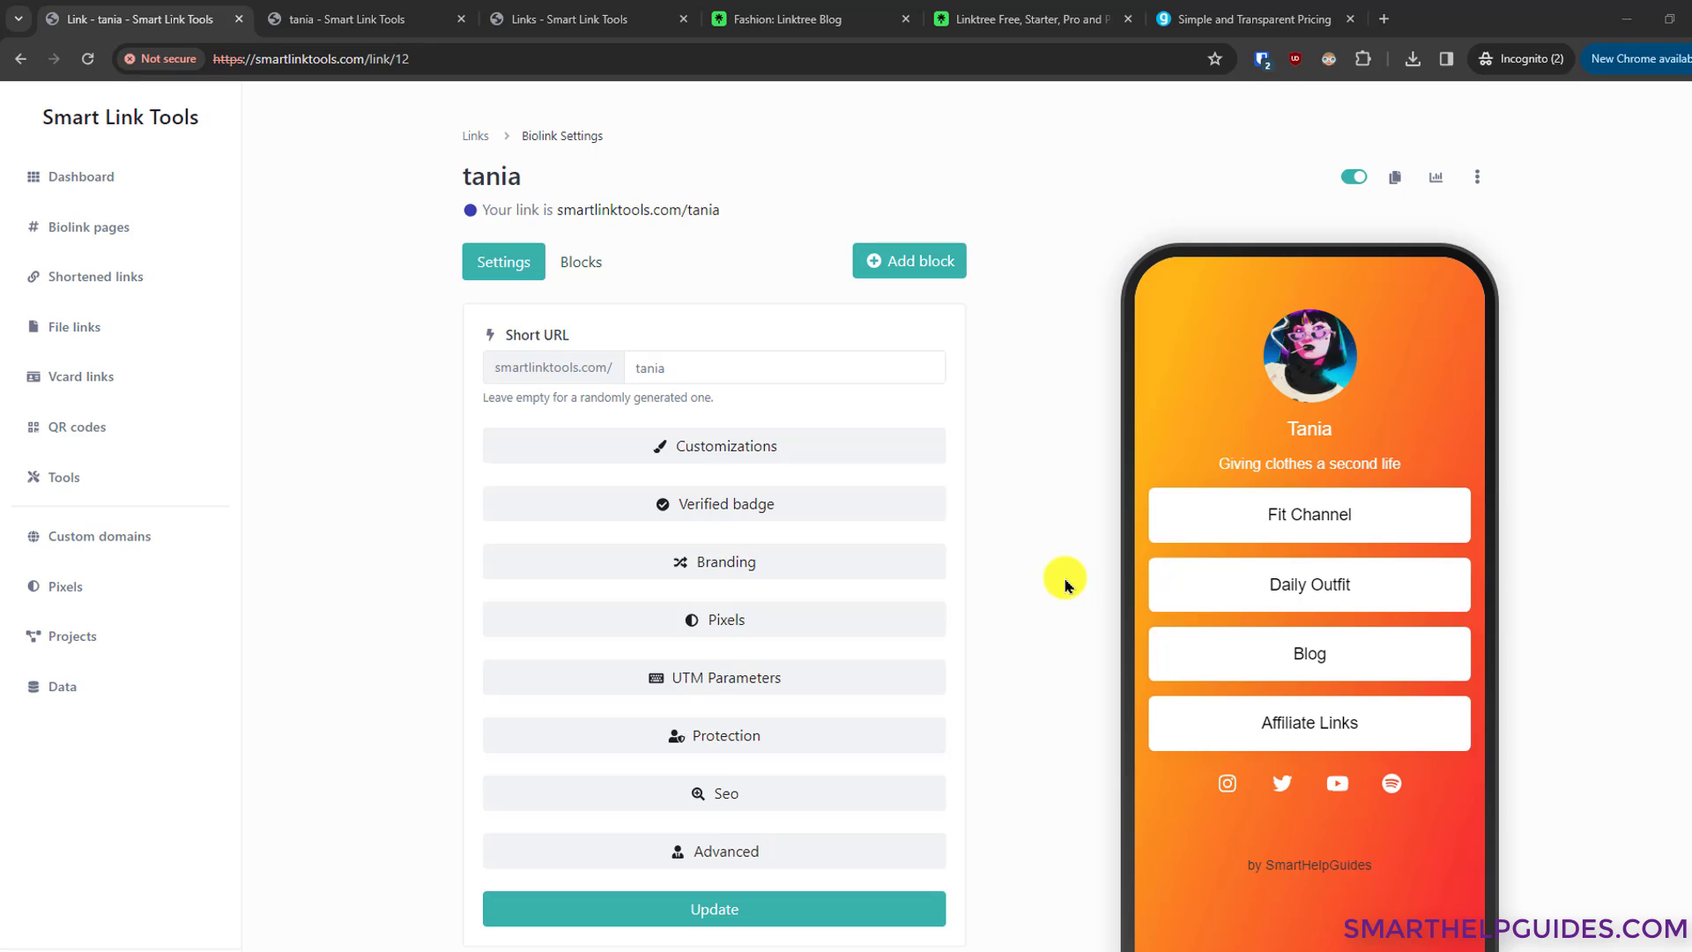
Step: Flip between the tania biolink settings and Linktree's pricing table, landing on the pricing table
click(1053, 10)
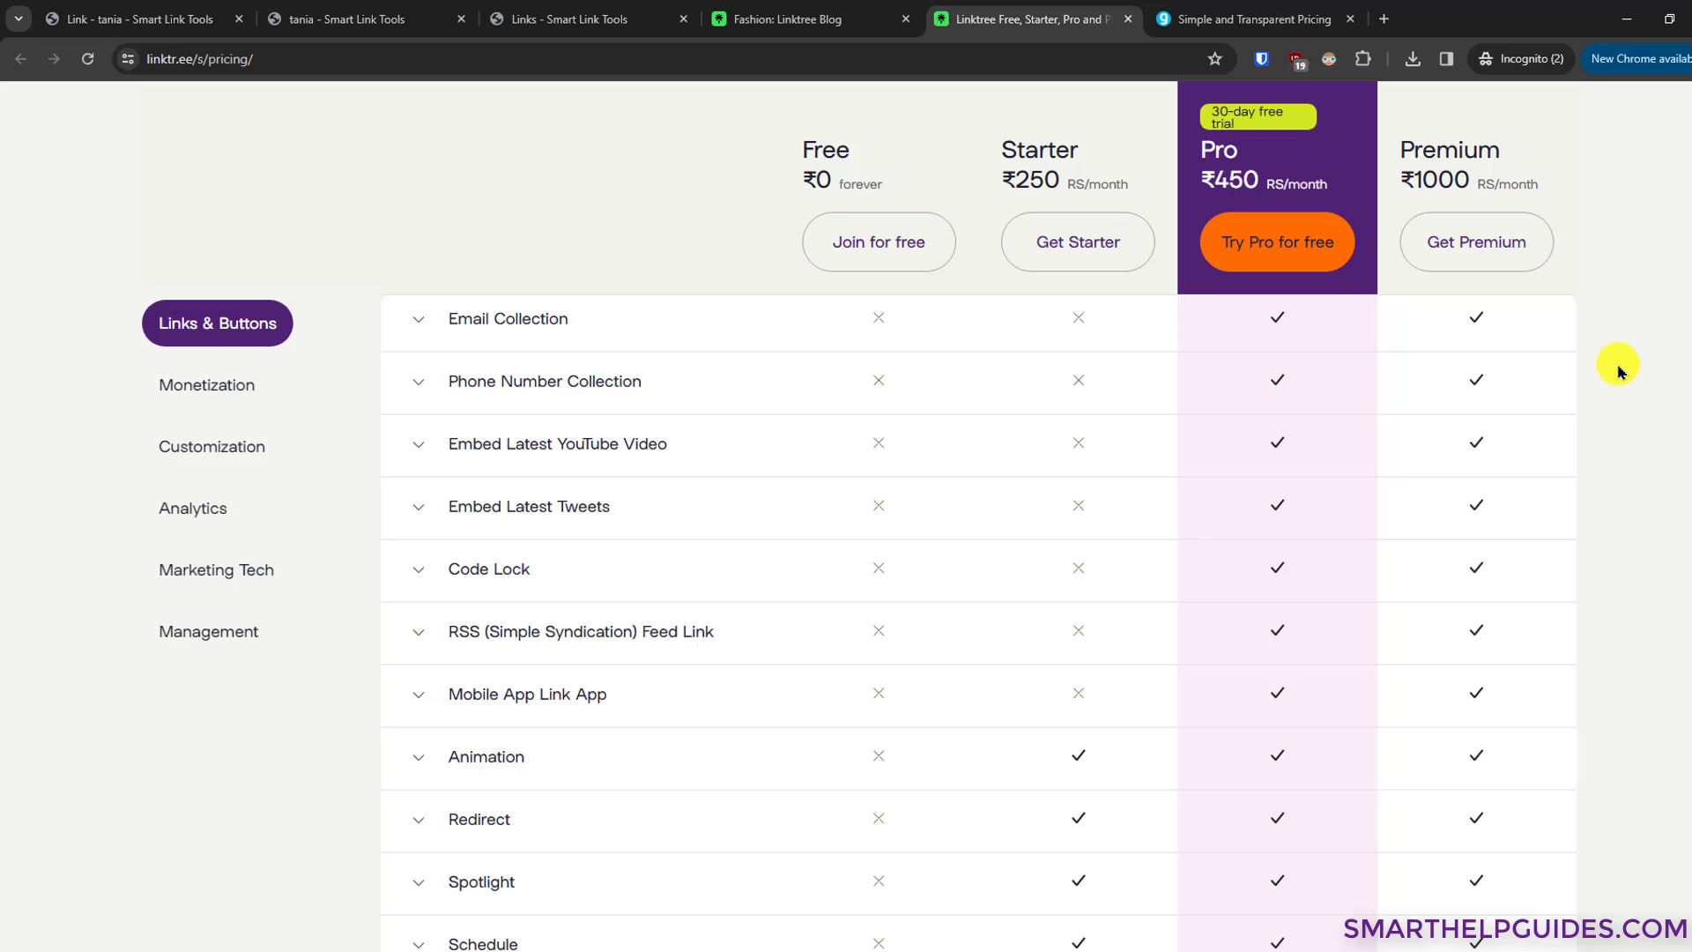
click(146, 19)
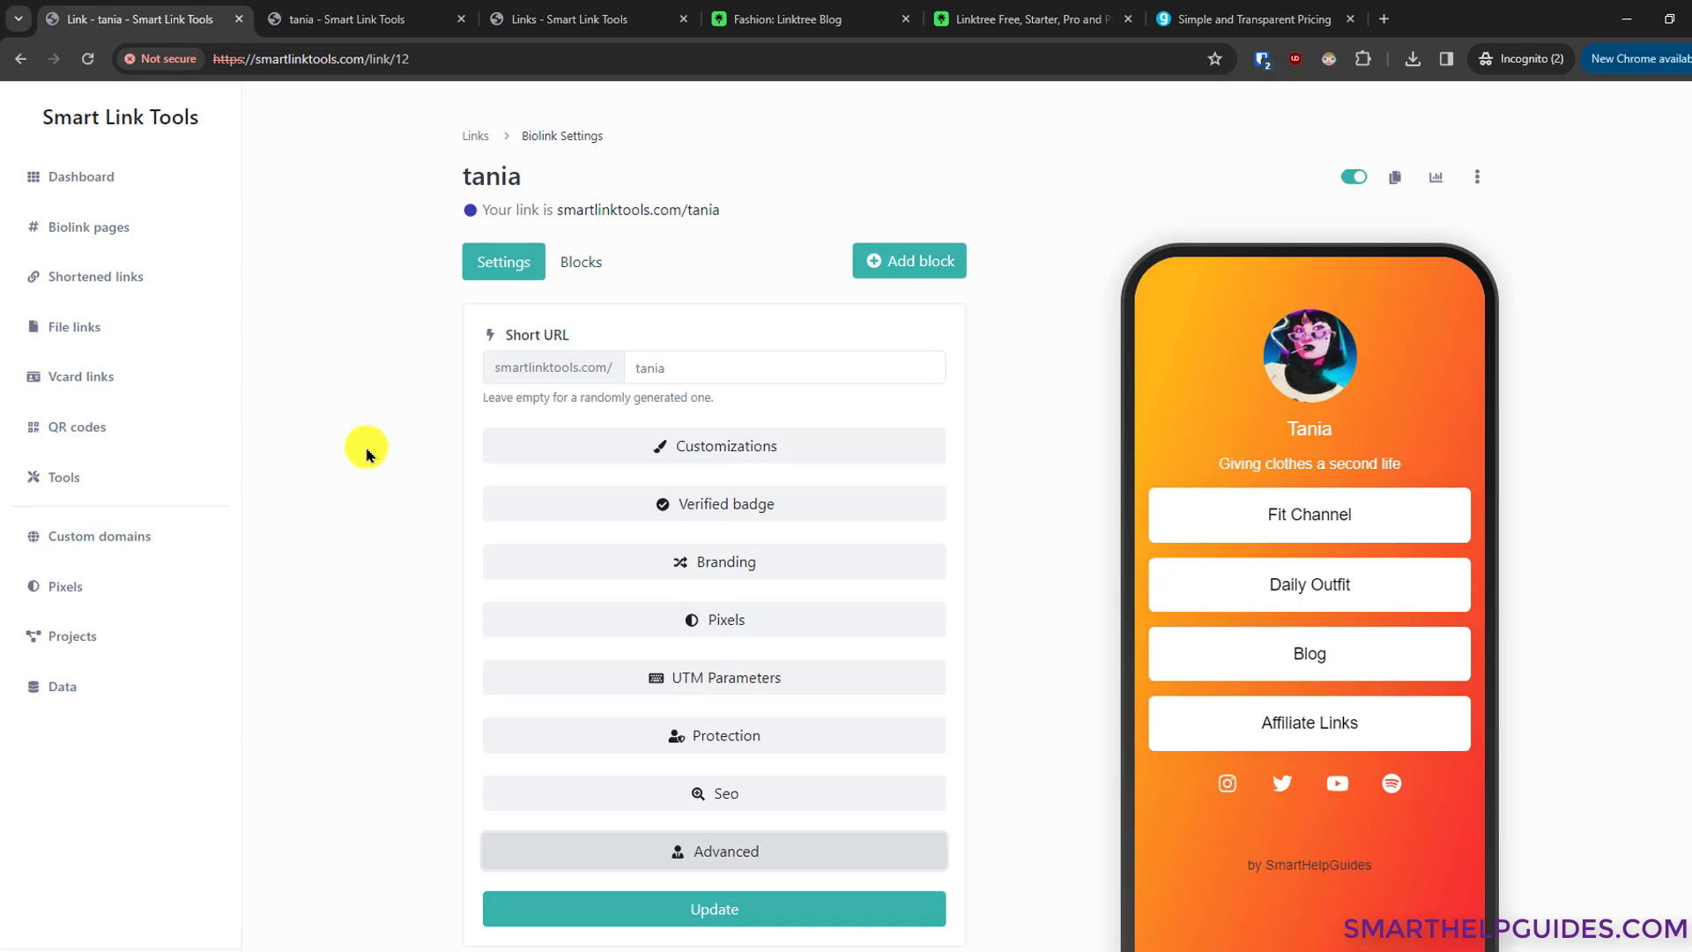
click(1007, 19)
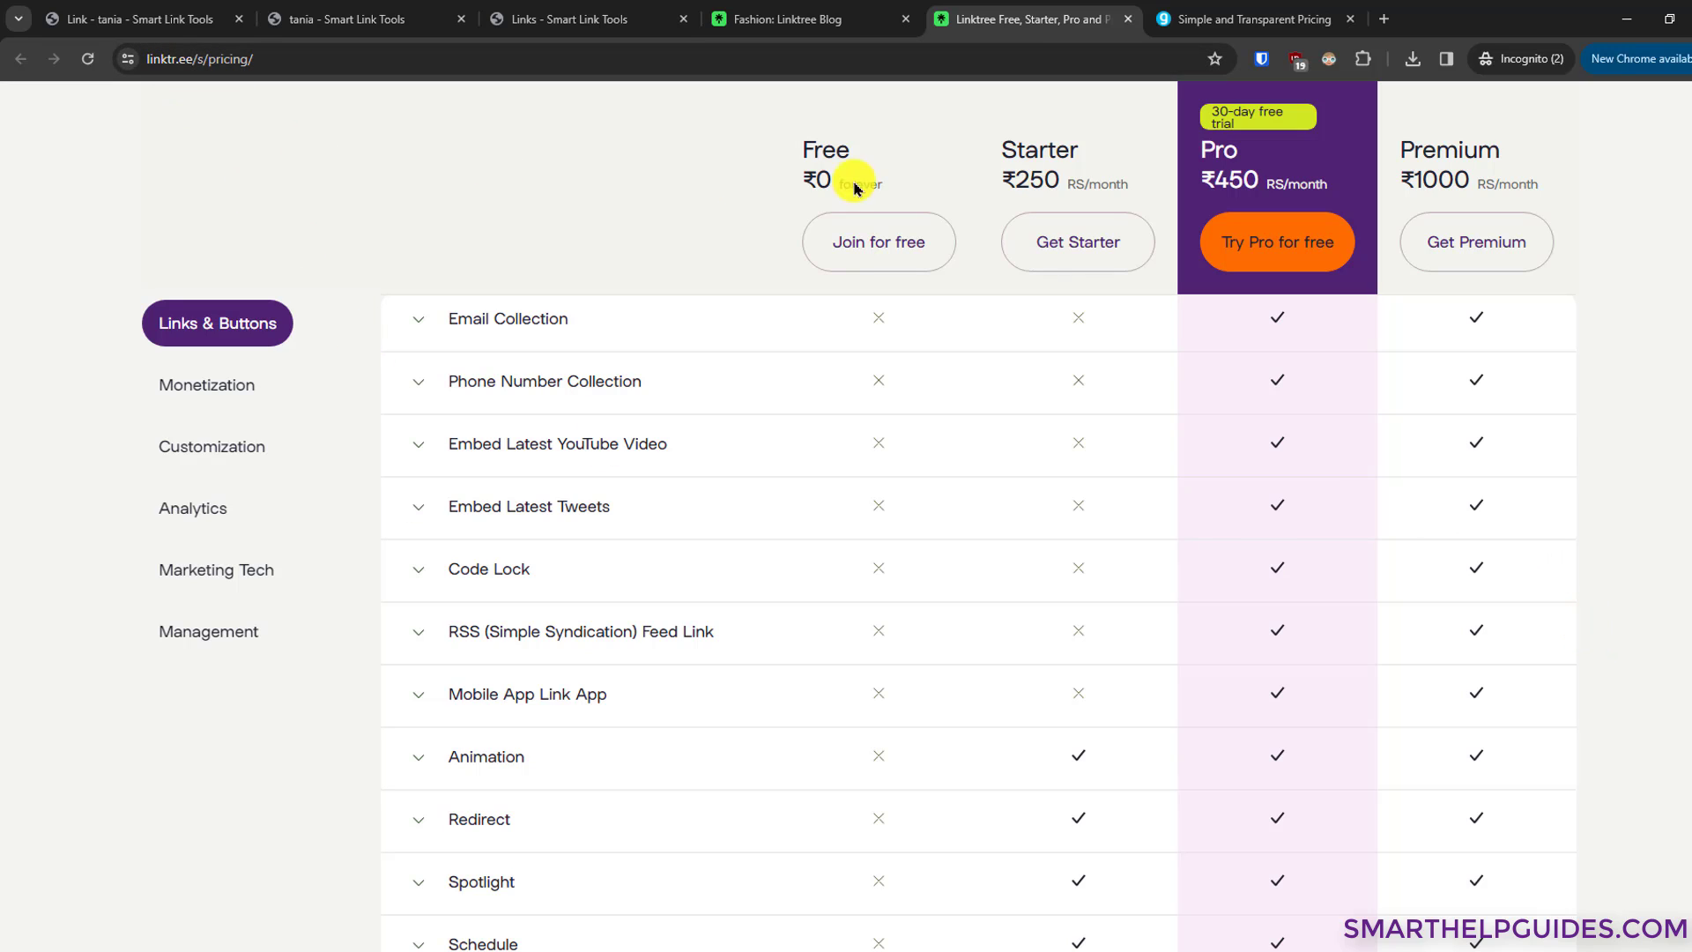
Step: Review Geniuslink's $6/month per-click plan, then return to the tania biolink settings
click(1244, 19)
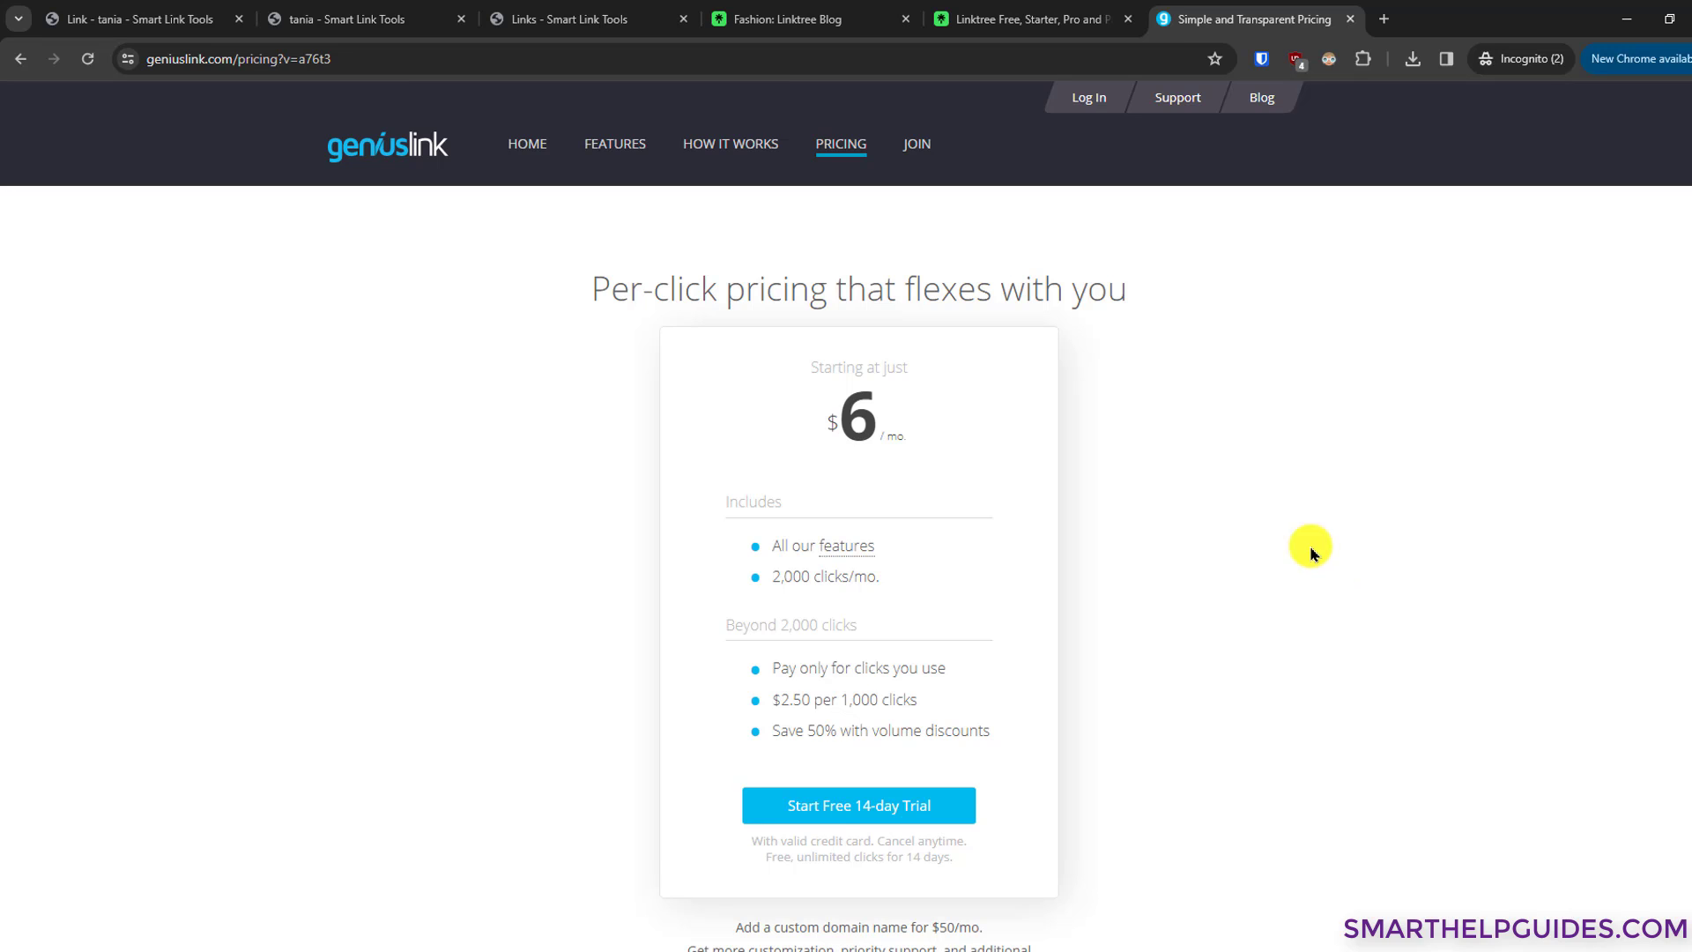
click(92, 16)
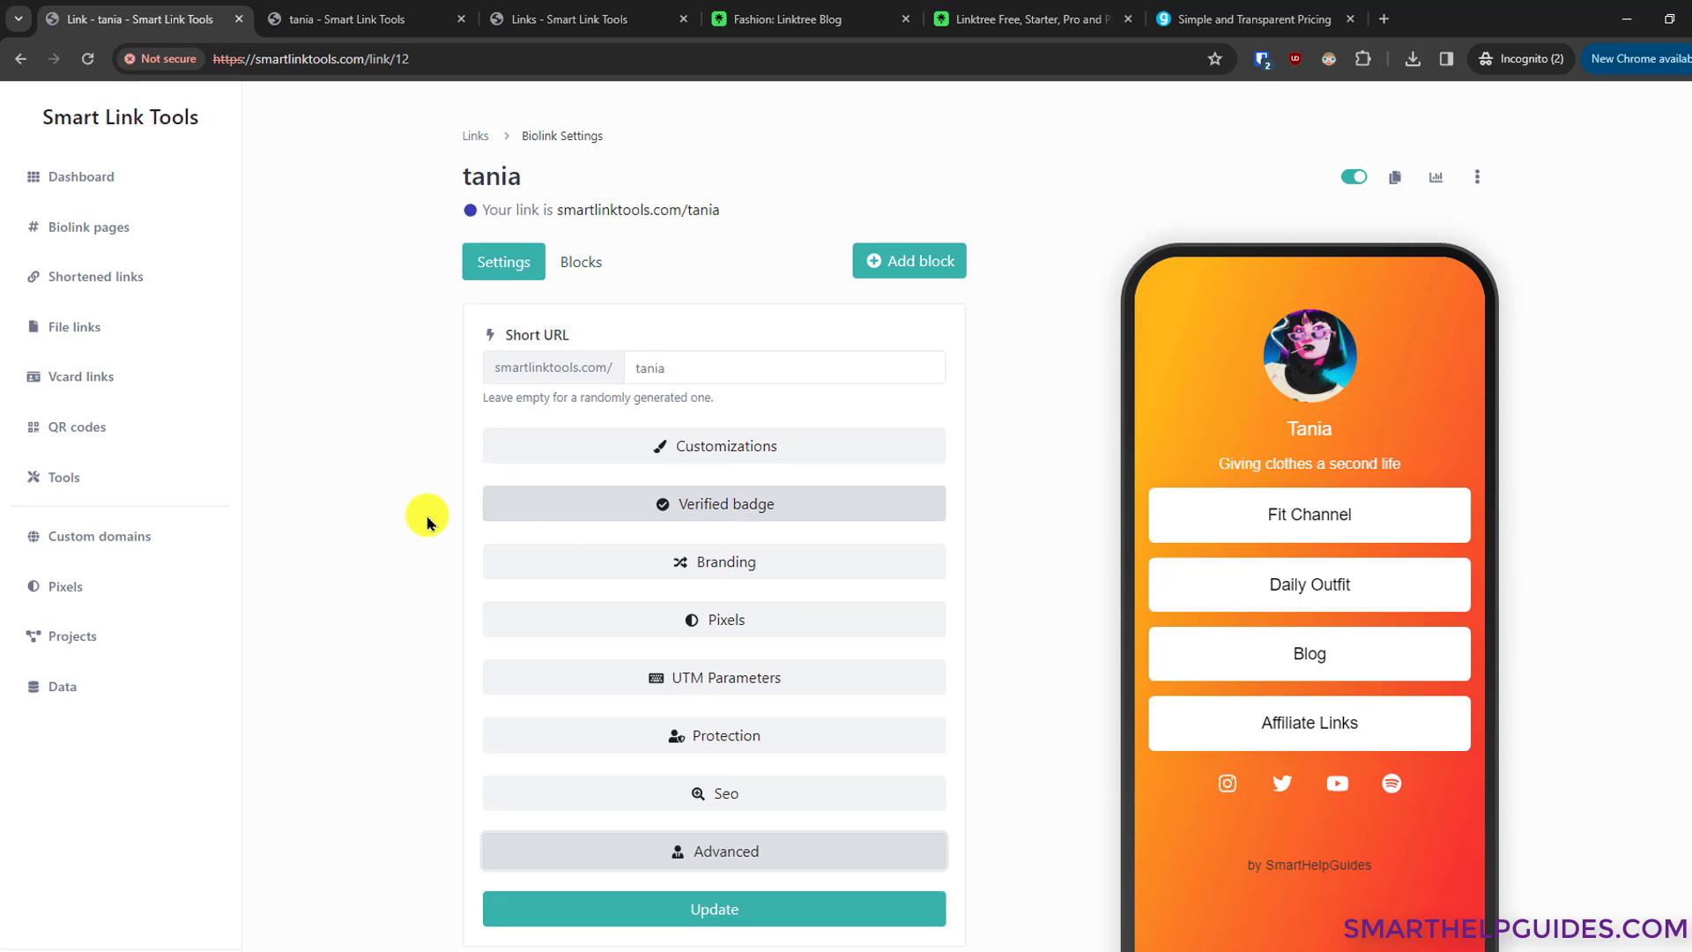
Step: Browse Linktree's fashion templates and the admin links list, returning to the tania settings
click(789, 22)
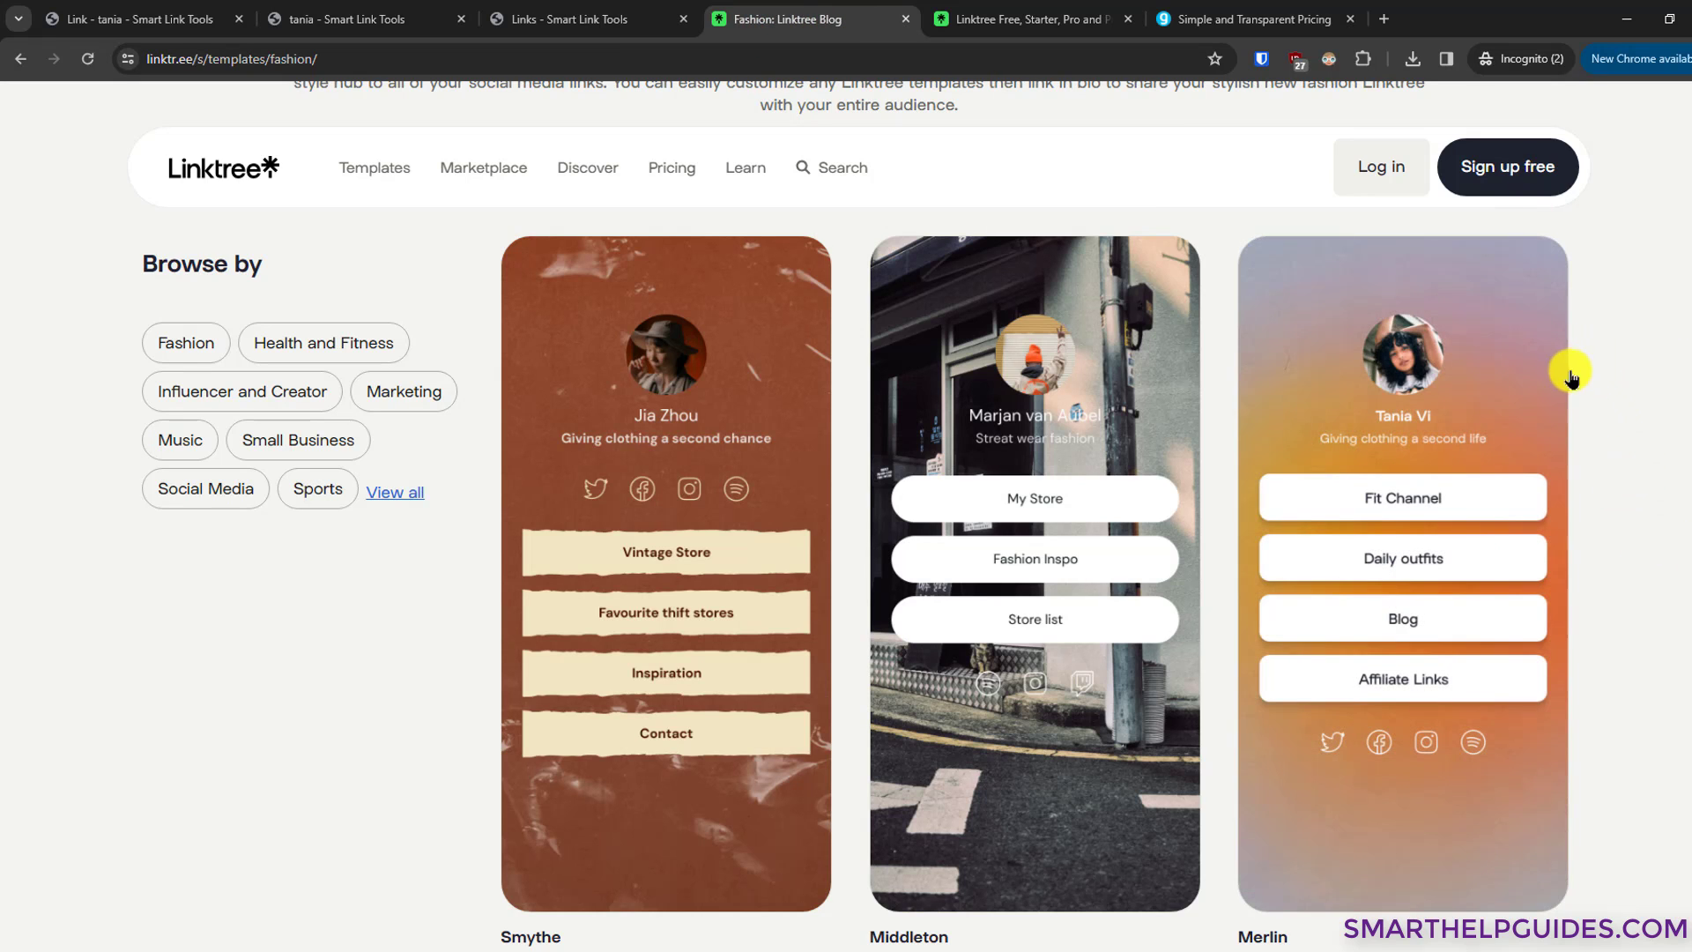
click(110, 6)
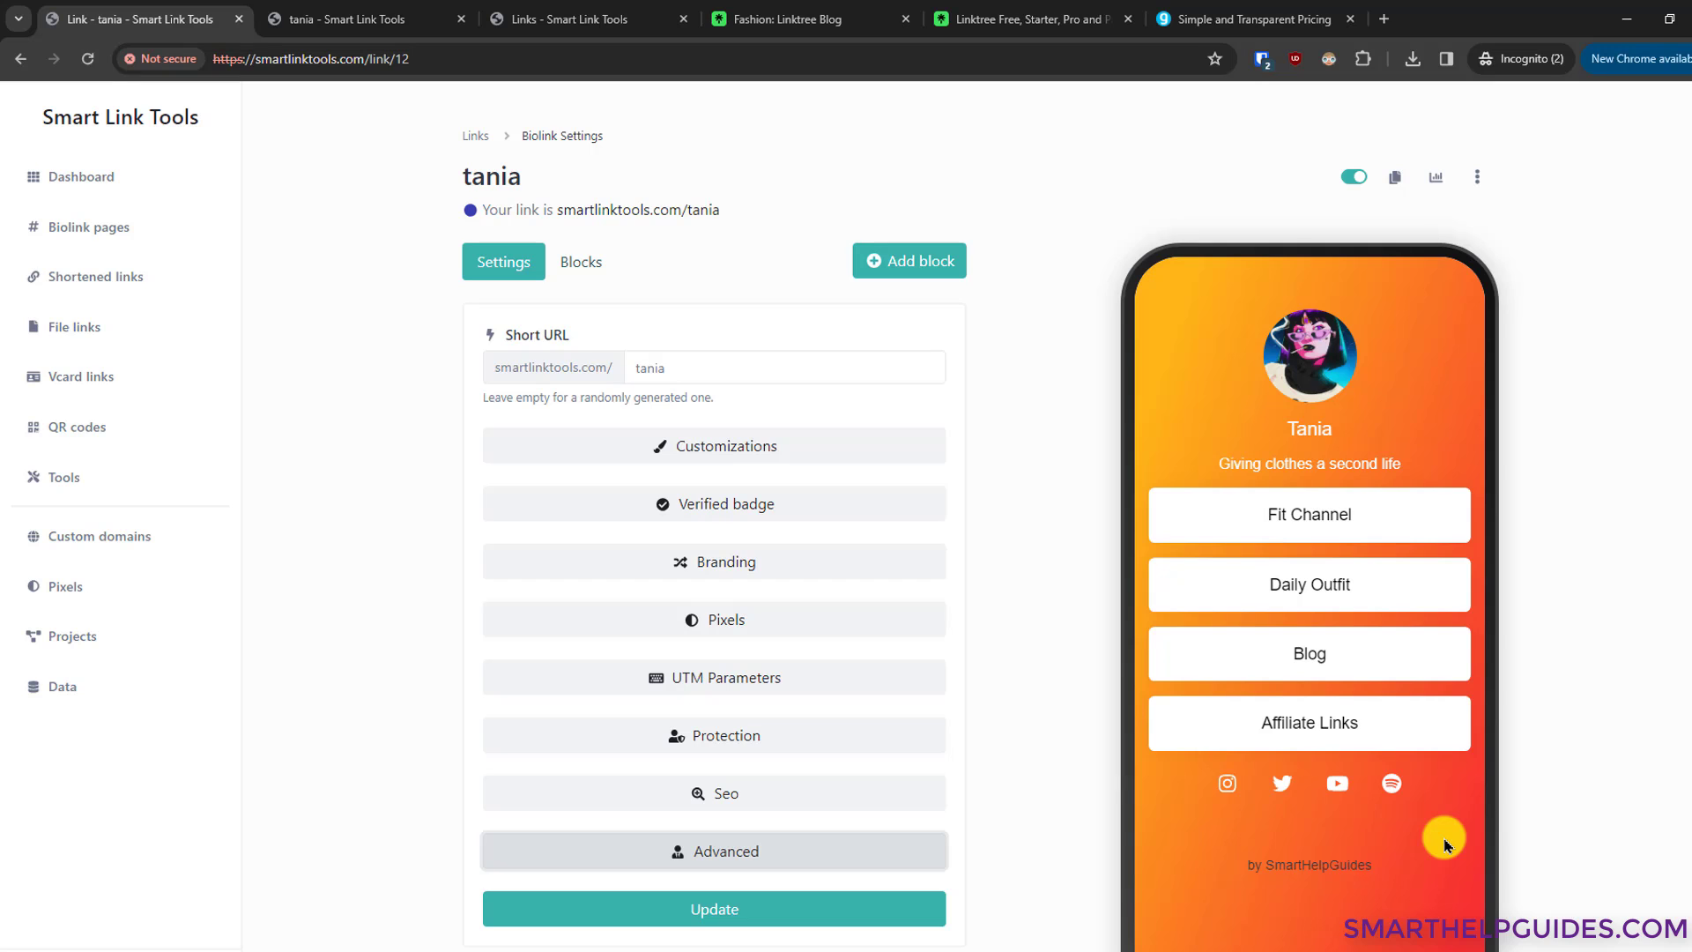
click(622, 17)
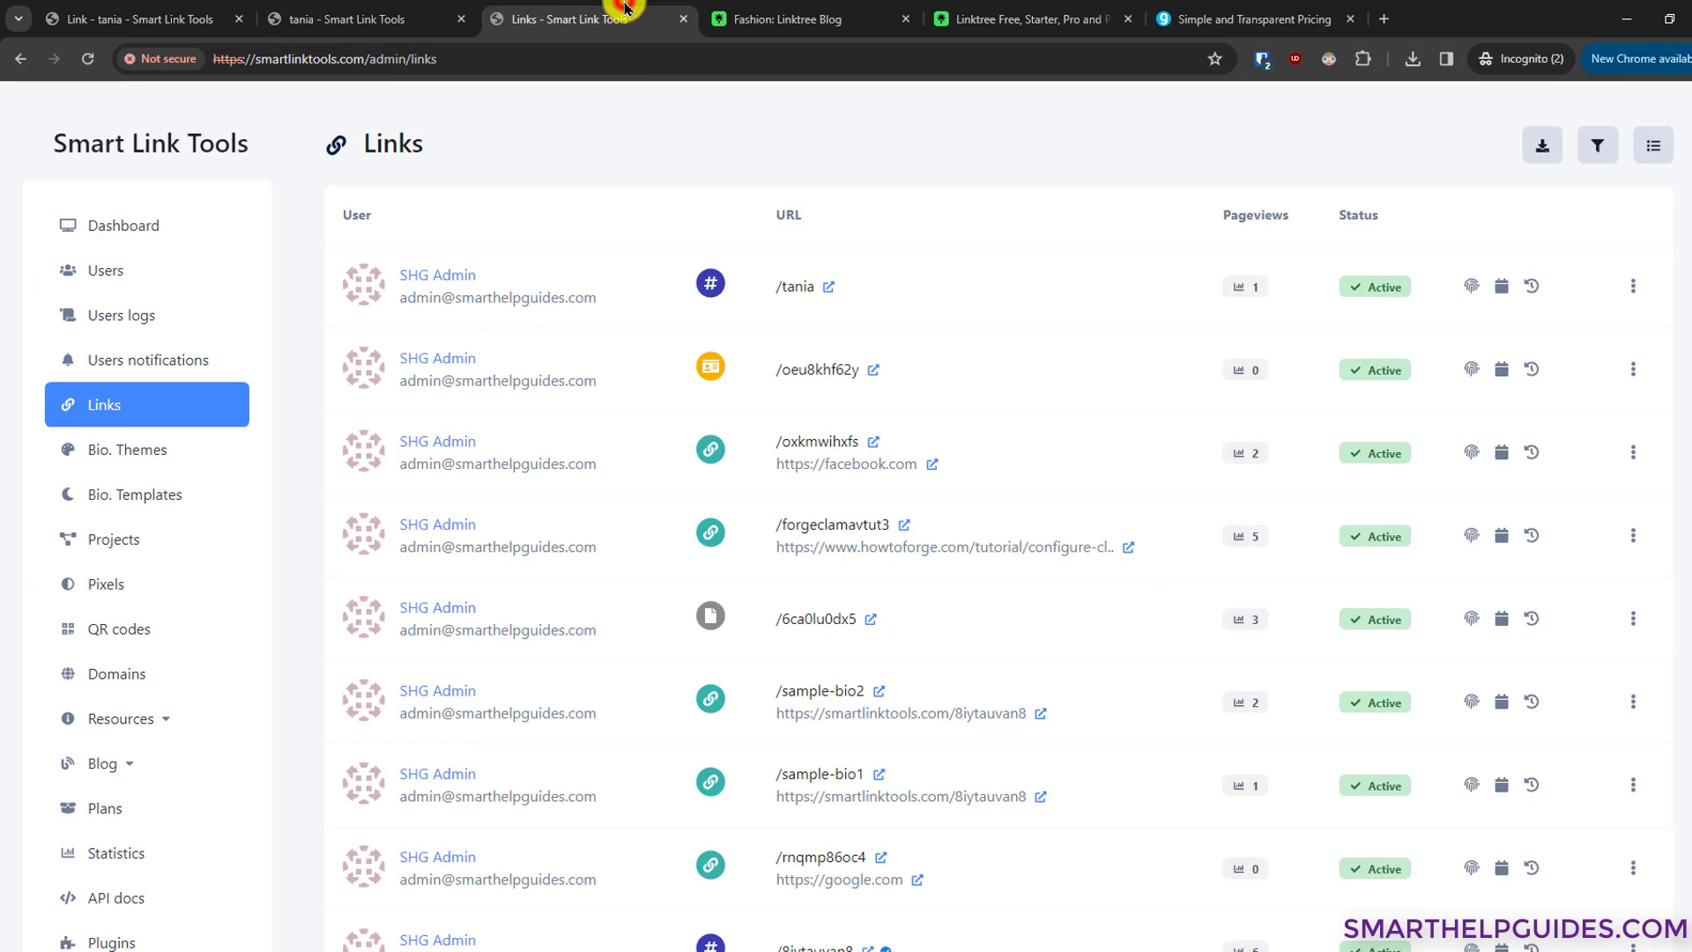
click(1068, 11)
click(820, 11)
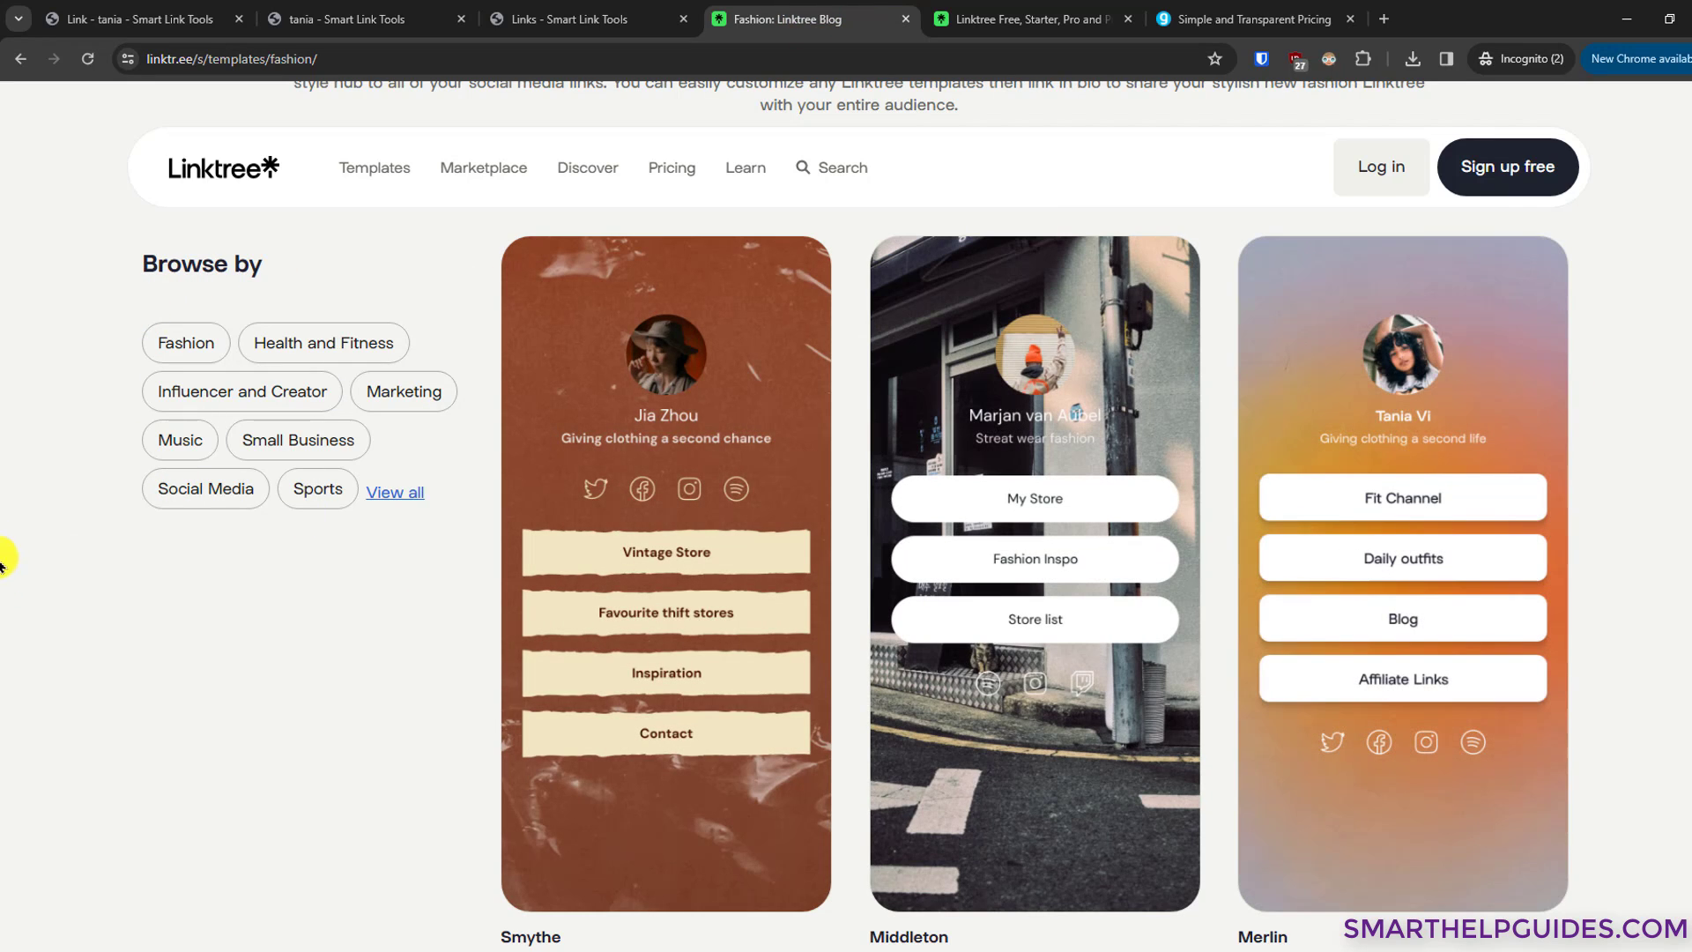
click(116, 11)
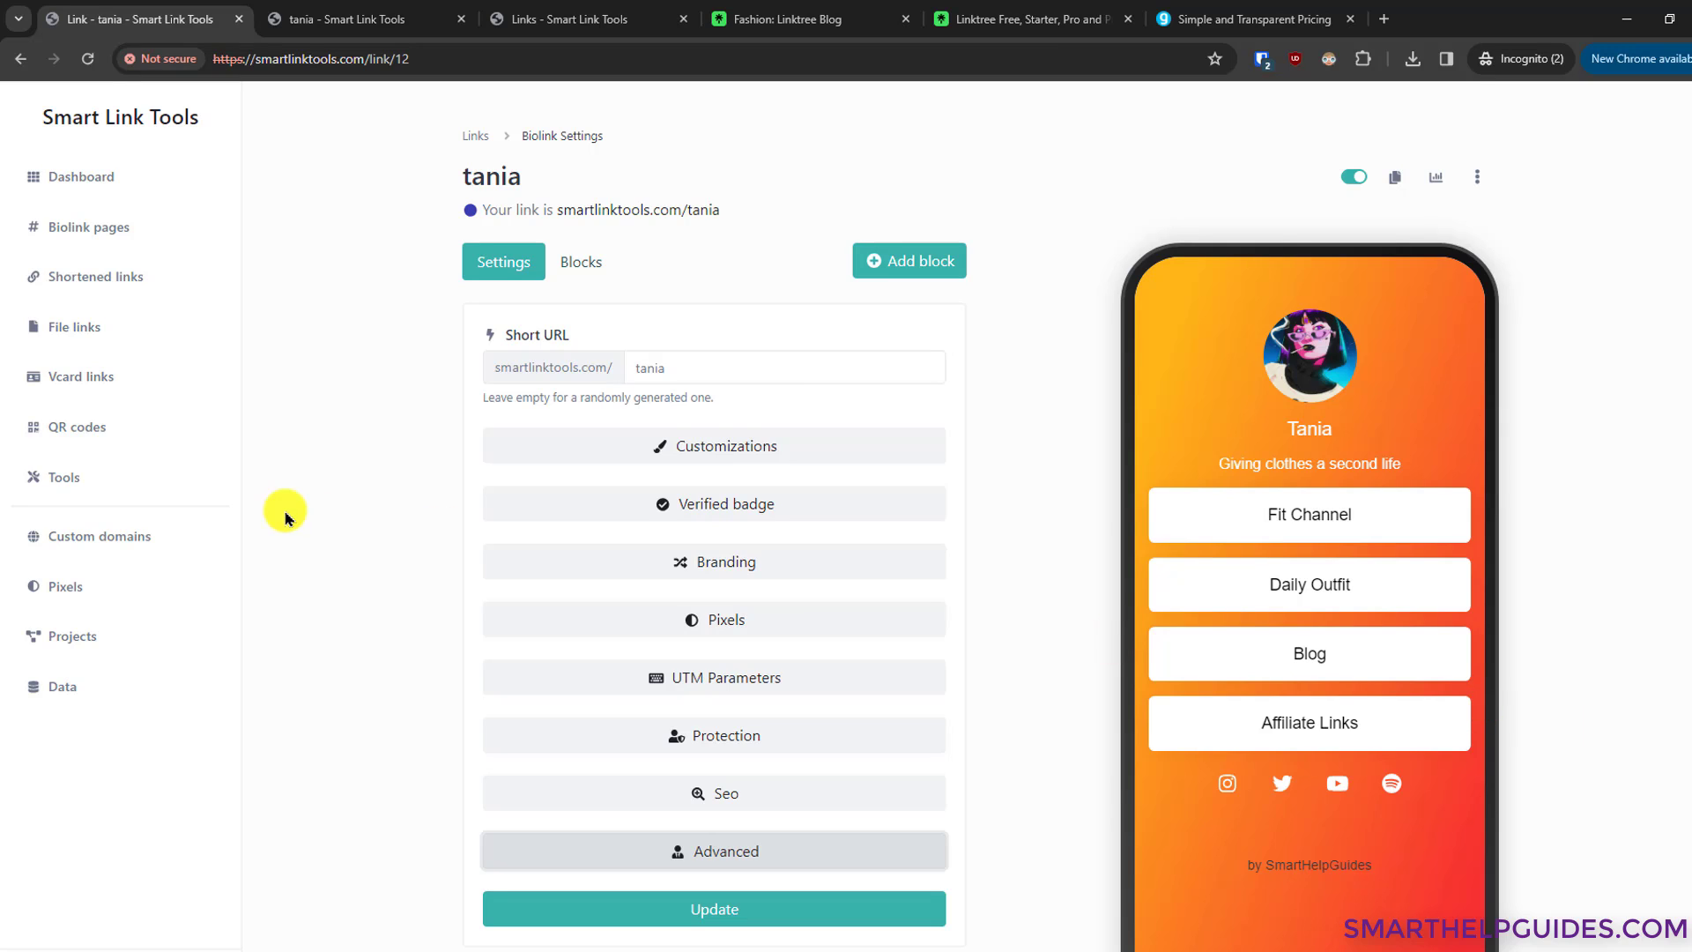
Step: Show the biolink pages list with tania, 8iytauvan8 and example
click(63, 222)
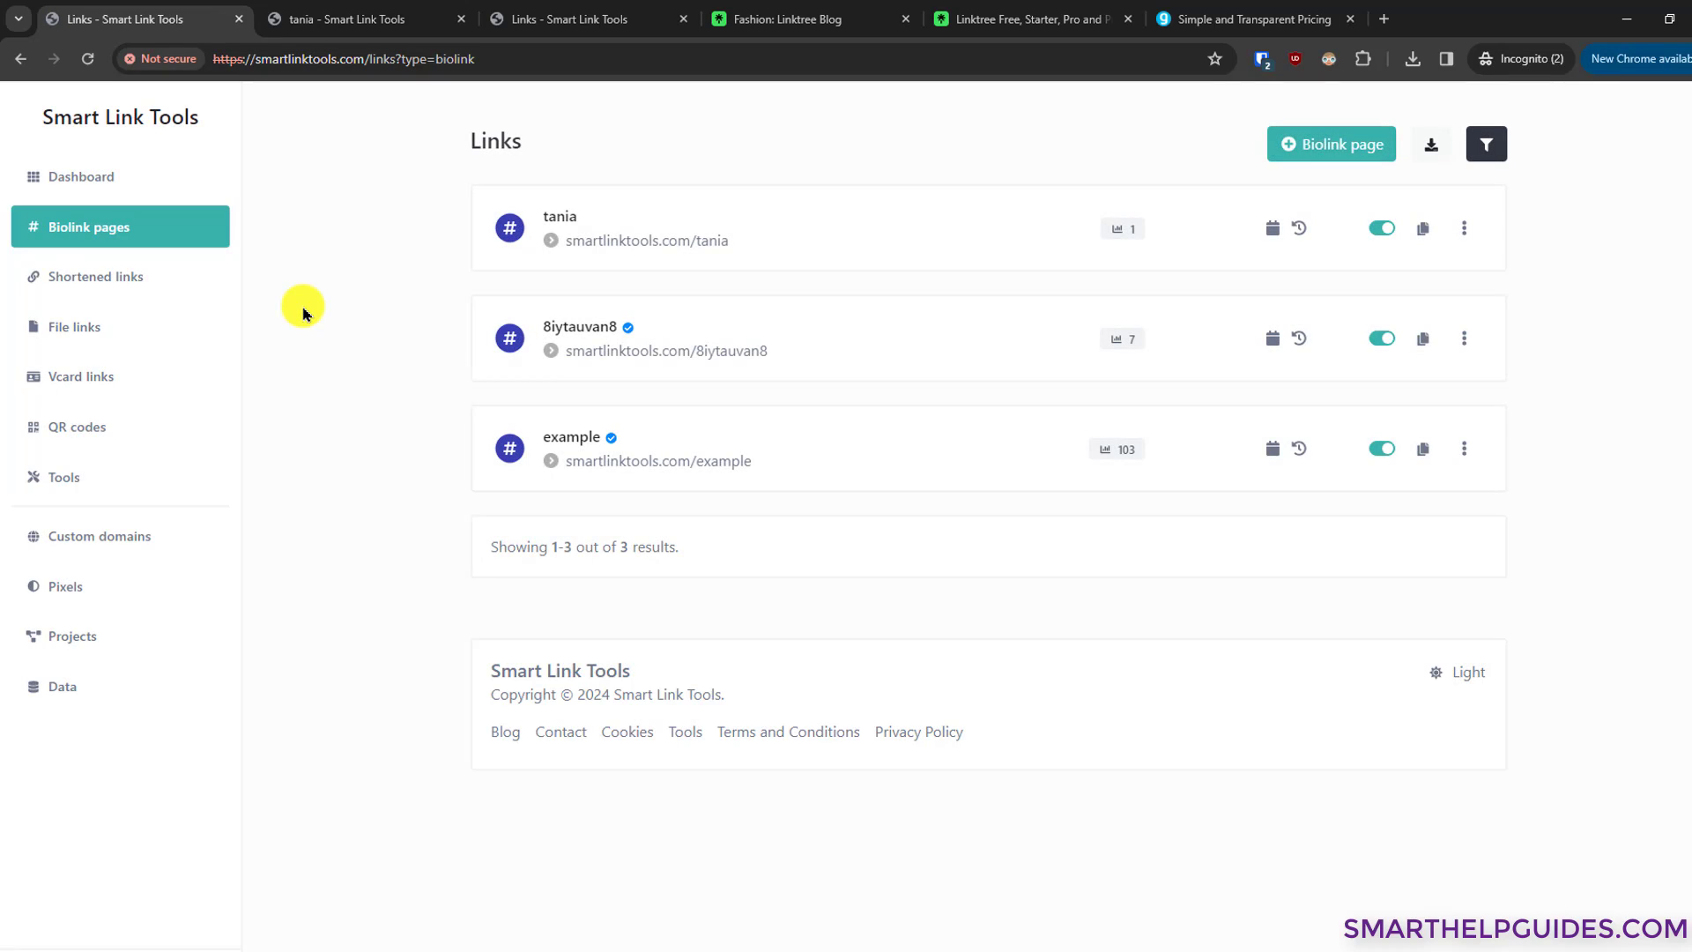
Step: Create a new biolink page using a randomly generated alias
click(1299, 149)
click(872, 542)
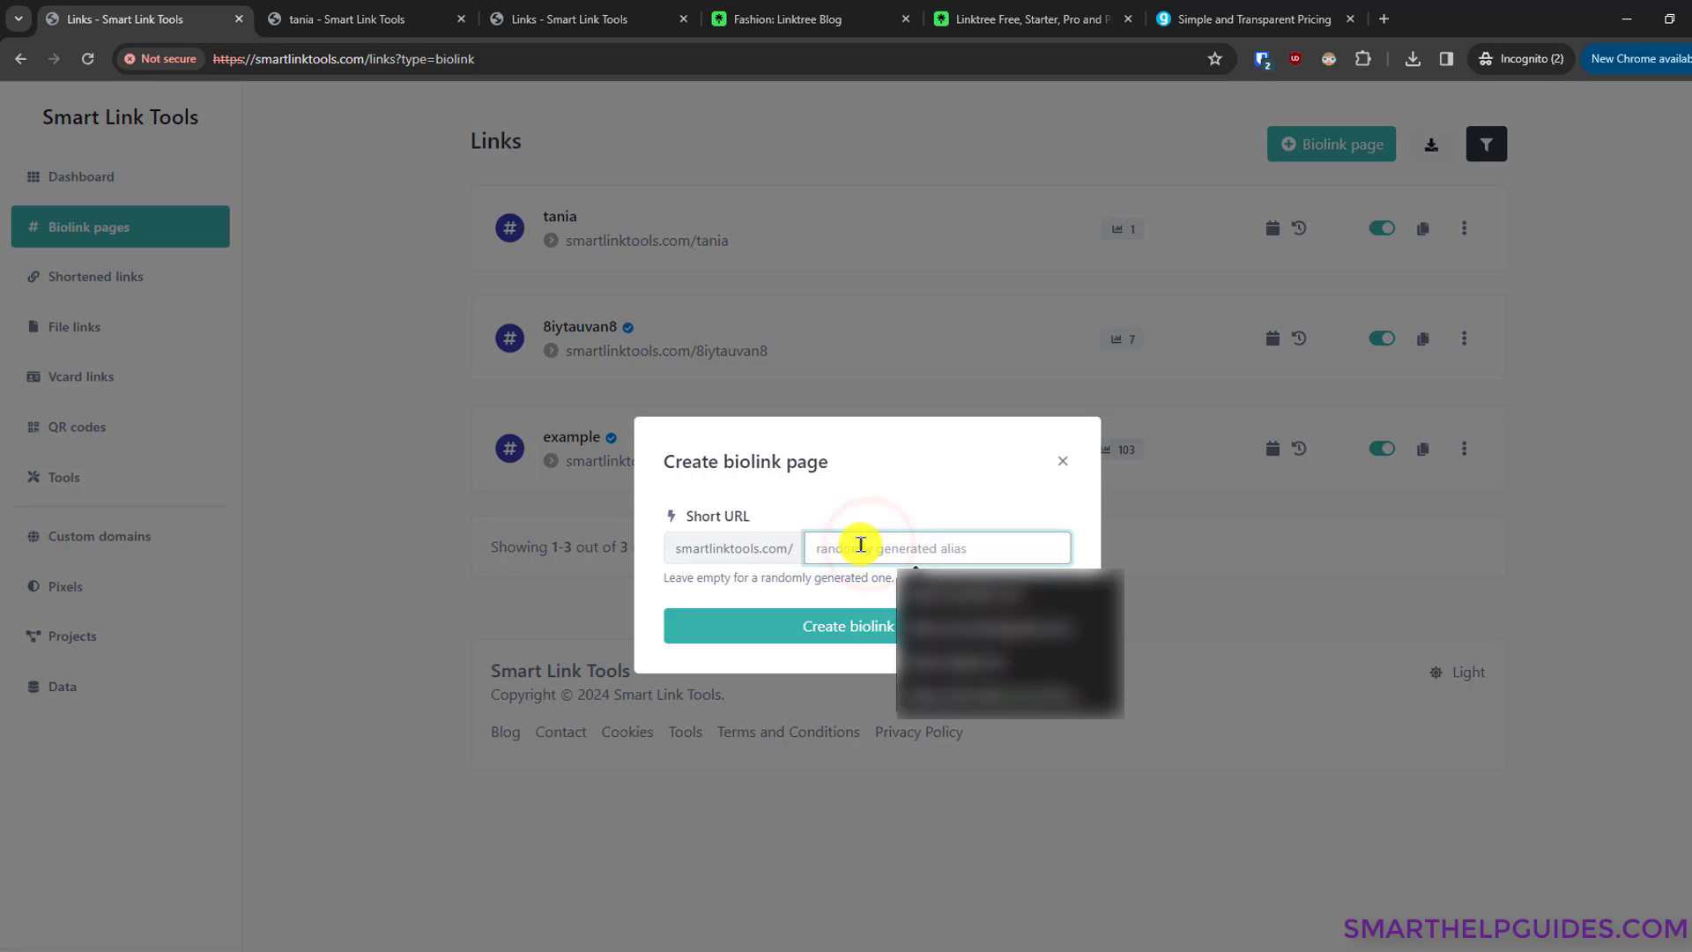
click(900, 488)
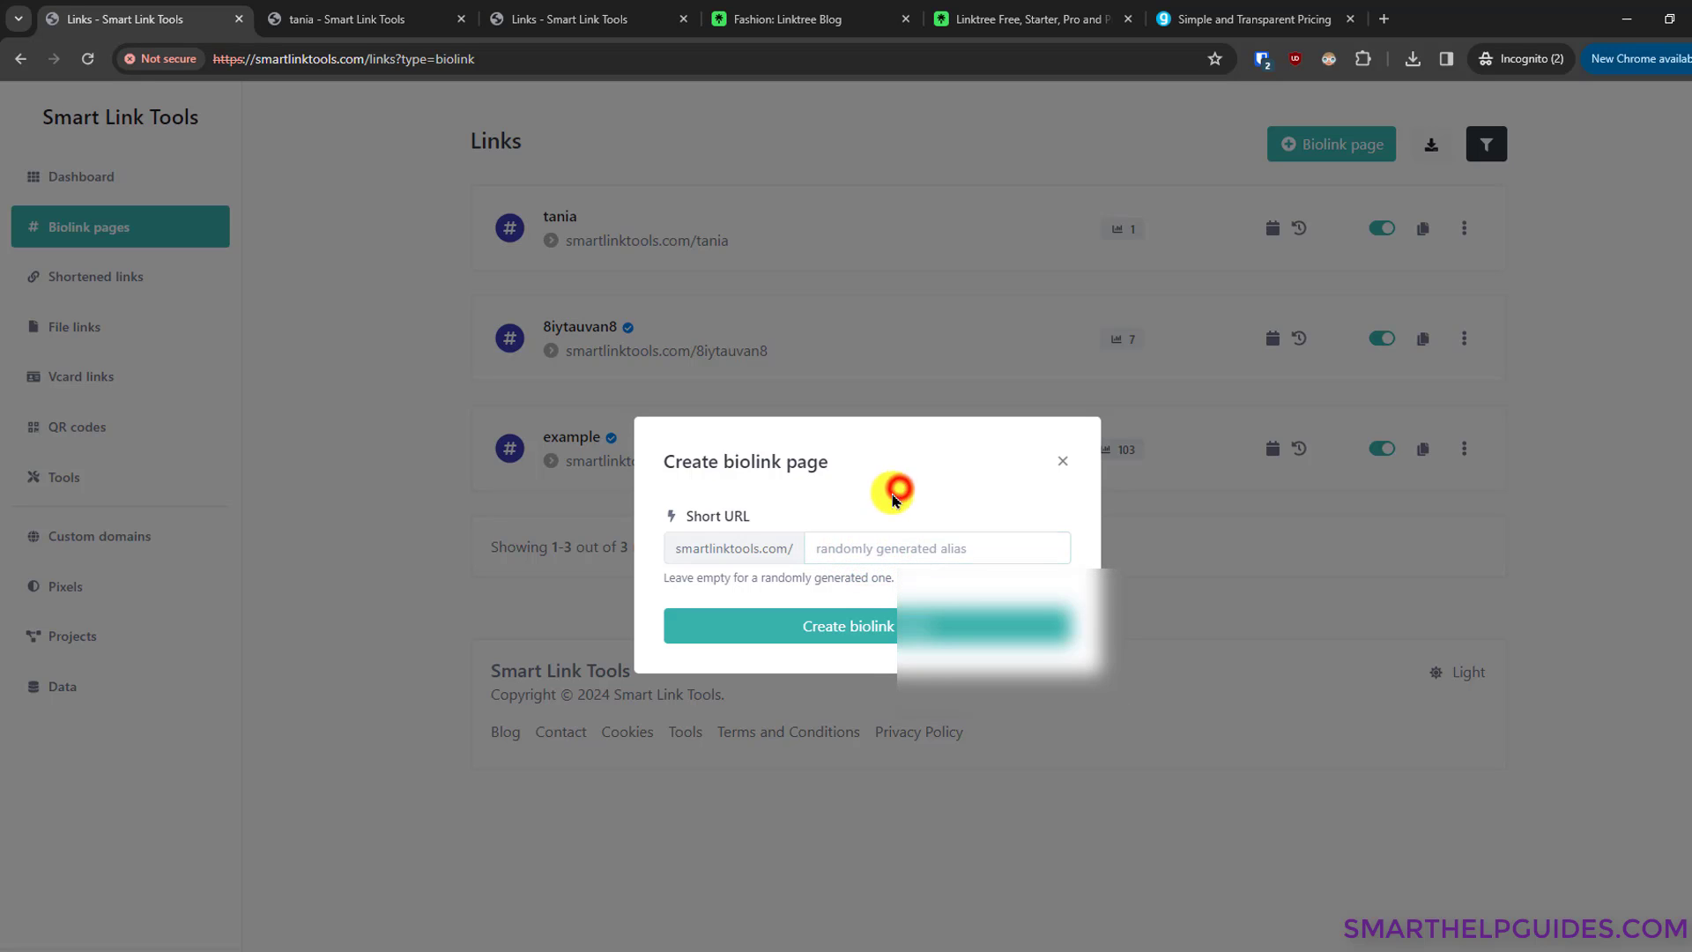
click(729, 624)
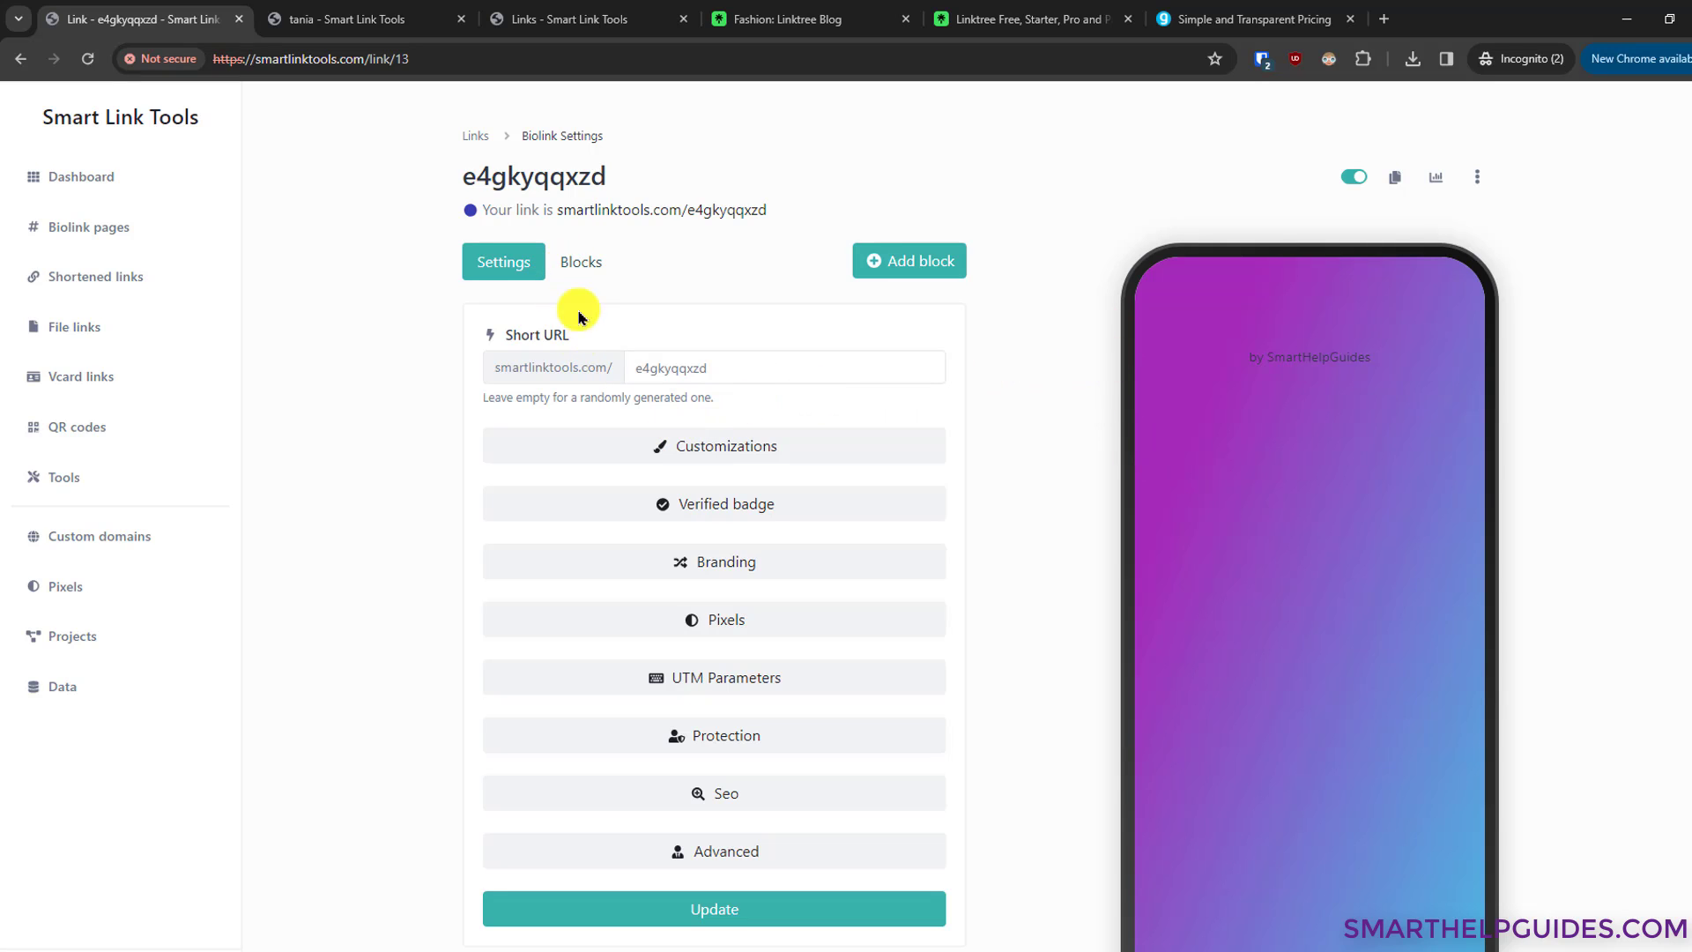
Step: Give the new page the orange gradient background, skip adding an avatar, and go to the links list
click(705, 456)
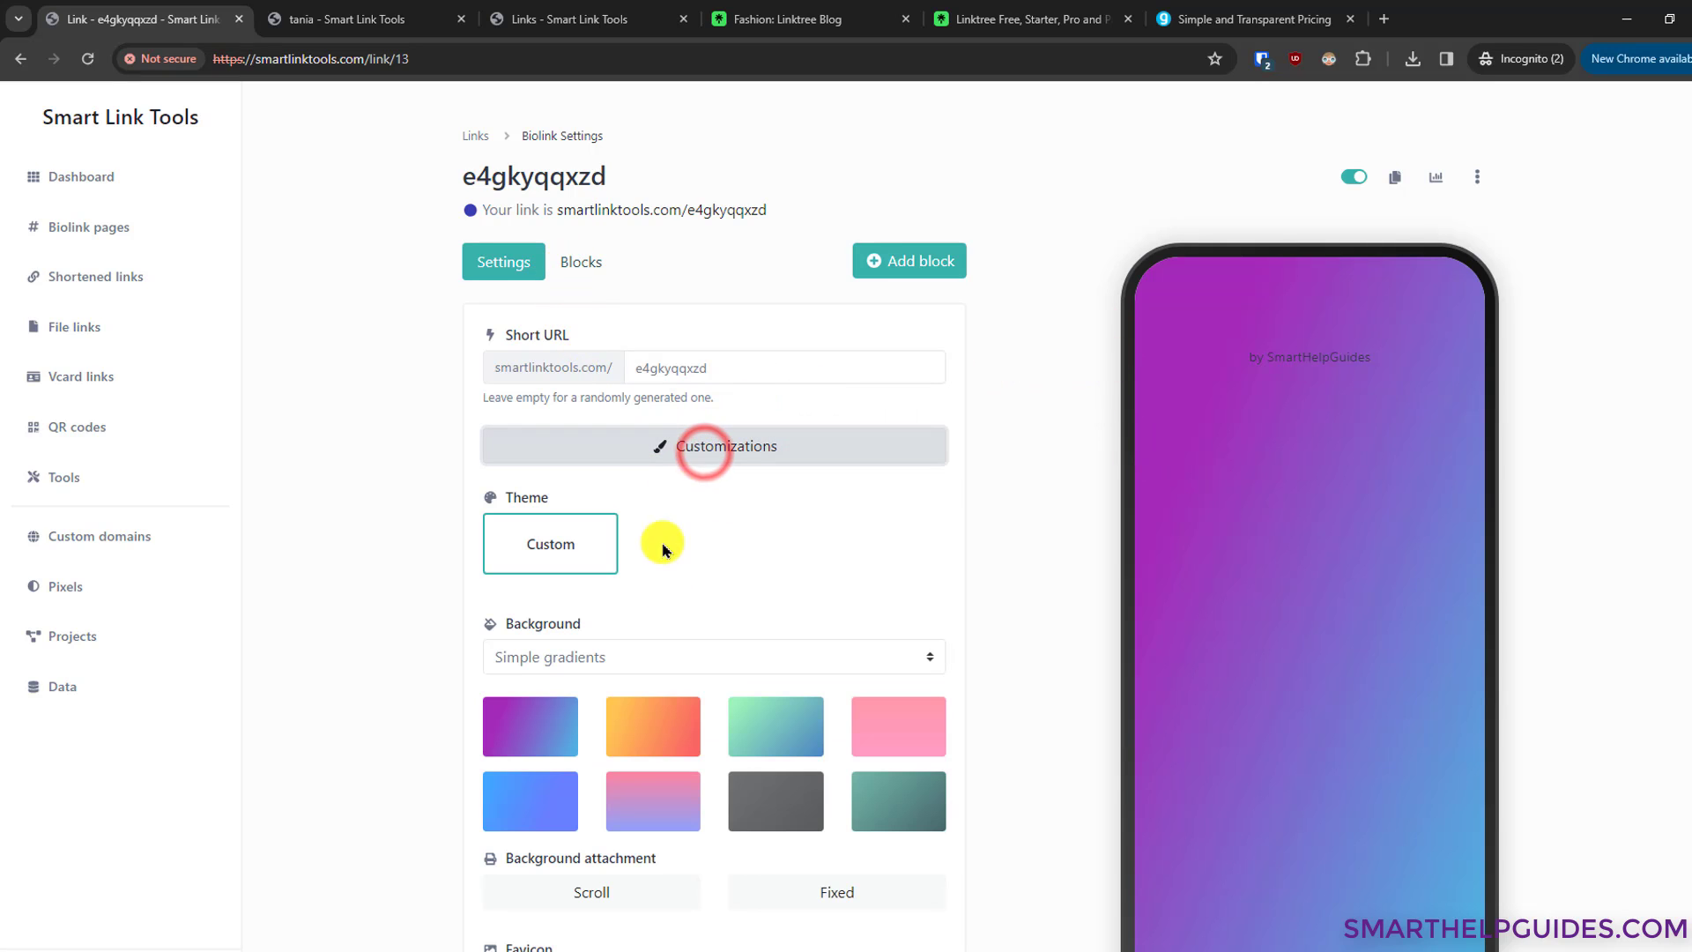
click(671, 714)
click(595, 260)
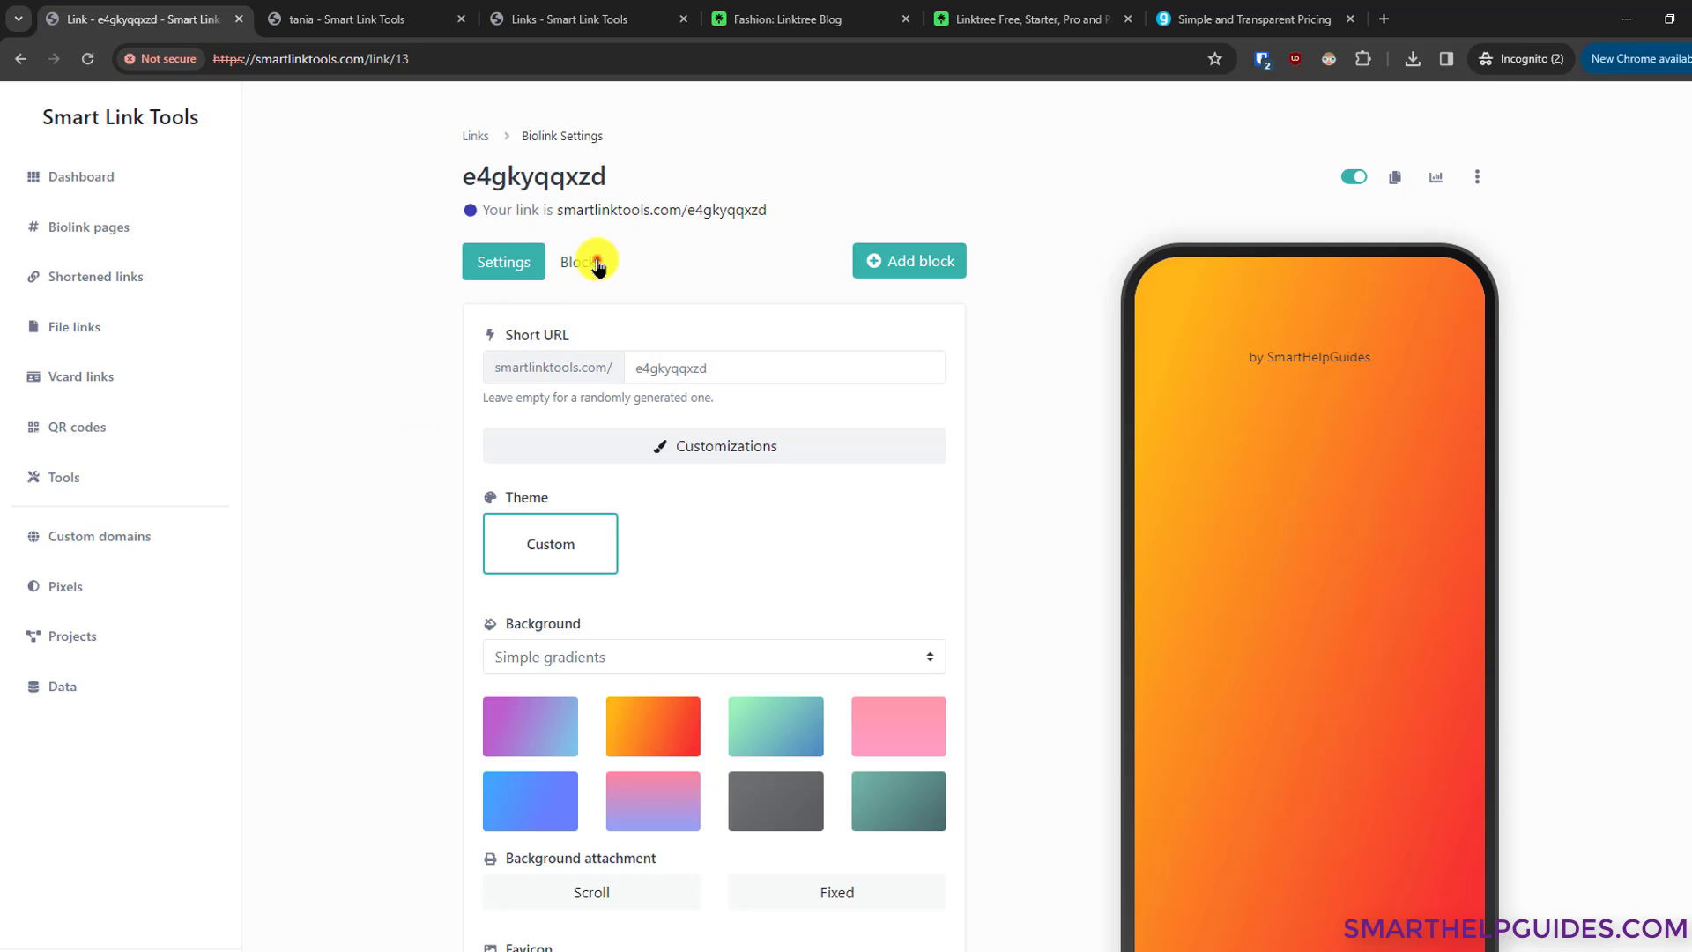
click(899, 260)
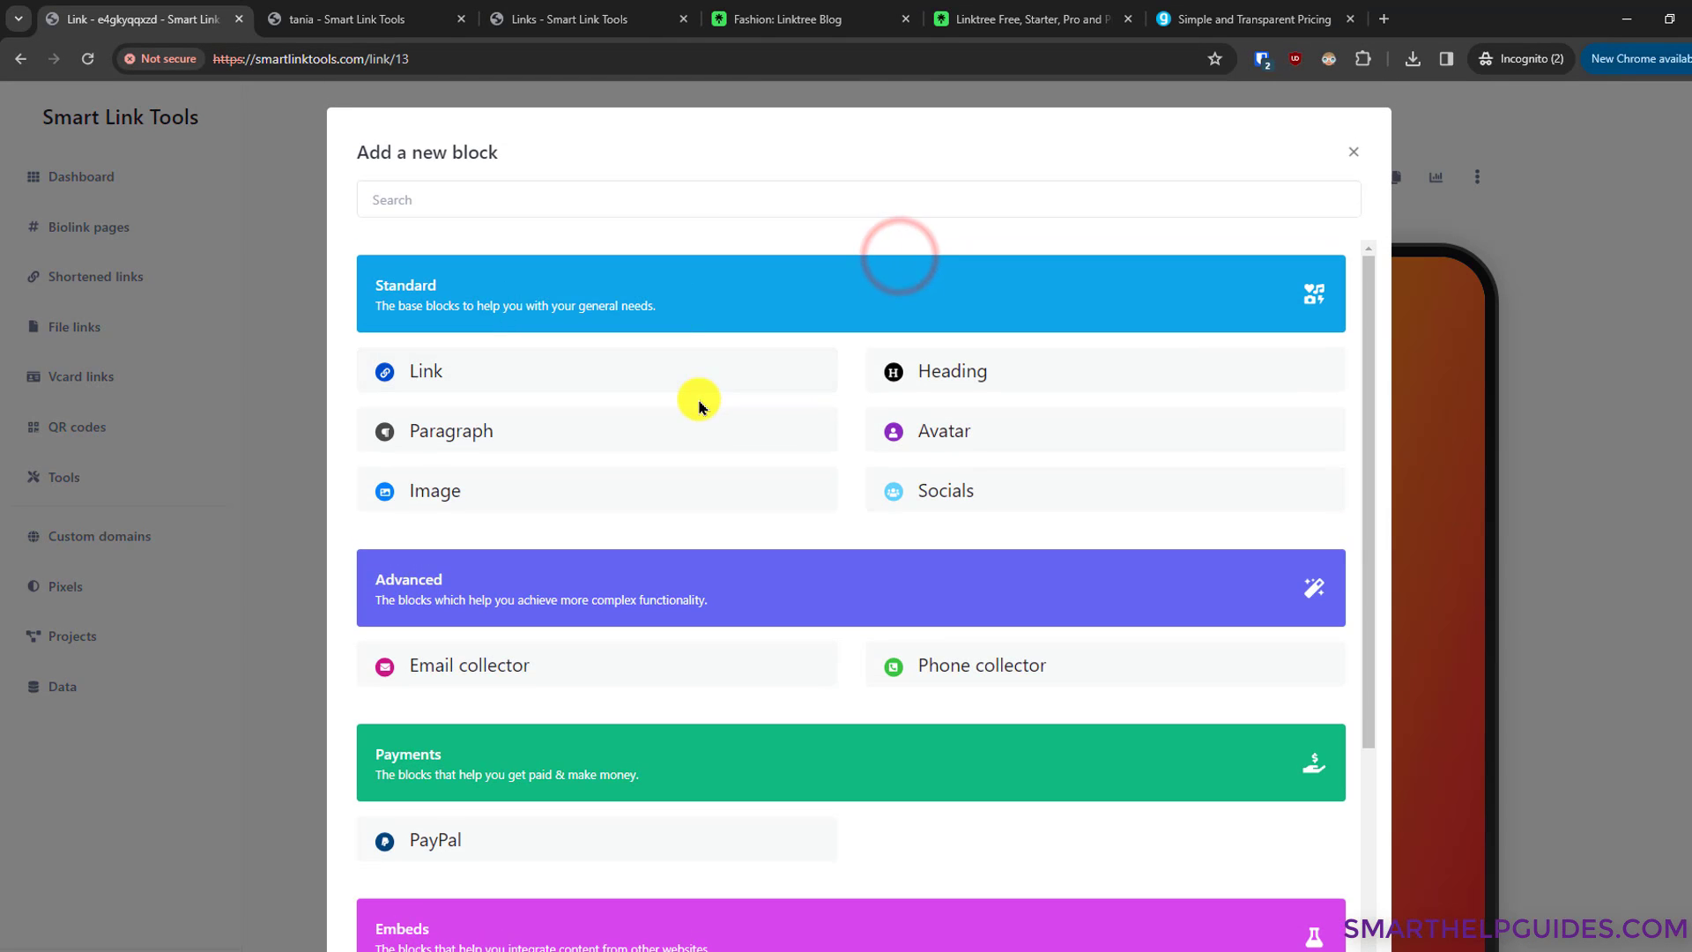
click(957, 440)
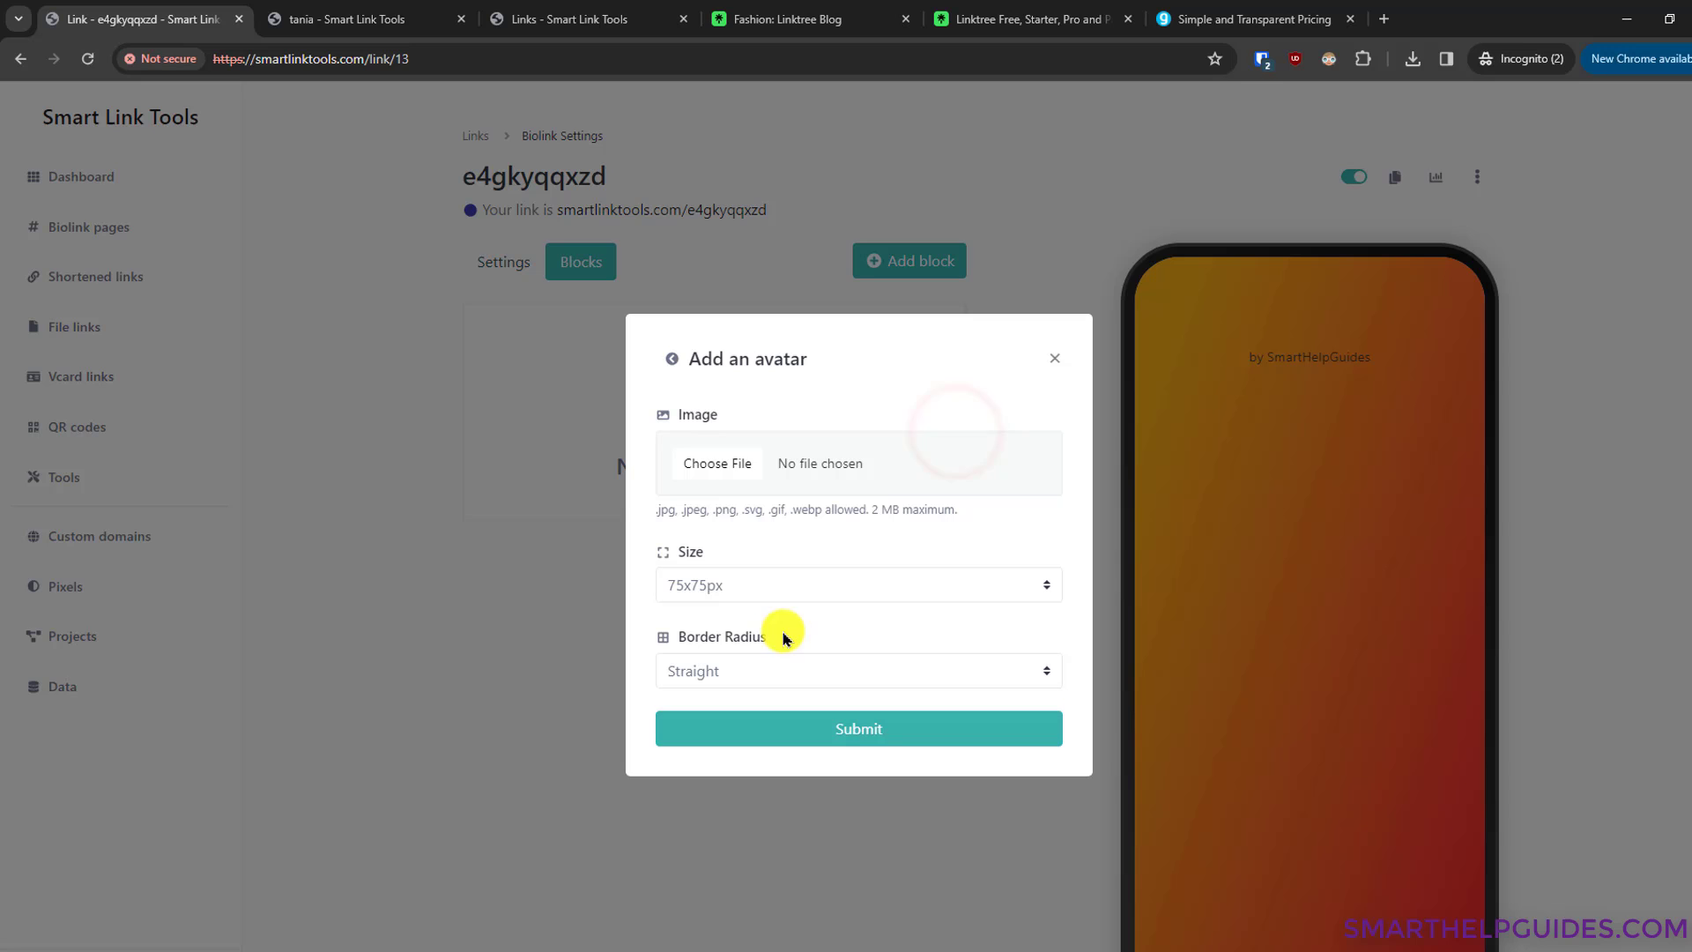
click(1055, 358)
click(477, 134)
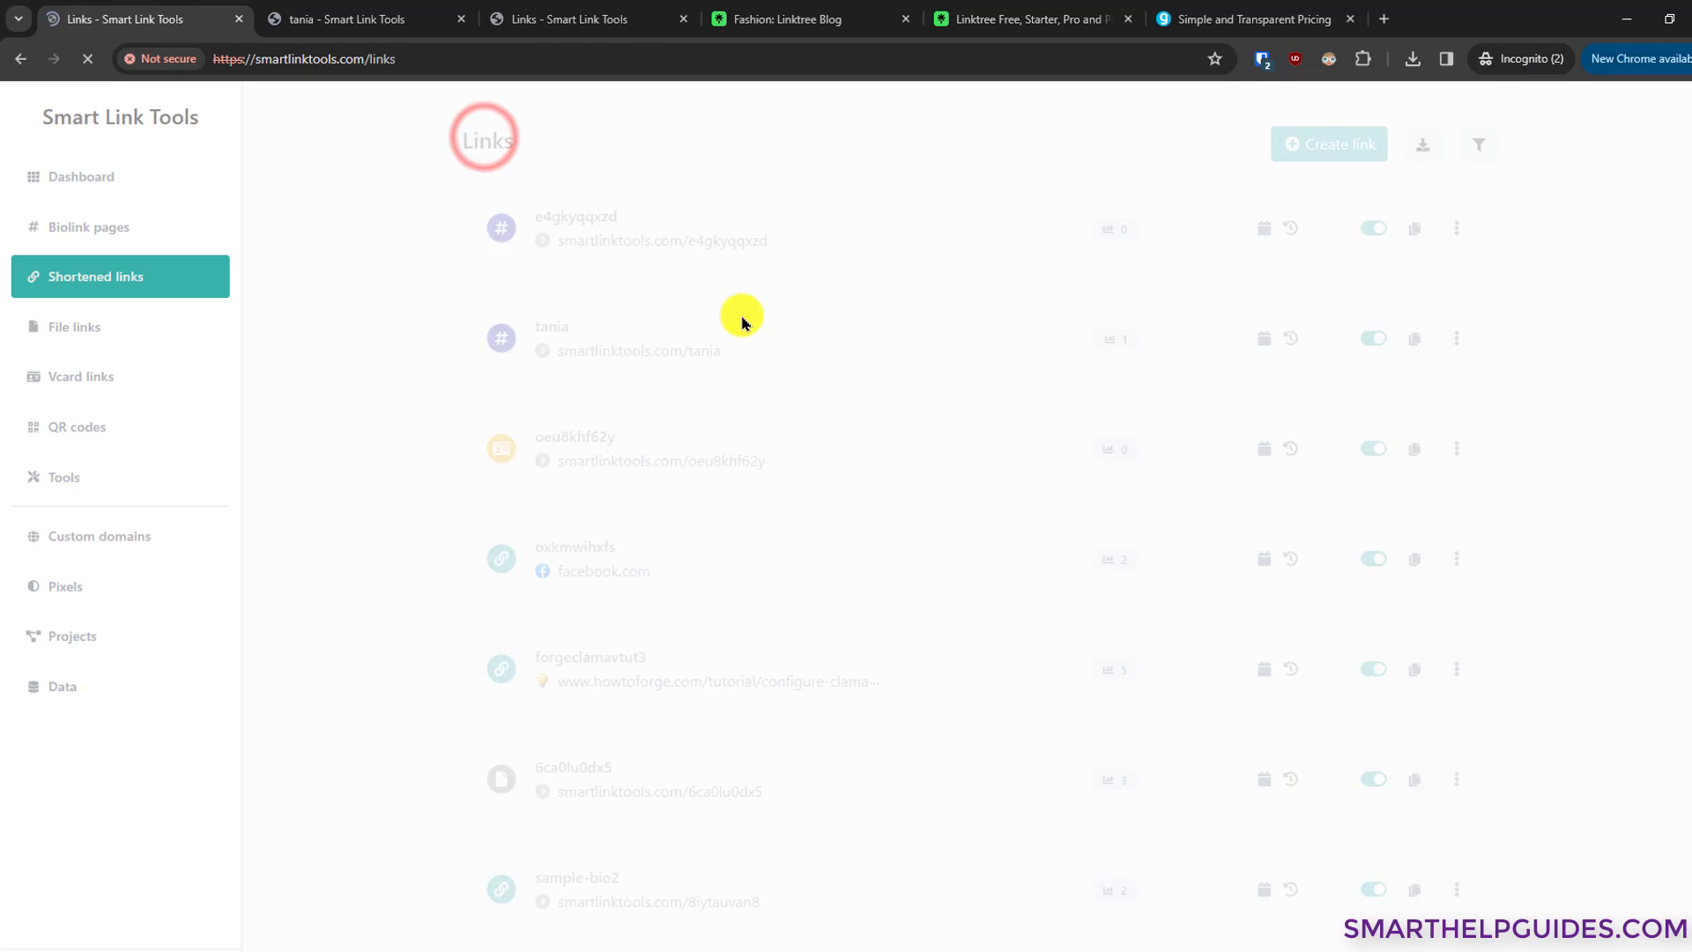
Step: Bring up the tania page's content blocks and peek at the Avatar block settings
click(551, 329)
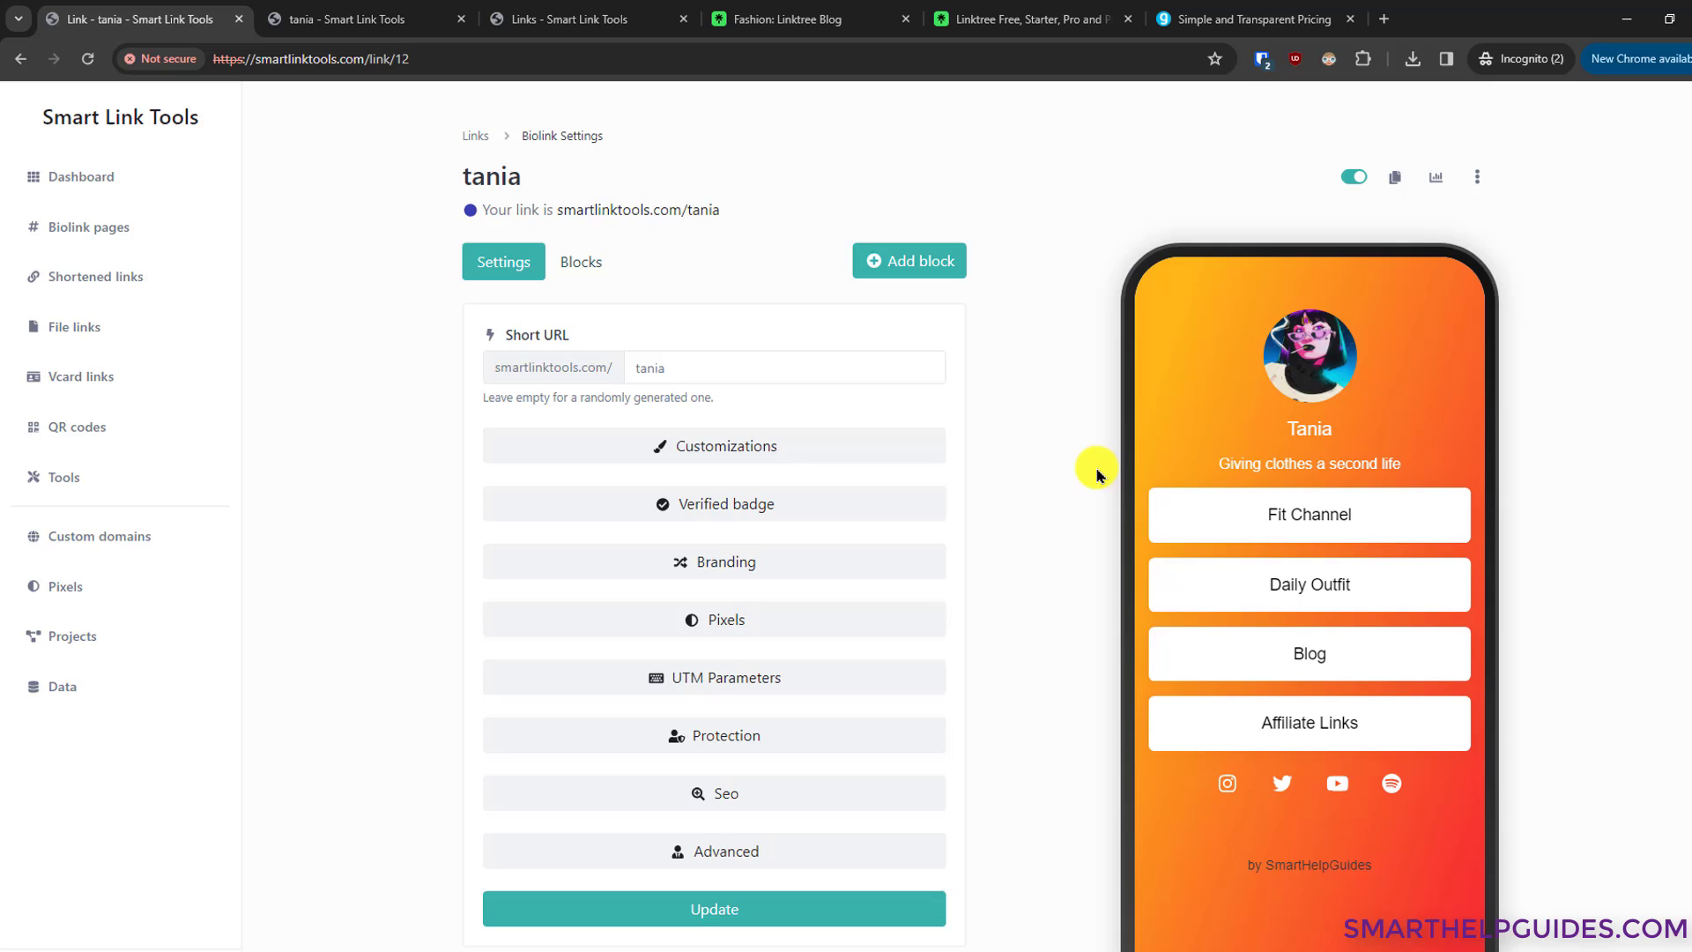
click(580, 260)
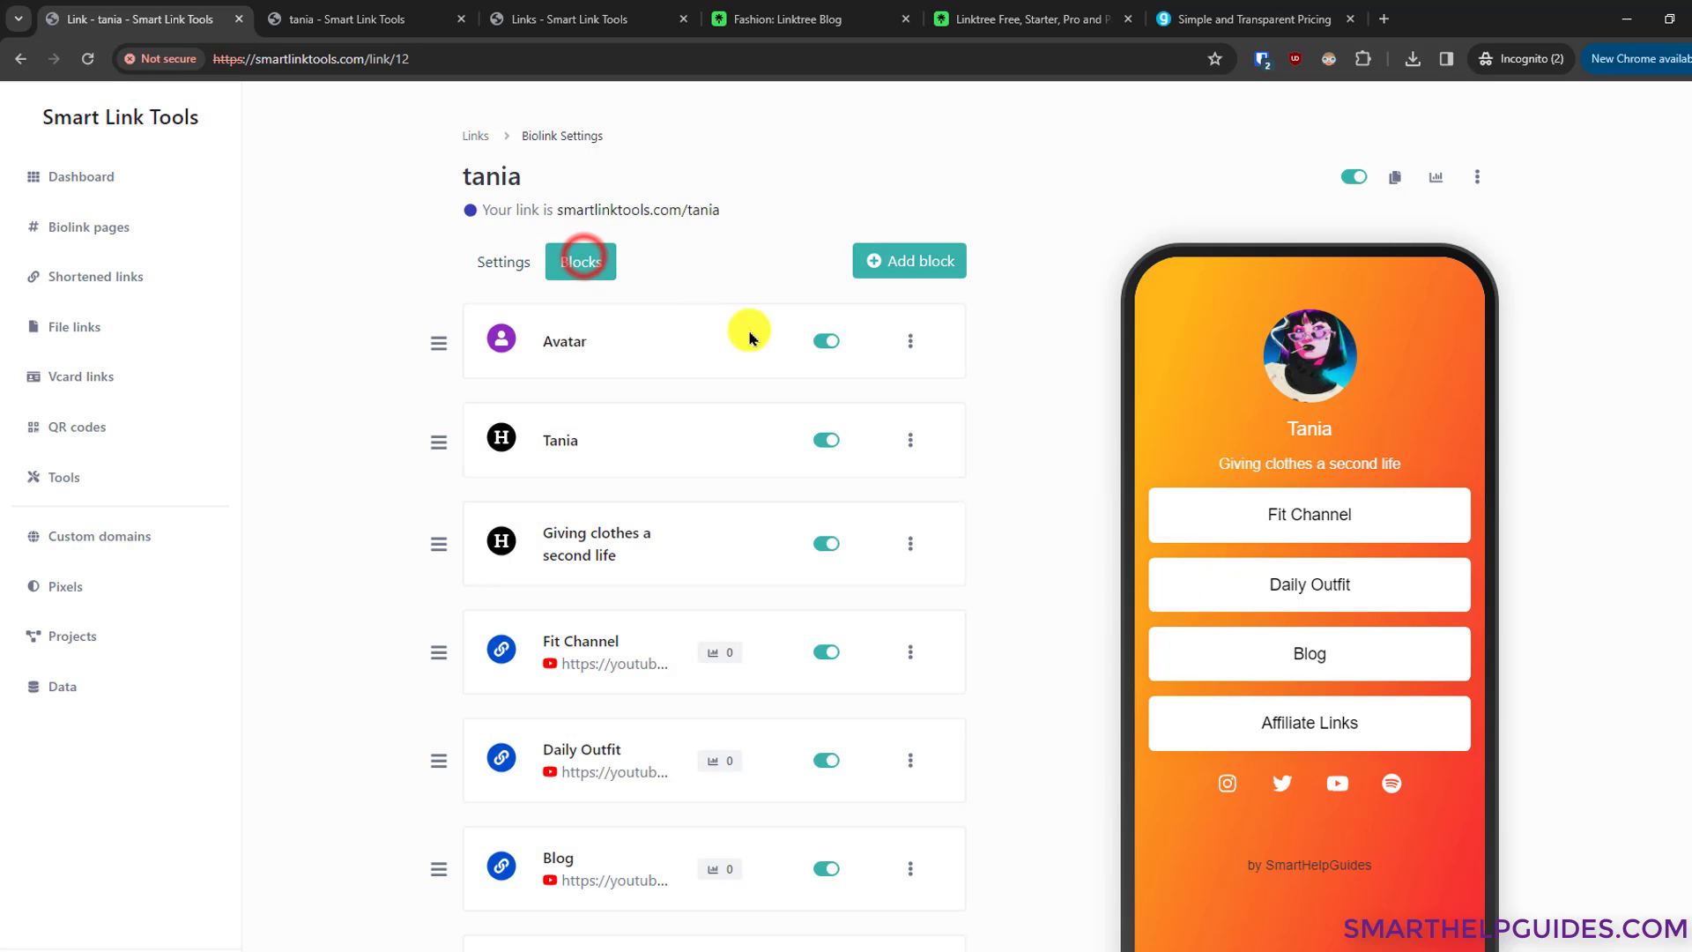
scroll(1057, 412, down, 1)
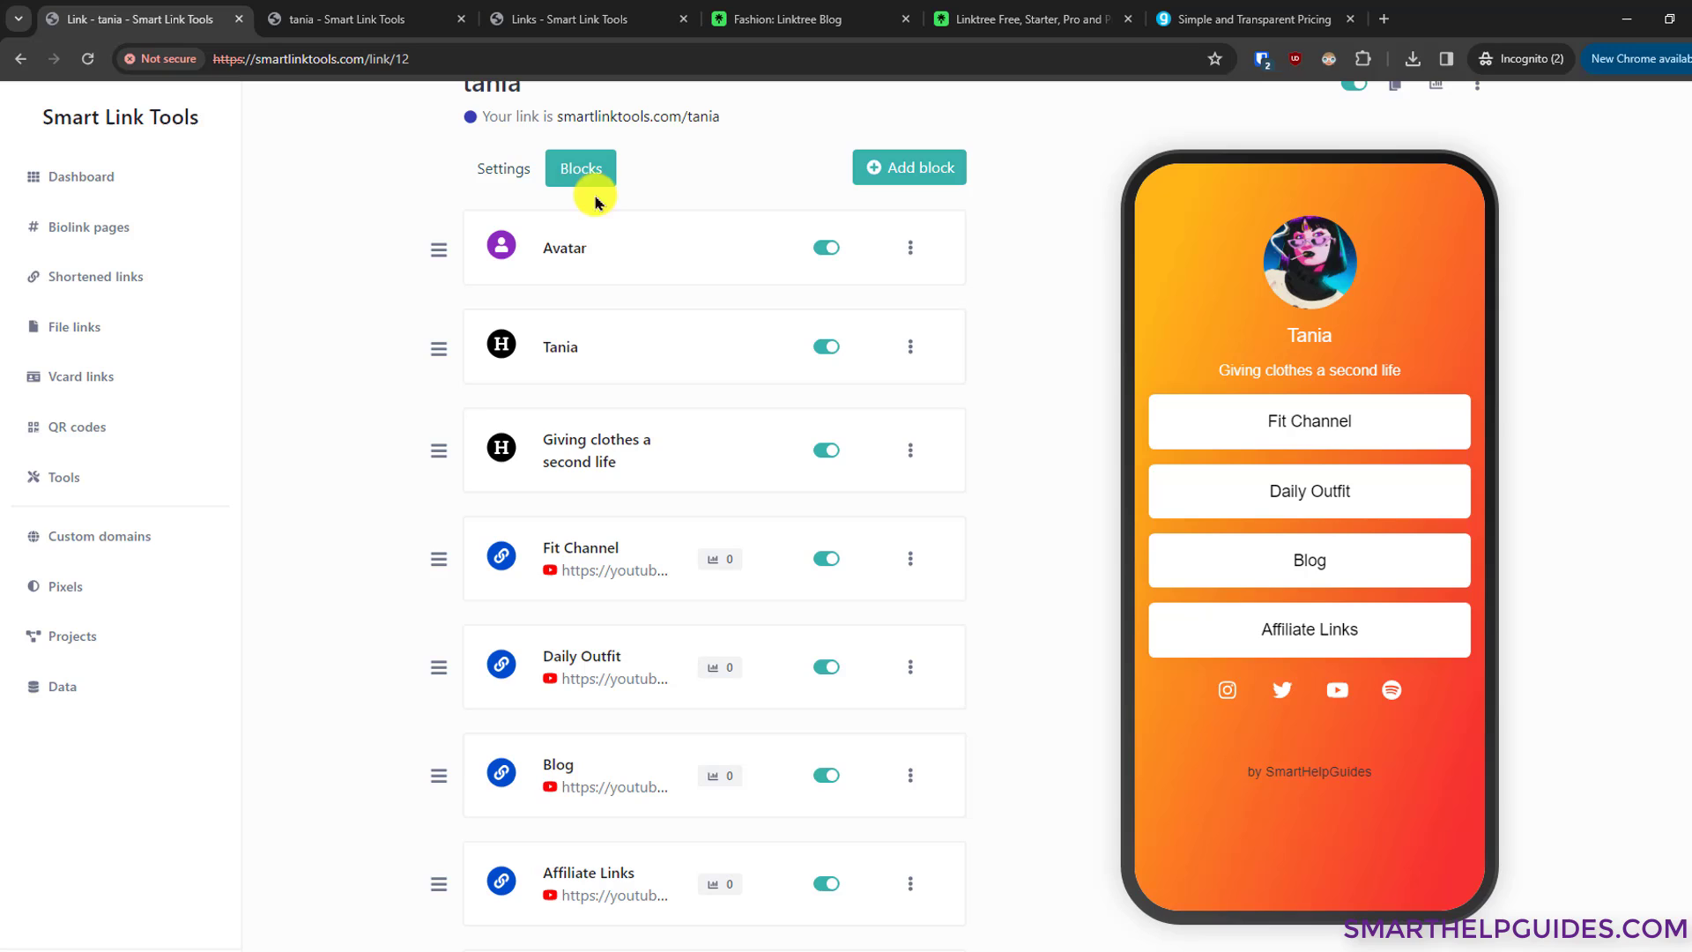
click(557, 251)
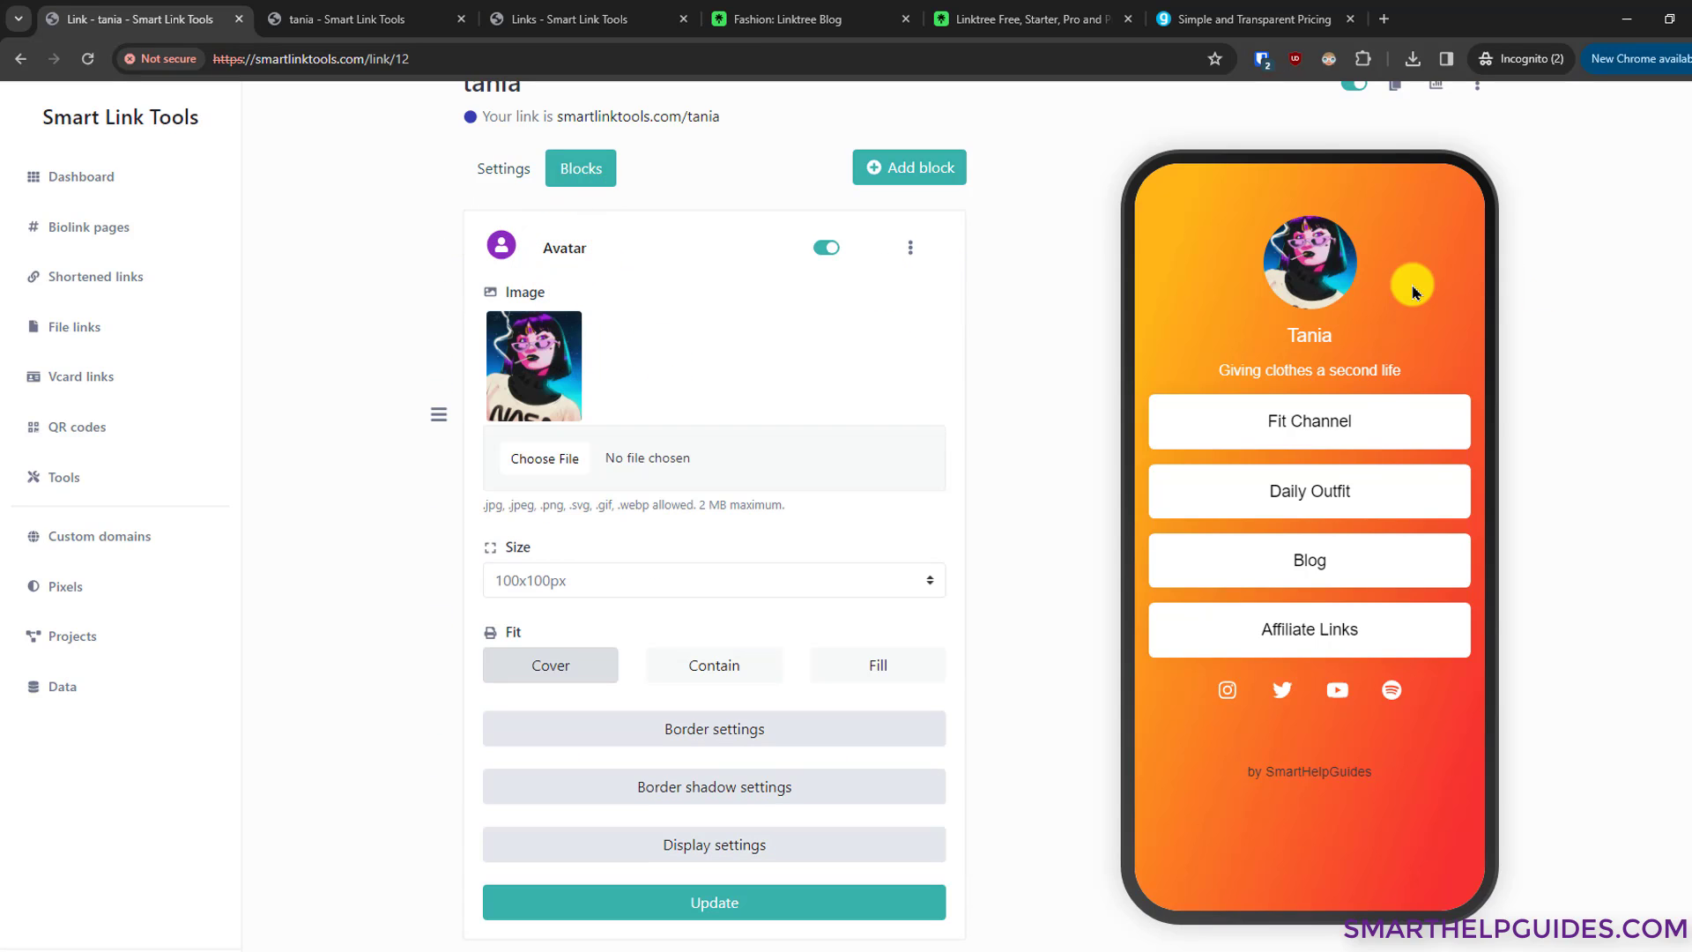
click(569, 247)
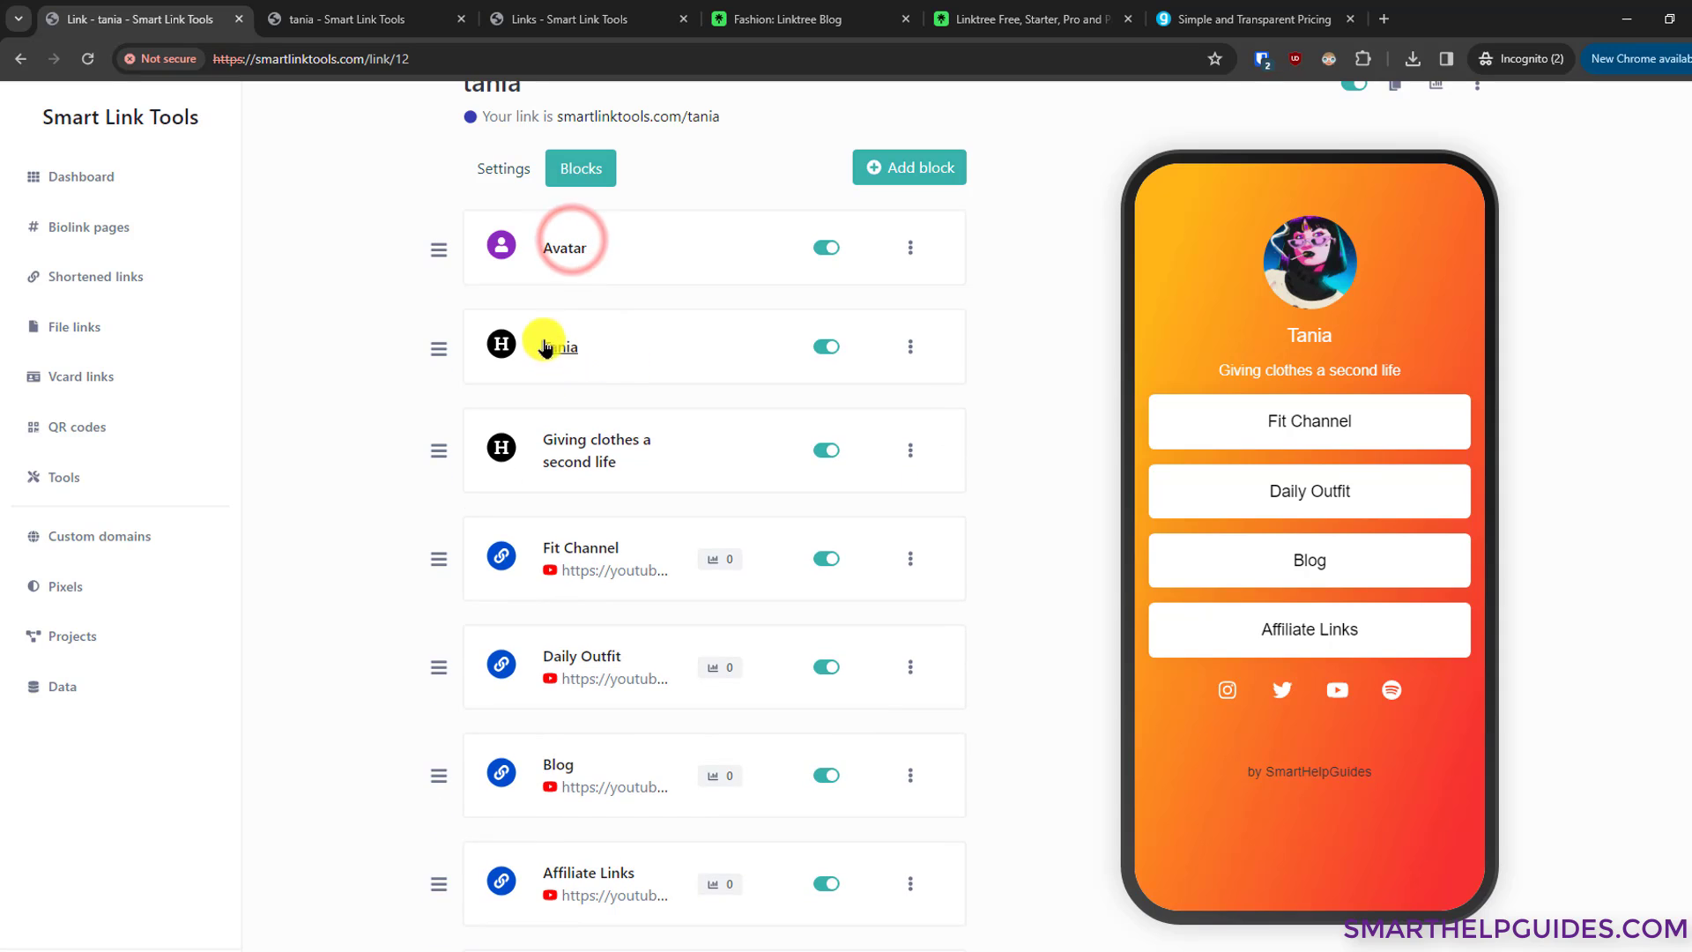
Step: Set the Tania heading block to H5 and bring up the new-block chooser
click(553, 333)
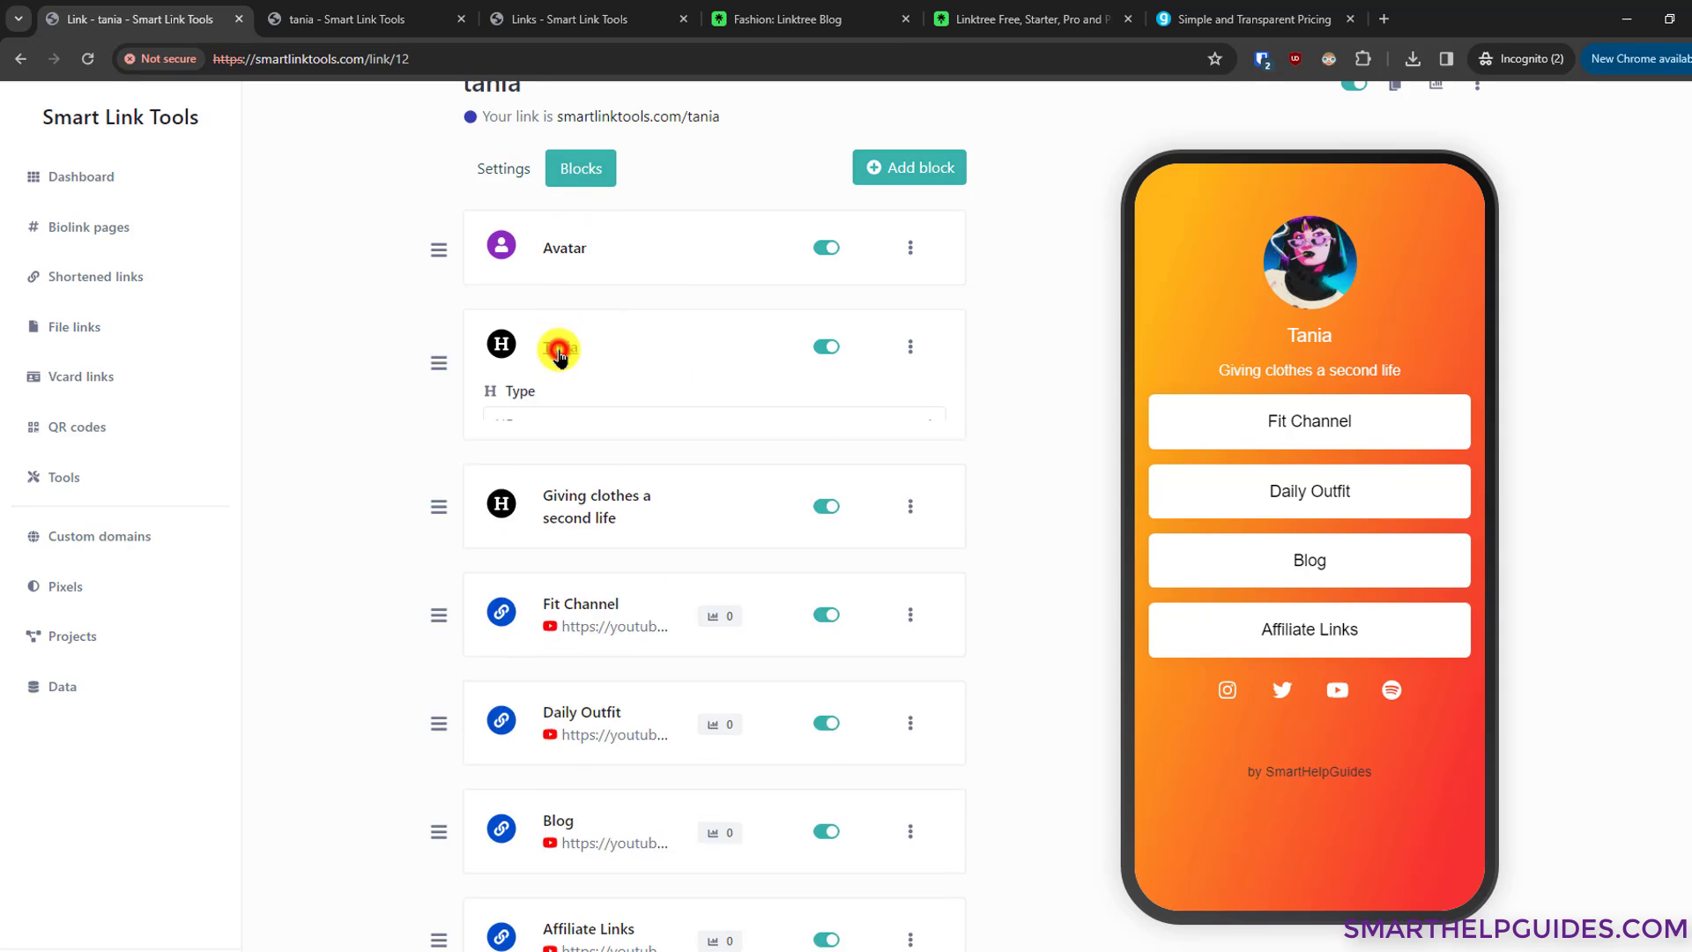
click(550, 425)
click(535, 494)
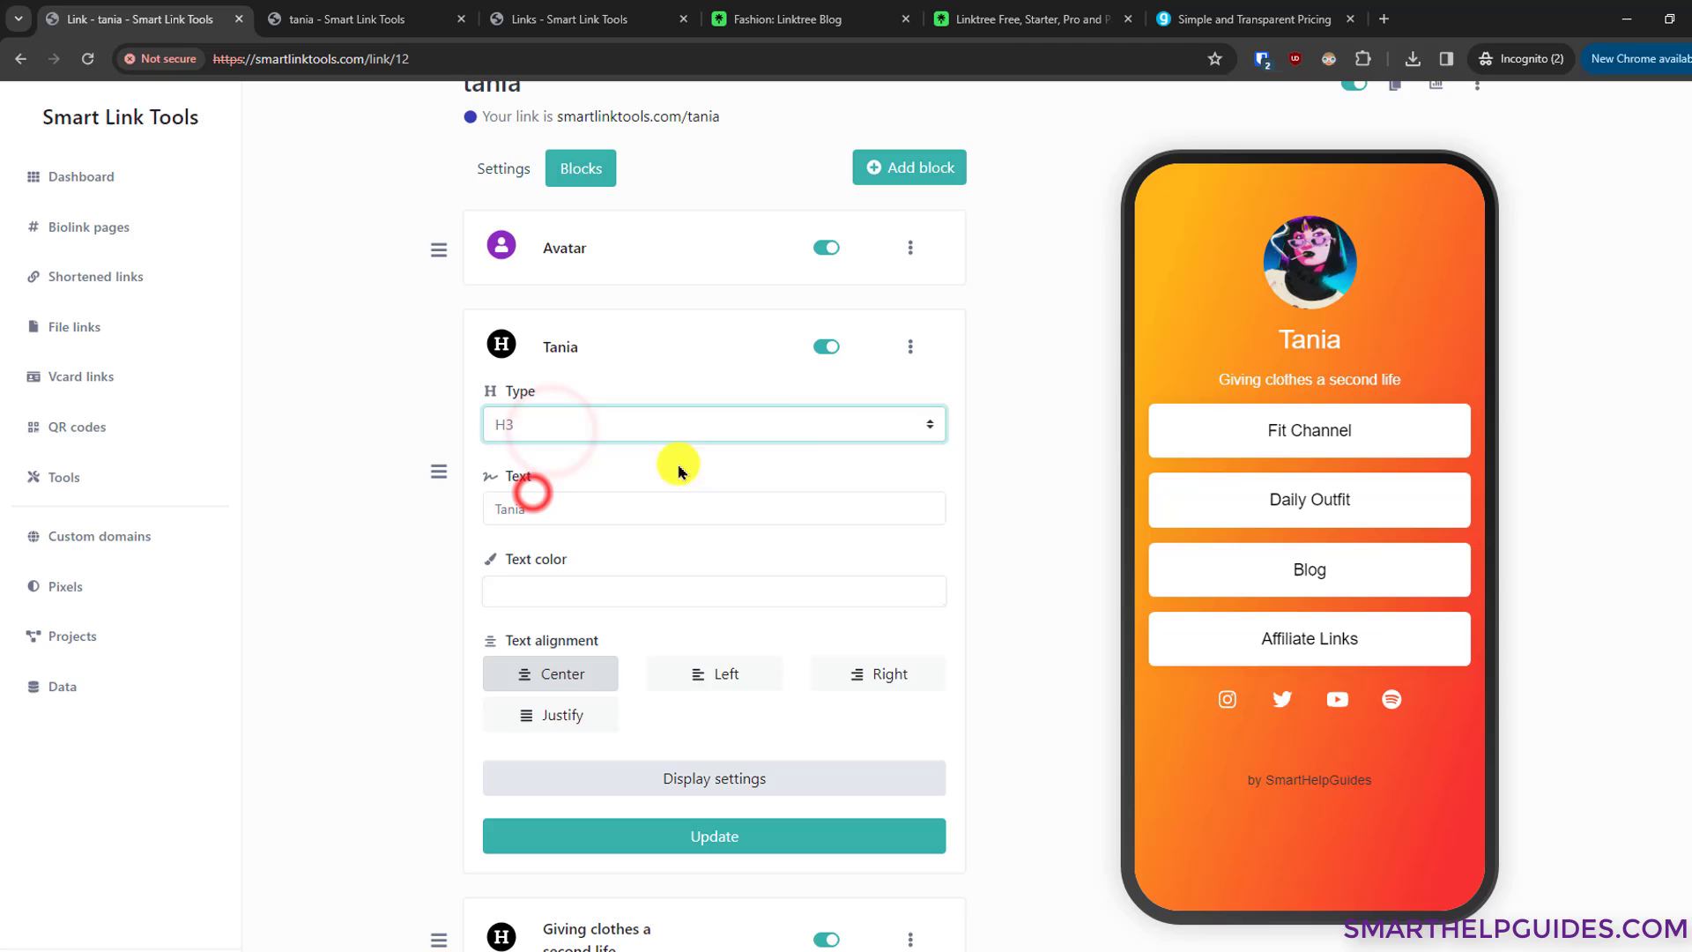
click(583, 426)
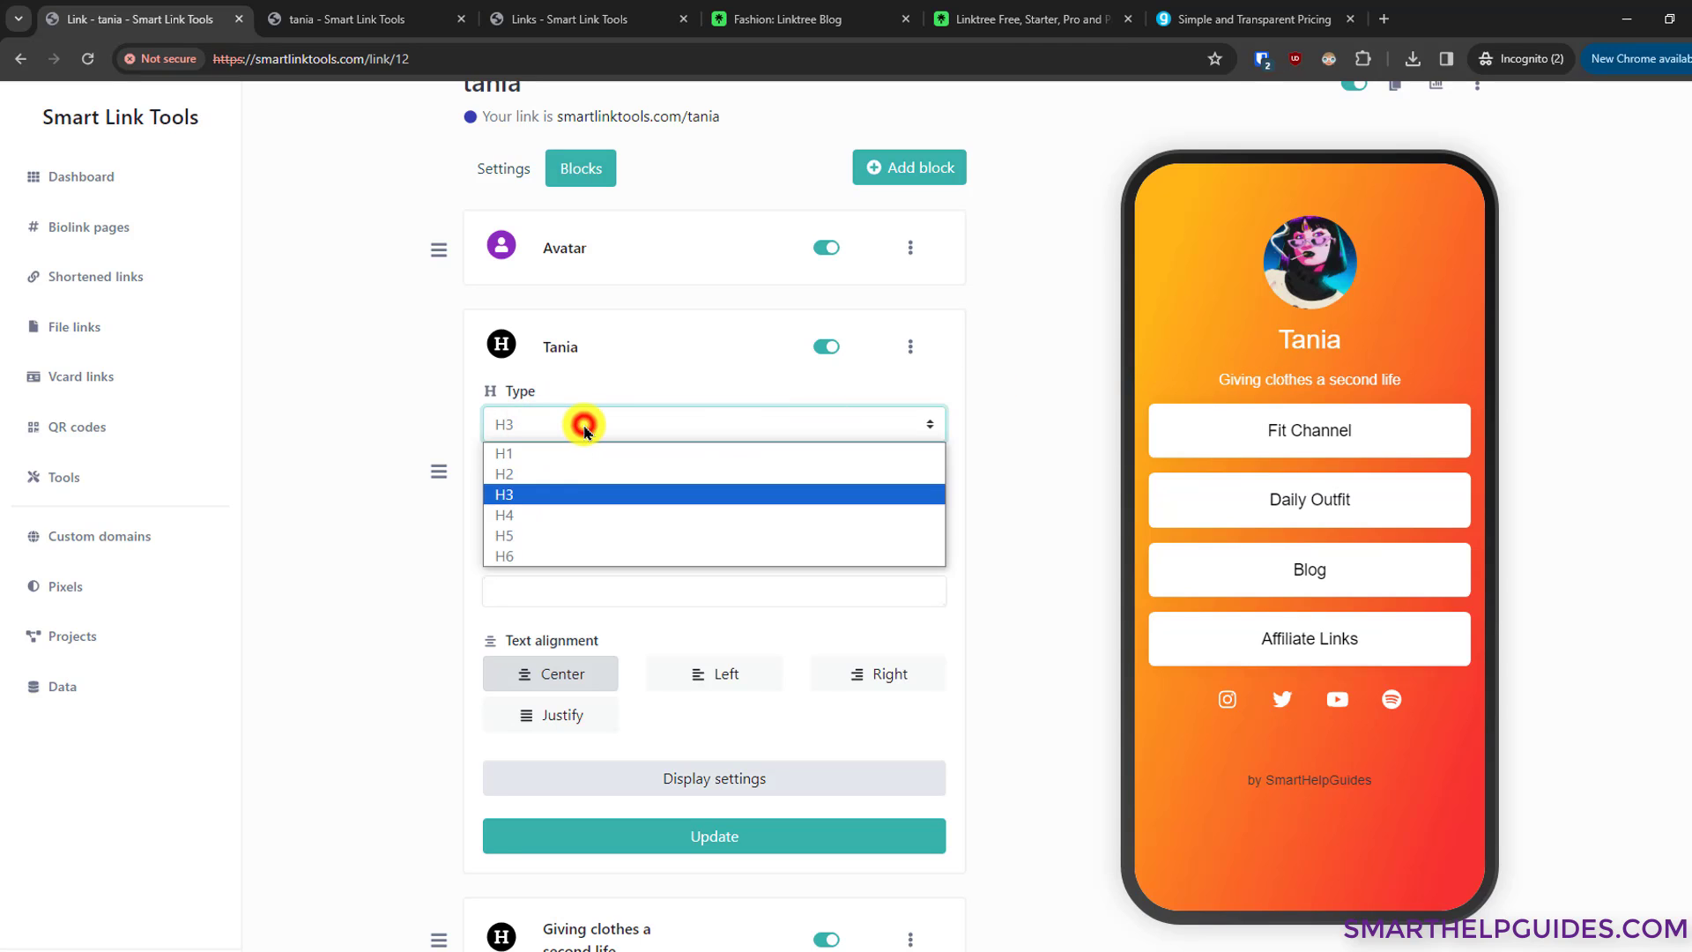
click(540, 535)
click(549, 345)
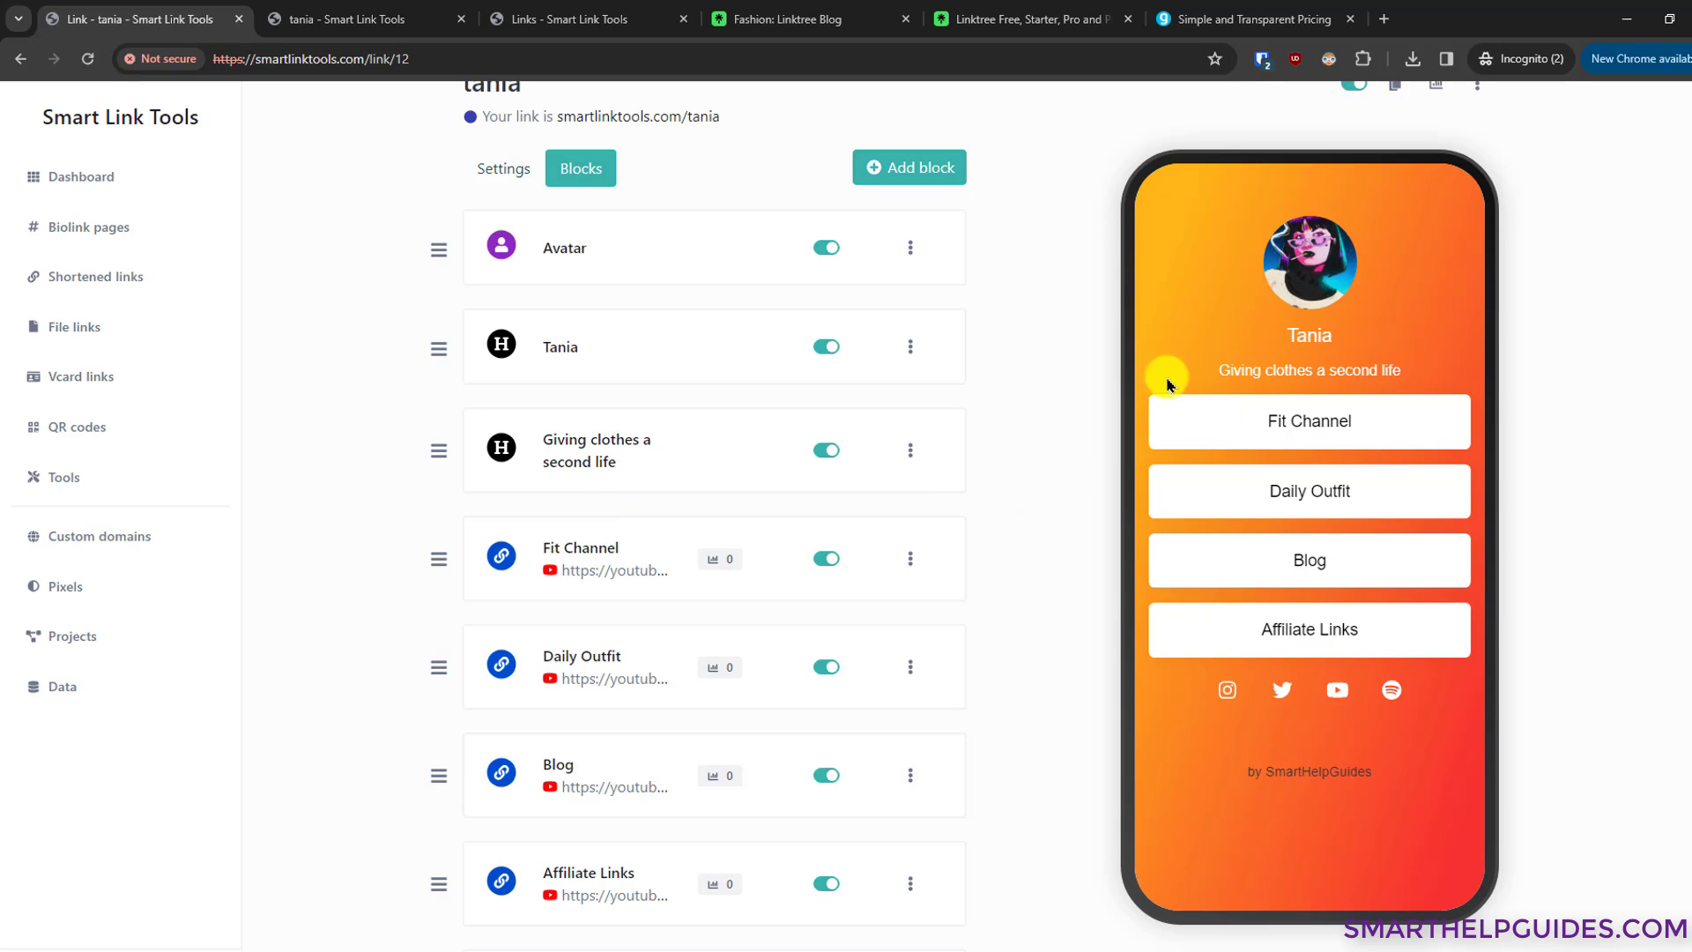
scroll(586, 384, down, 2)
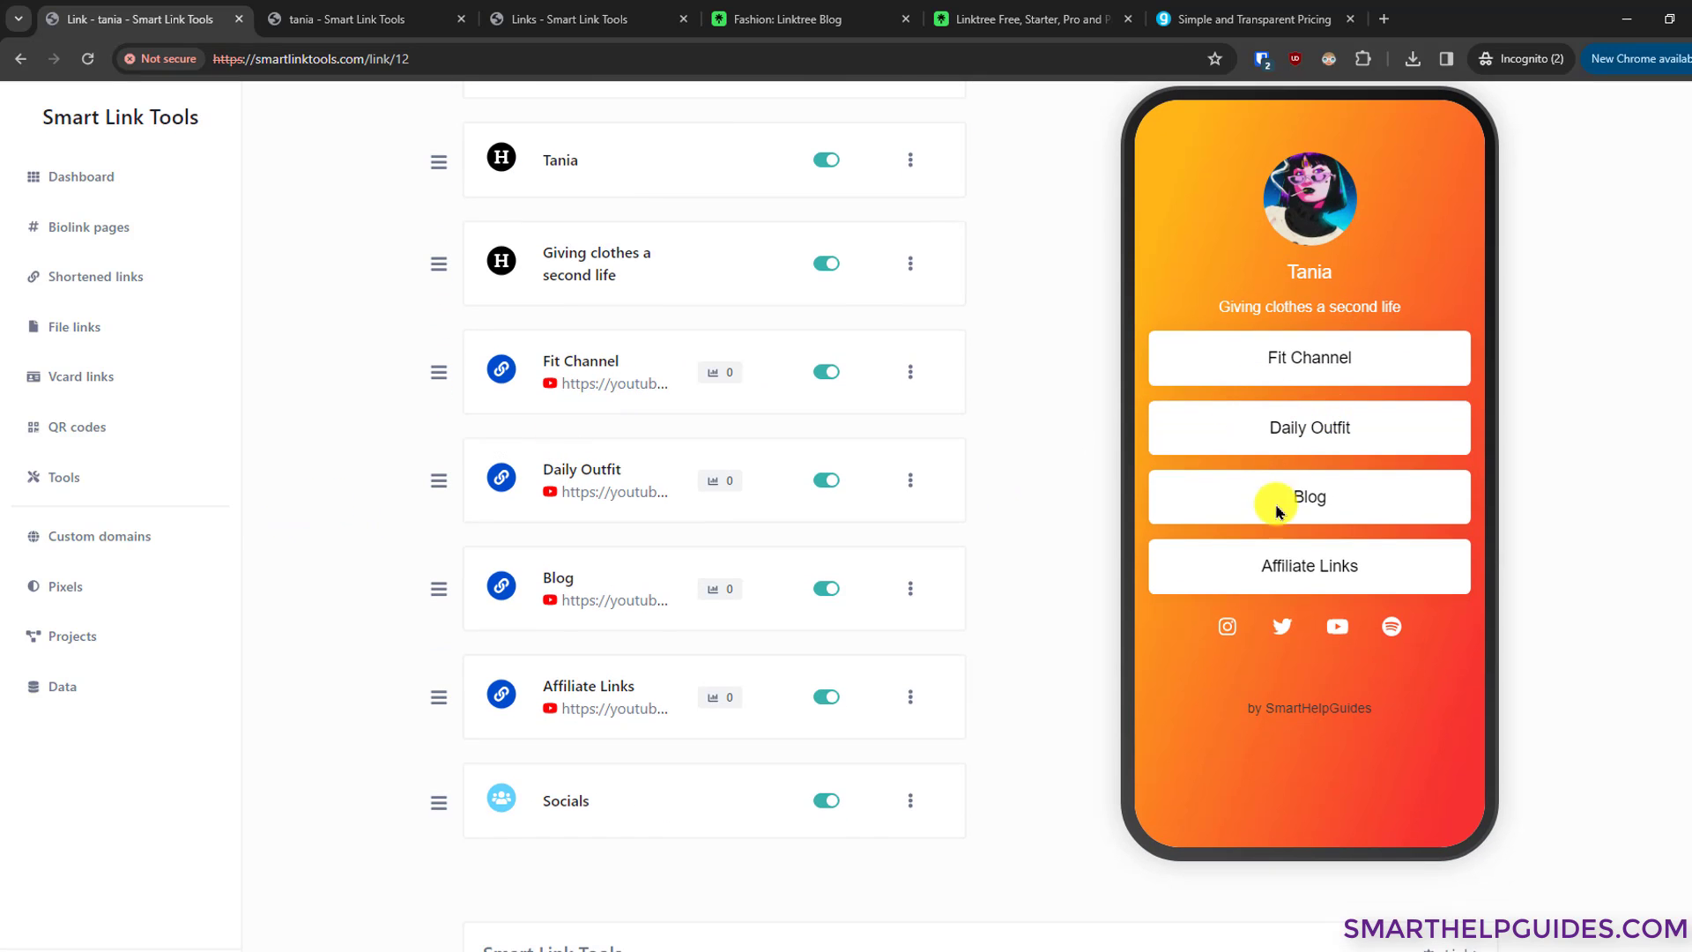
scroll(578, 696, down, 1)
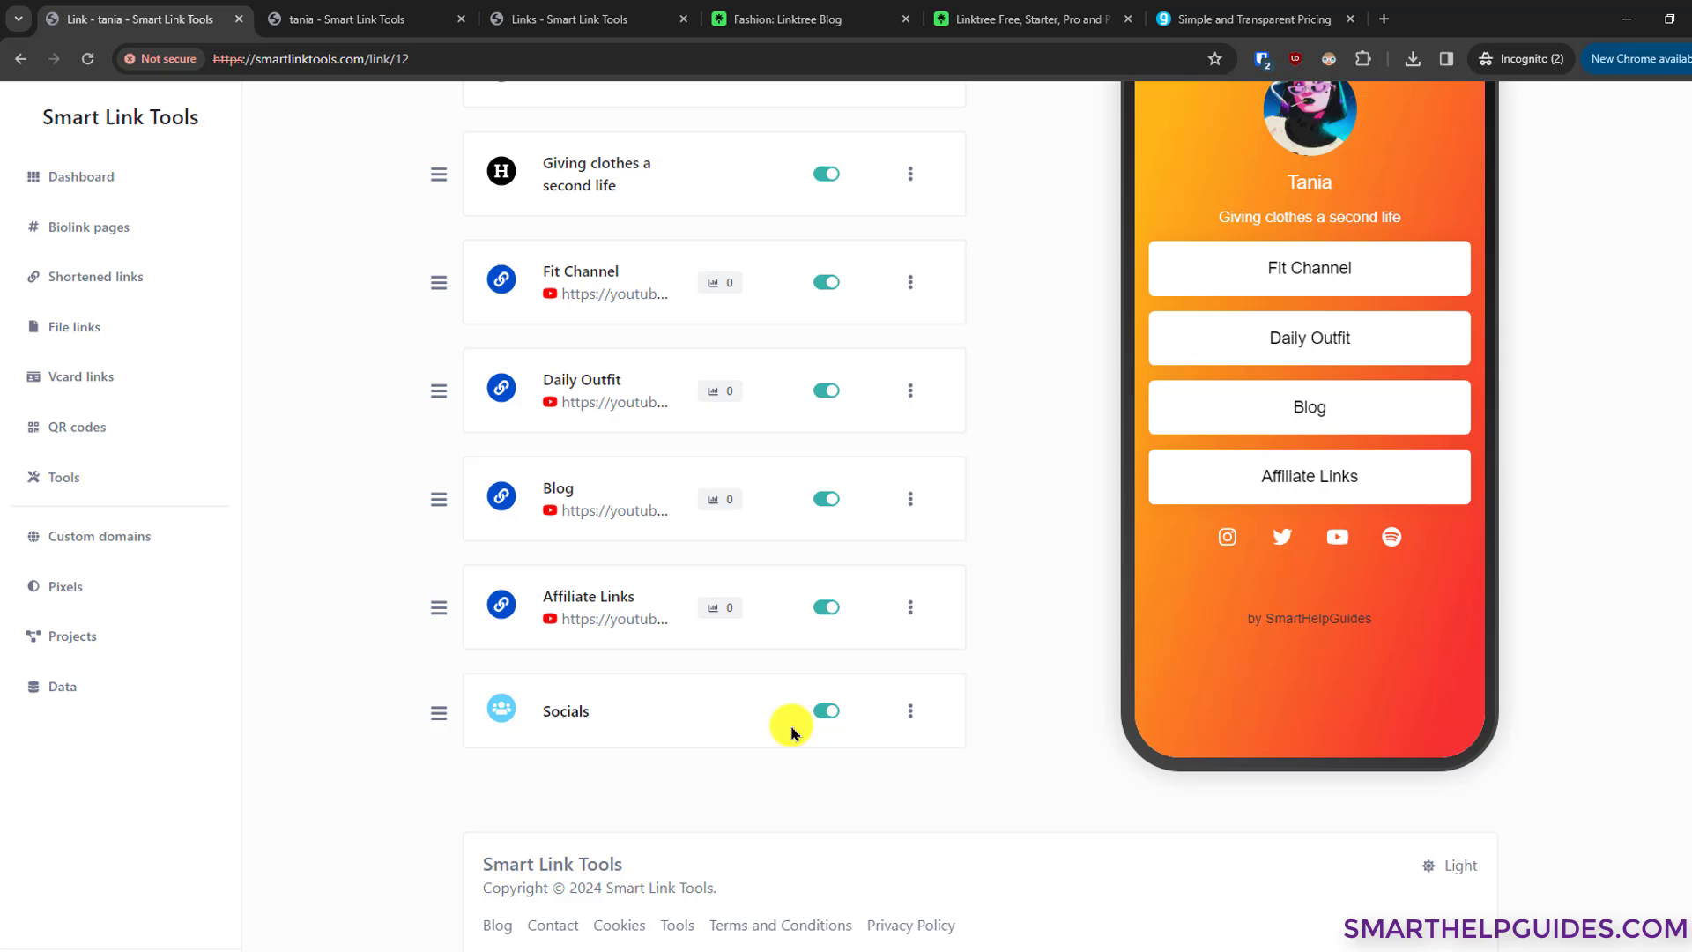
scroll(993, 529, up, 2)
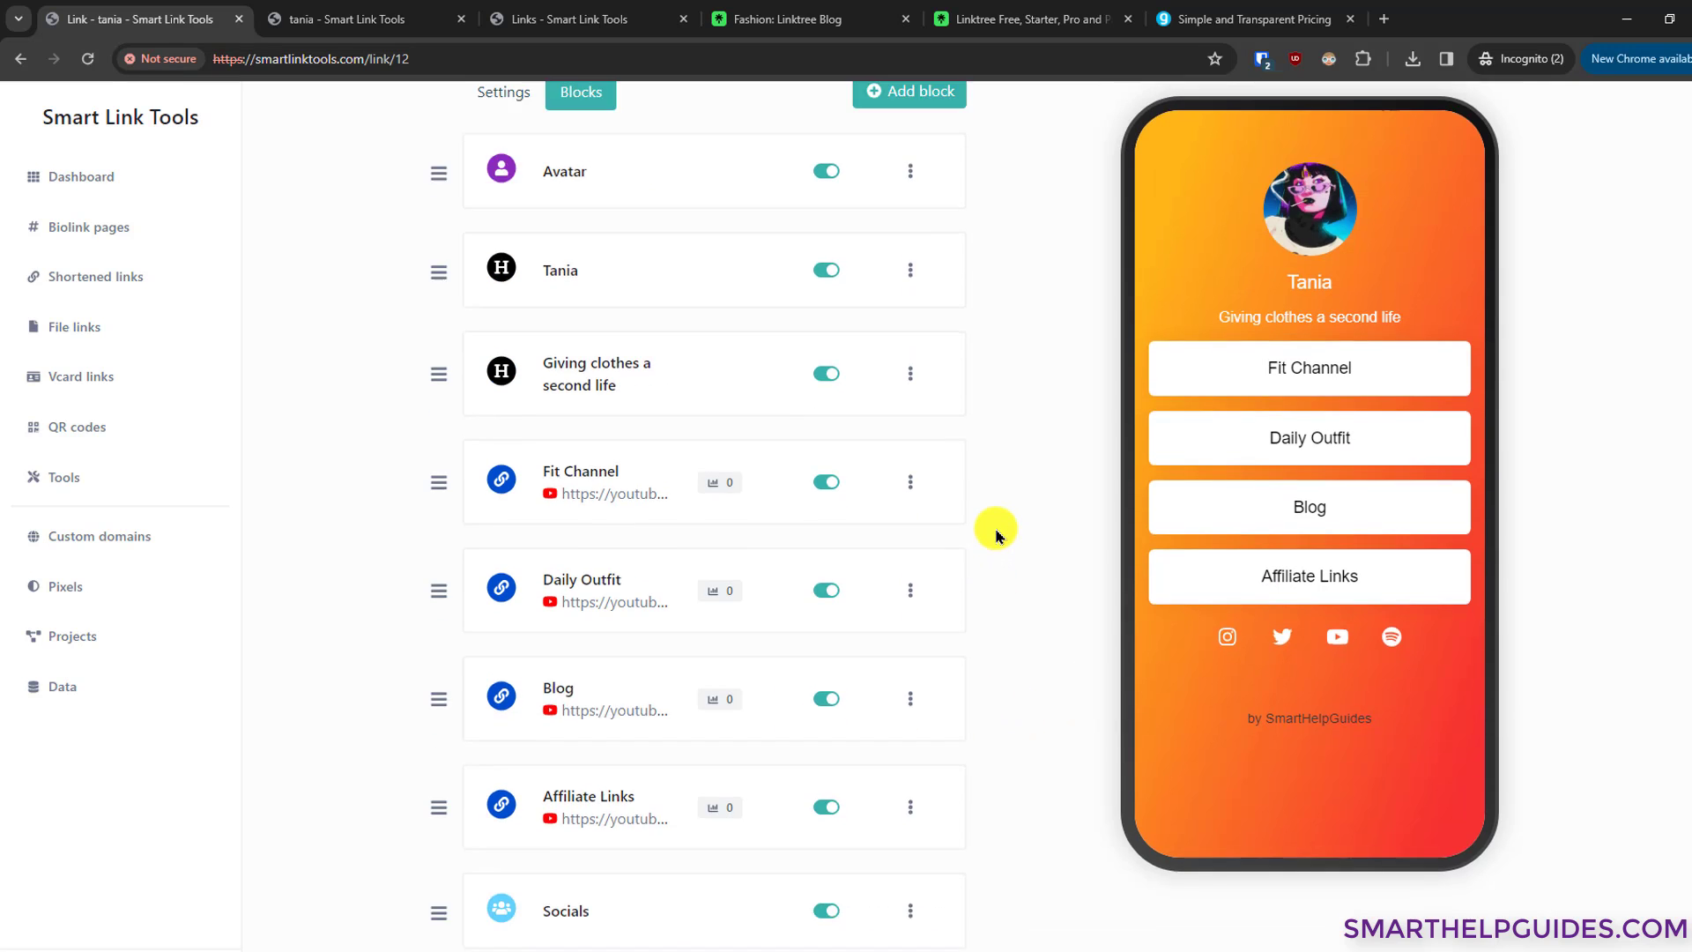
scroll(993, 530, up, 2)
click(926, 260)
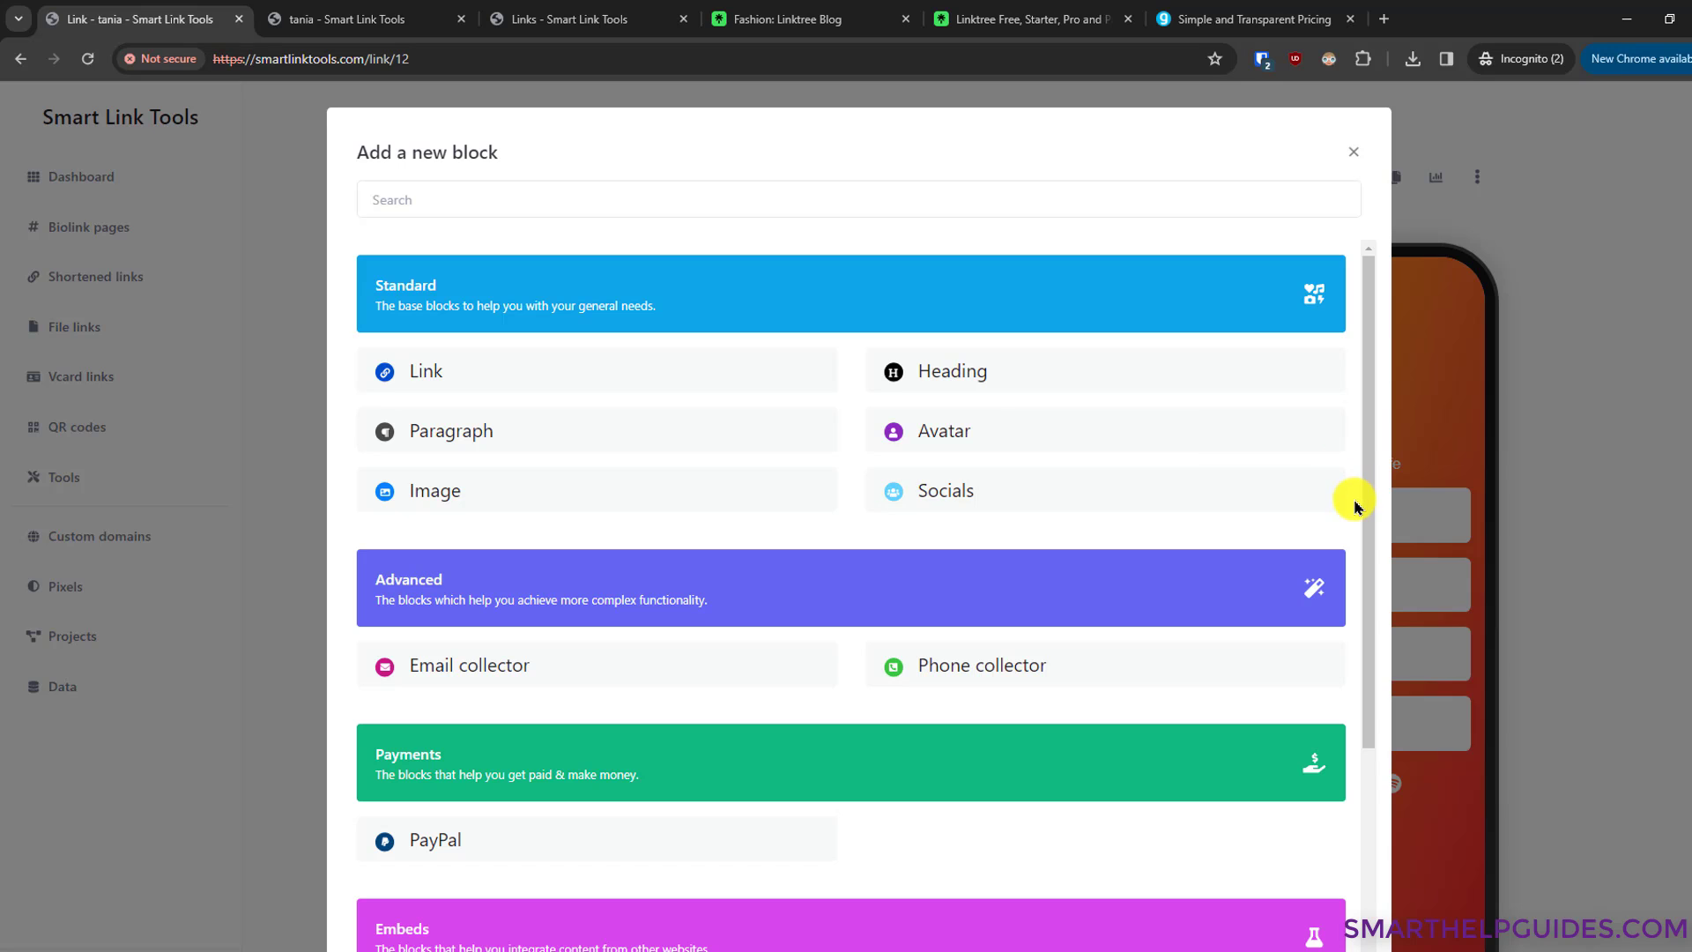
scroll(1354, 506, down, 2)
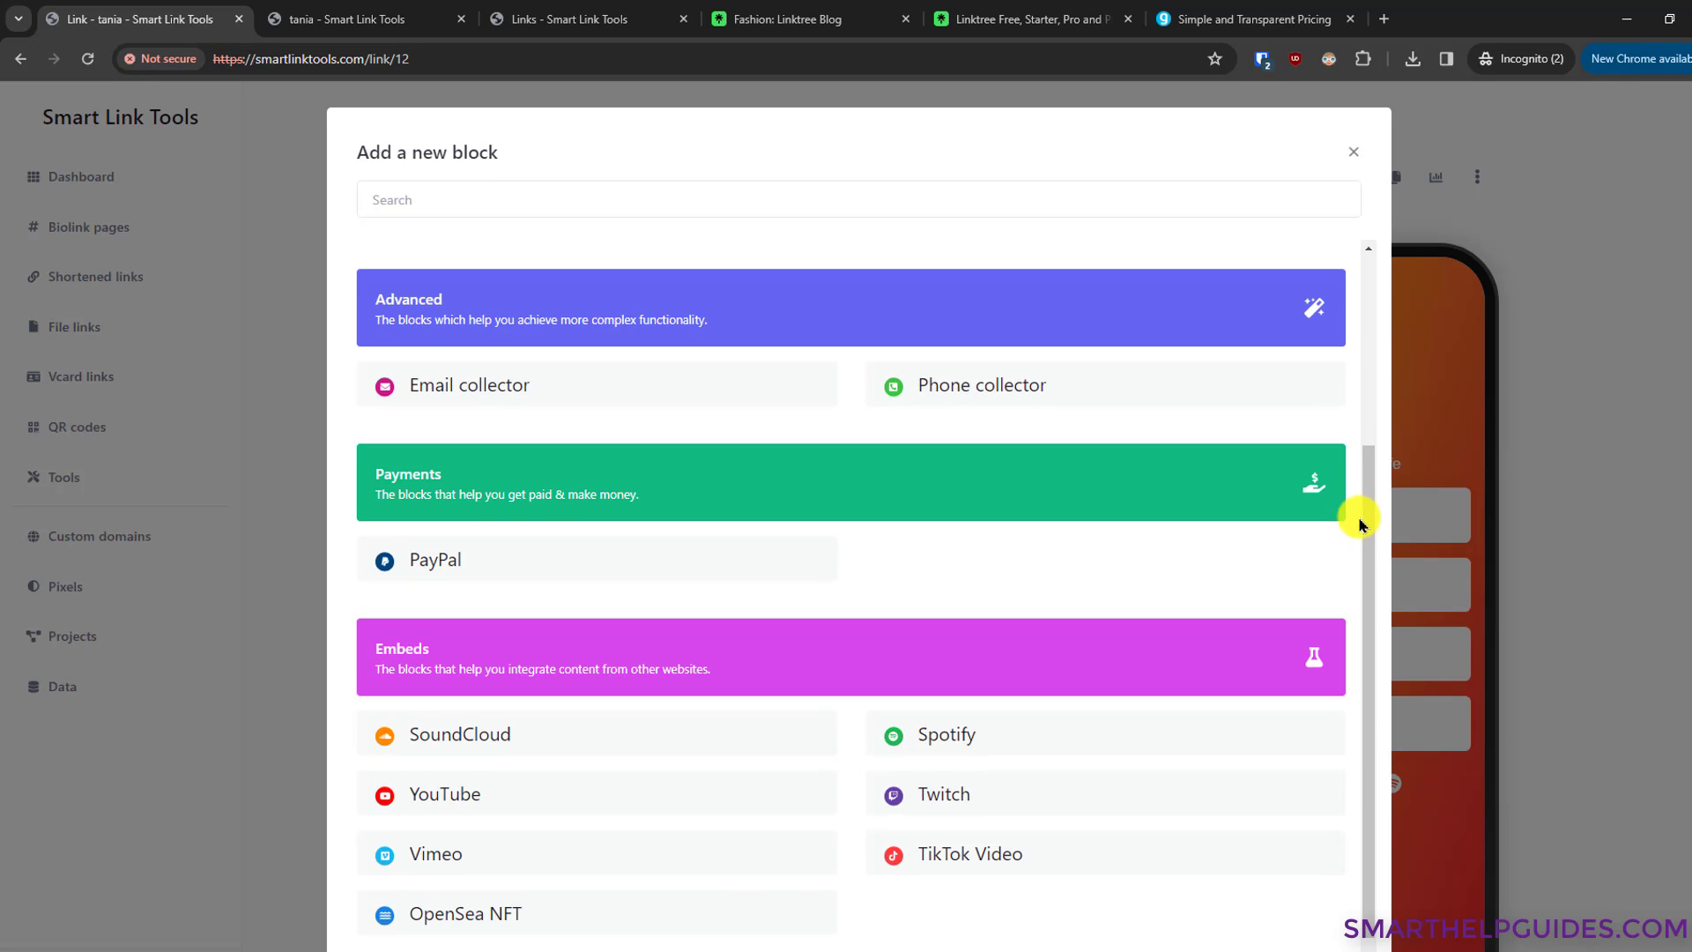
scroll(1359, 524, down, 1)
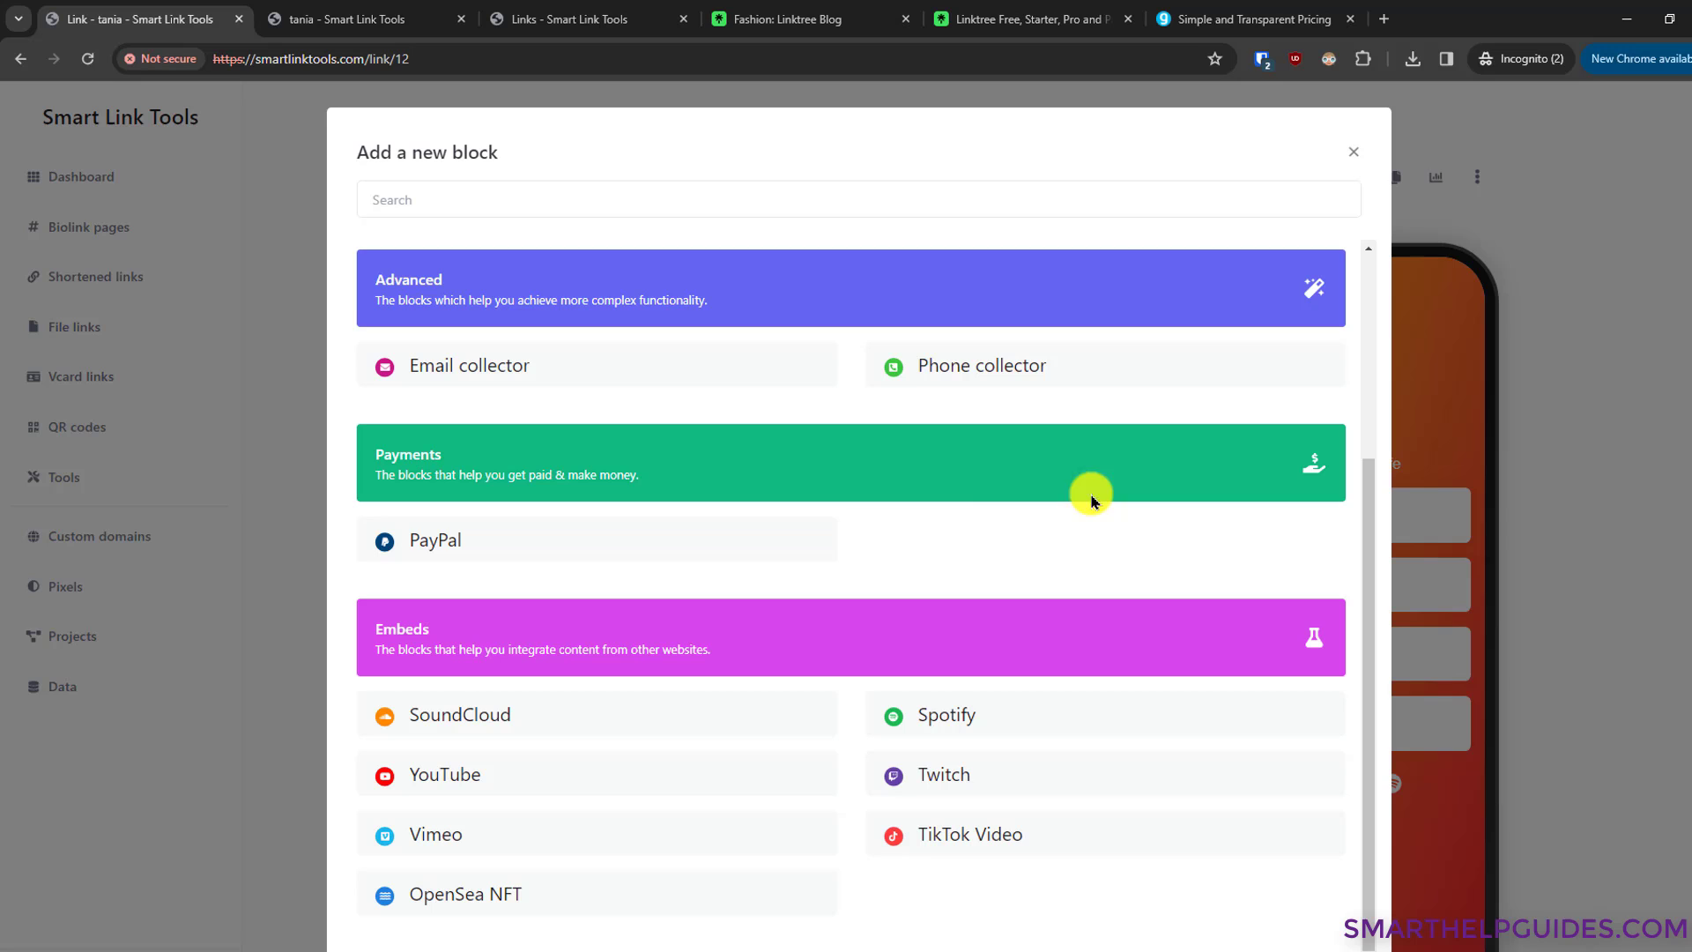
Step: Add a PayPal payment button with the saved email and submit it to the tania page
click(434, 555)
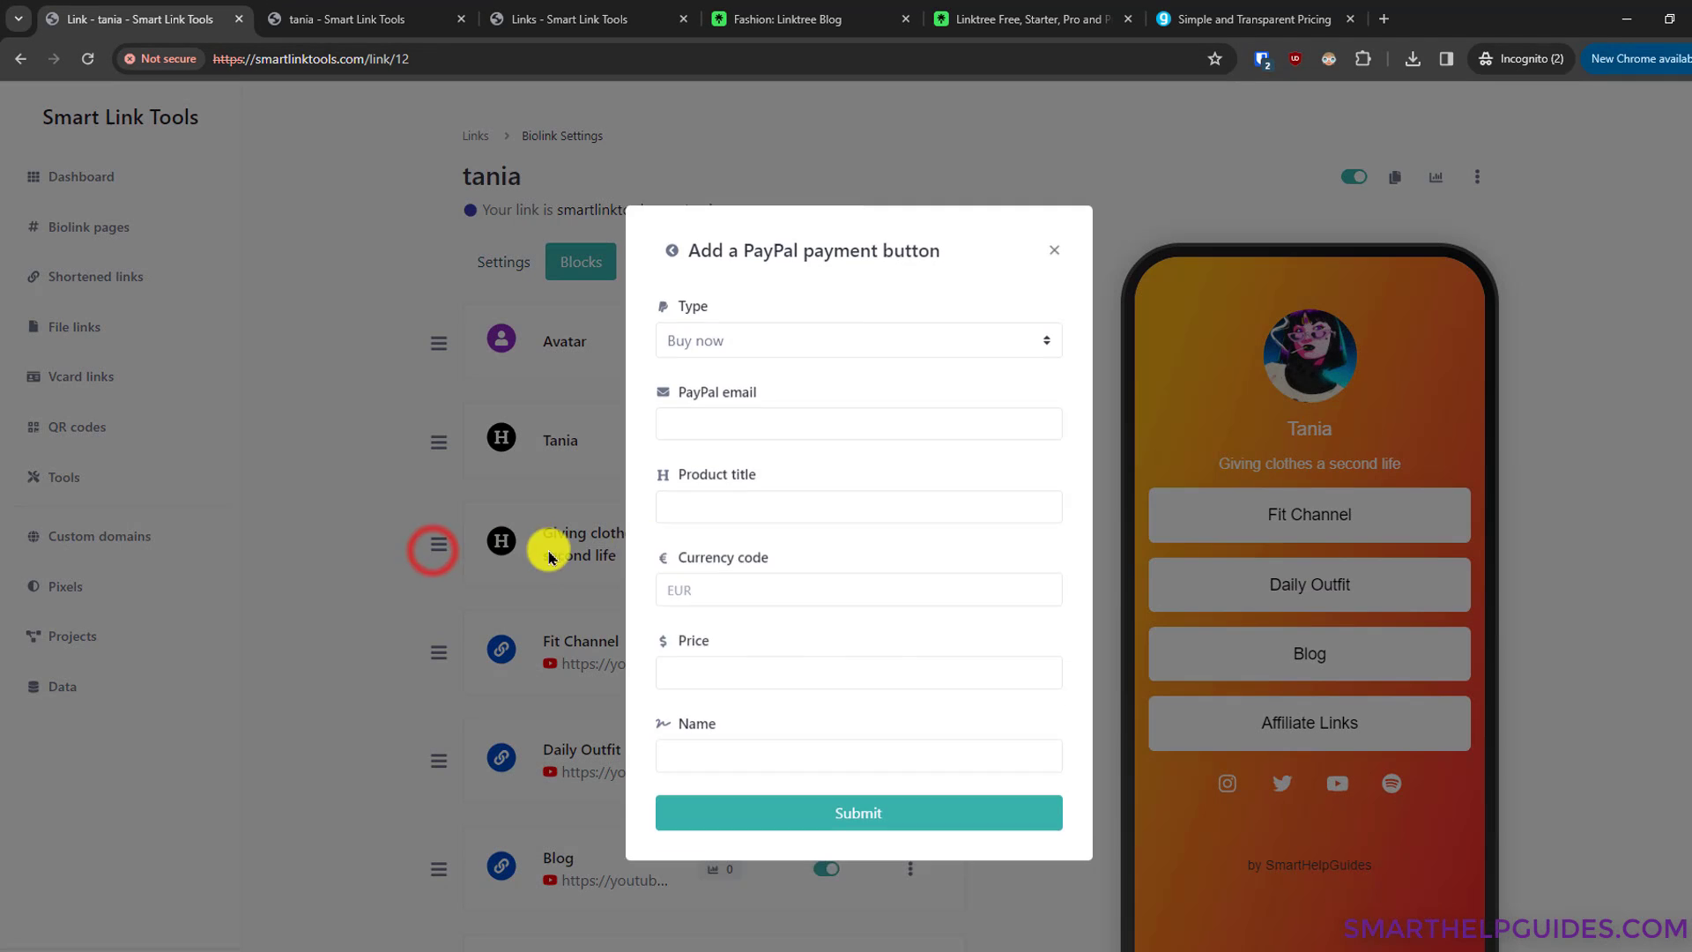
click(709, 434)
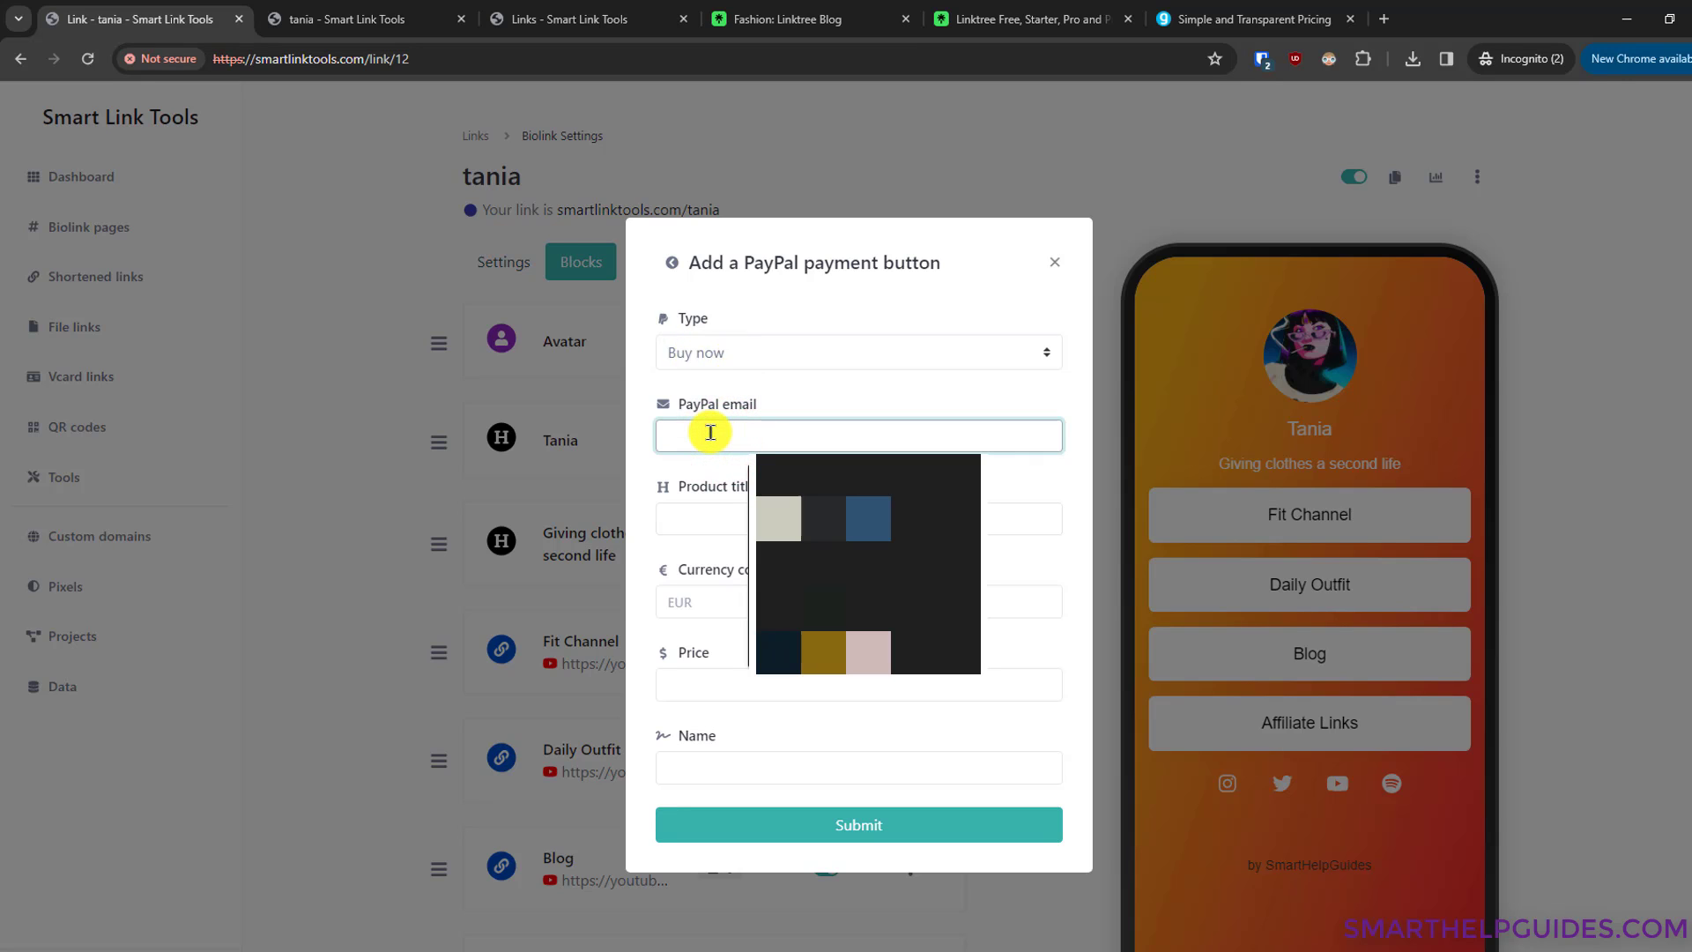
click(701, 558)
click(705, 520)
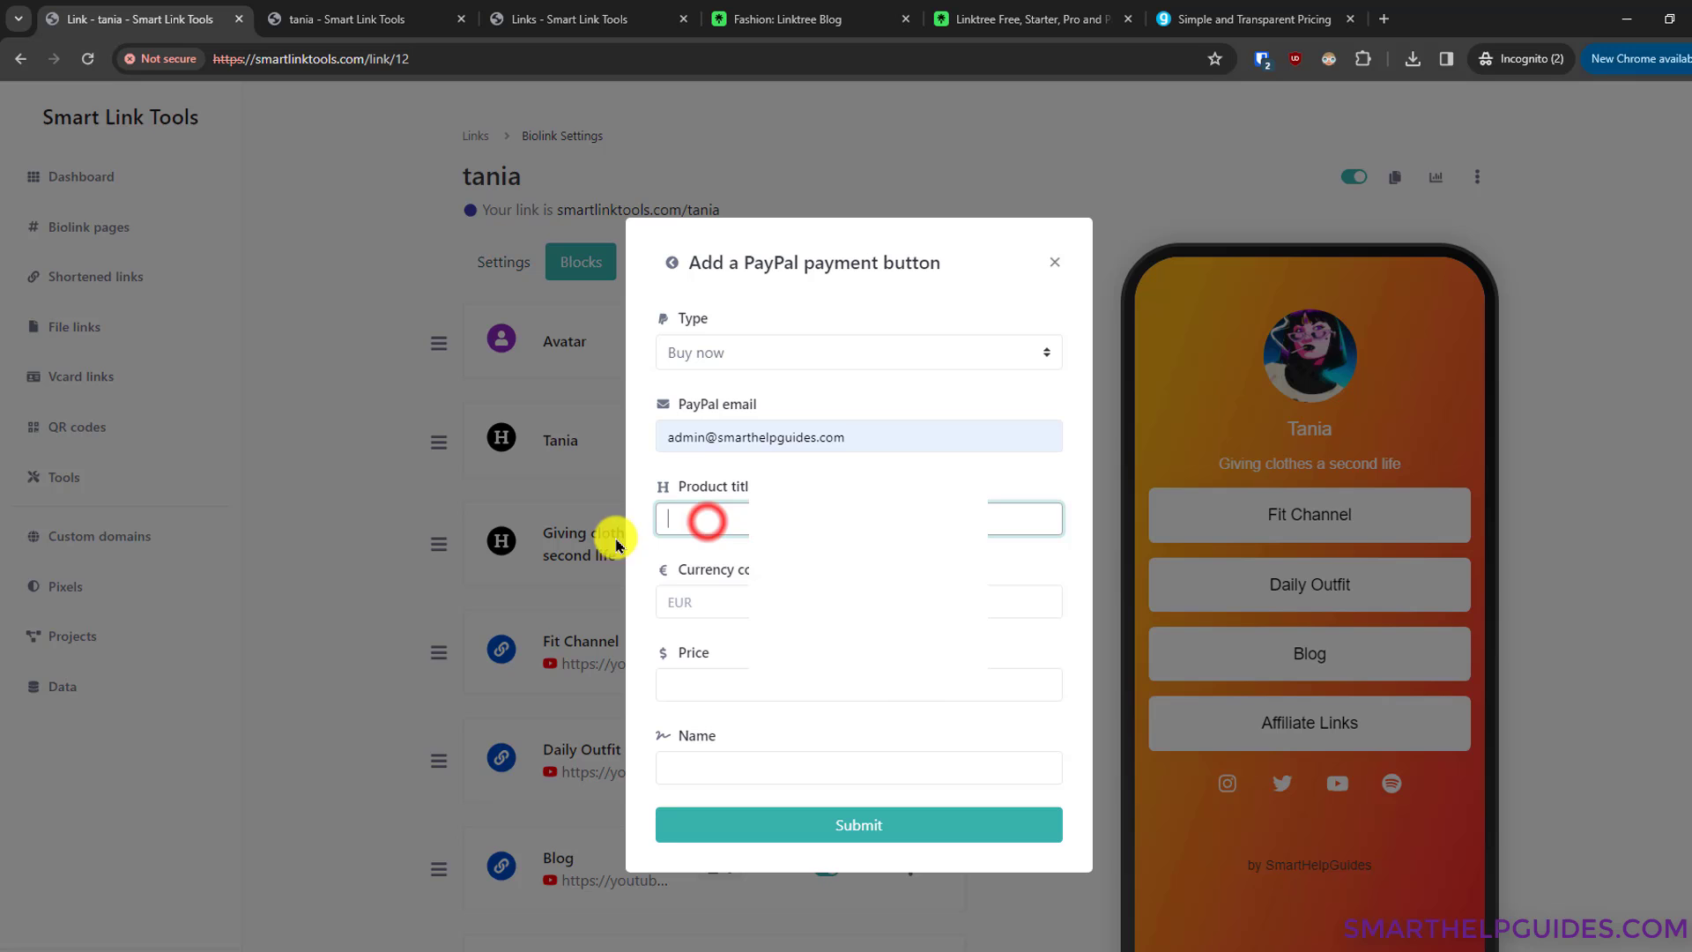
click(359, 521)
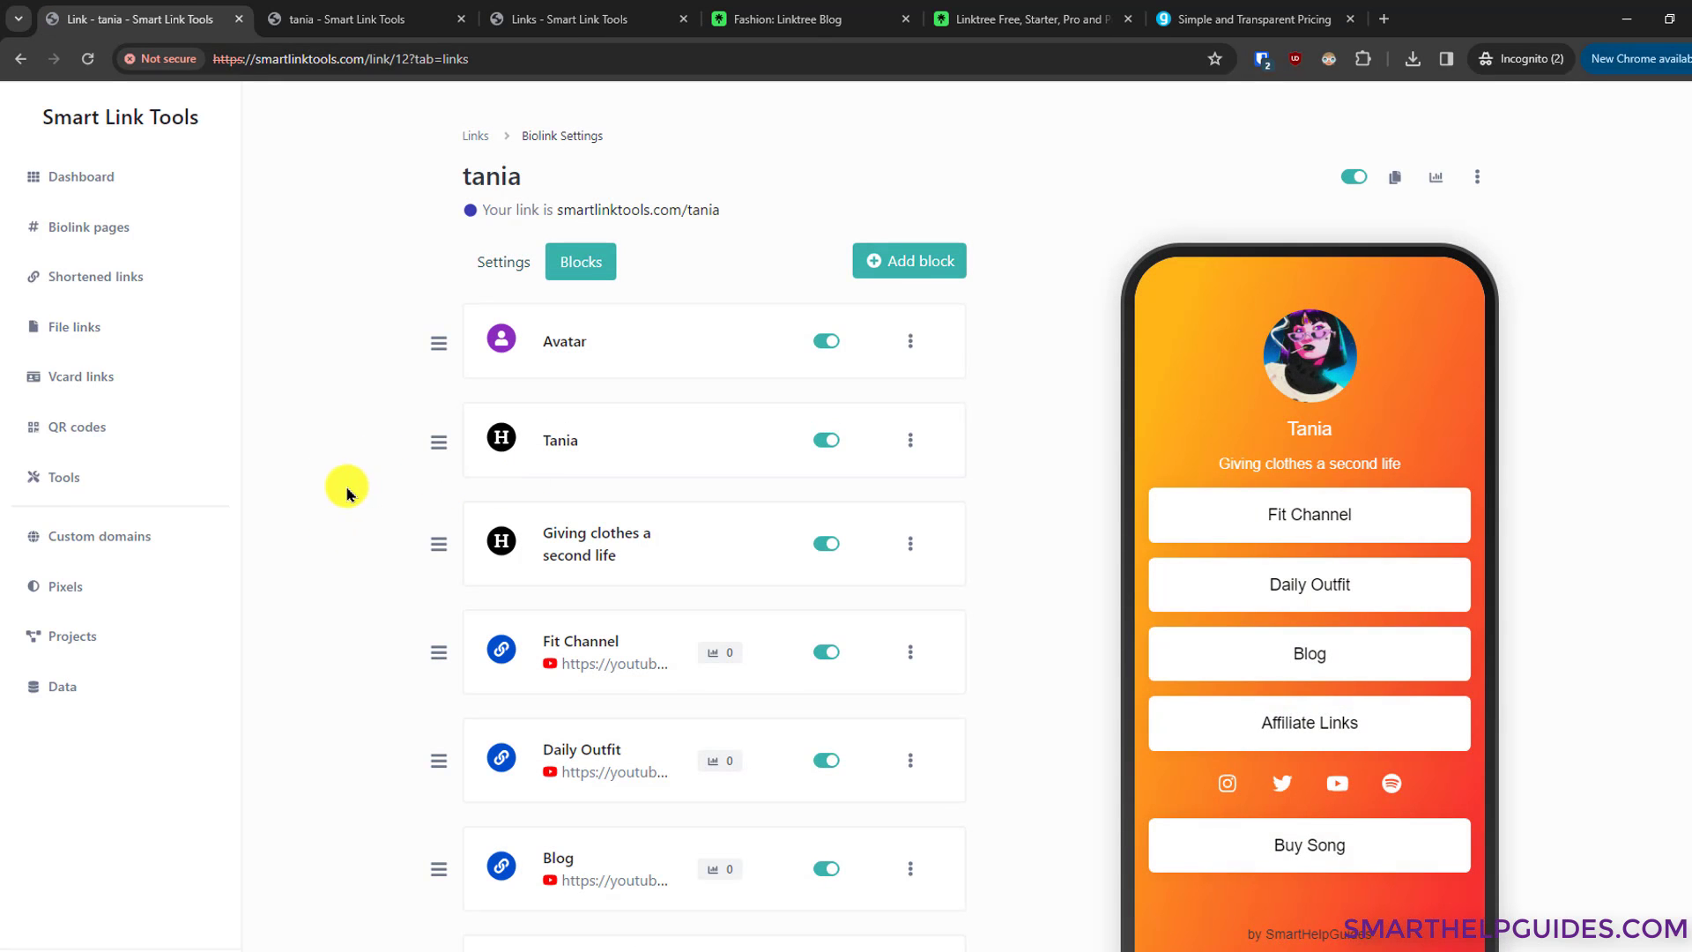
scroll(581, 605, down, 1)
scroll(1242, 736, down, 2)
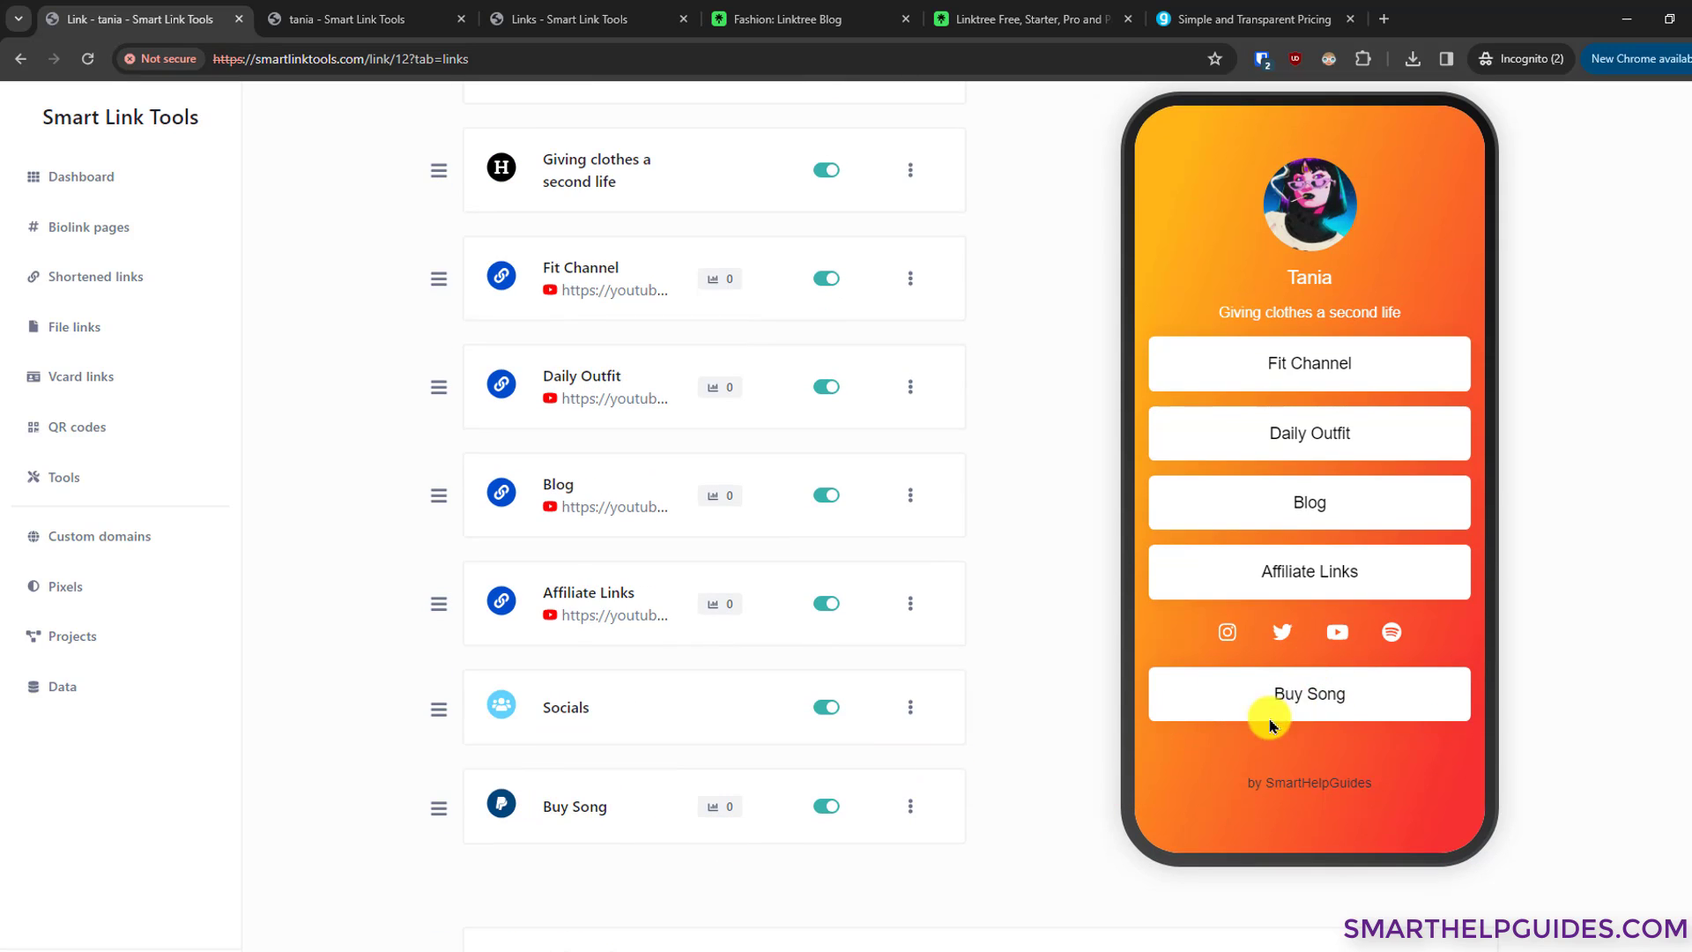
scroll(459, 532, up, 3)
scroll(445, 423, up, 1)
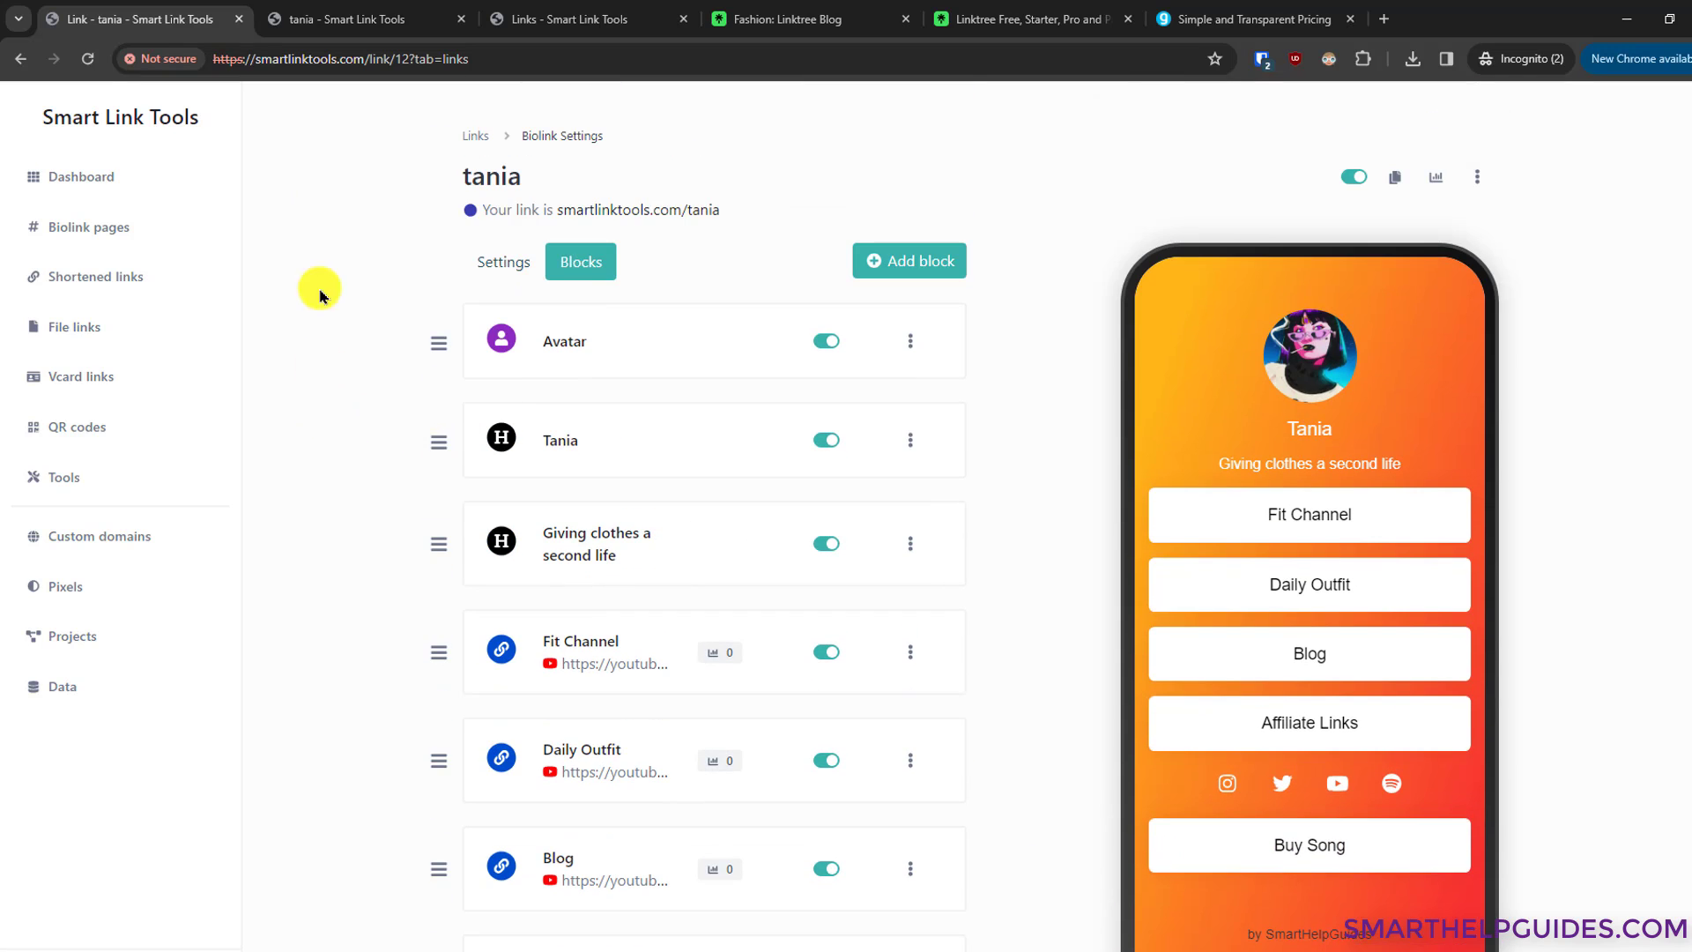
click(318, 18)
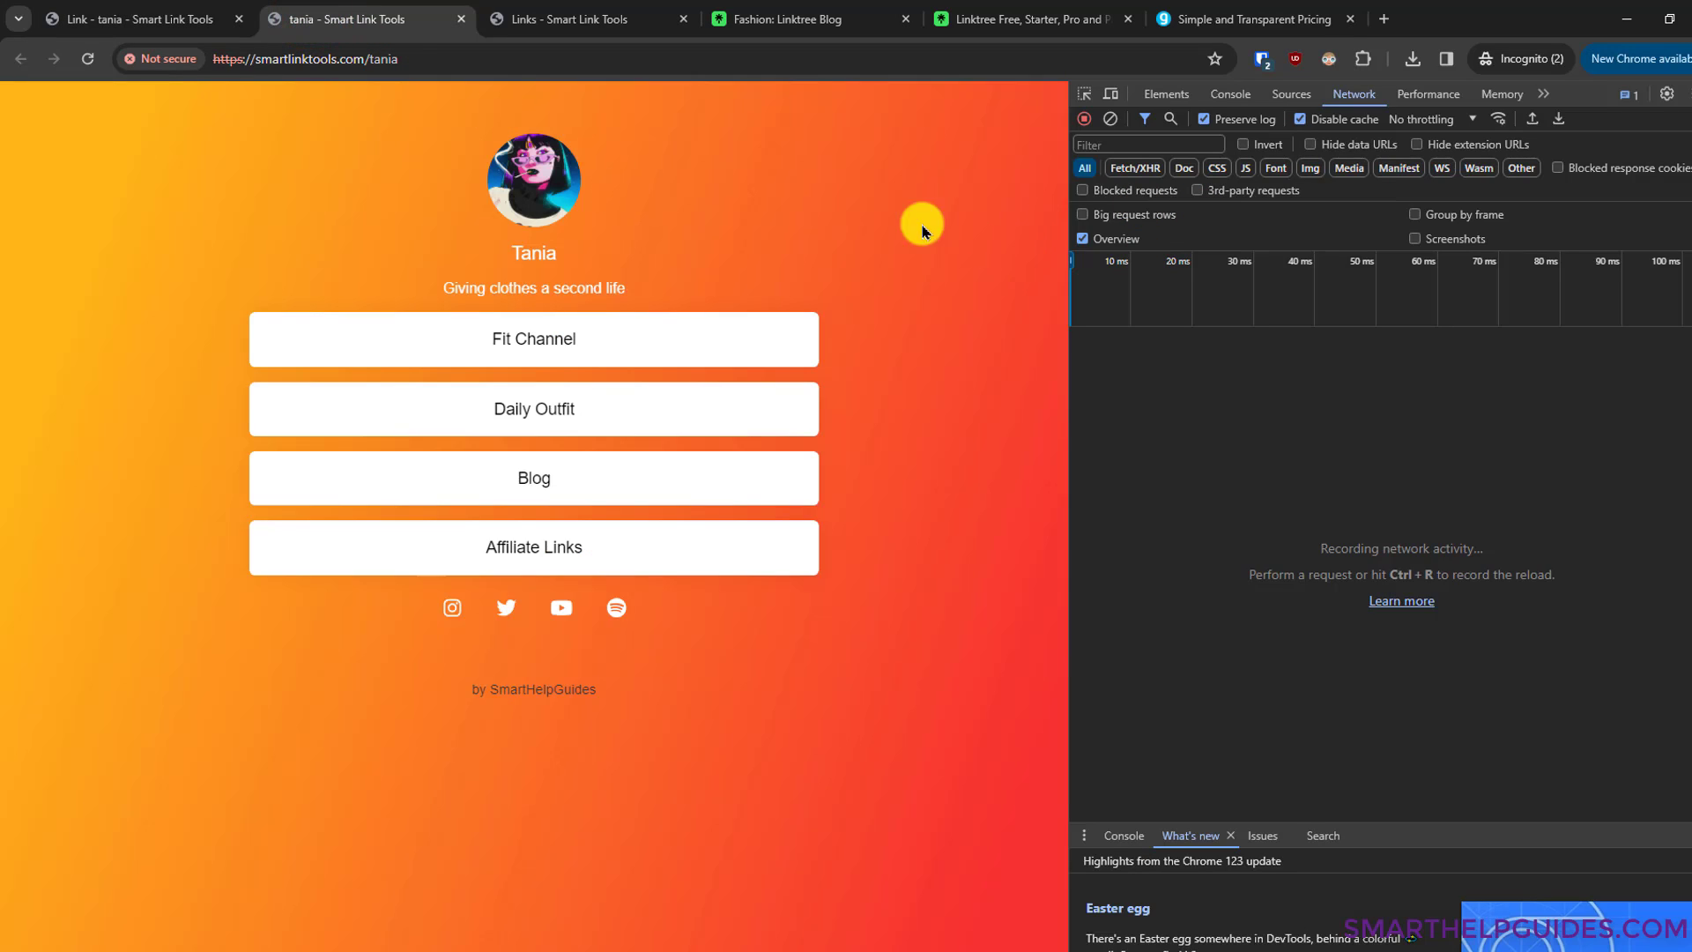
click(87, 58)
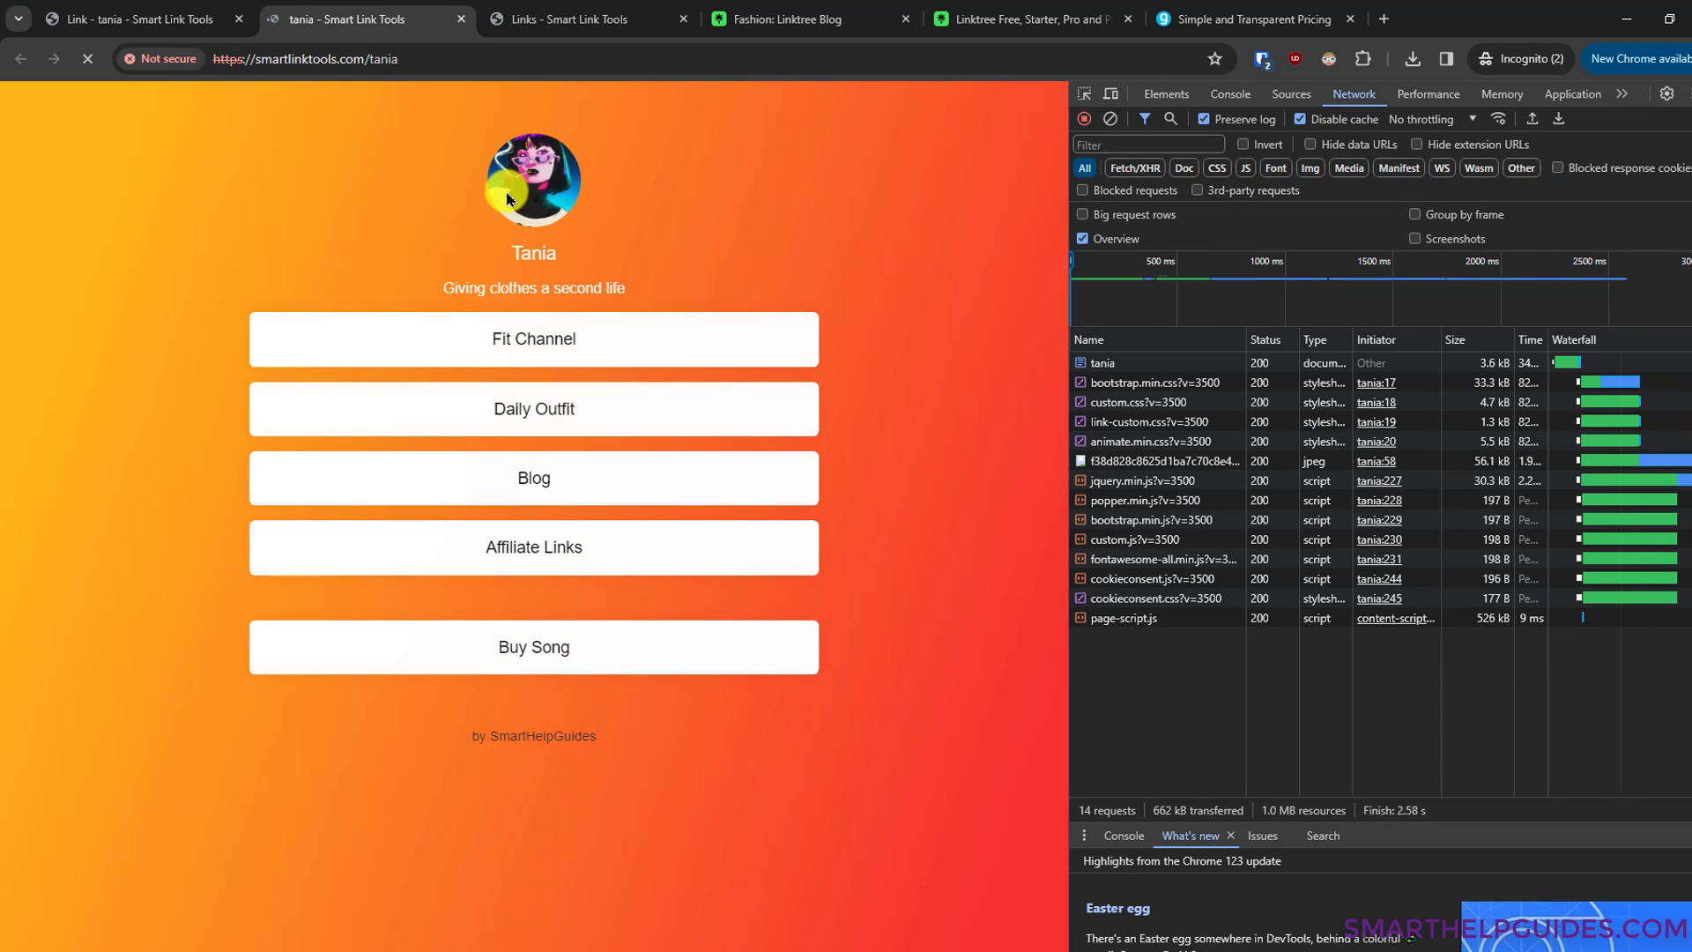
click(1110, 94)
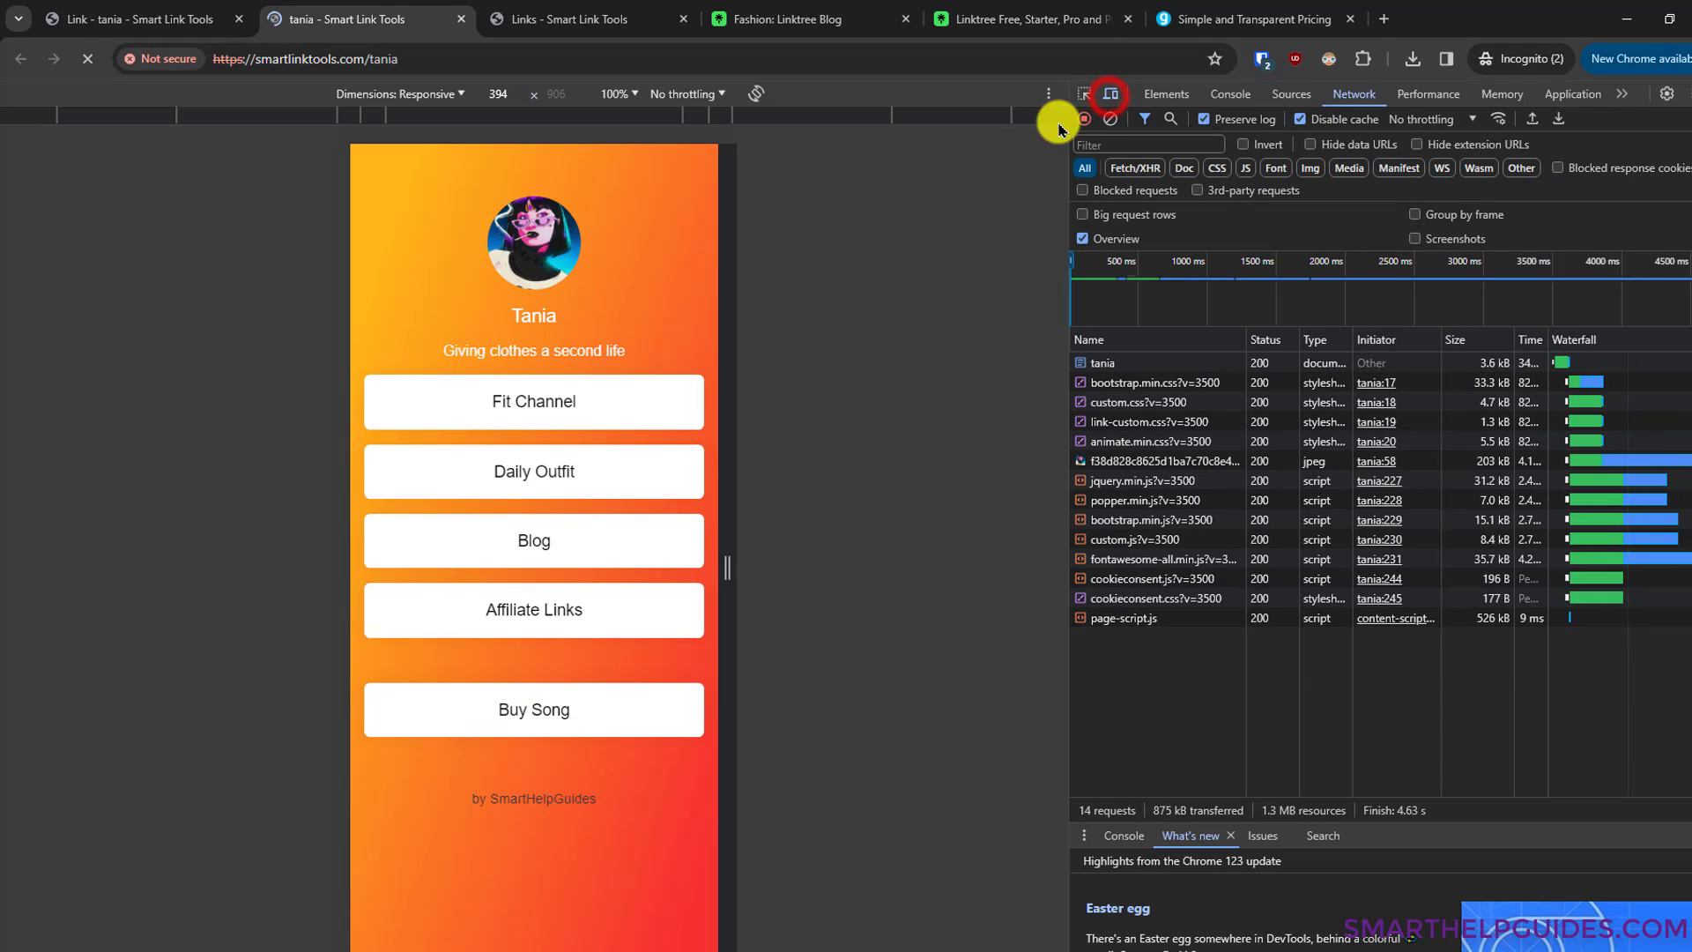
click(142, 18)
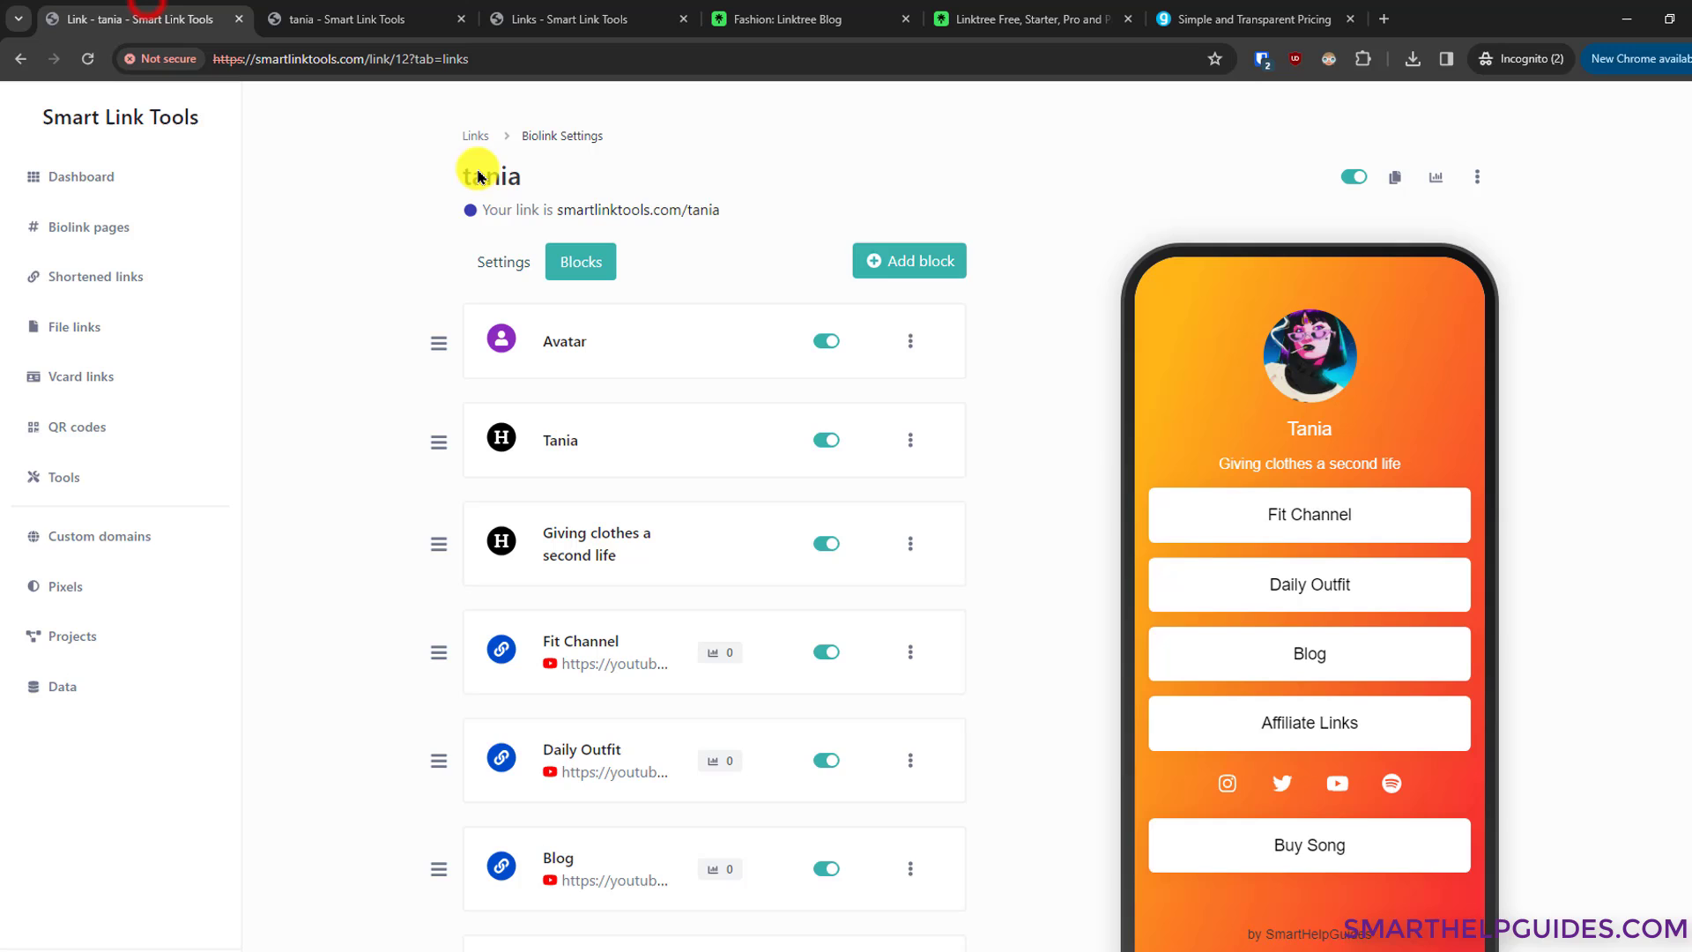
click(357, 18)
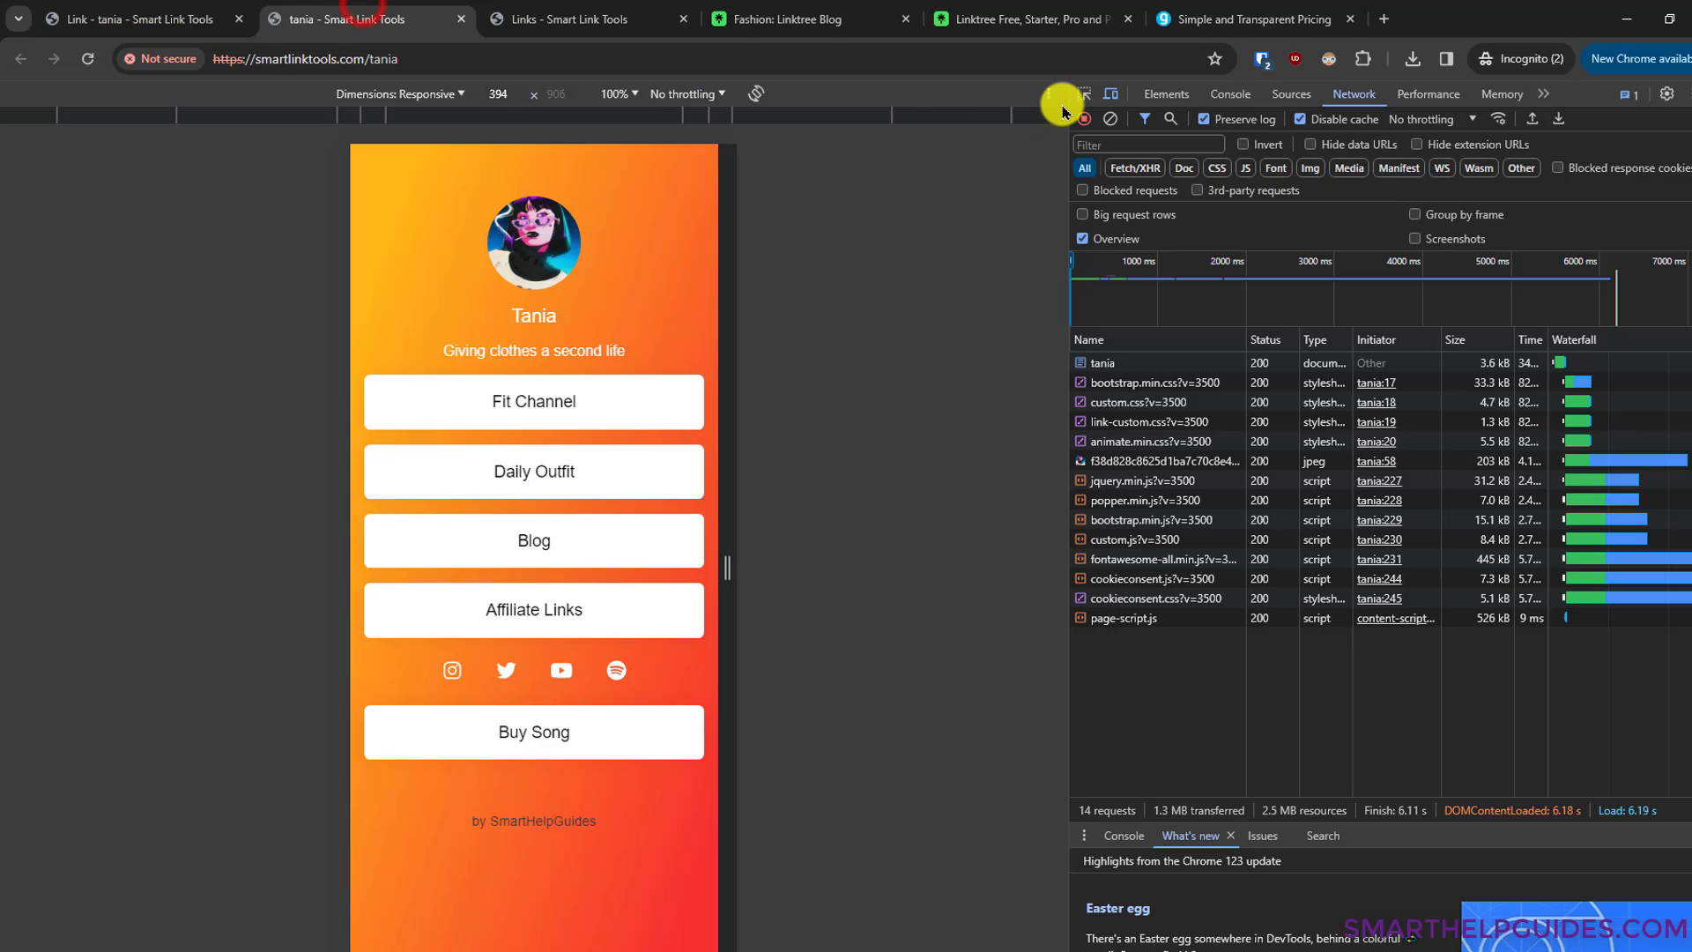
click(1110, 94)
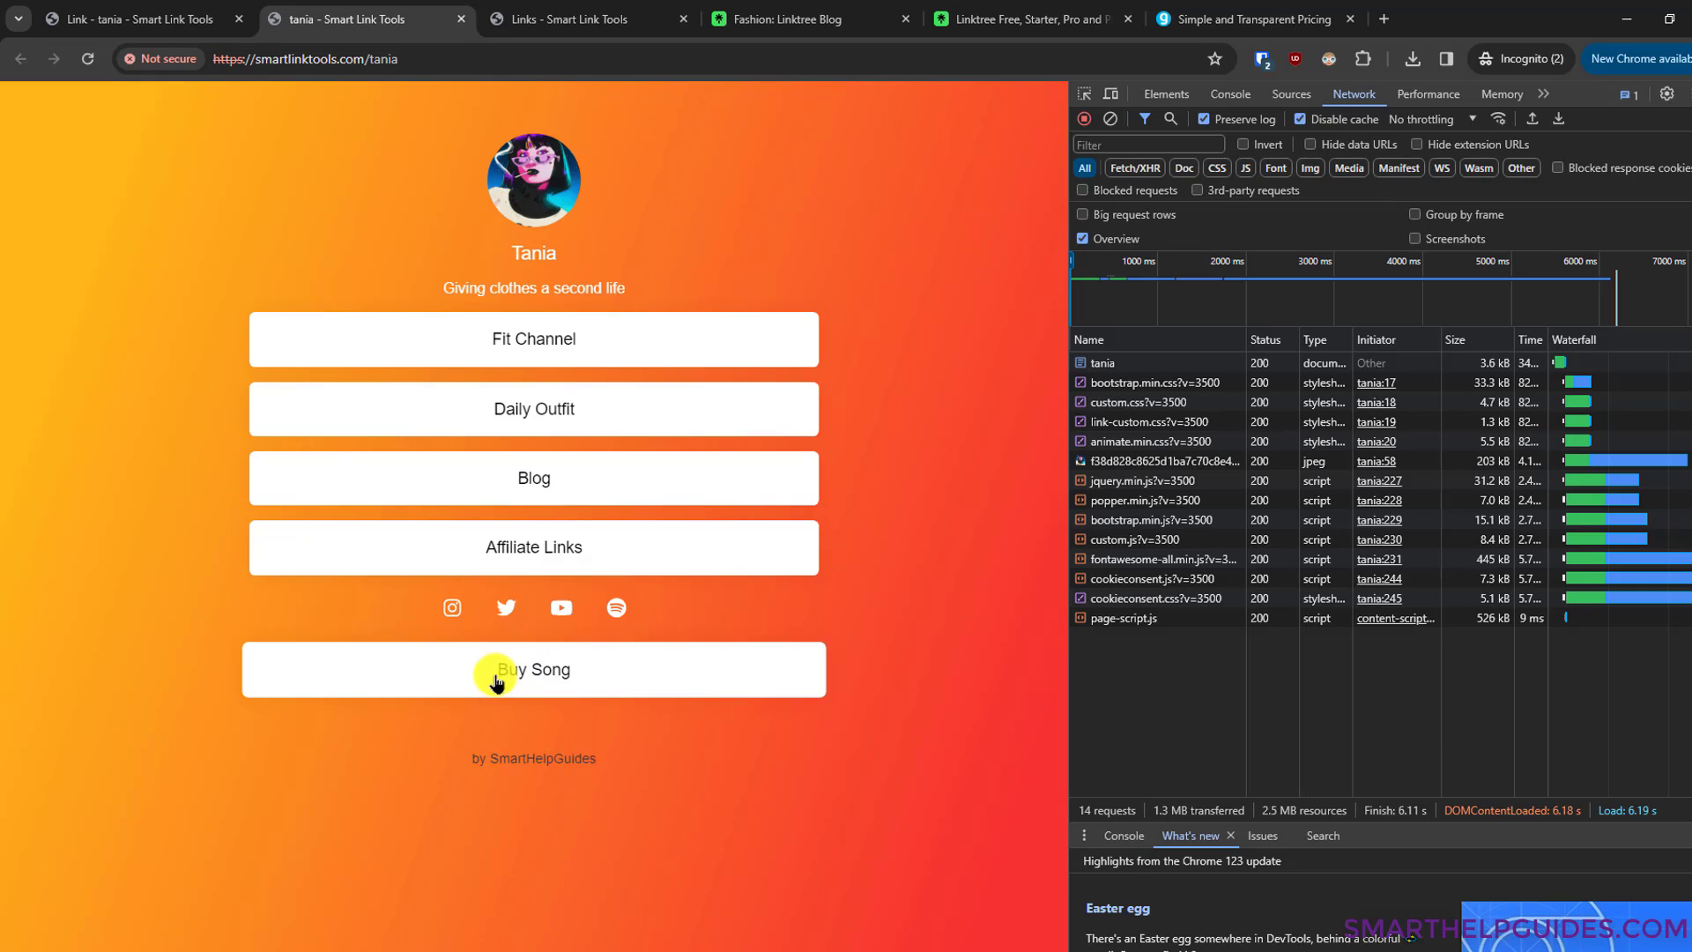
click(560, 671)
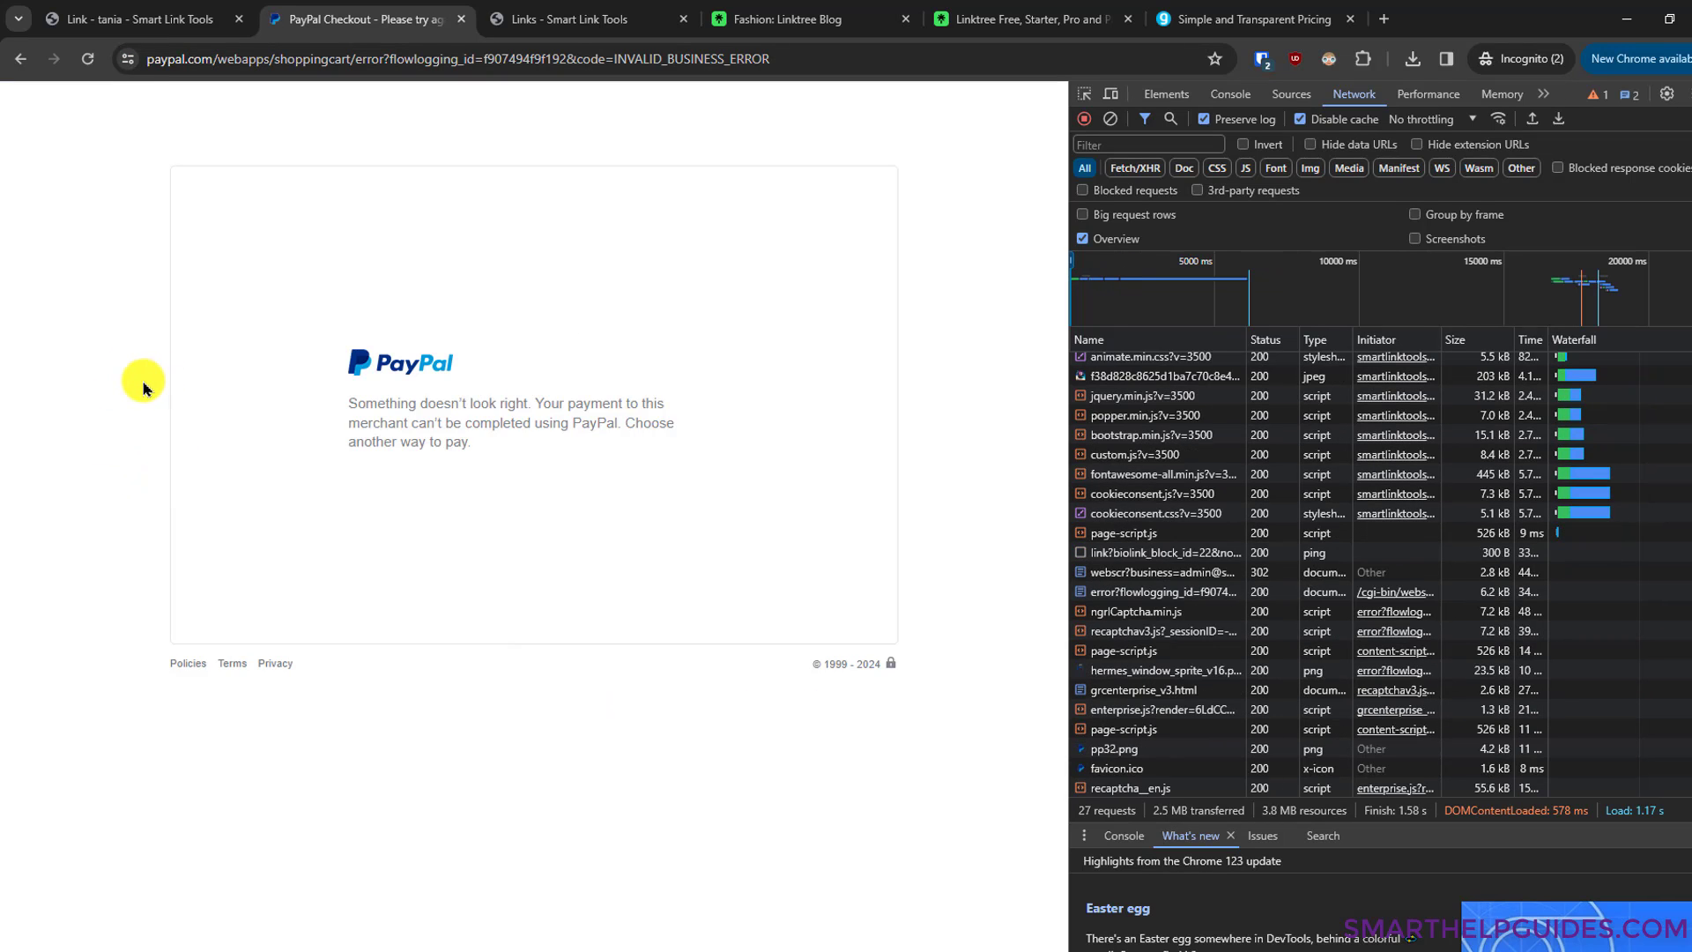
click(20, 59)
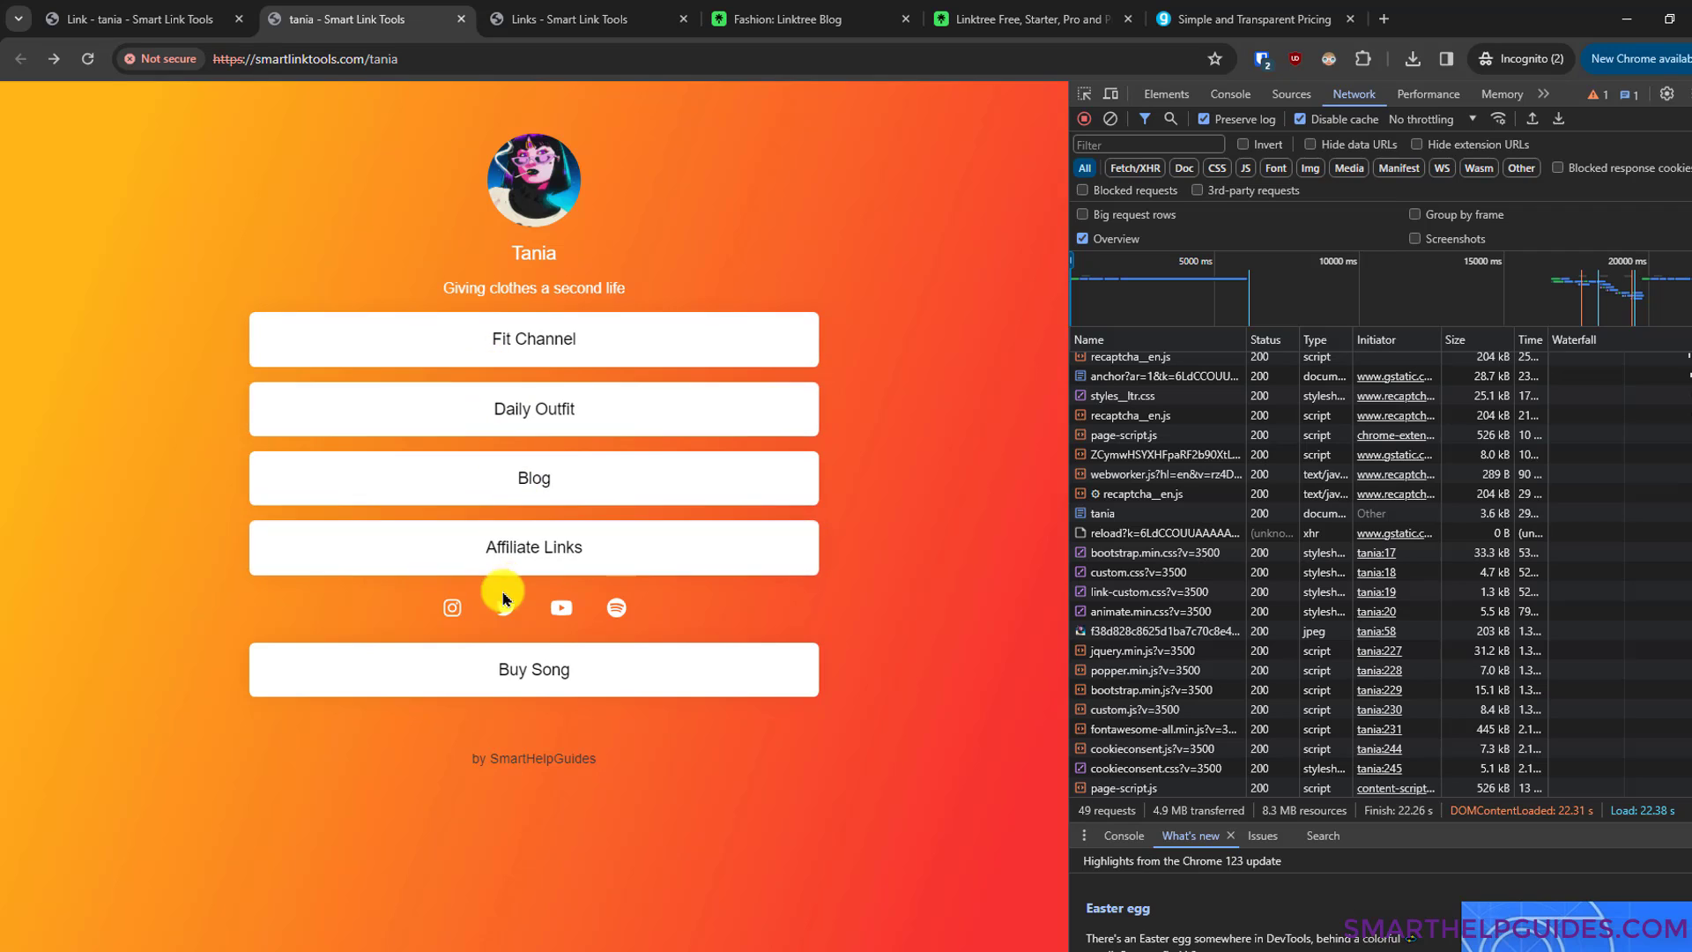
Step: Colour the Tania heading text dark teal using the colour picker
click(169, 19)
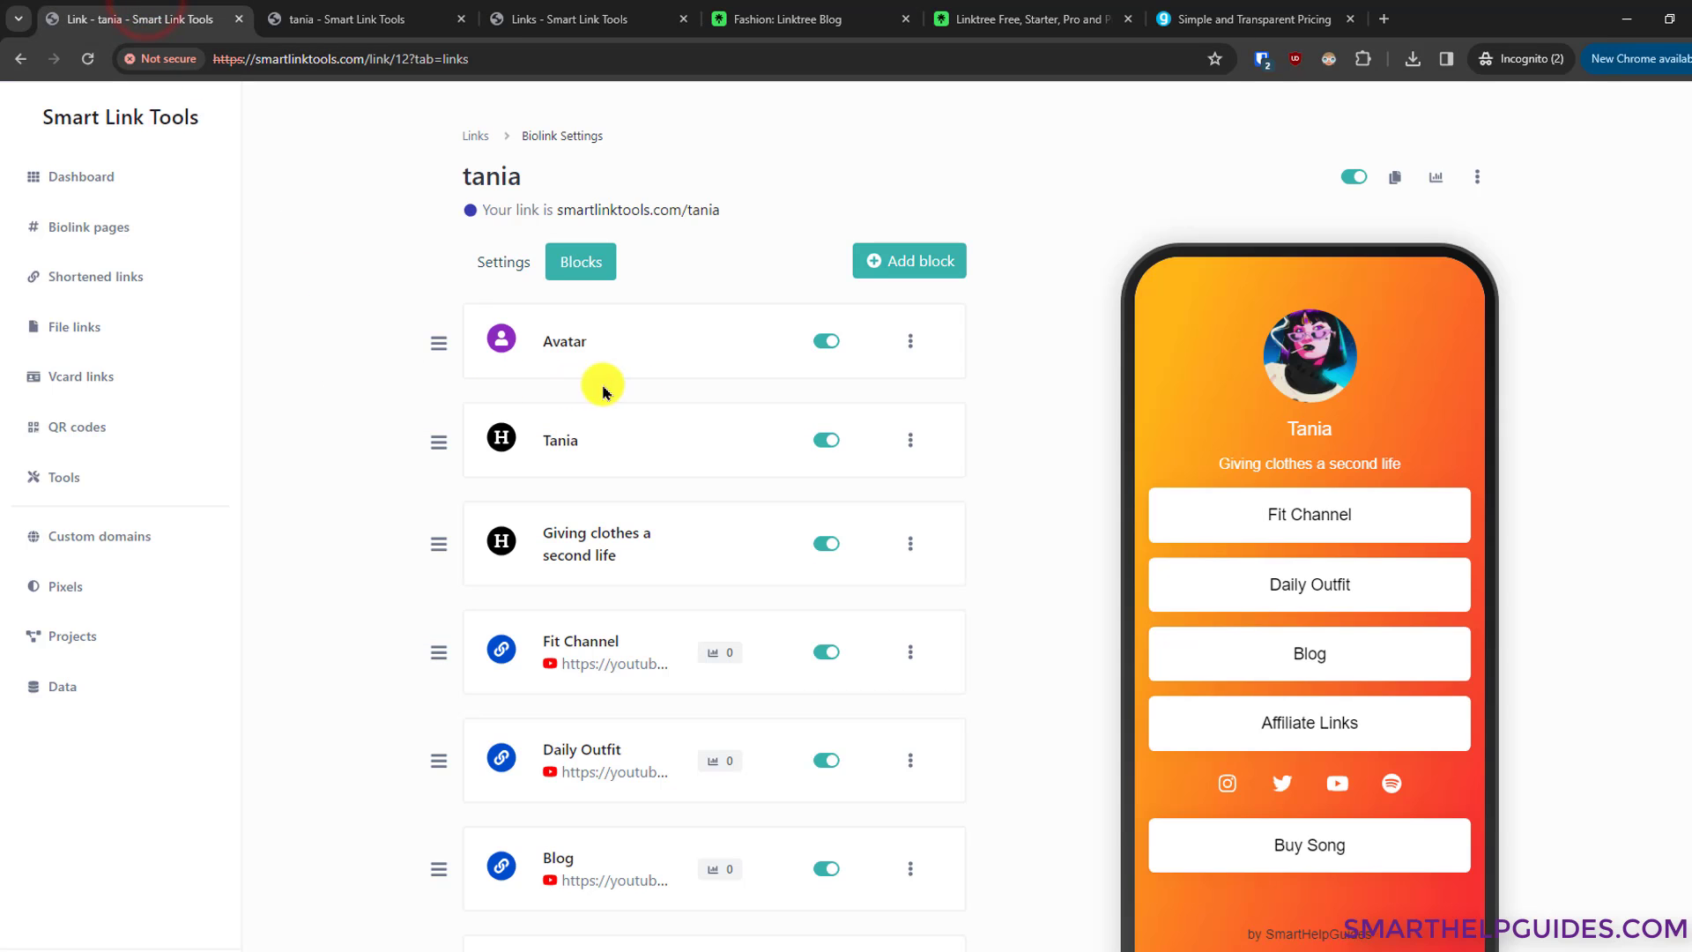
scroll(397, 495, down, 1)
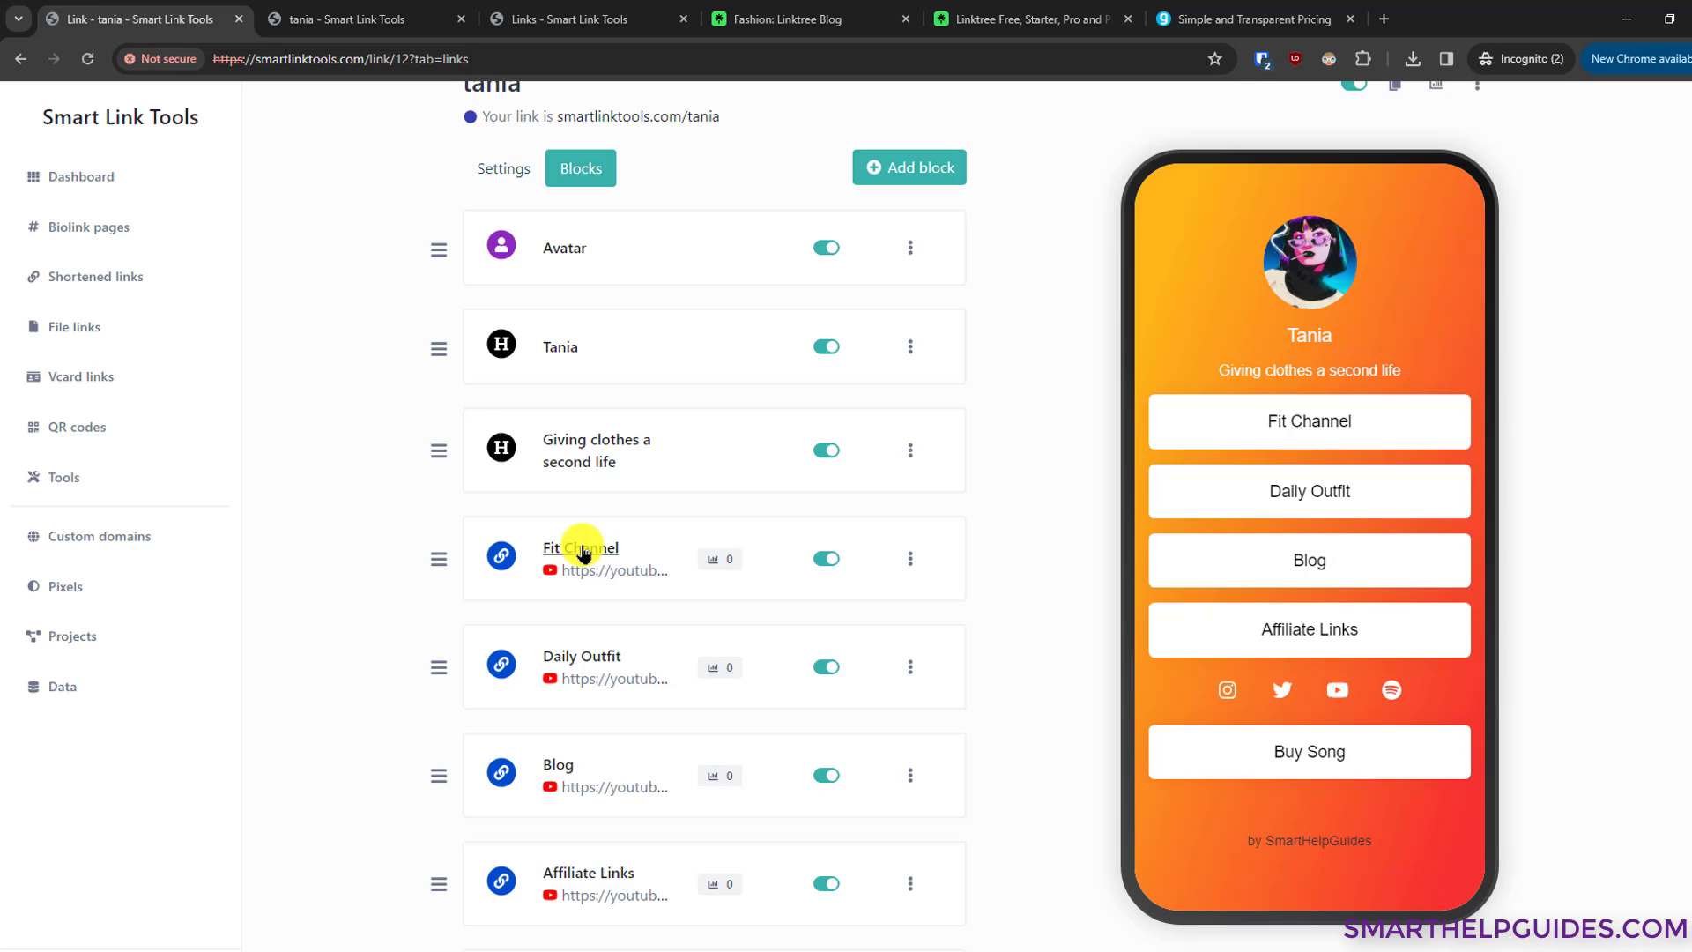
click(561, 348)
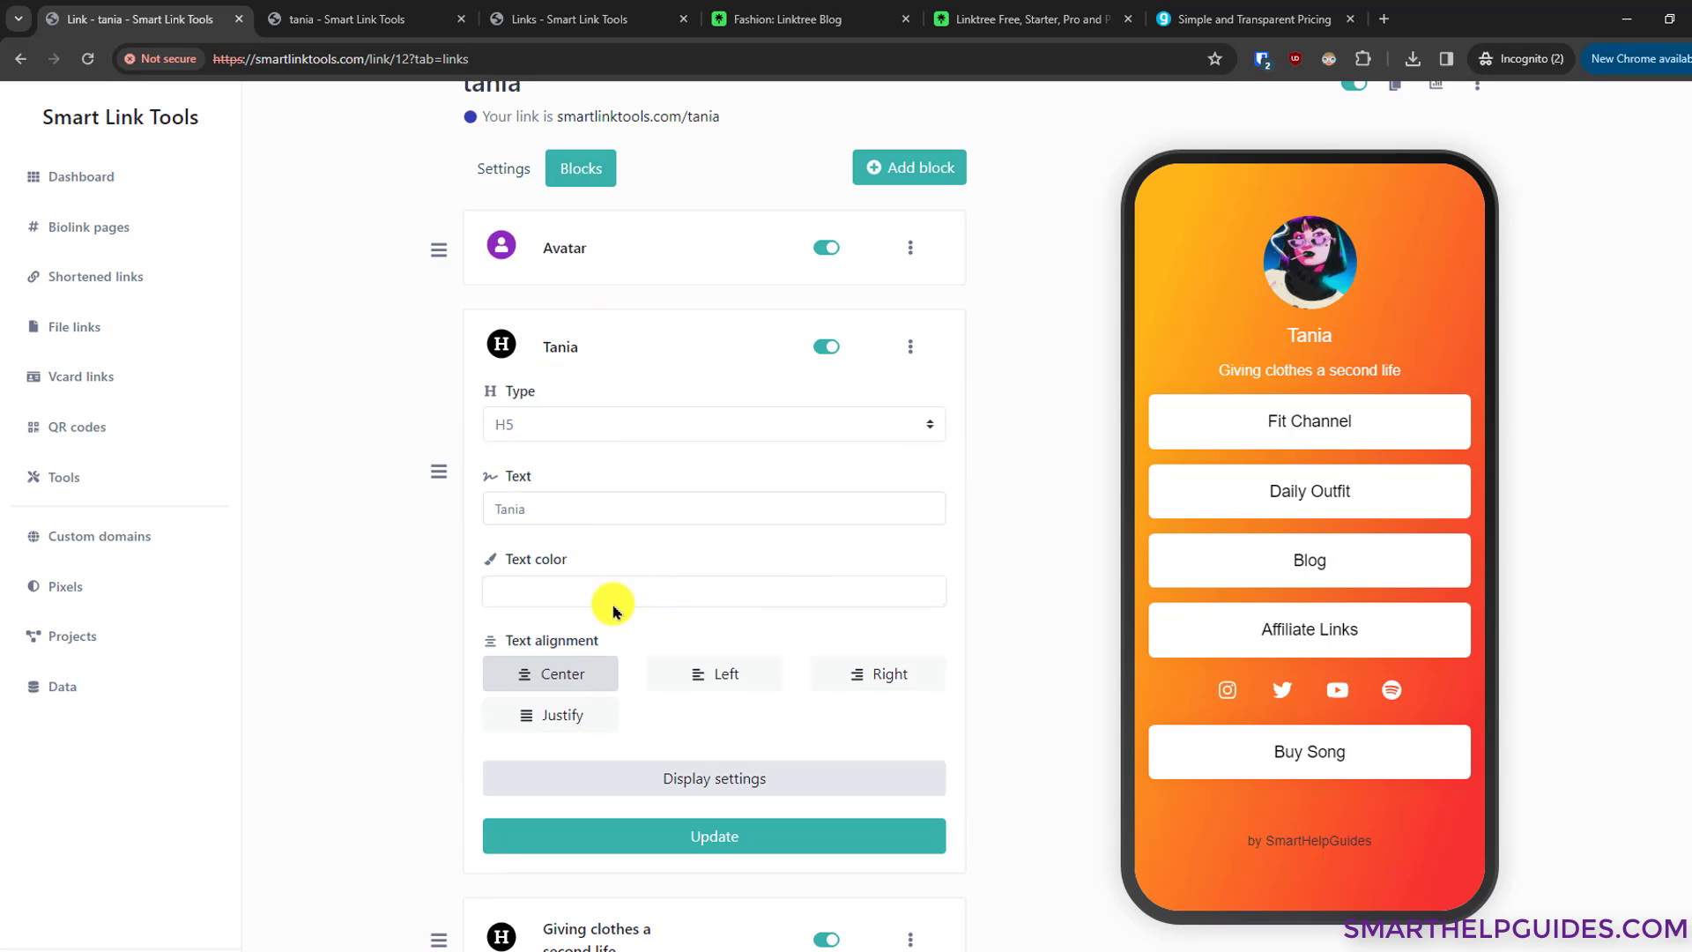
click(541, 598)
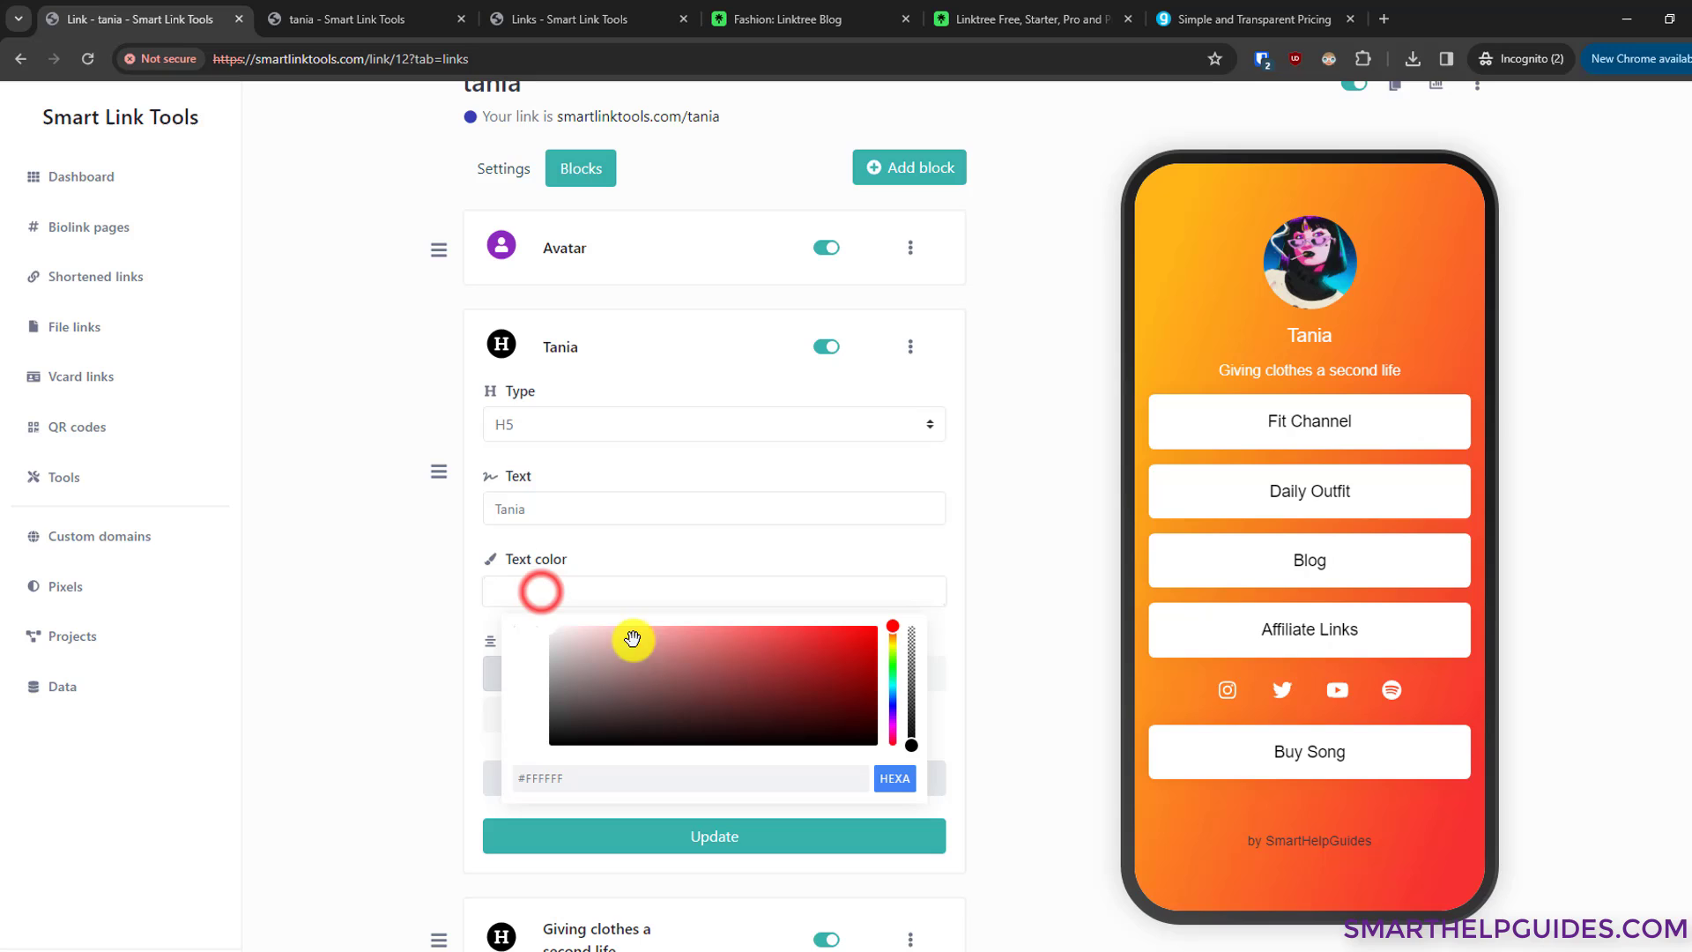
click(893, 682)
click(843, 669)
drag(842, 667, 818, 695)
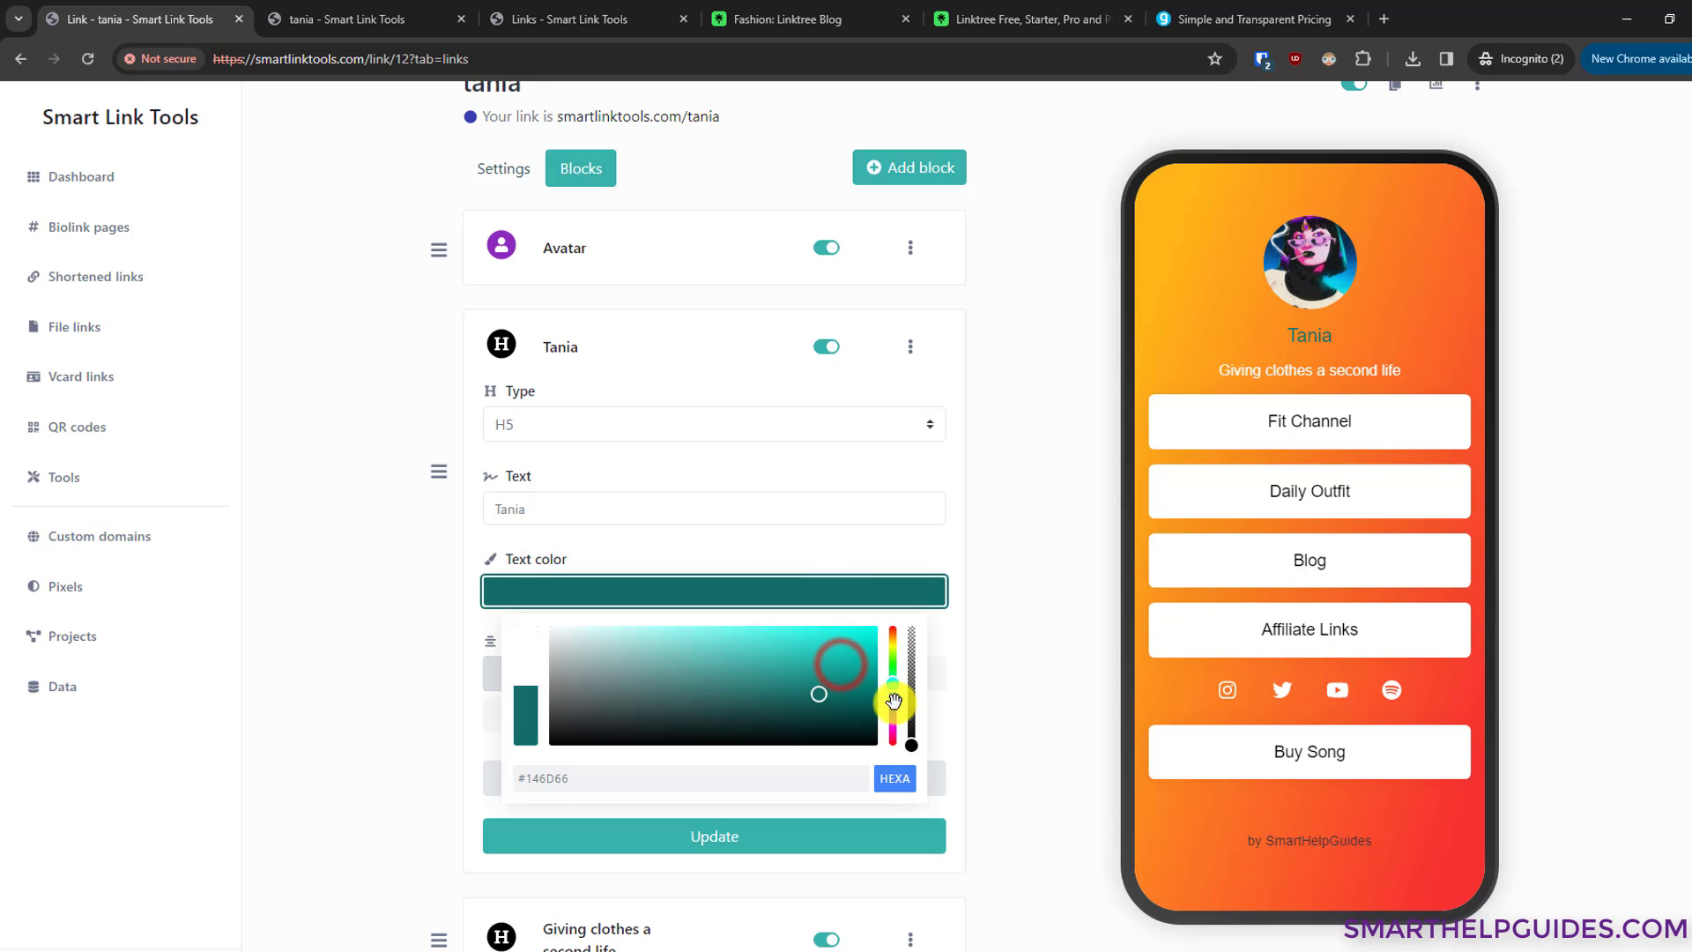
click(332, 489)
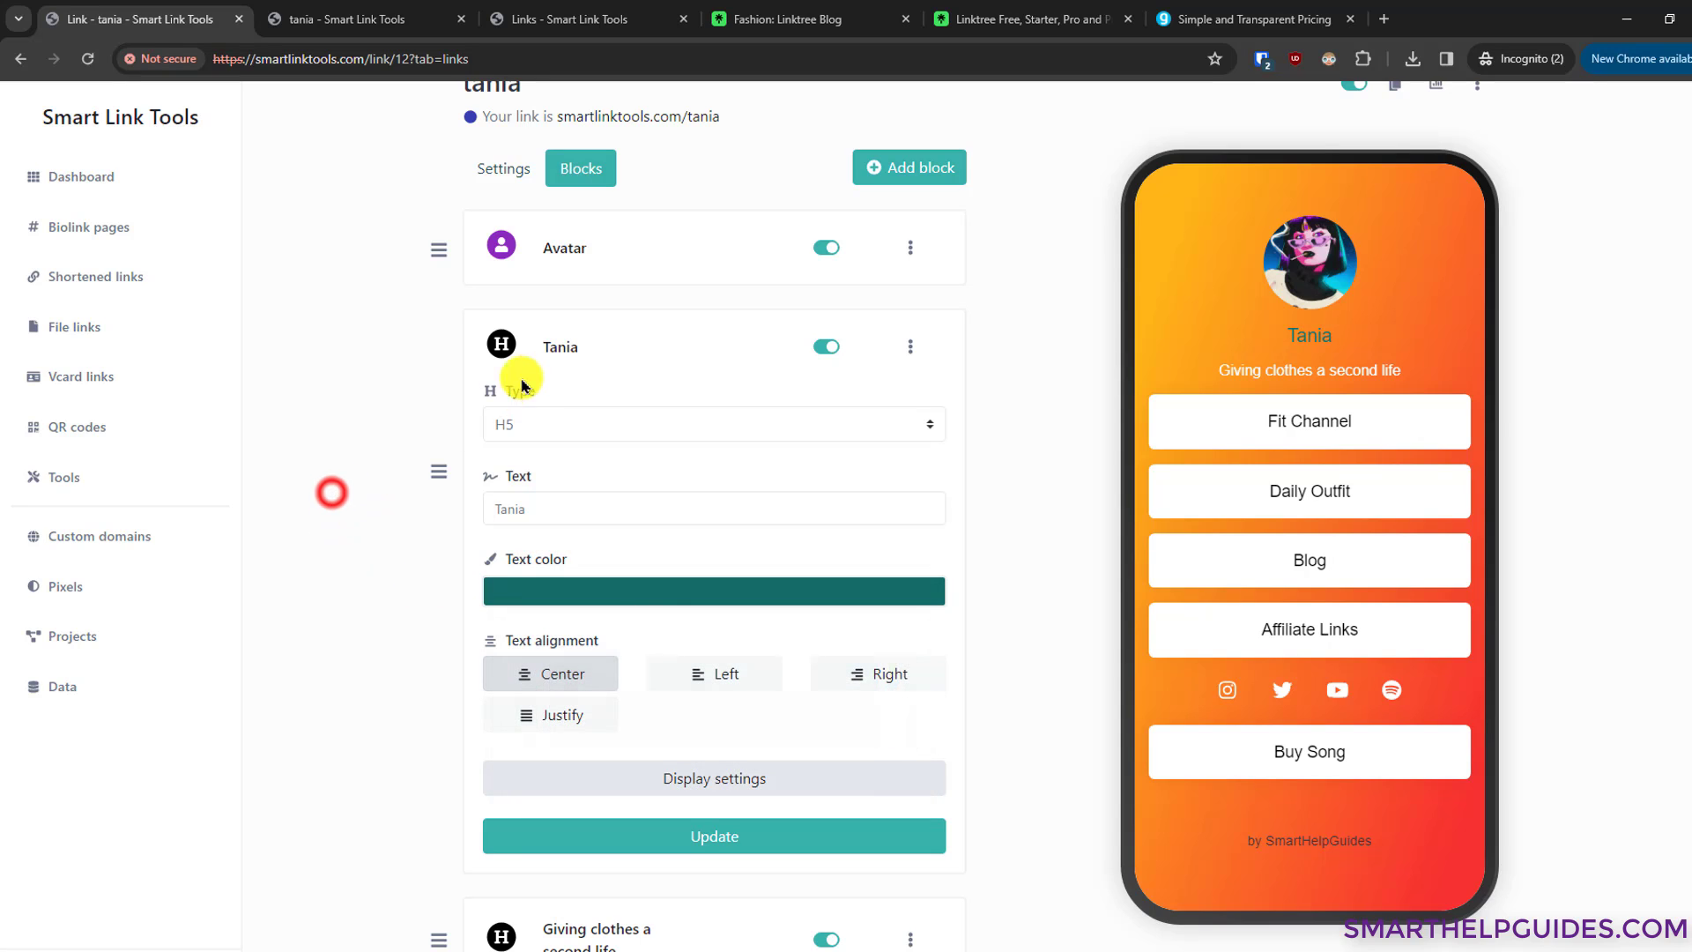
click(559, 348)
scroll(617, 411, down, 1)
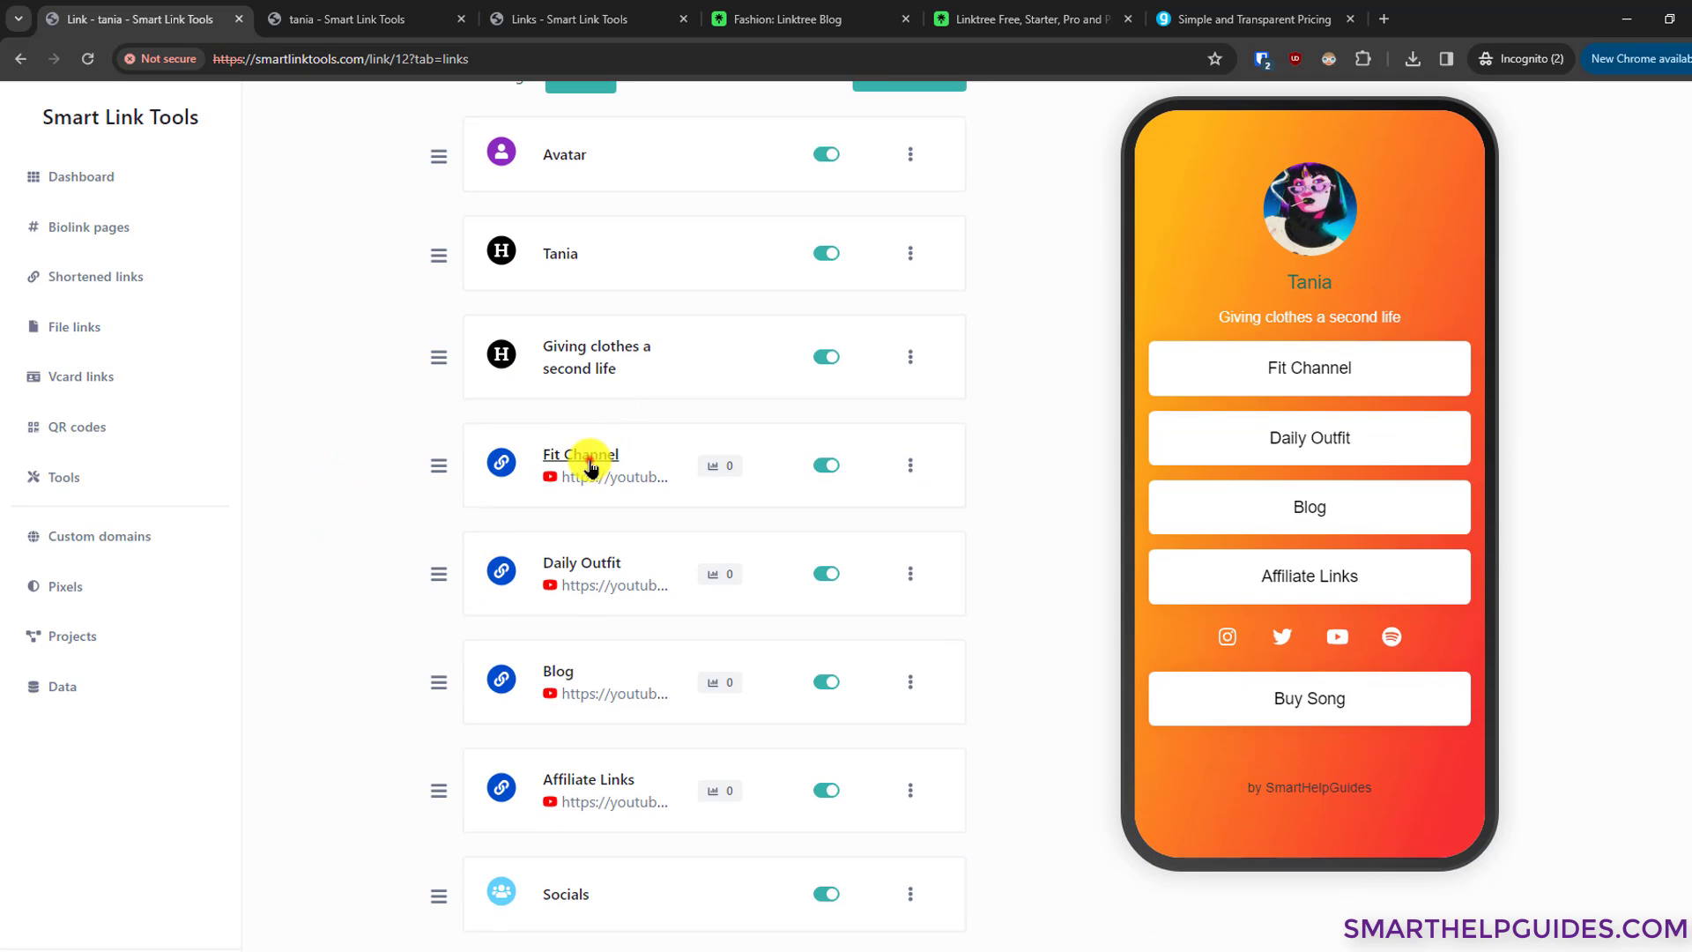
Step: Assign a Font Awesome icon to the Fit Channel link button
click(588, 466)
scroll(326, 468, down, 2)
scroll(449, 554, down, 1)
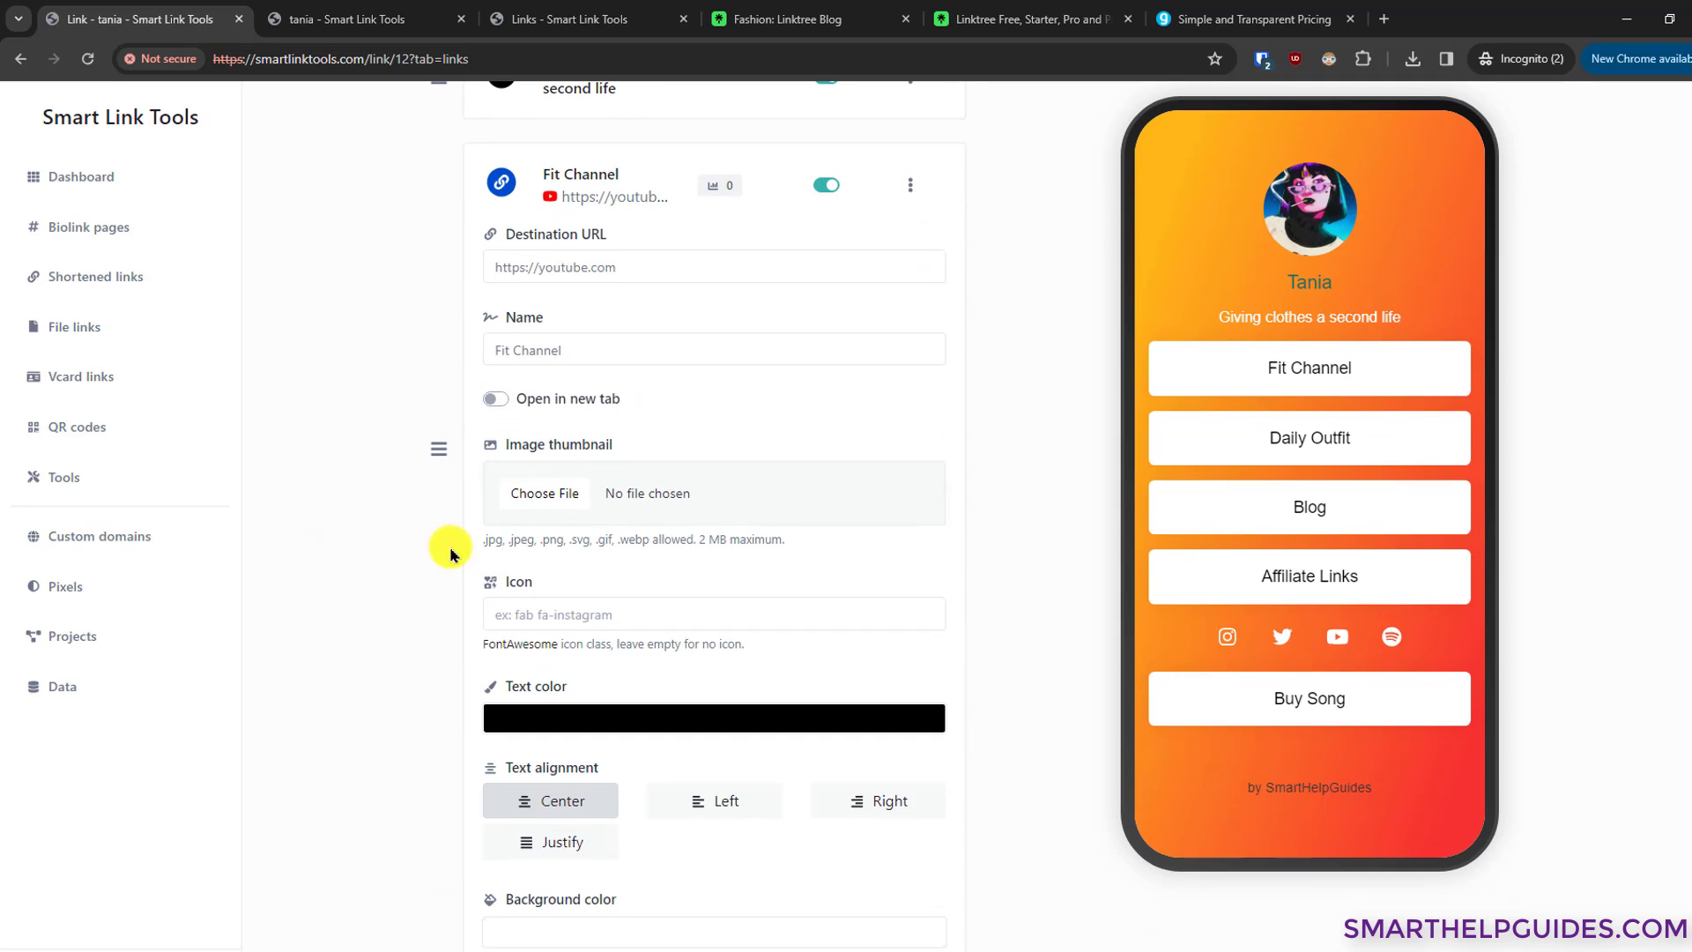
click(551, 624)
click(600, 621)
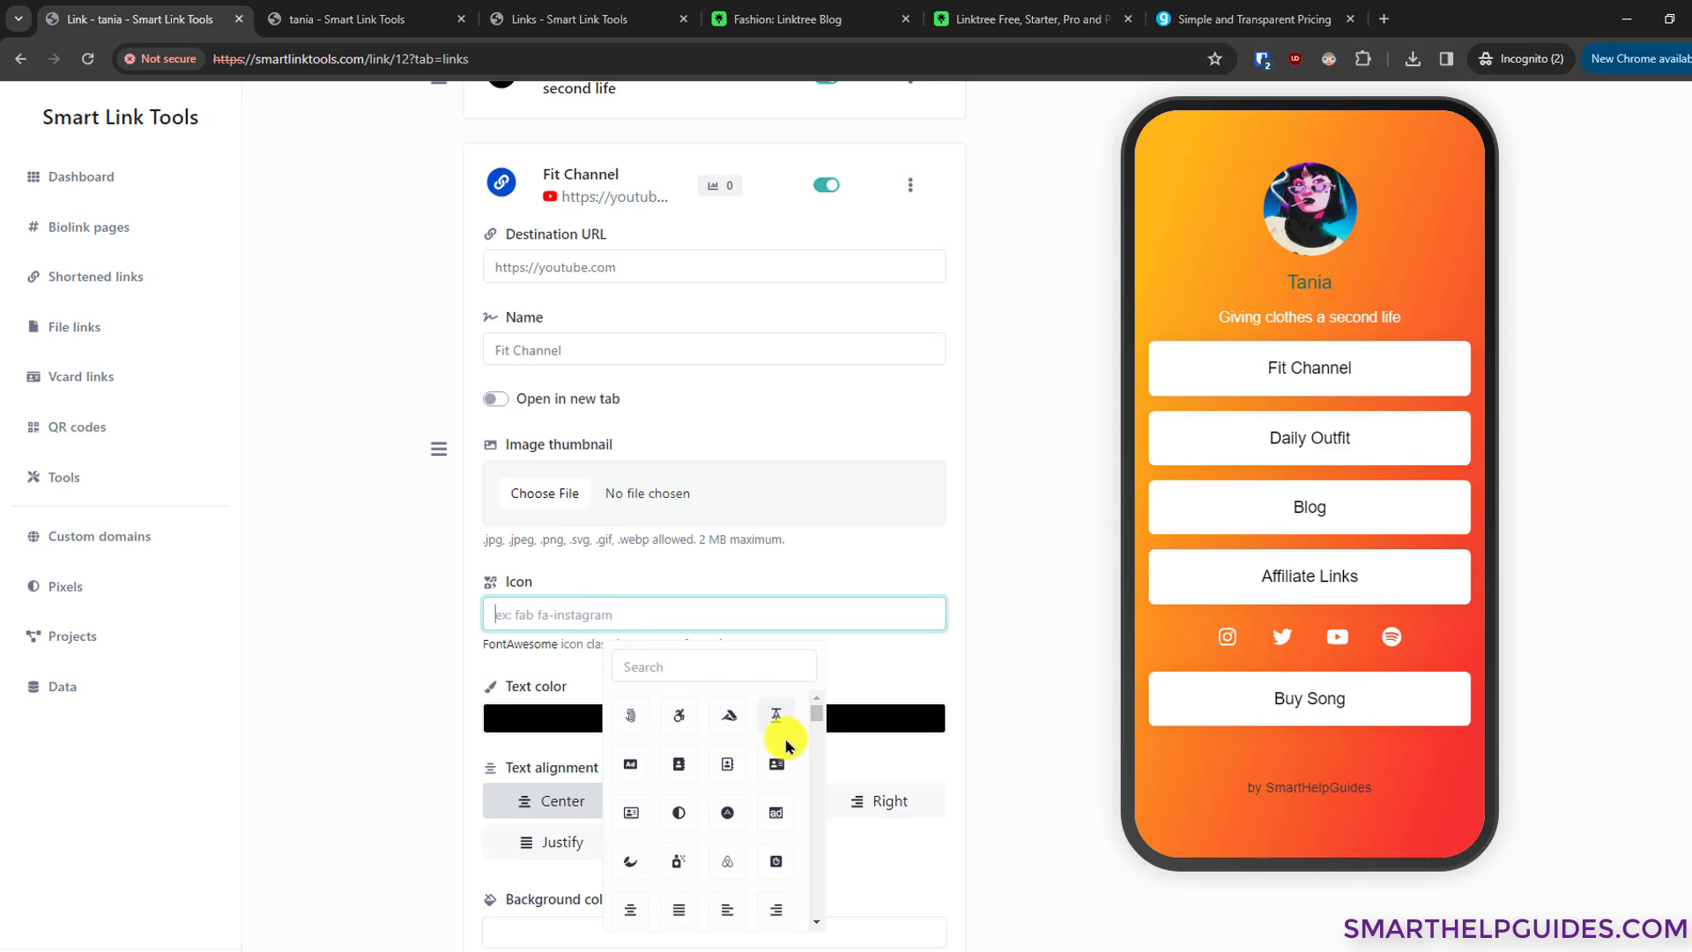
click(727, 811)
click(378, 655)
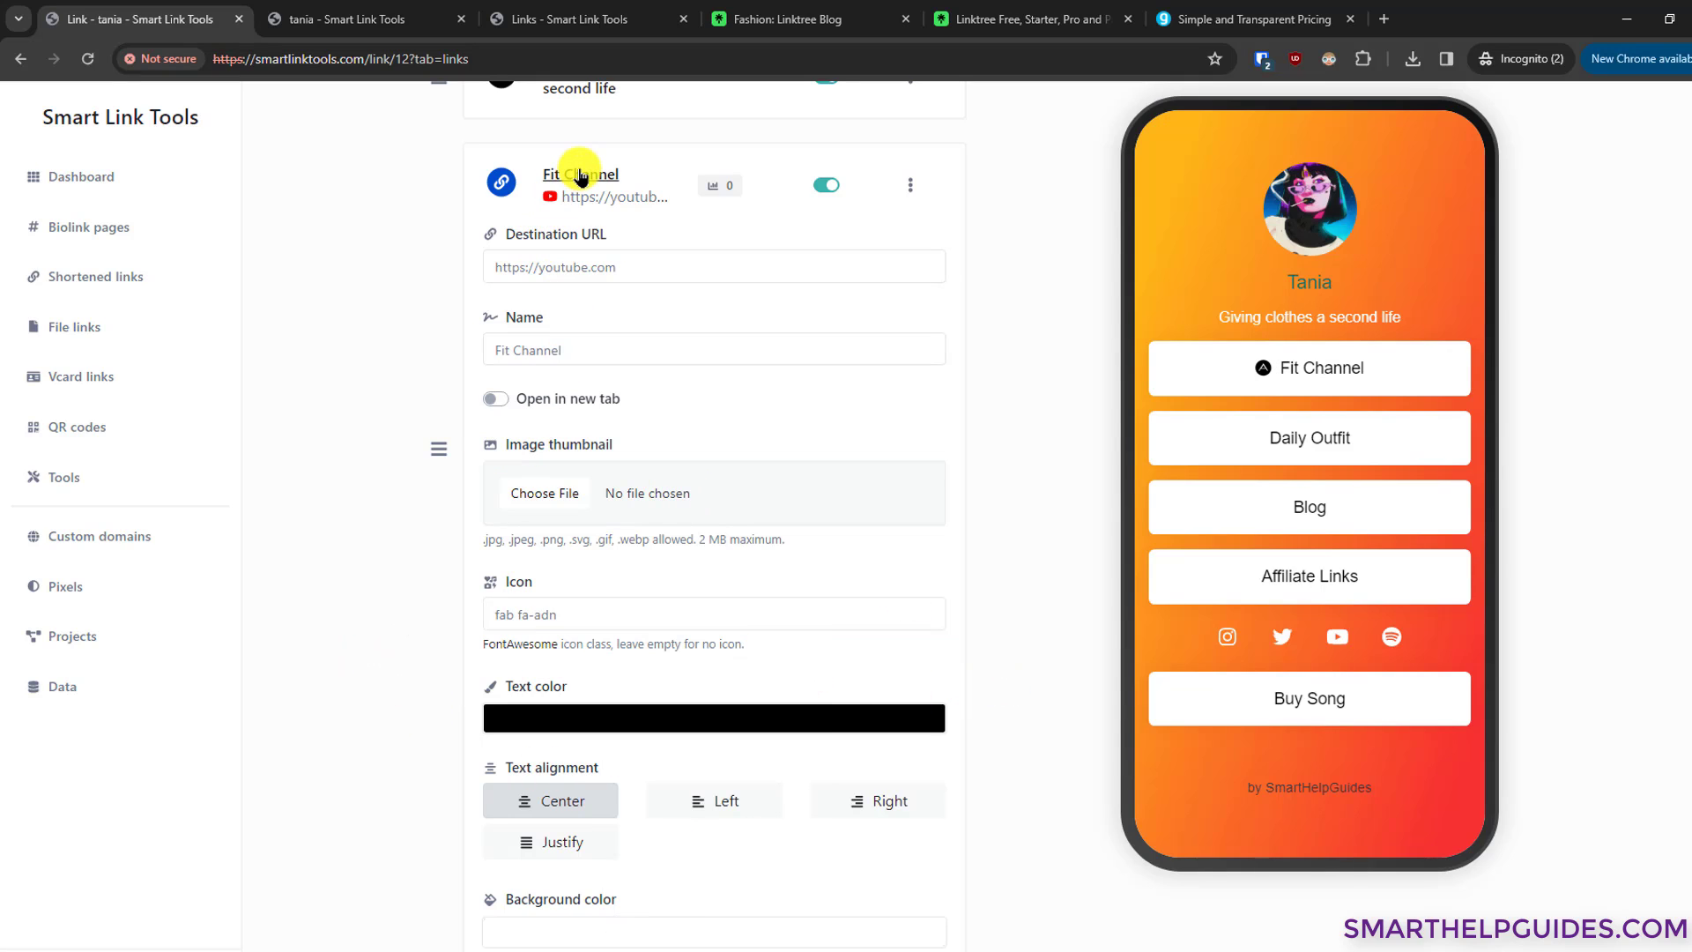
click(581, 169)
scroll(1009, 570, up, 5)
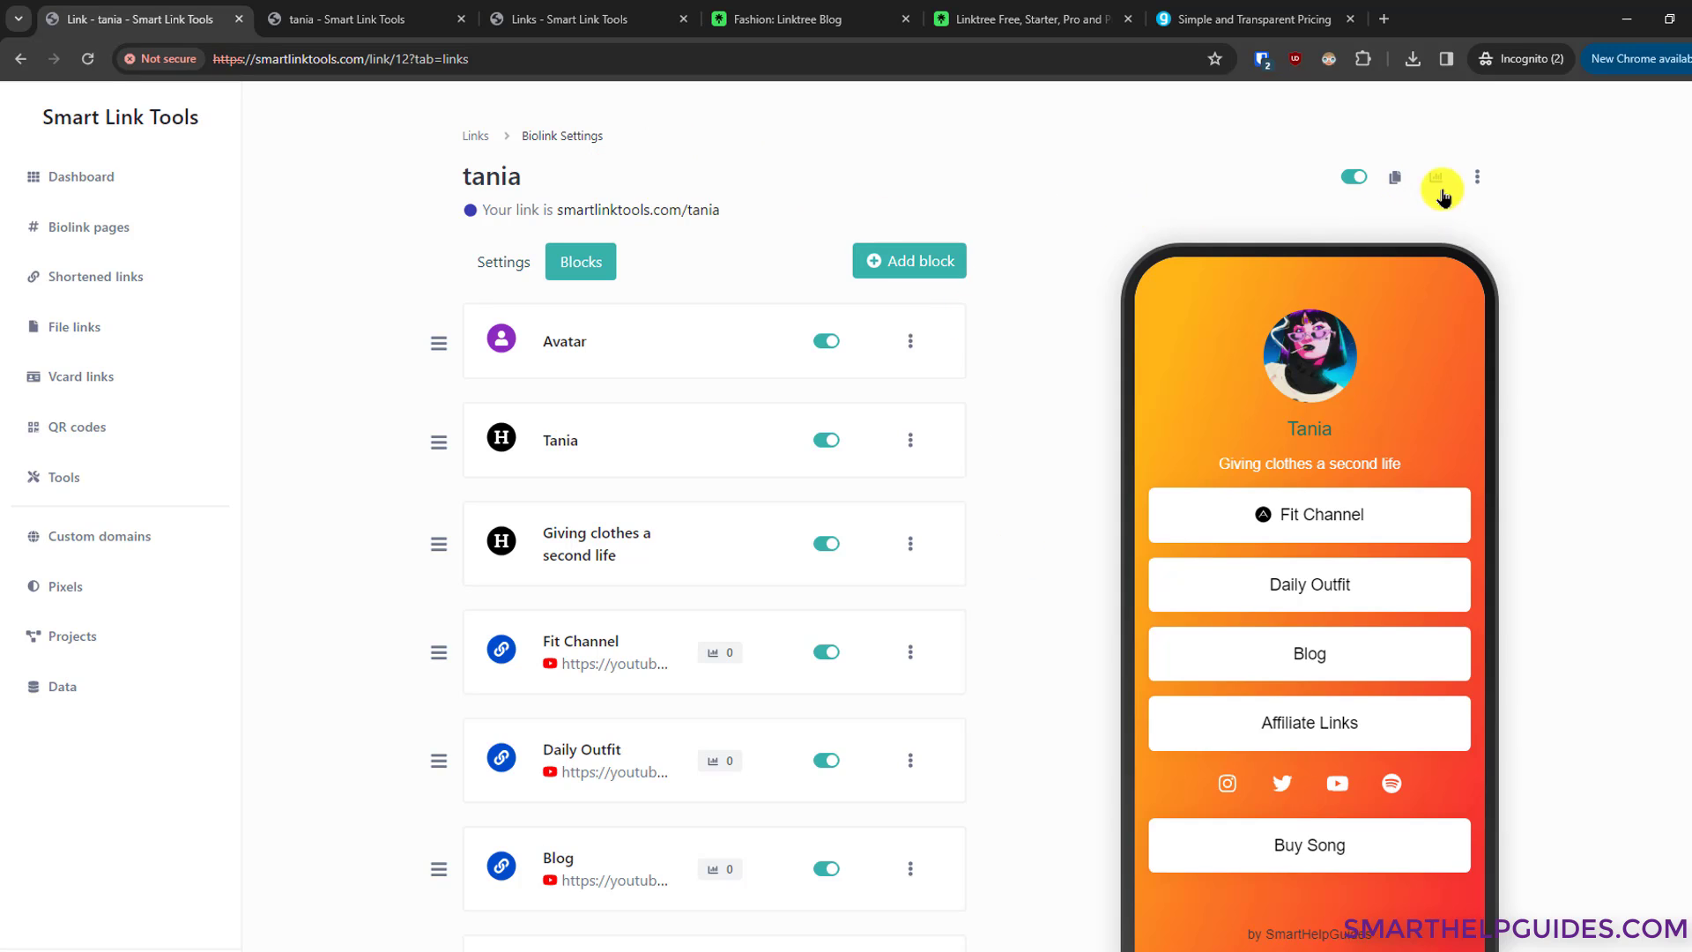
Step: Show the tania page's visitor statistics with the date range choices expanded
click(1477, 177)
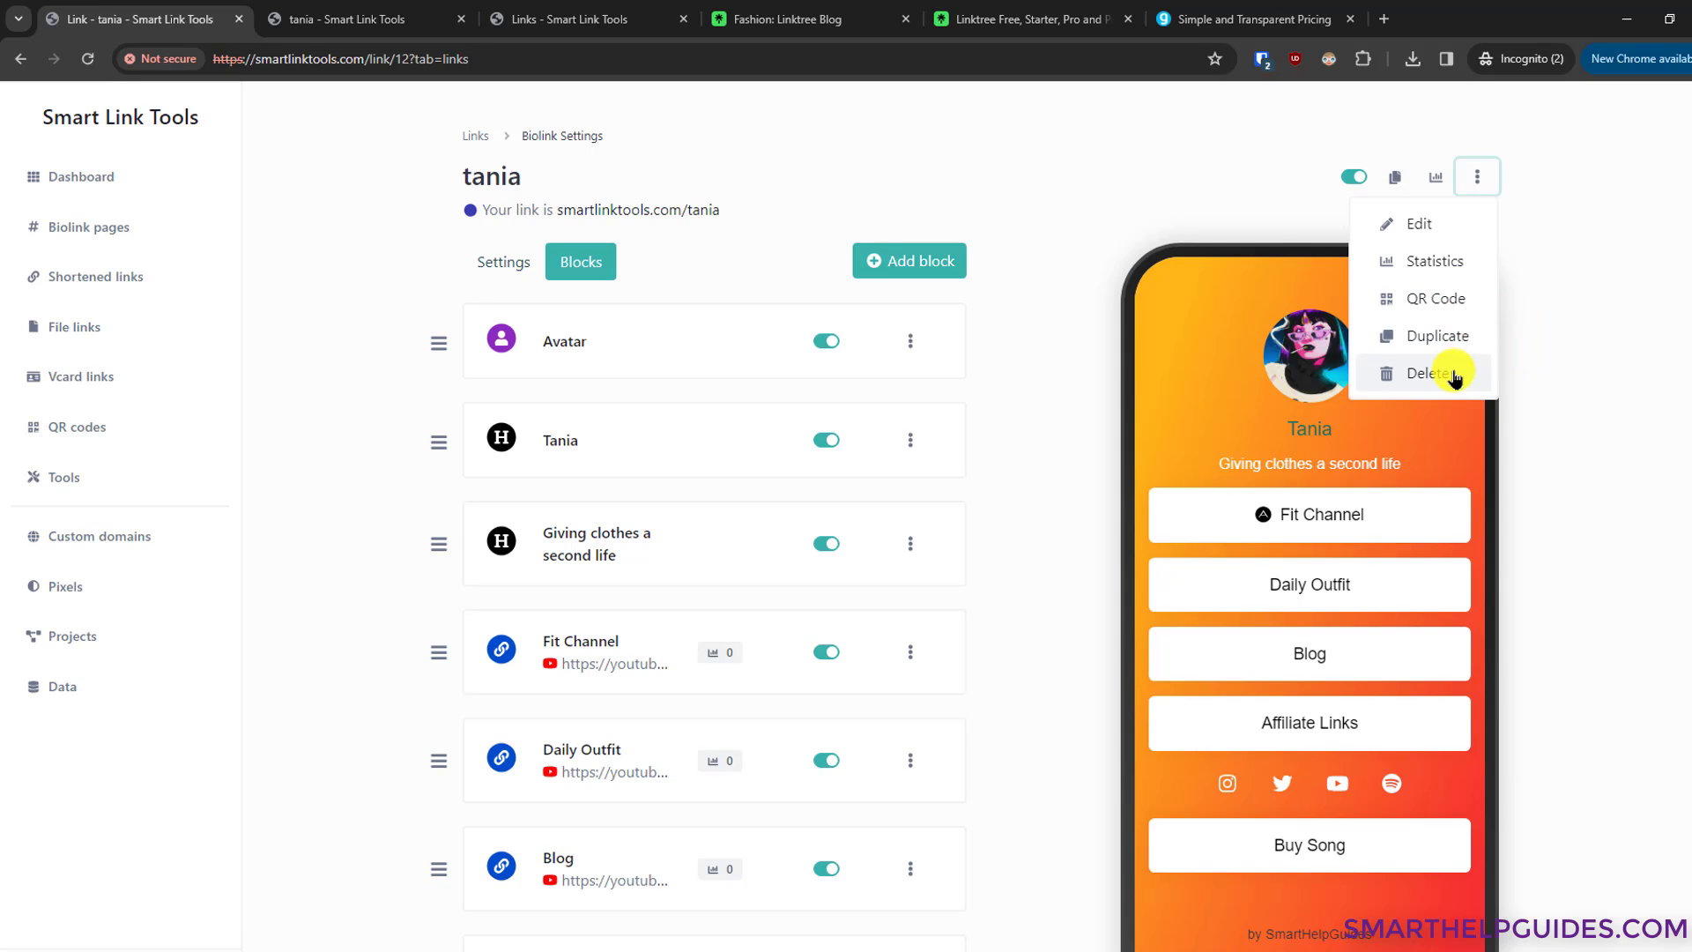
click(1448, 267)
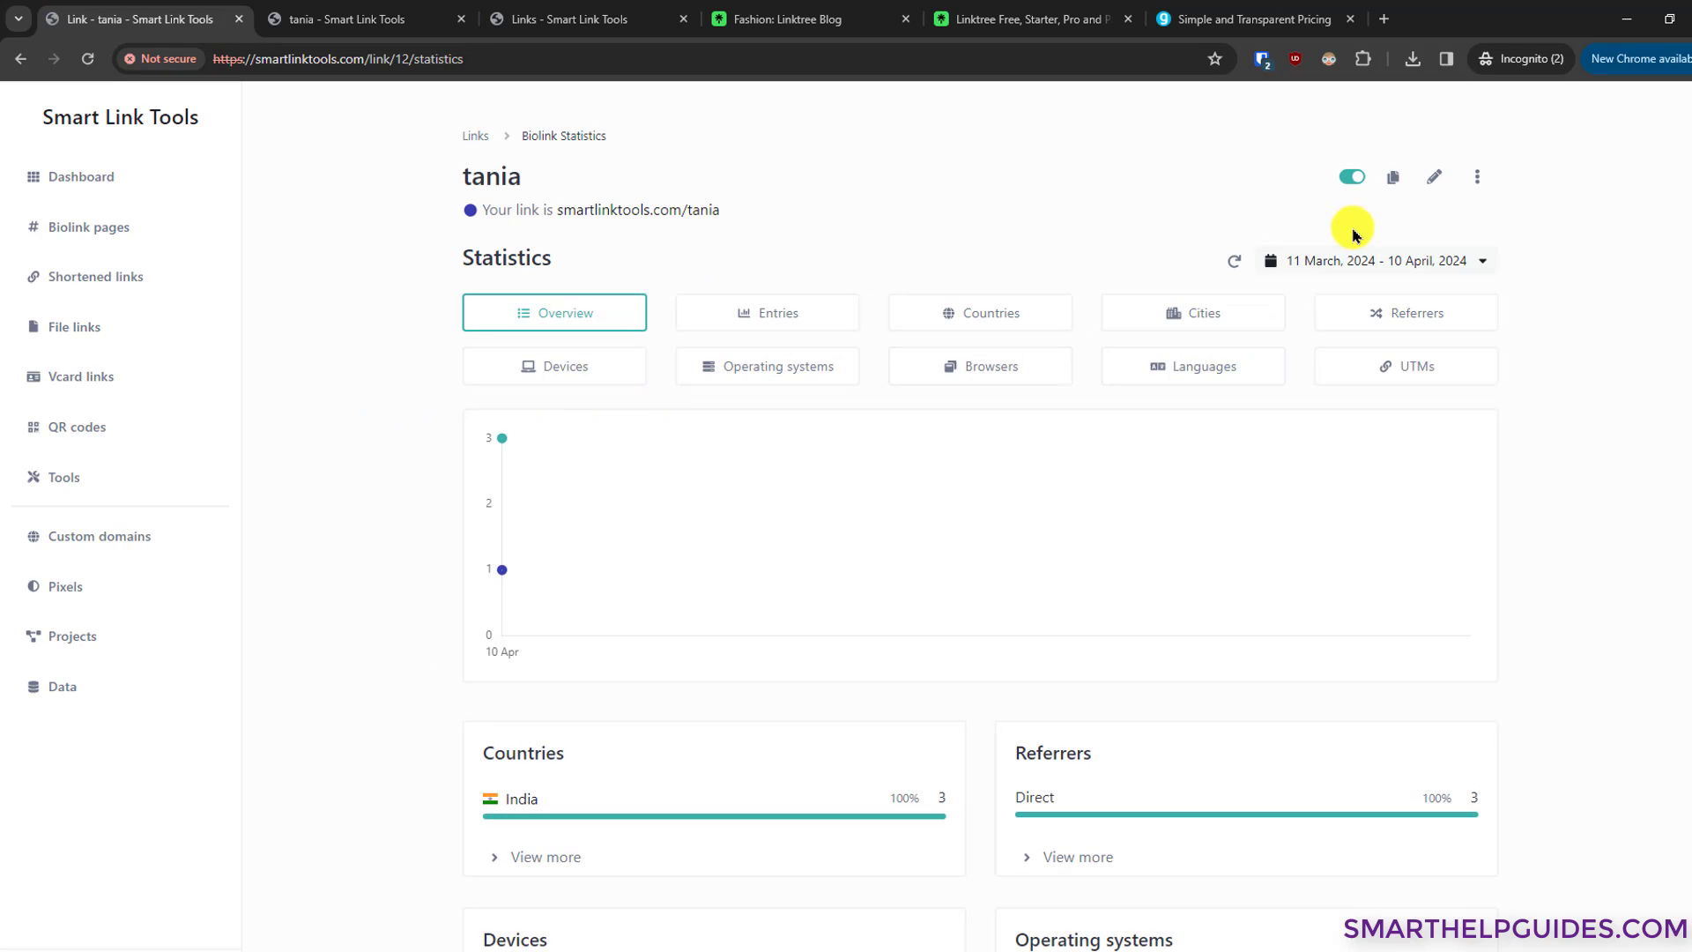
click(1371, 257)
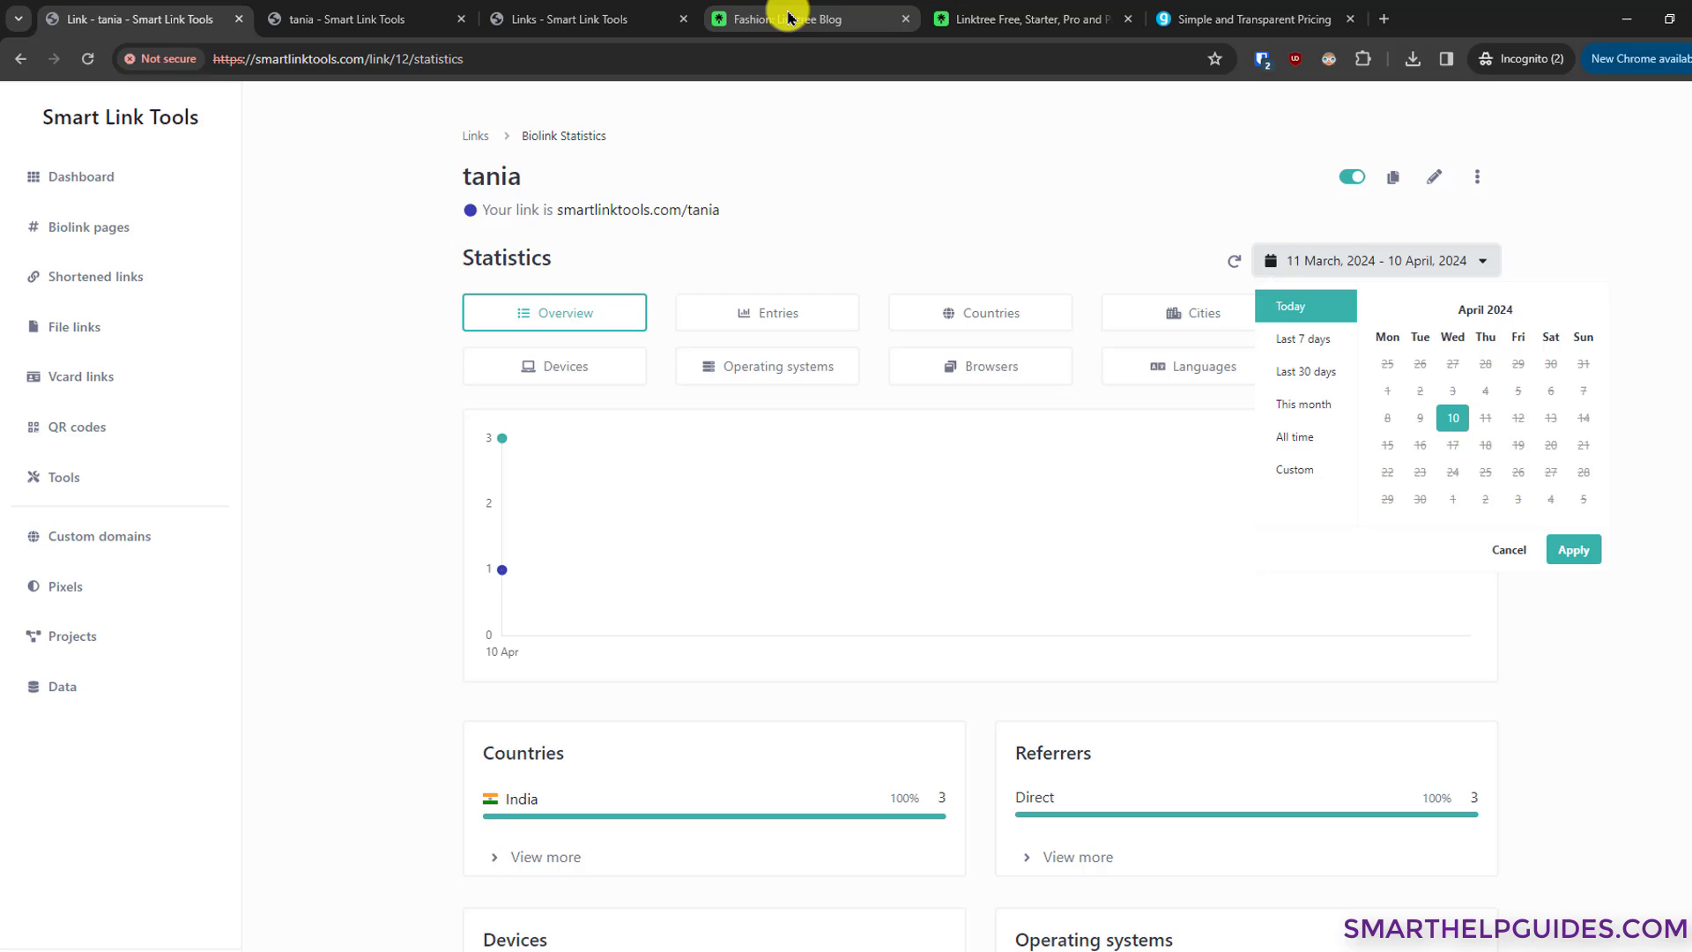
Step: Jump to the Analytics features row in Linktree's plan comparison table
click(966, 16)
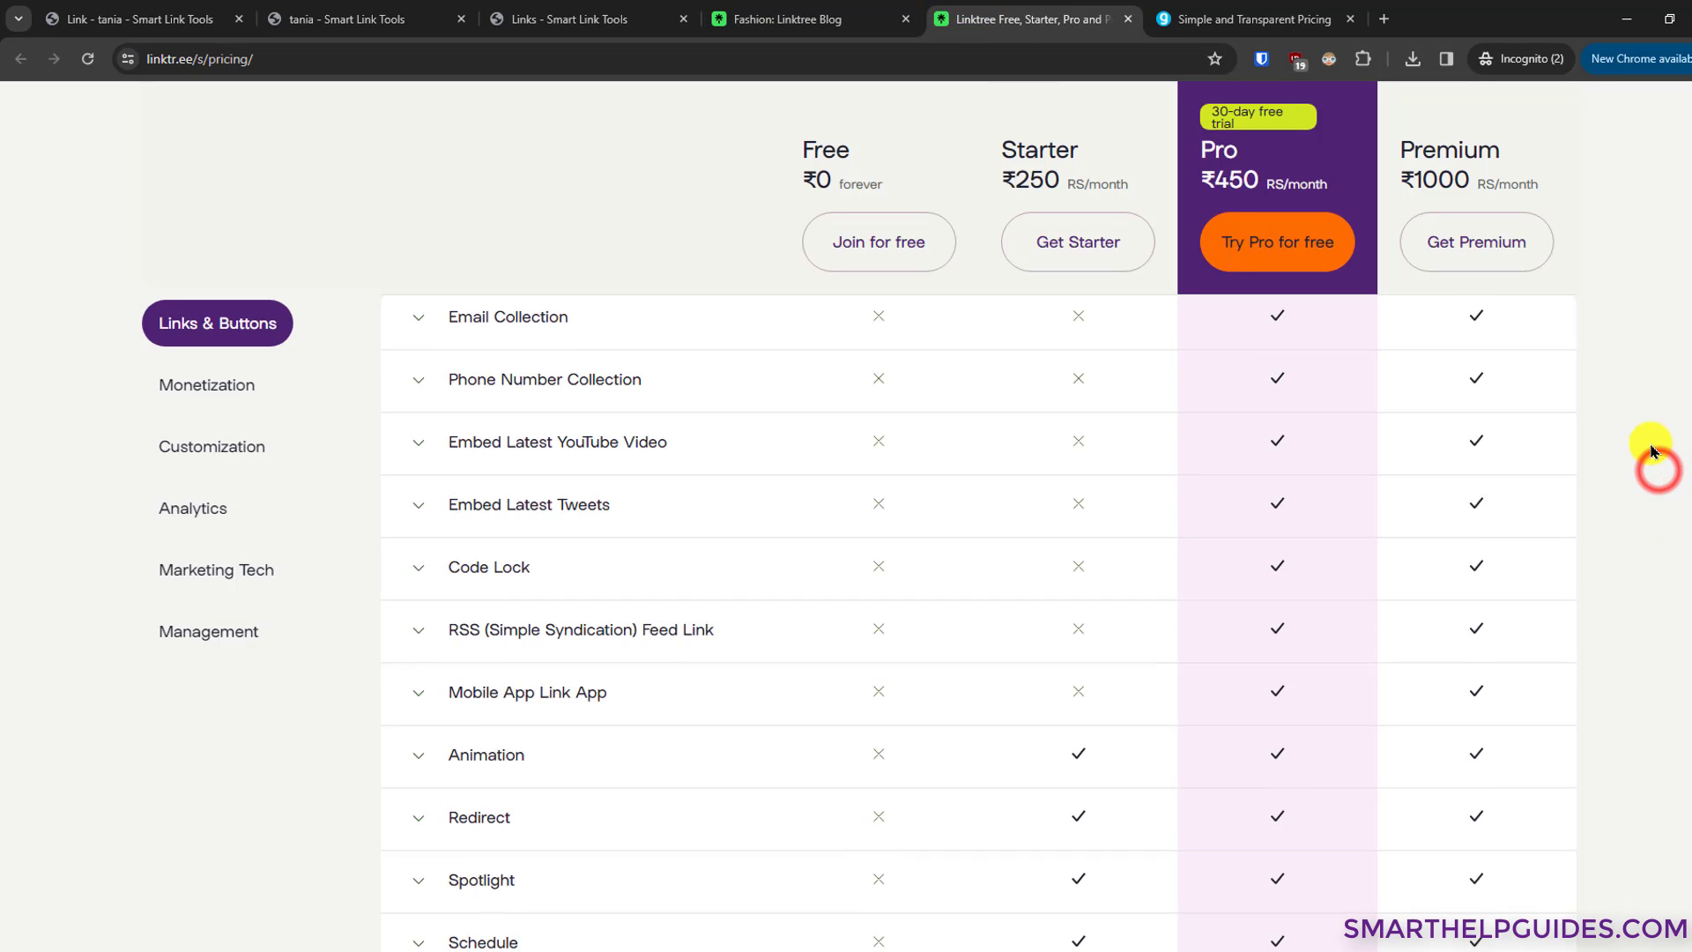
scroll(1653, 462, down, 2)
click(212, 515)
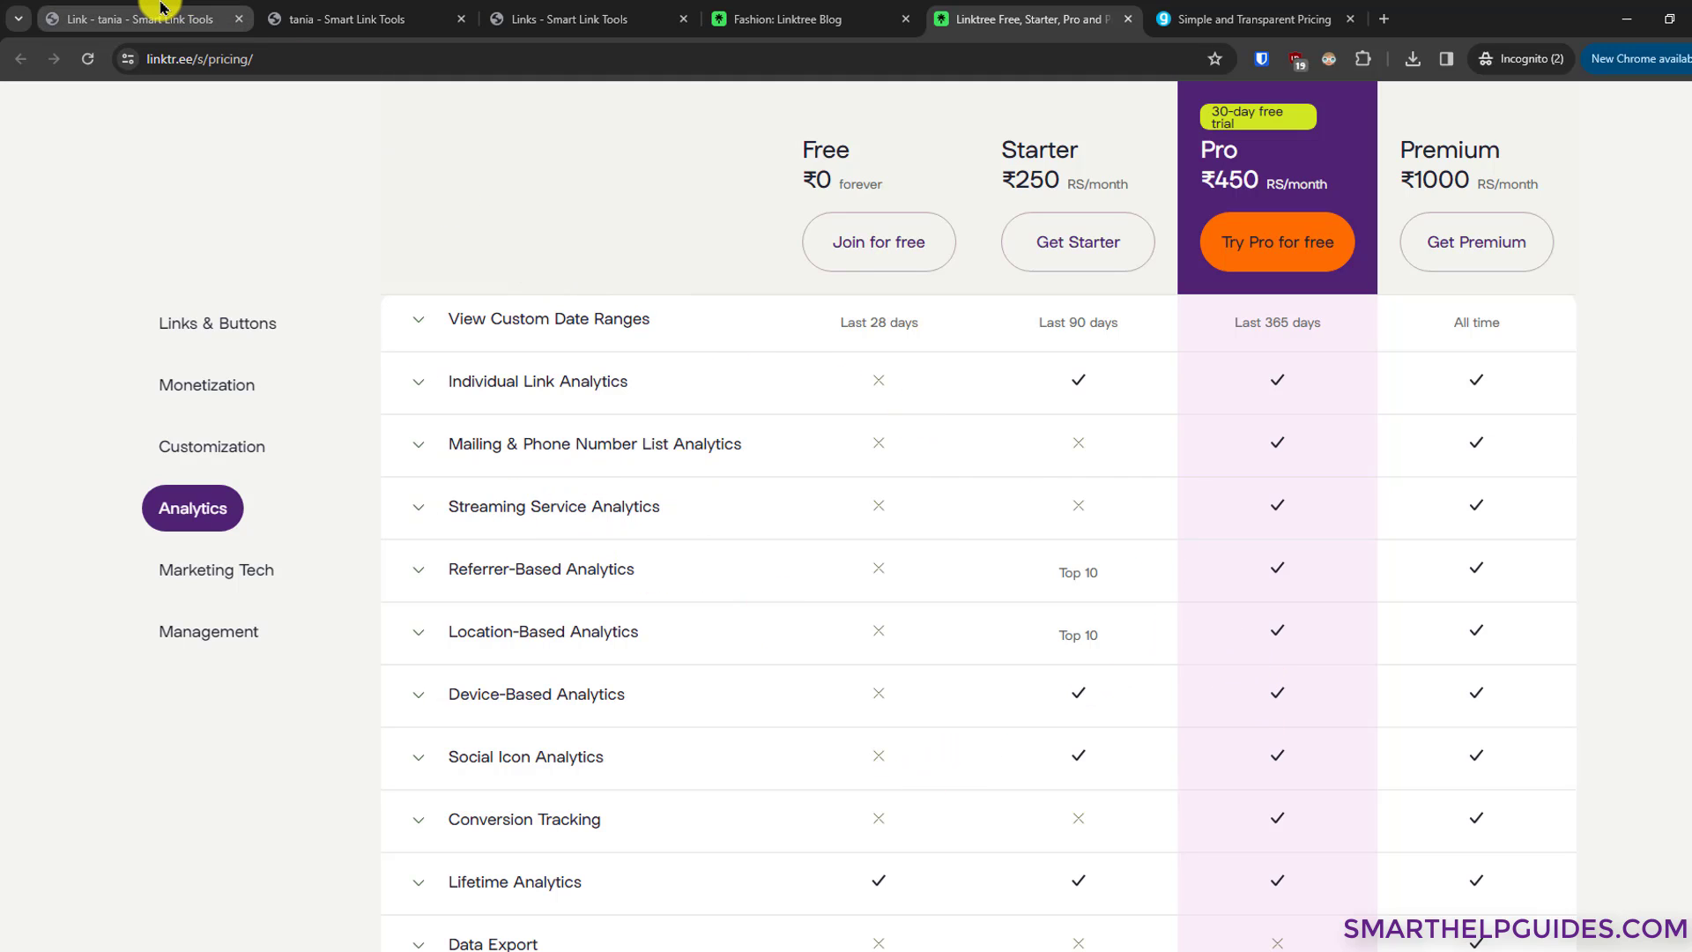
Step: Return to the tania statistics and dismiss the date range choices
click(189, 17)
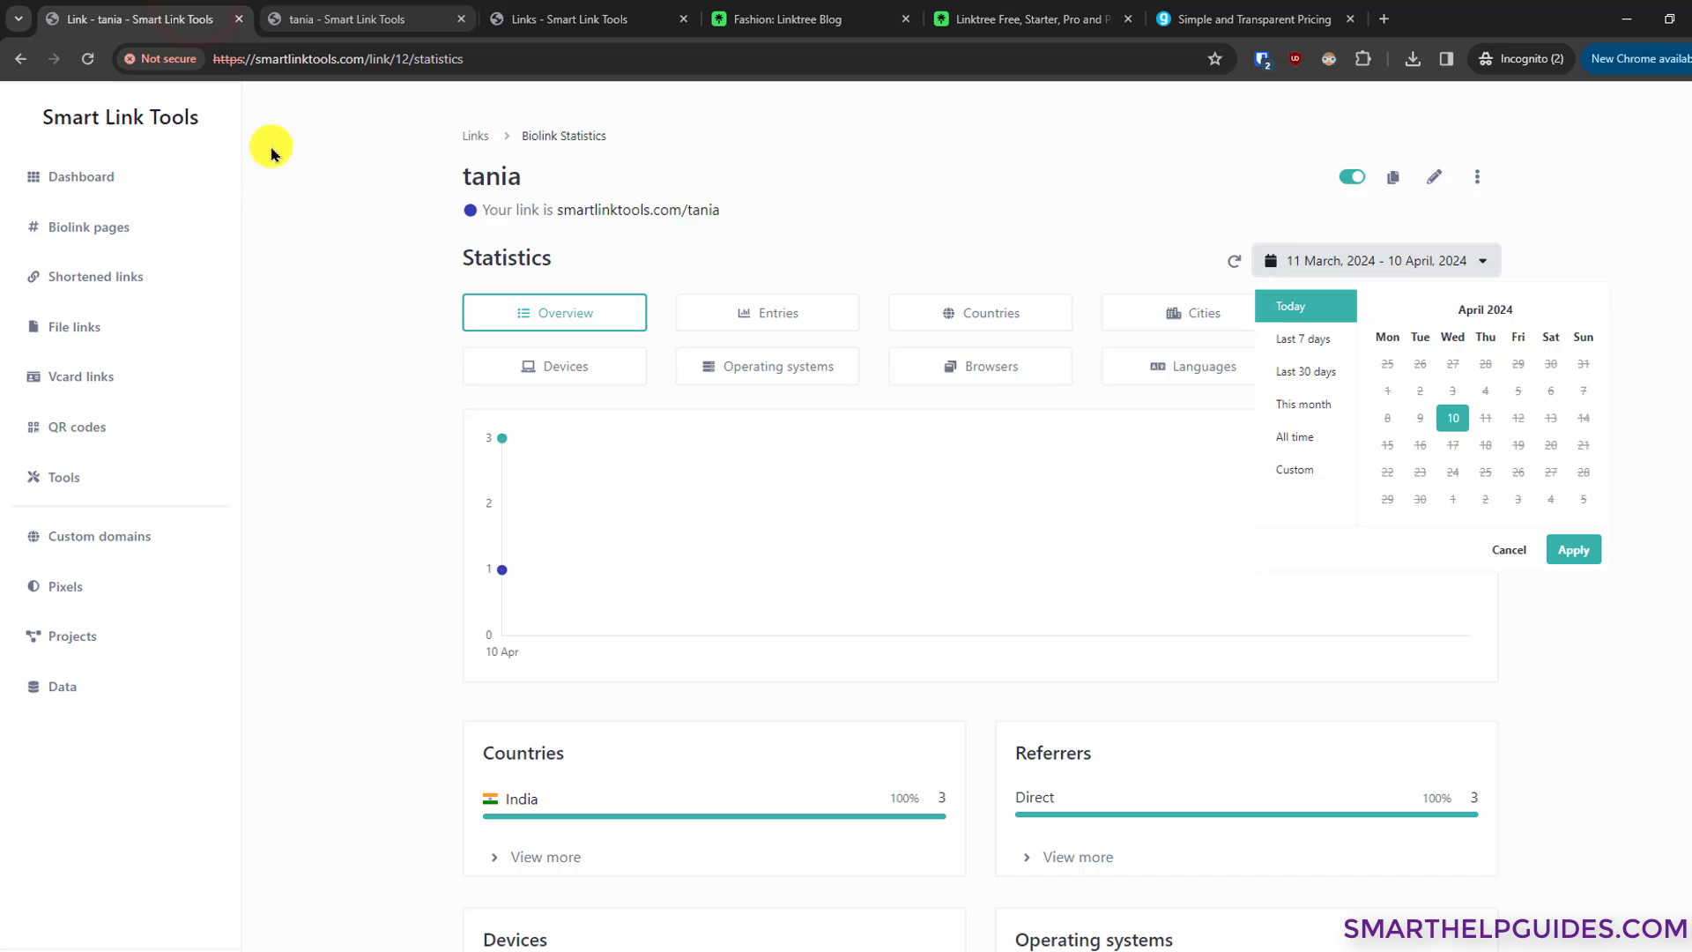
click(421, 410)
scroll(421, 405, down, 3)
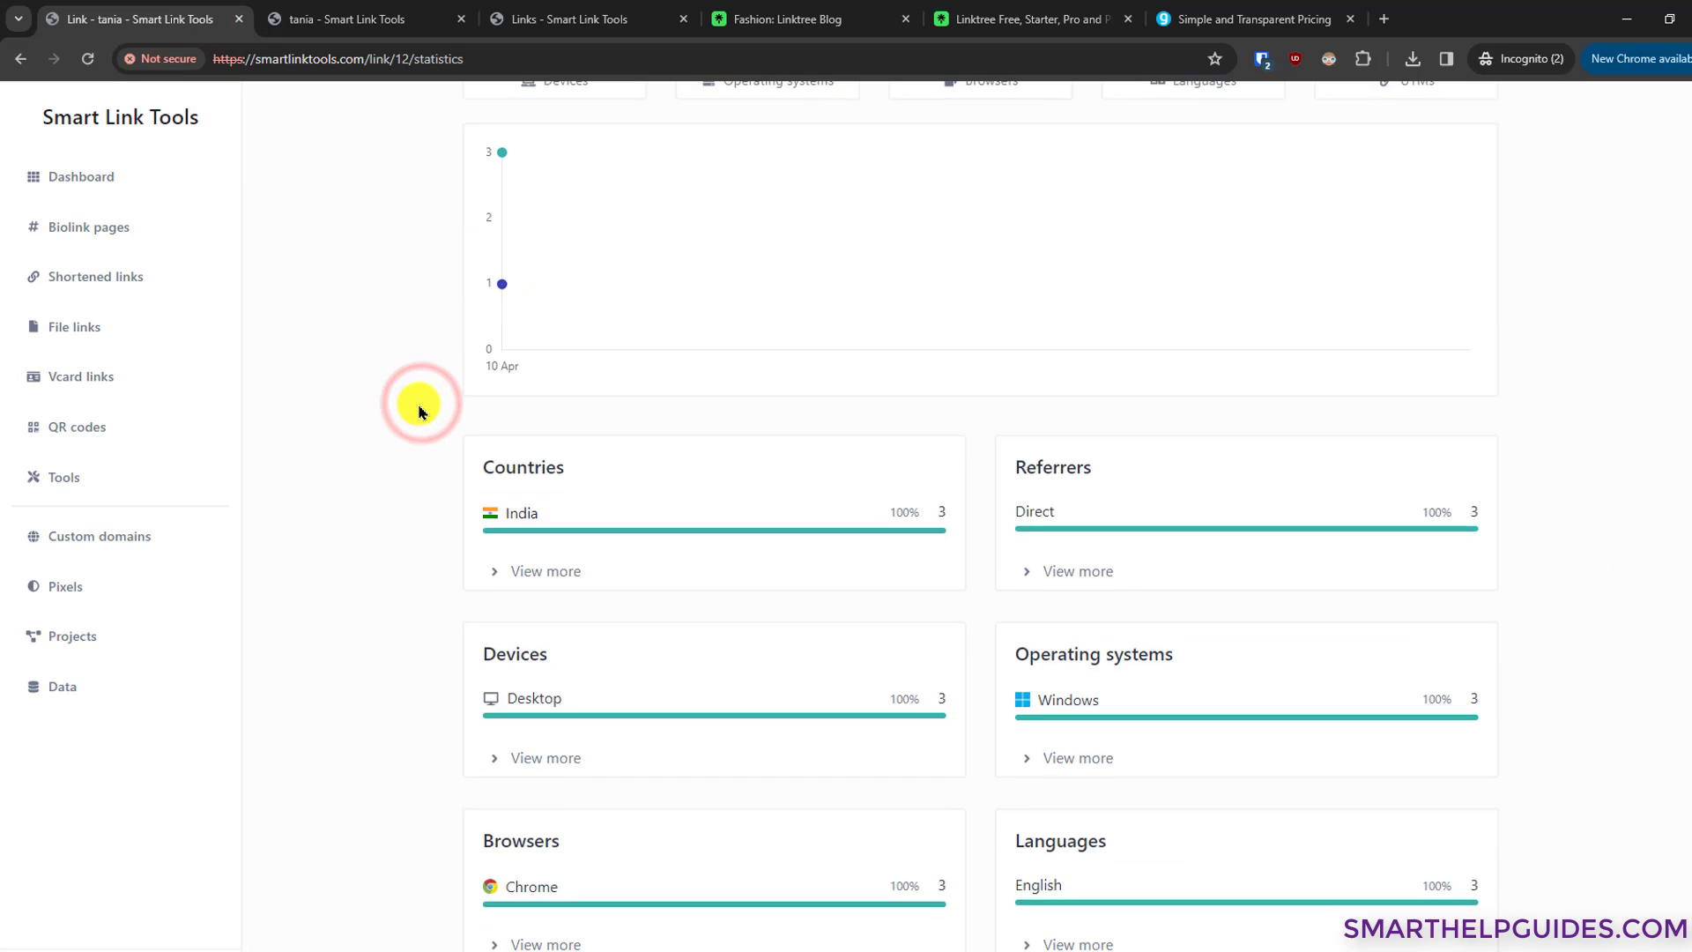
scroll(463, 357, down, 2)
scroll(1487, 566, down, 1)
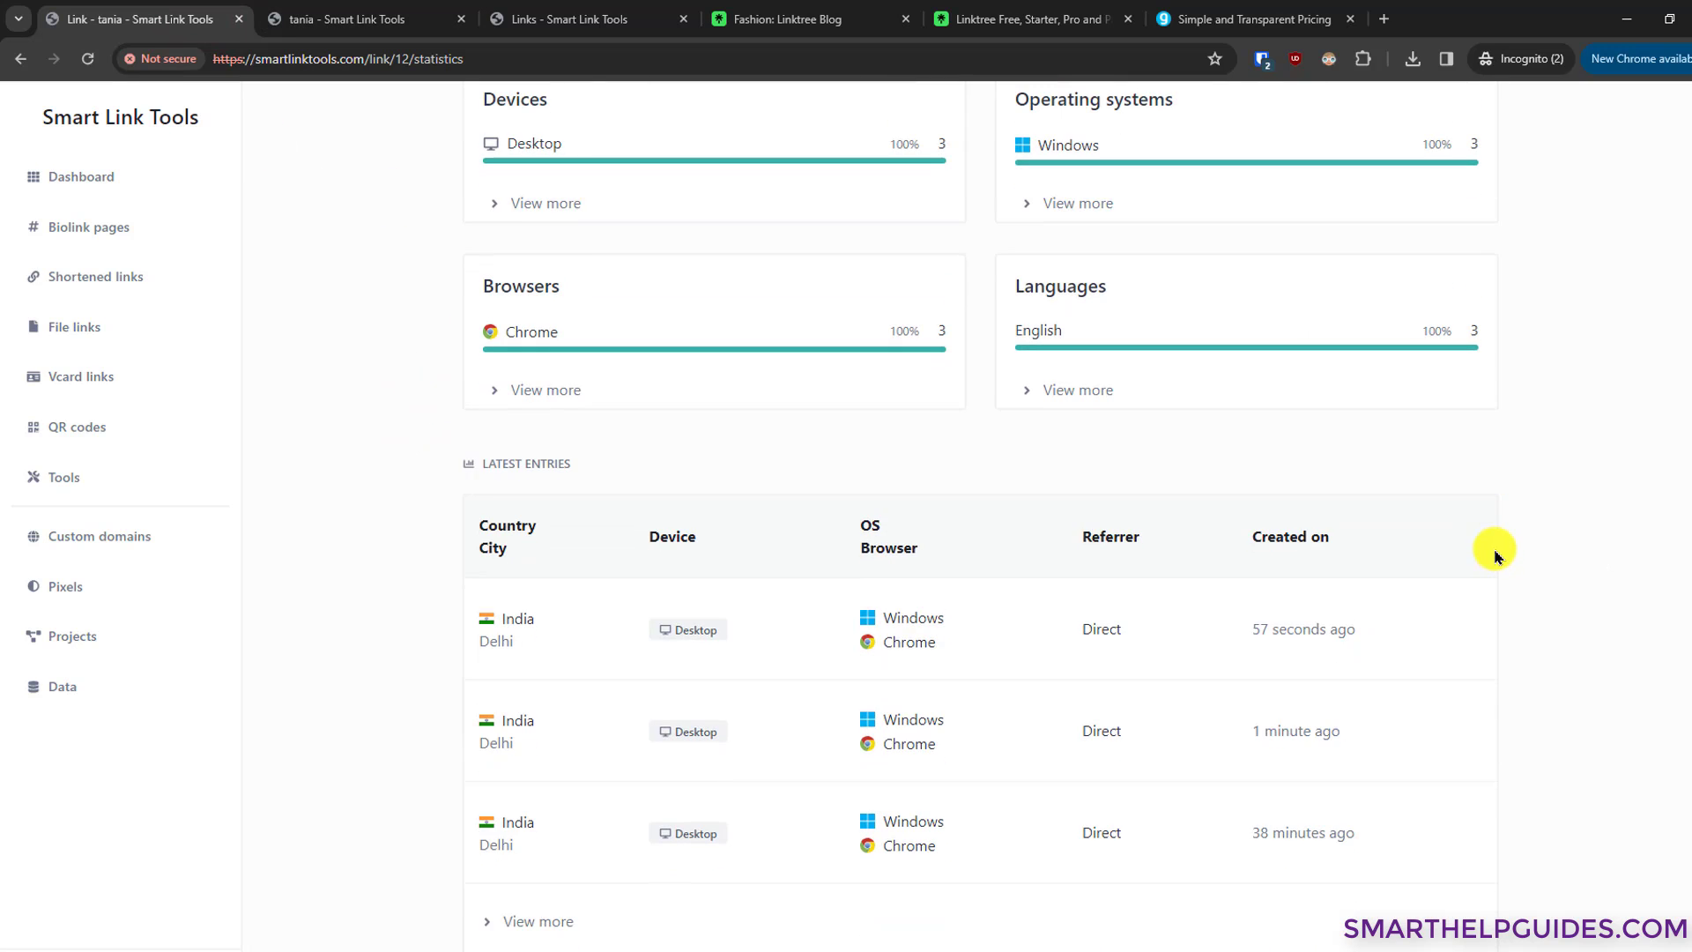
scroll(1495, 559, down, 1)
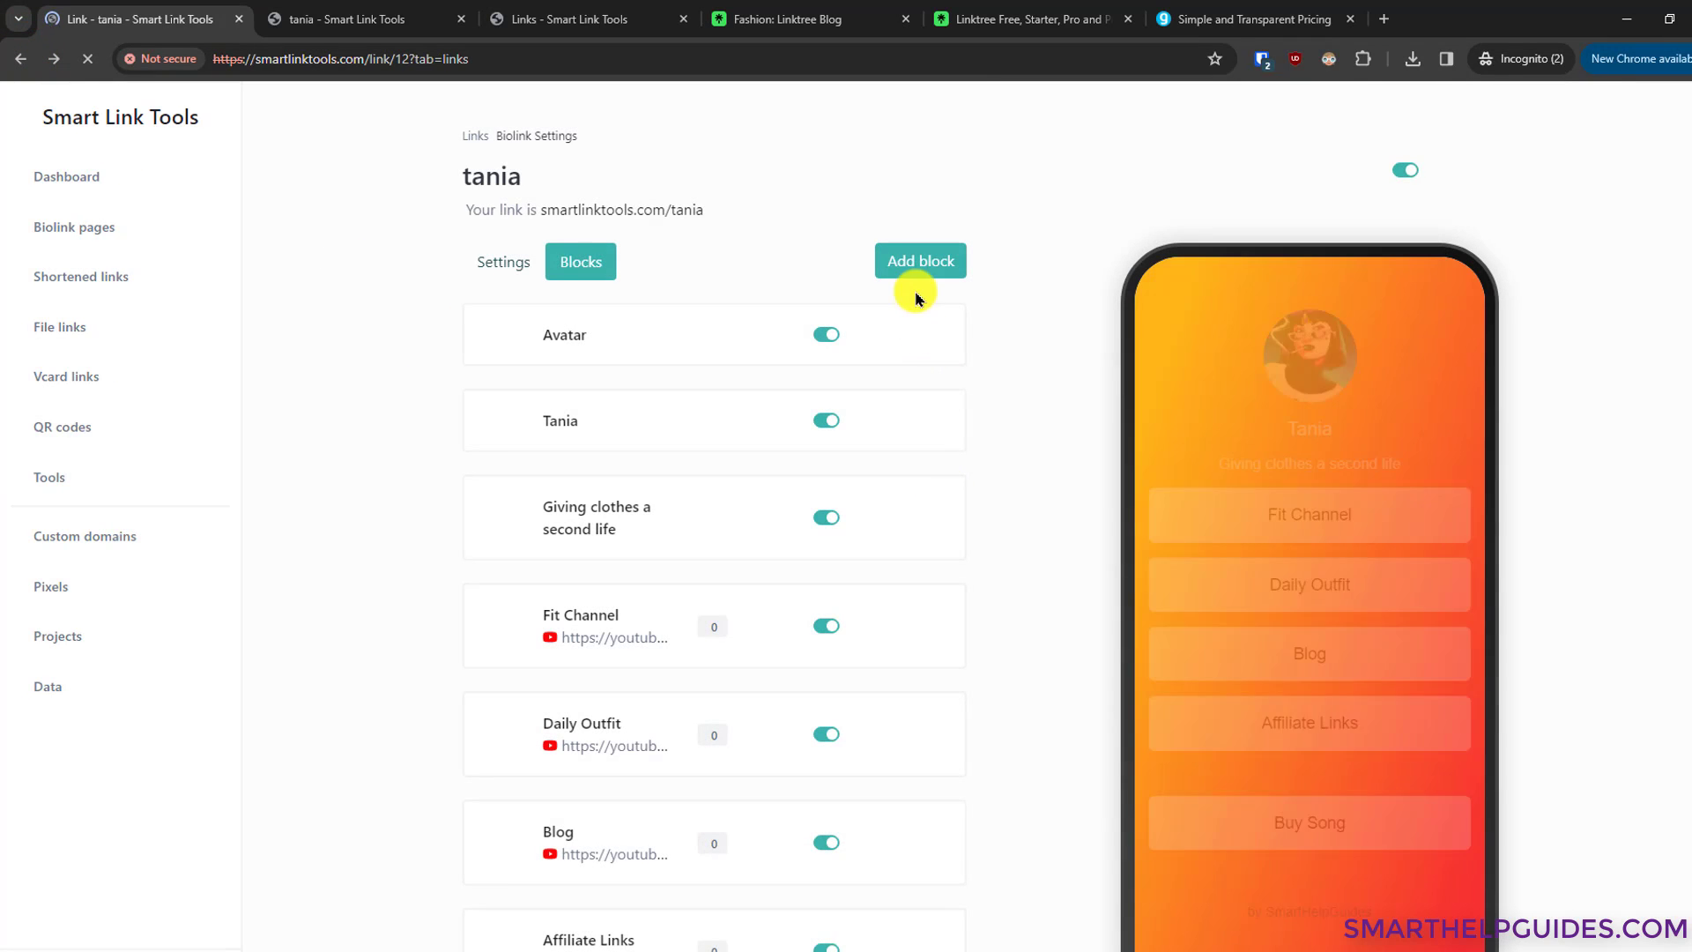
click(943, 258)
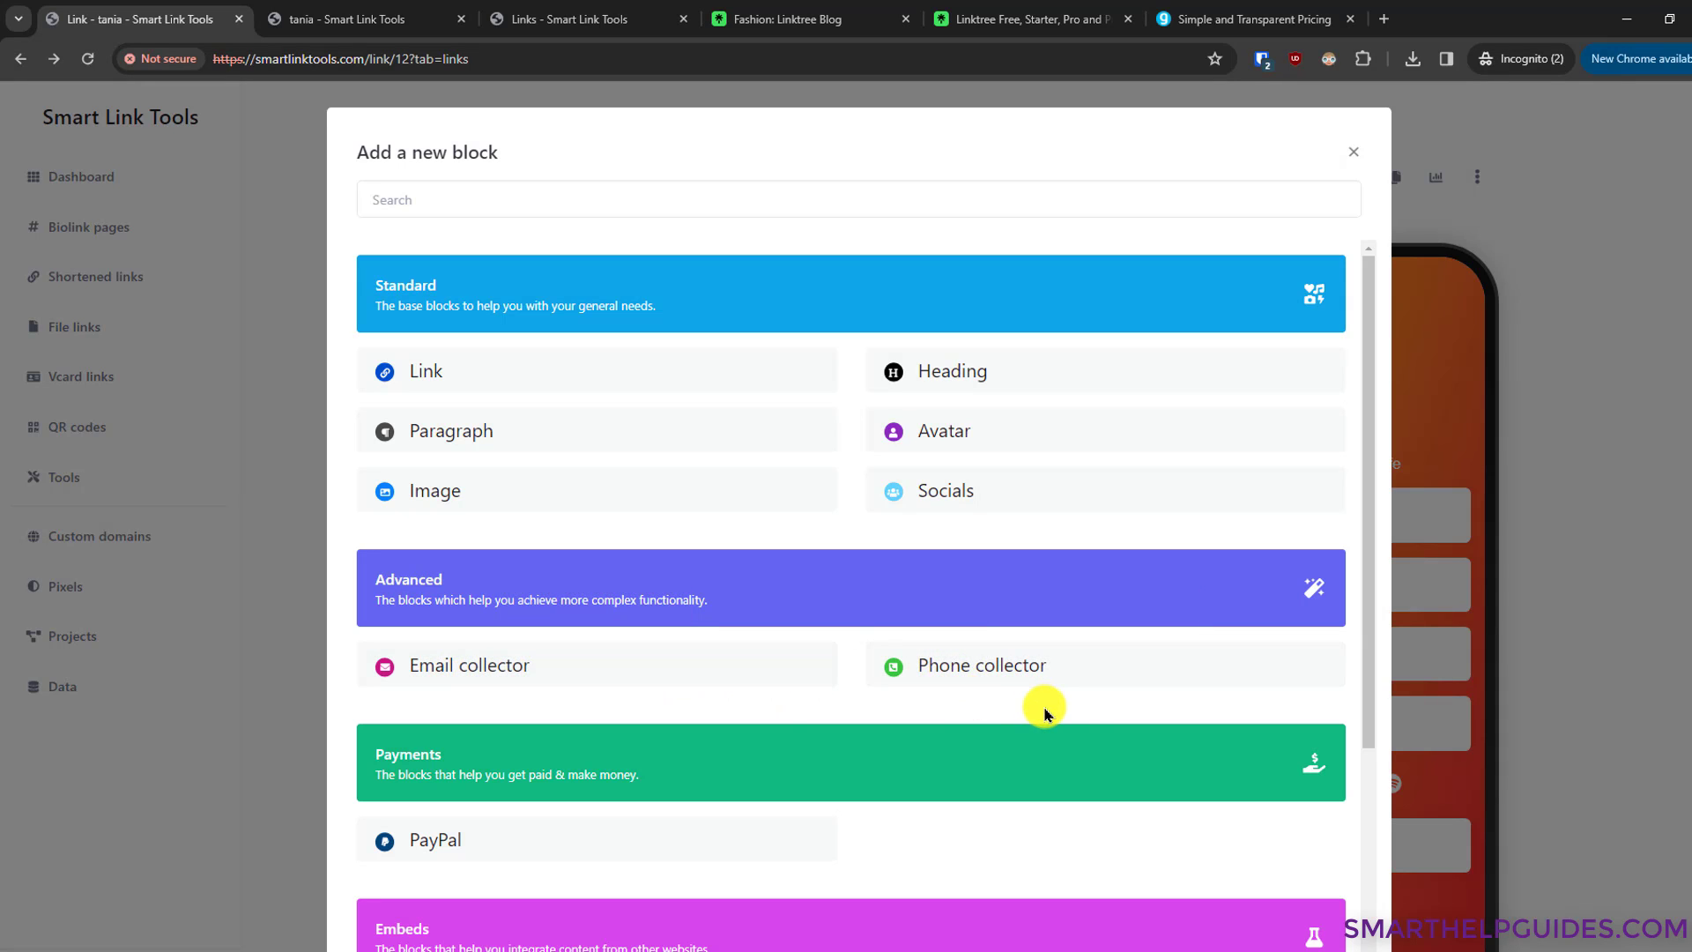
click(981, 671)
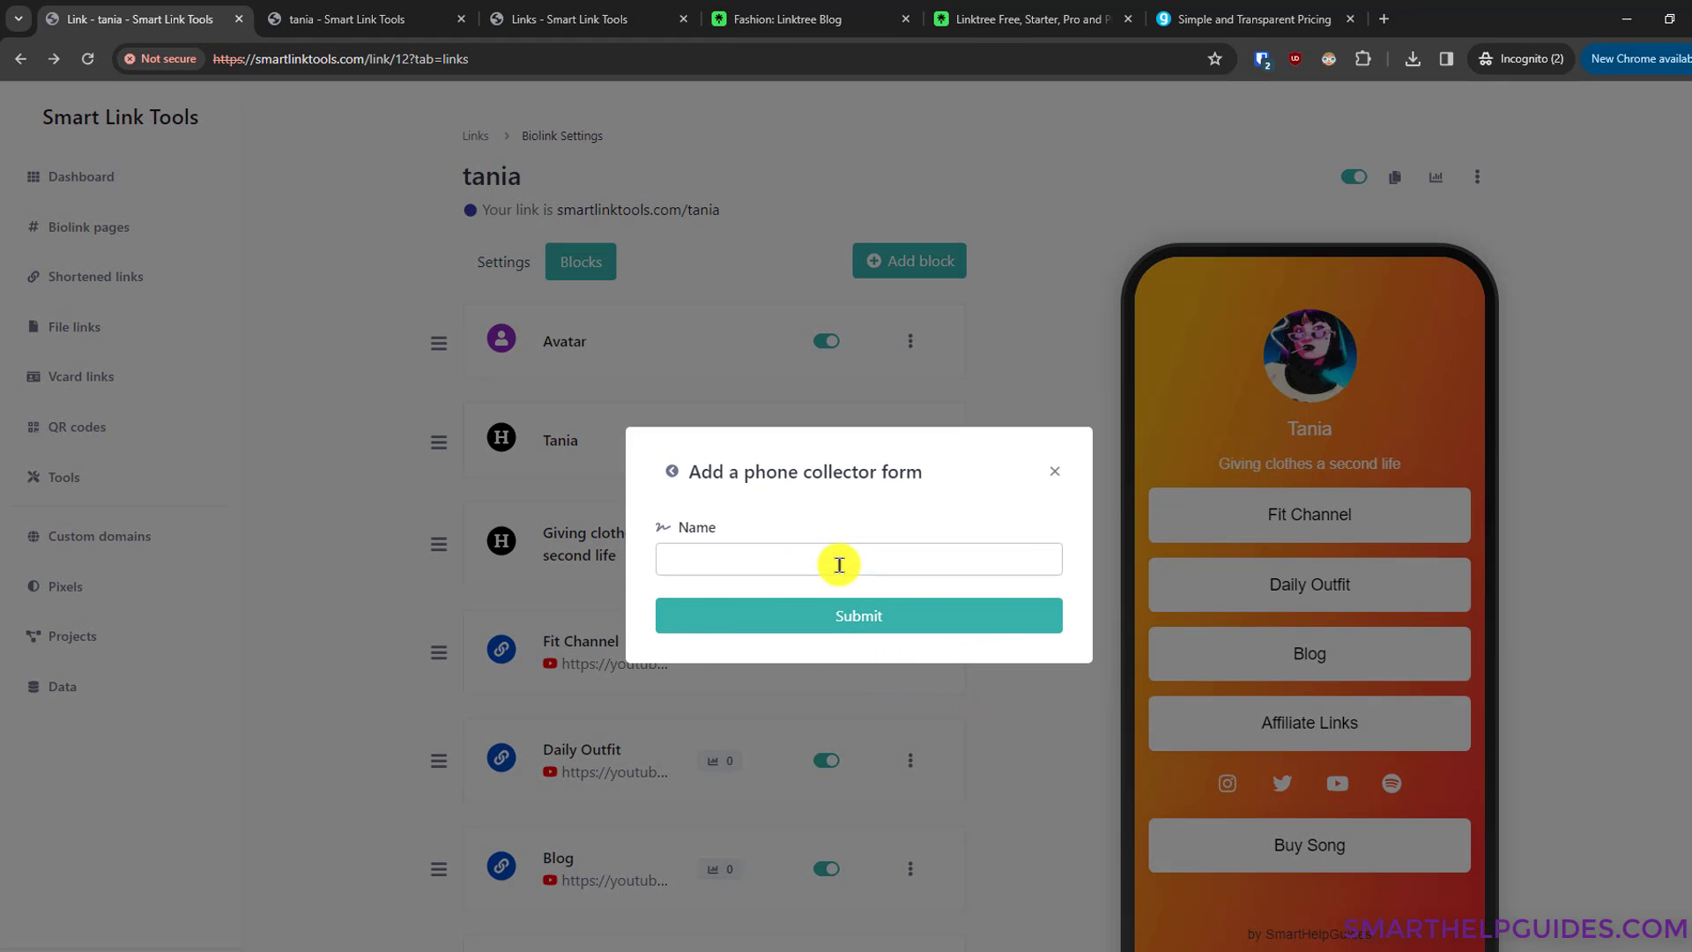
click(1053, 472)
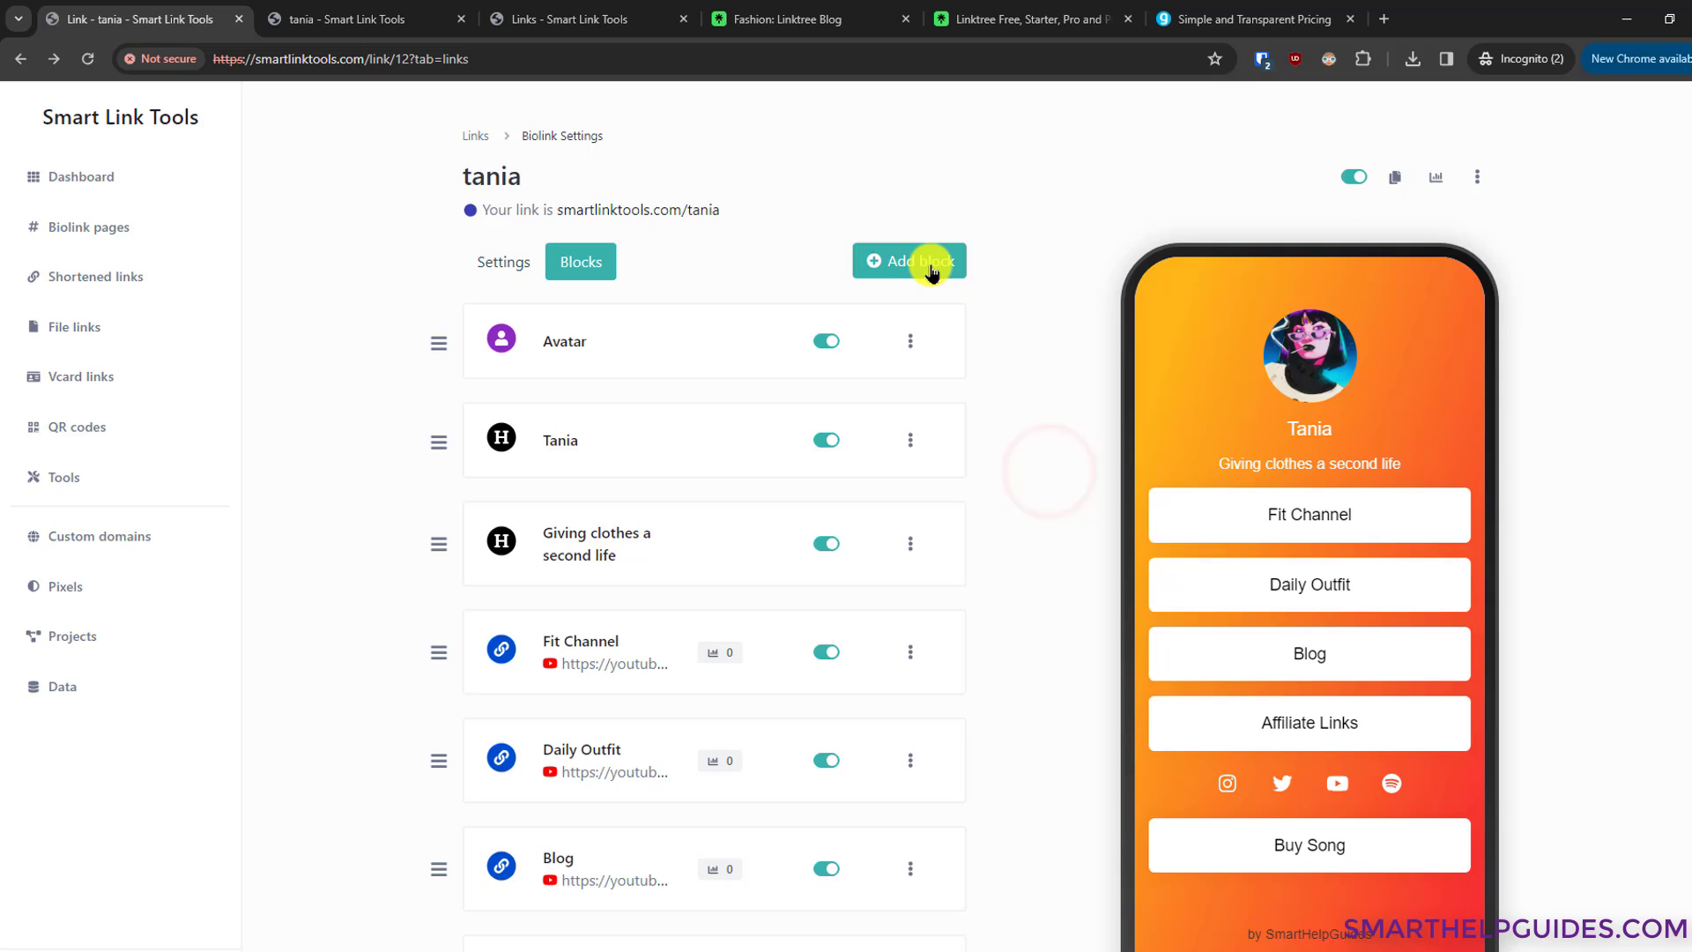
click(926, 261)
click(454, 650)
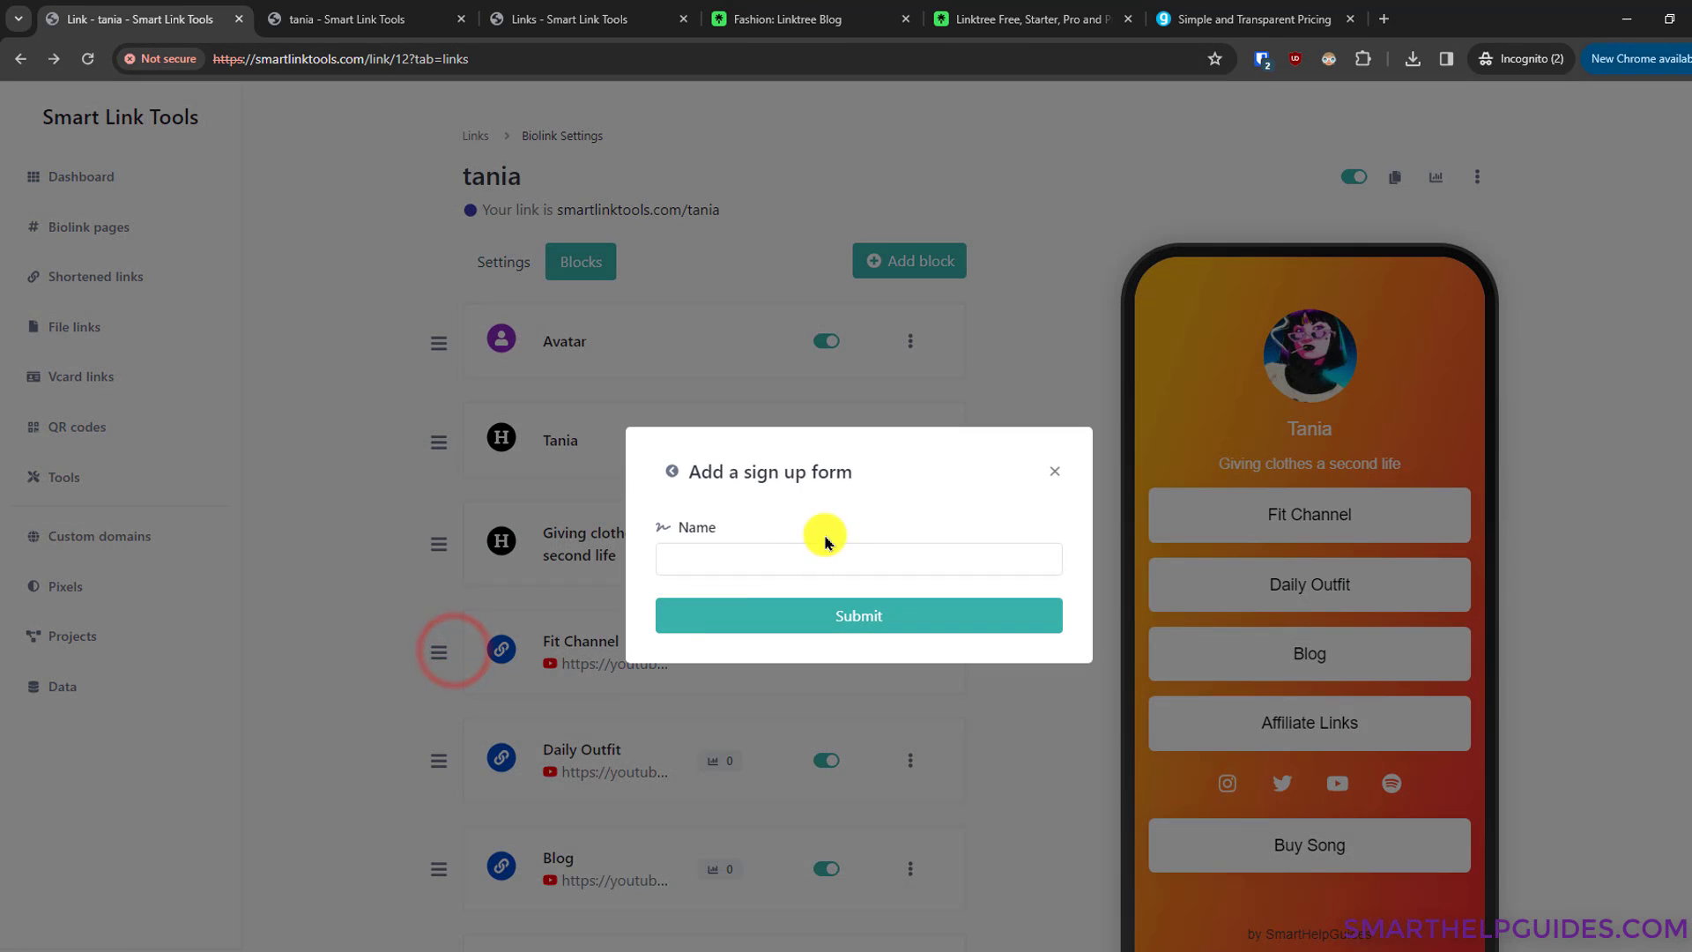
click(1053, 464)
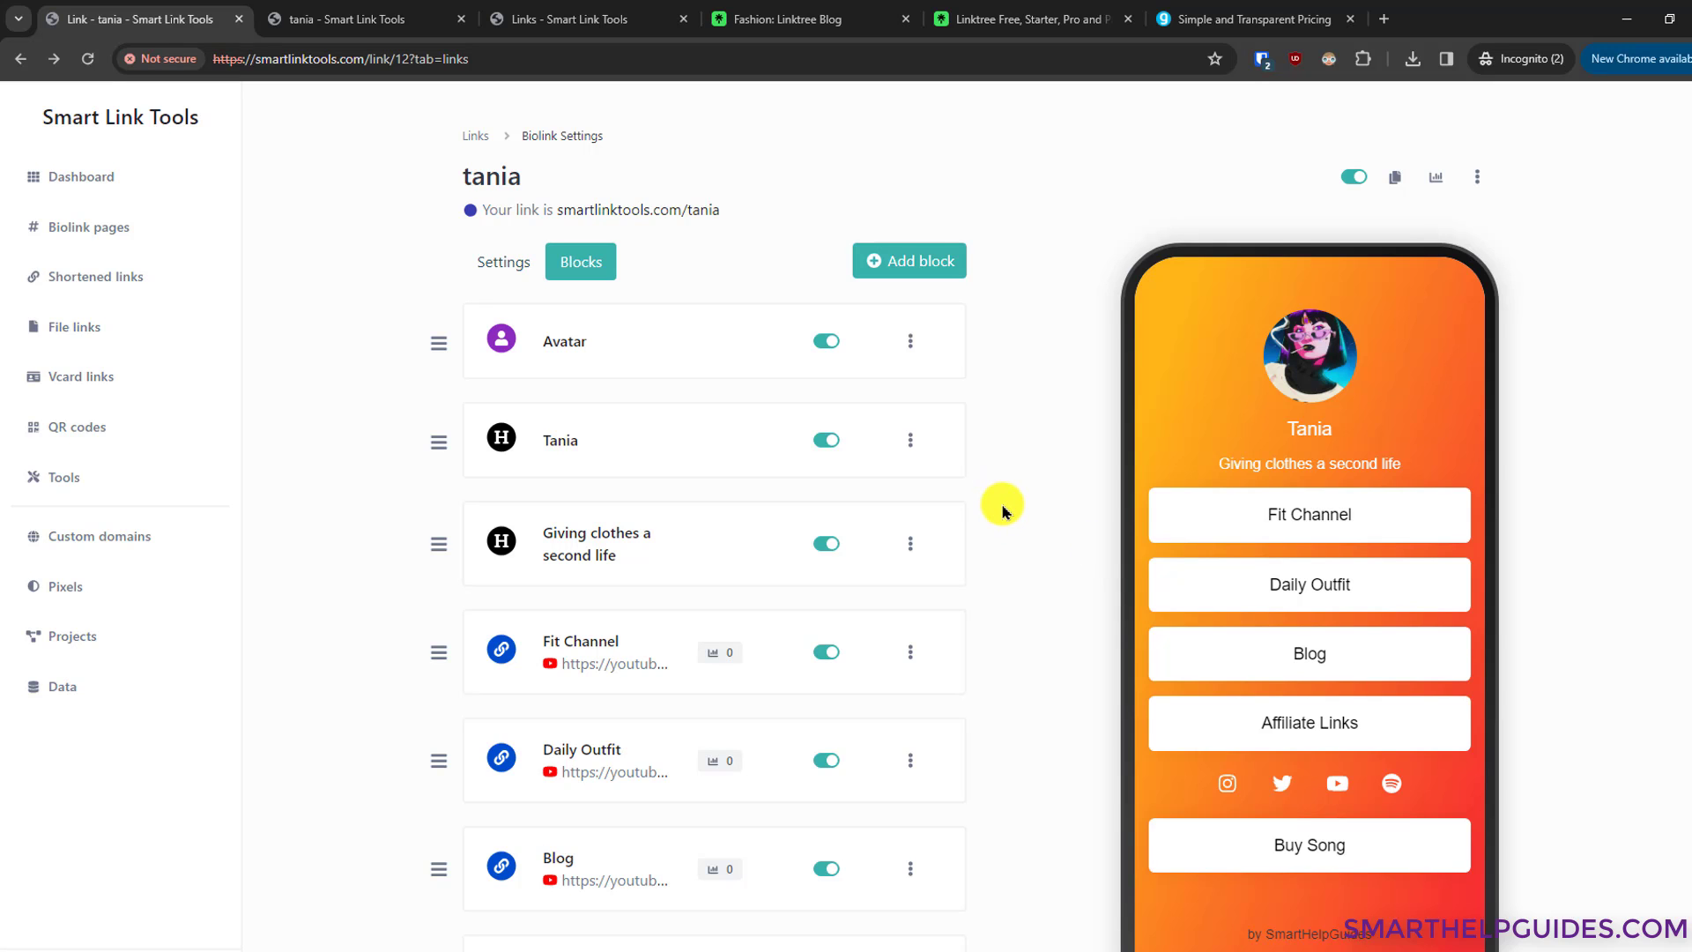
scroll(1002, 511, down, 2)
scroll(1002, 512, down, 2)
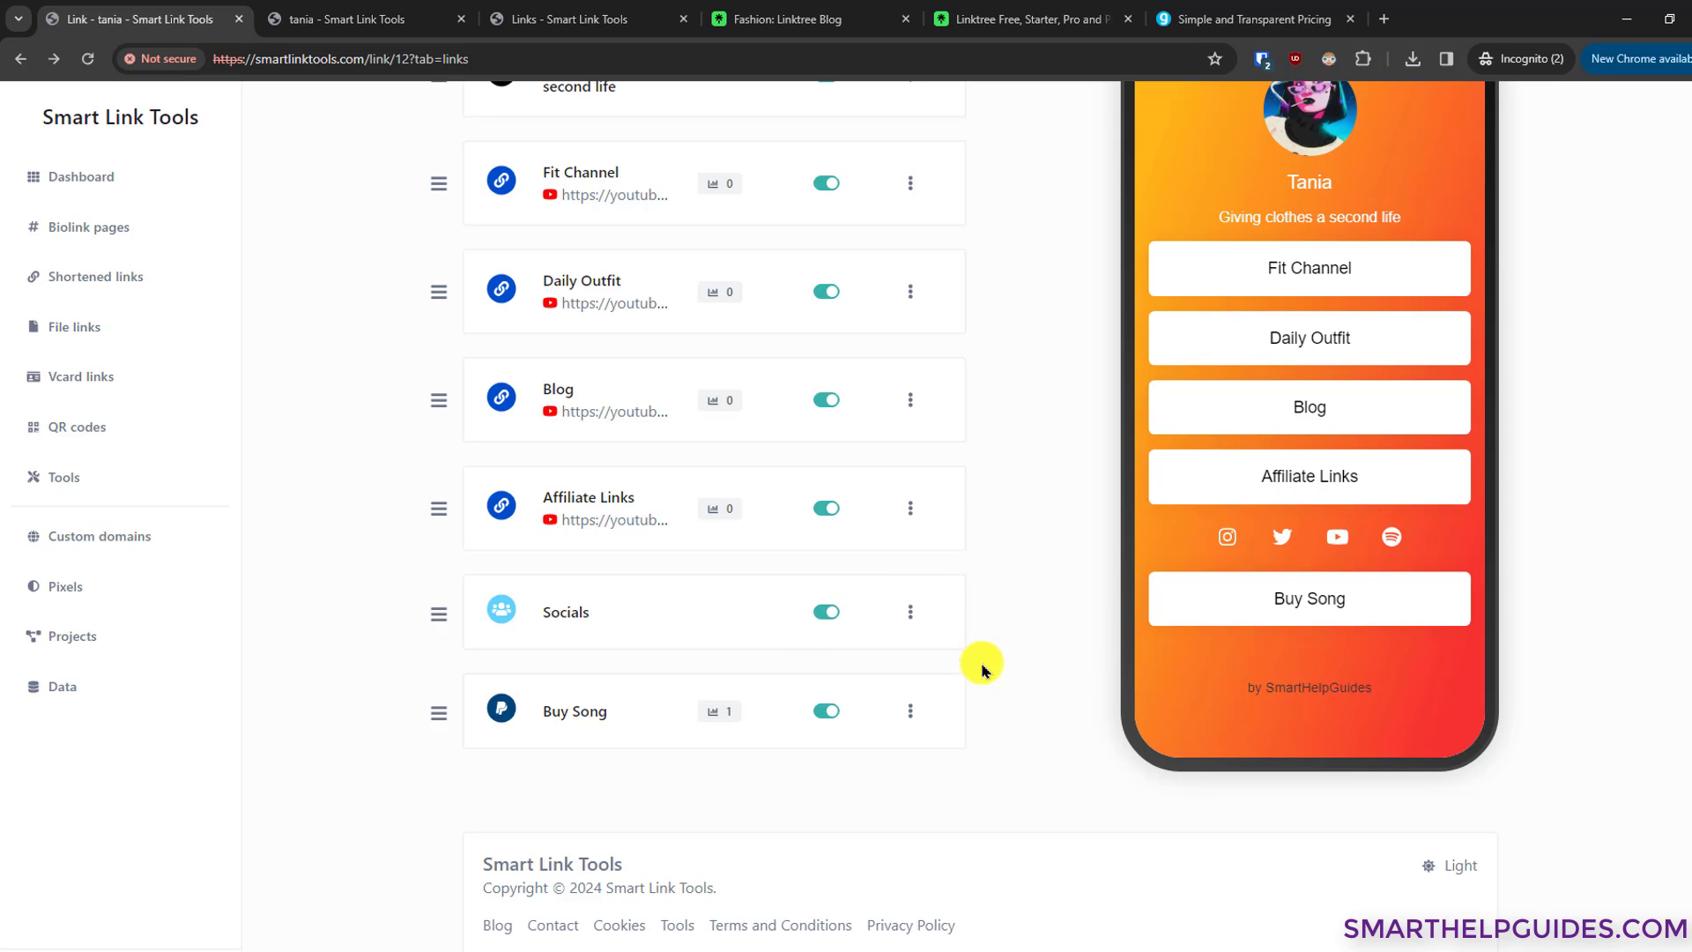
scroll(974, 643, up, 2)
scroll(977, 638, up, 1)
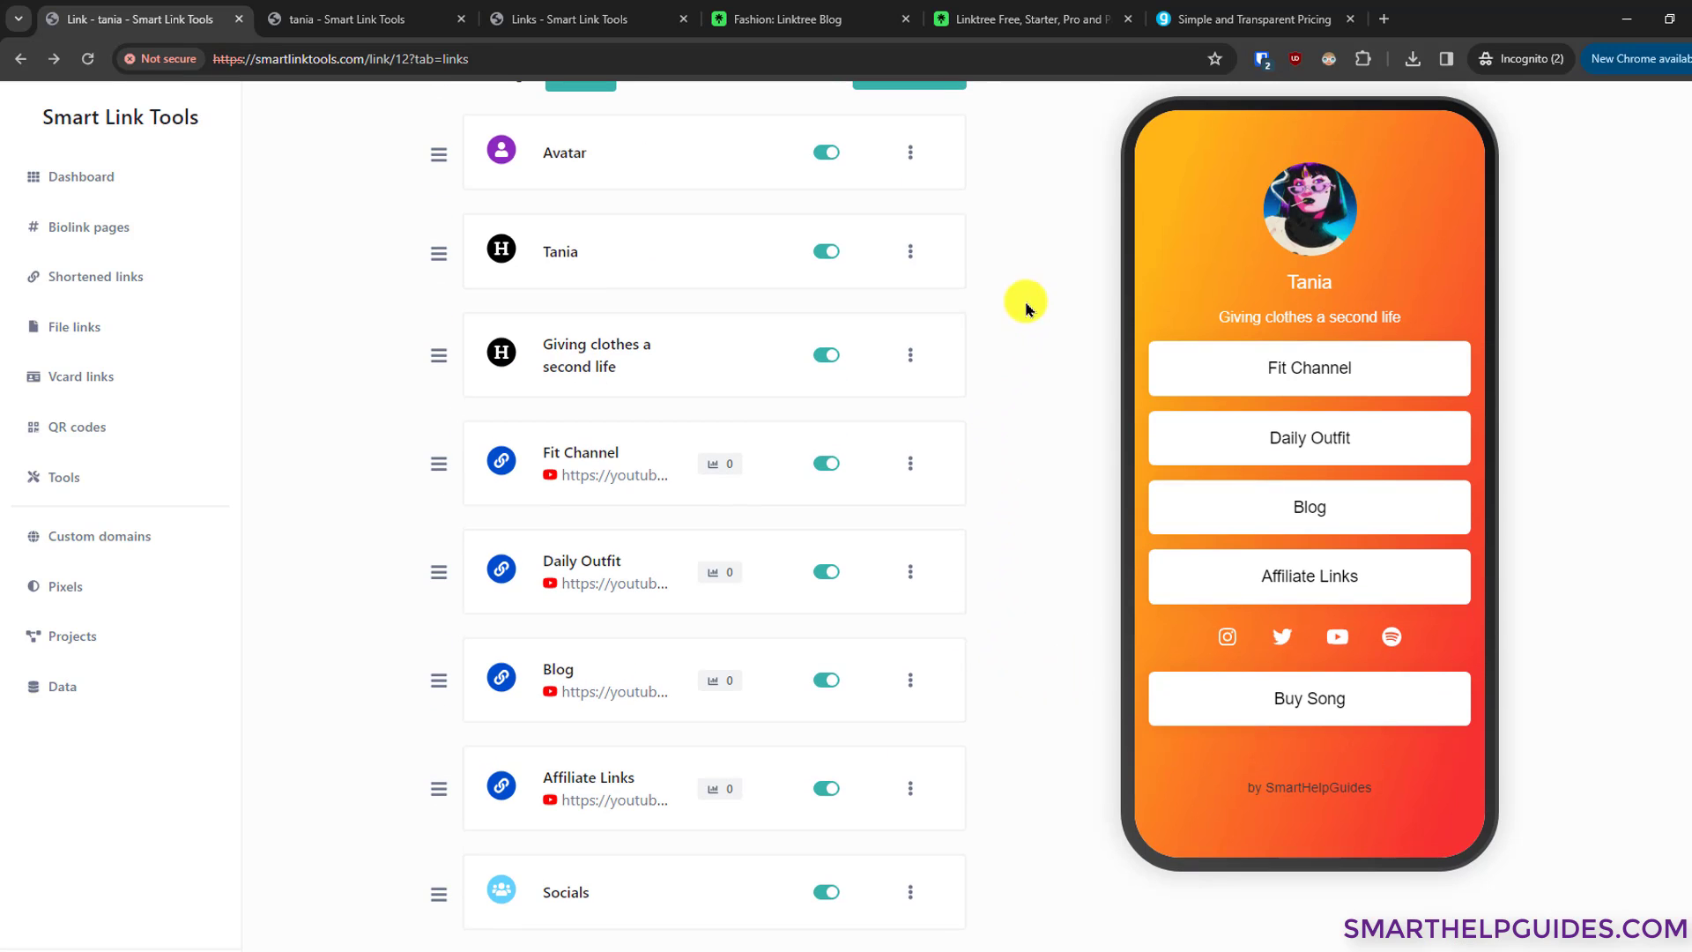
scroll(1031, 454, up, 2)
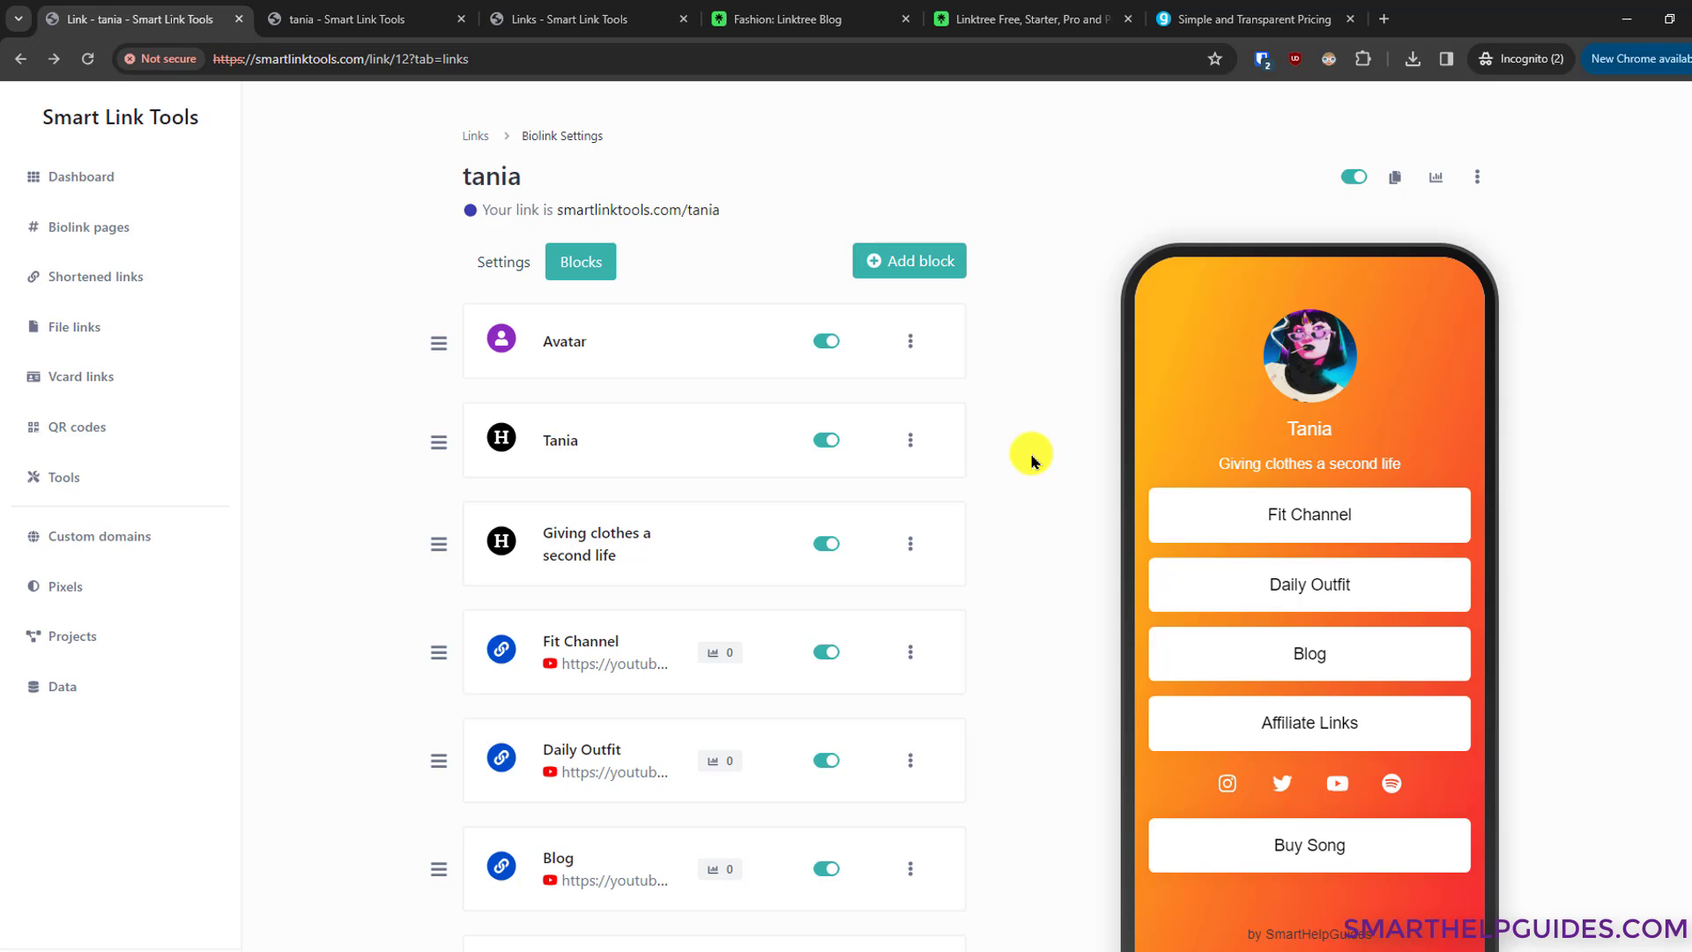
Step: From the Shortened links list, dismiss the new Shortened URL dialog and open the oxkmwihxfs link to facebook.com
click(94, 281)
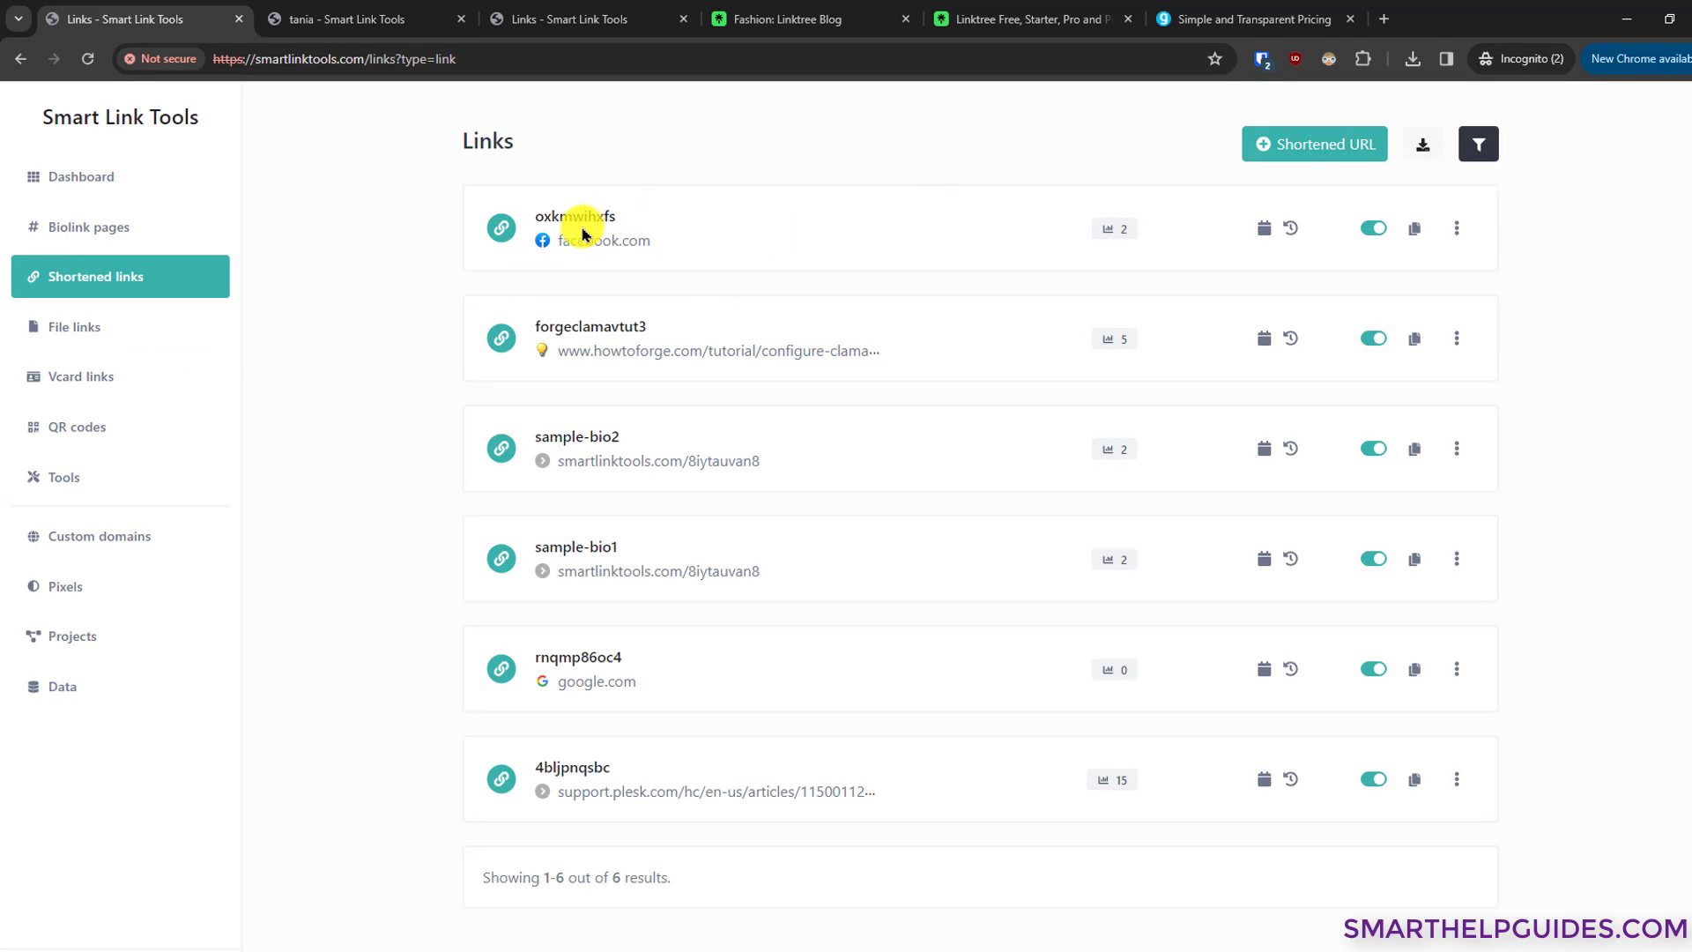
click(1339, 137)
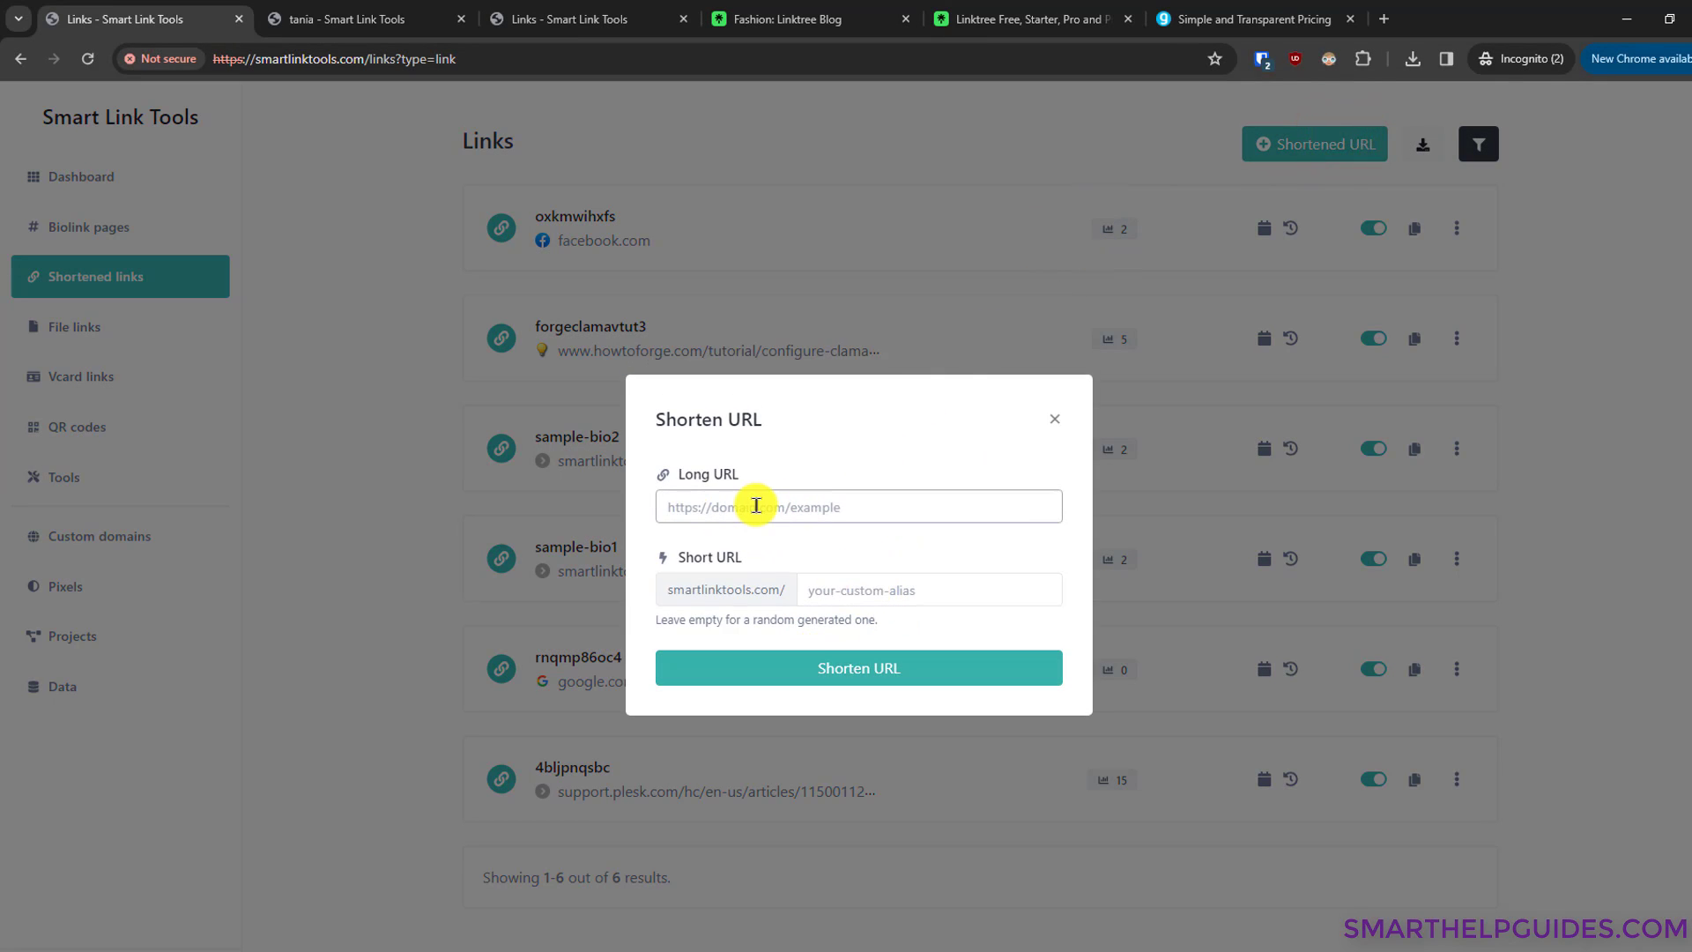
click(1054, 418)
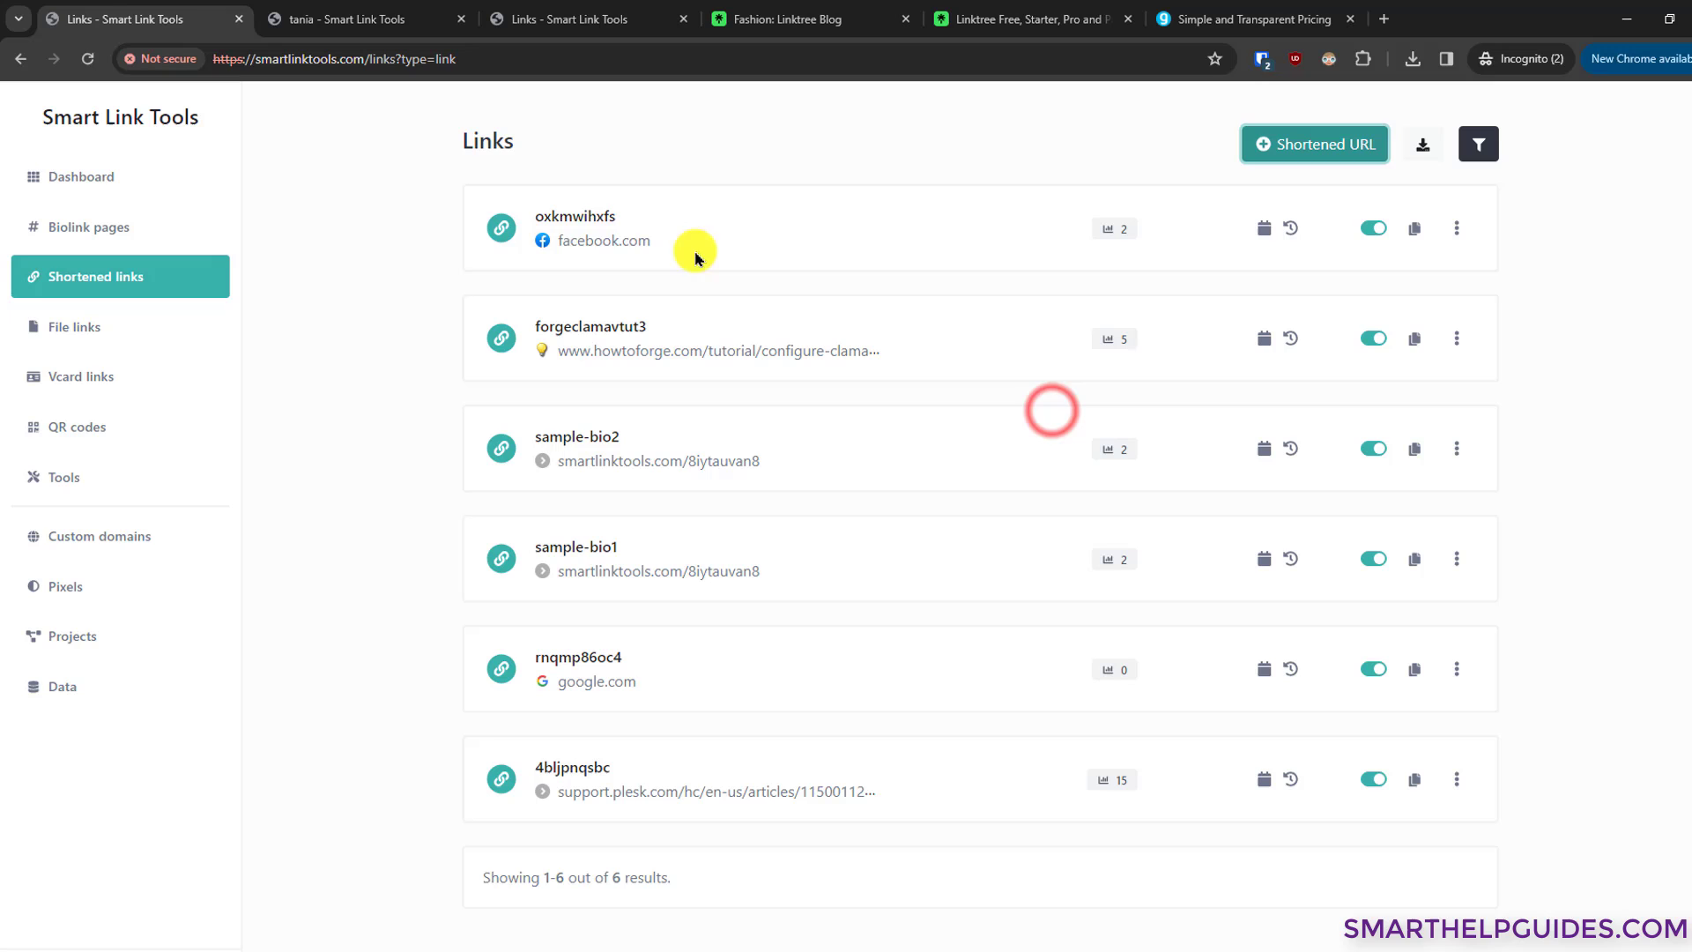
click(580, 217)
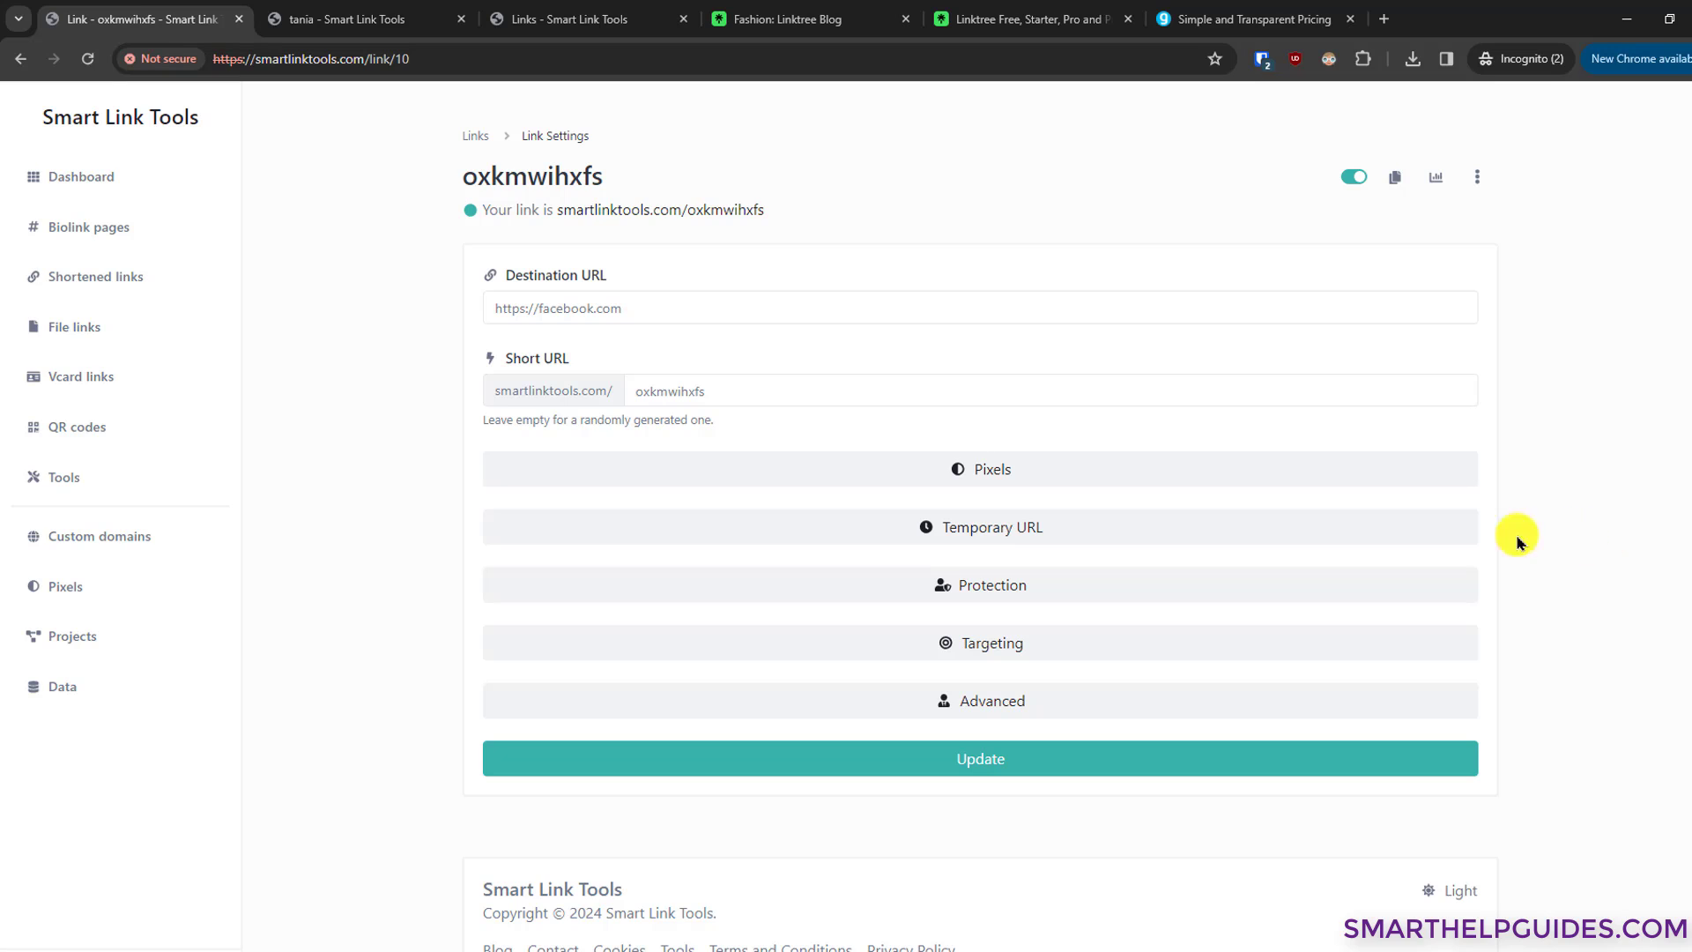
Step: Review the oxkmwihxfs link's Pixels, Temporary URL and Protection sections without changes
click(1011, 474)
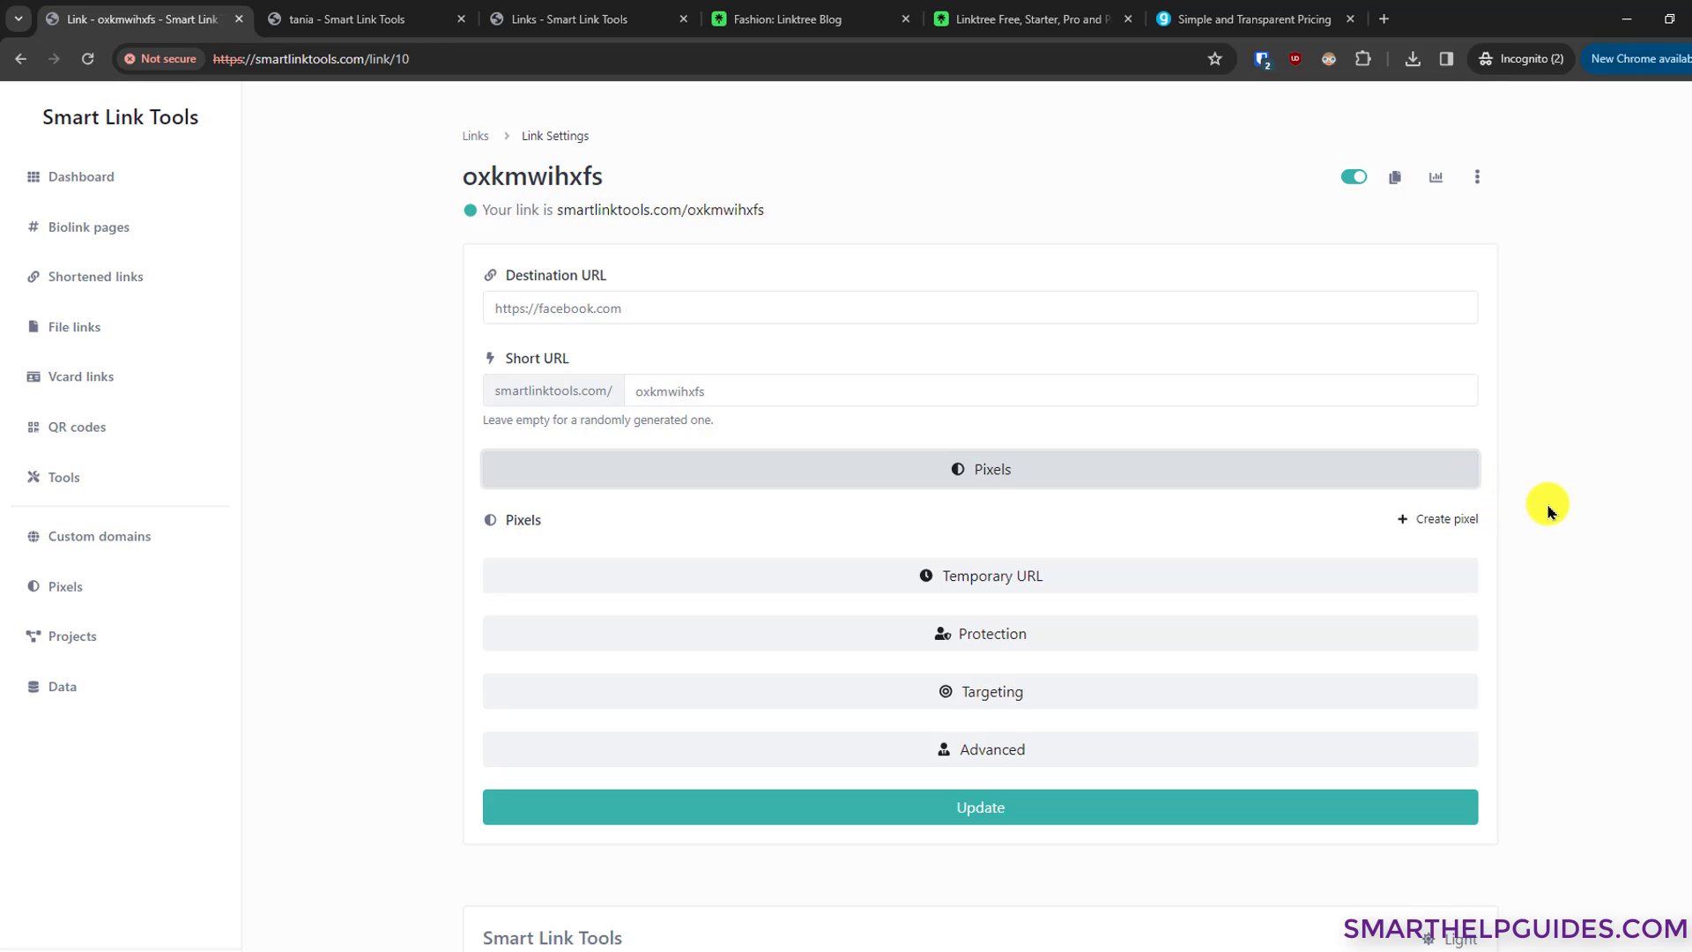
click(1004, 480)
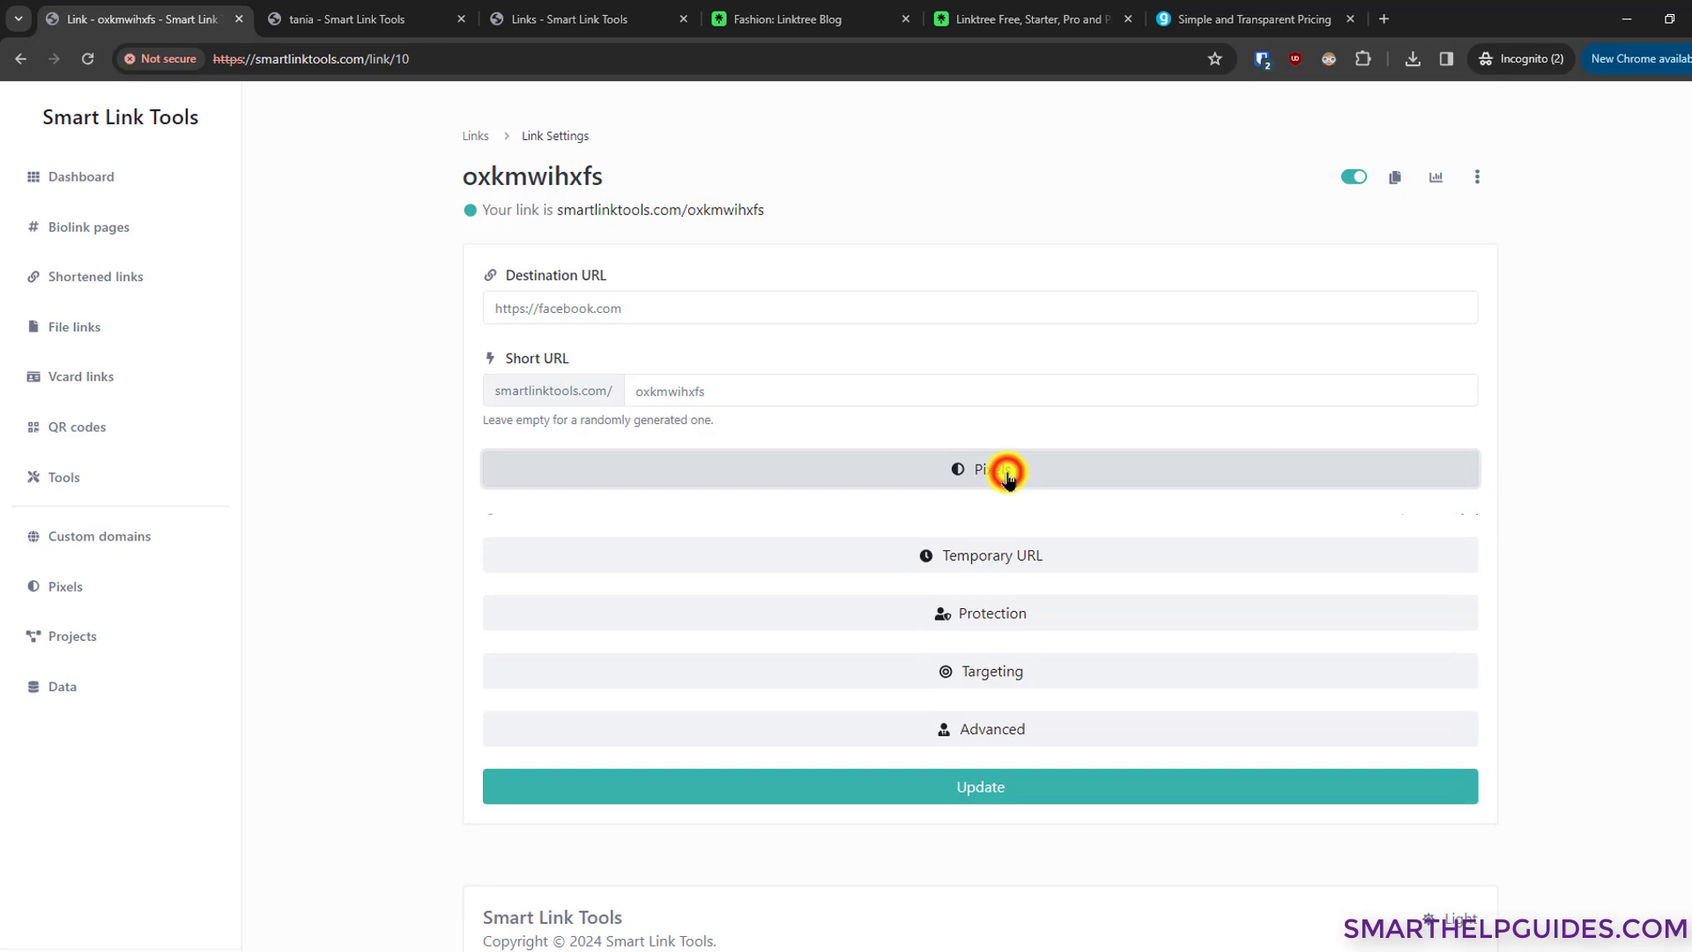
click(1044, 534)
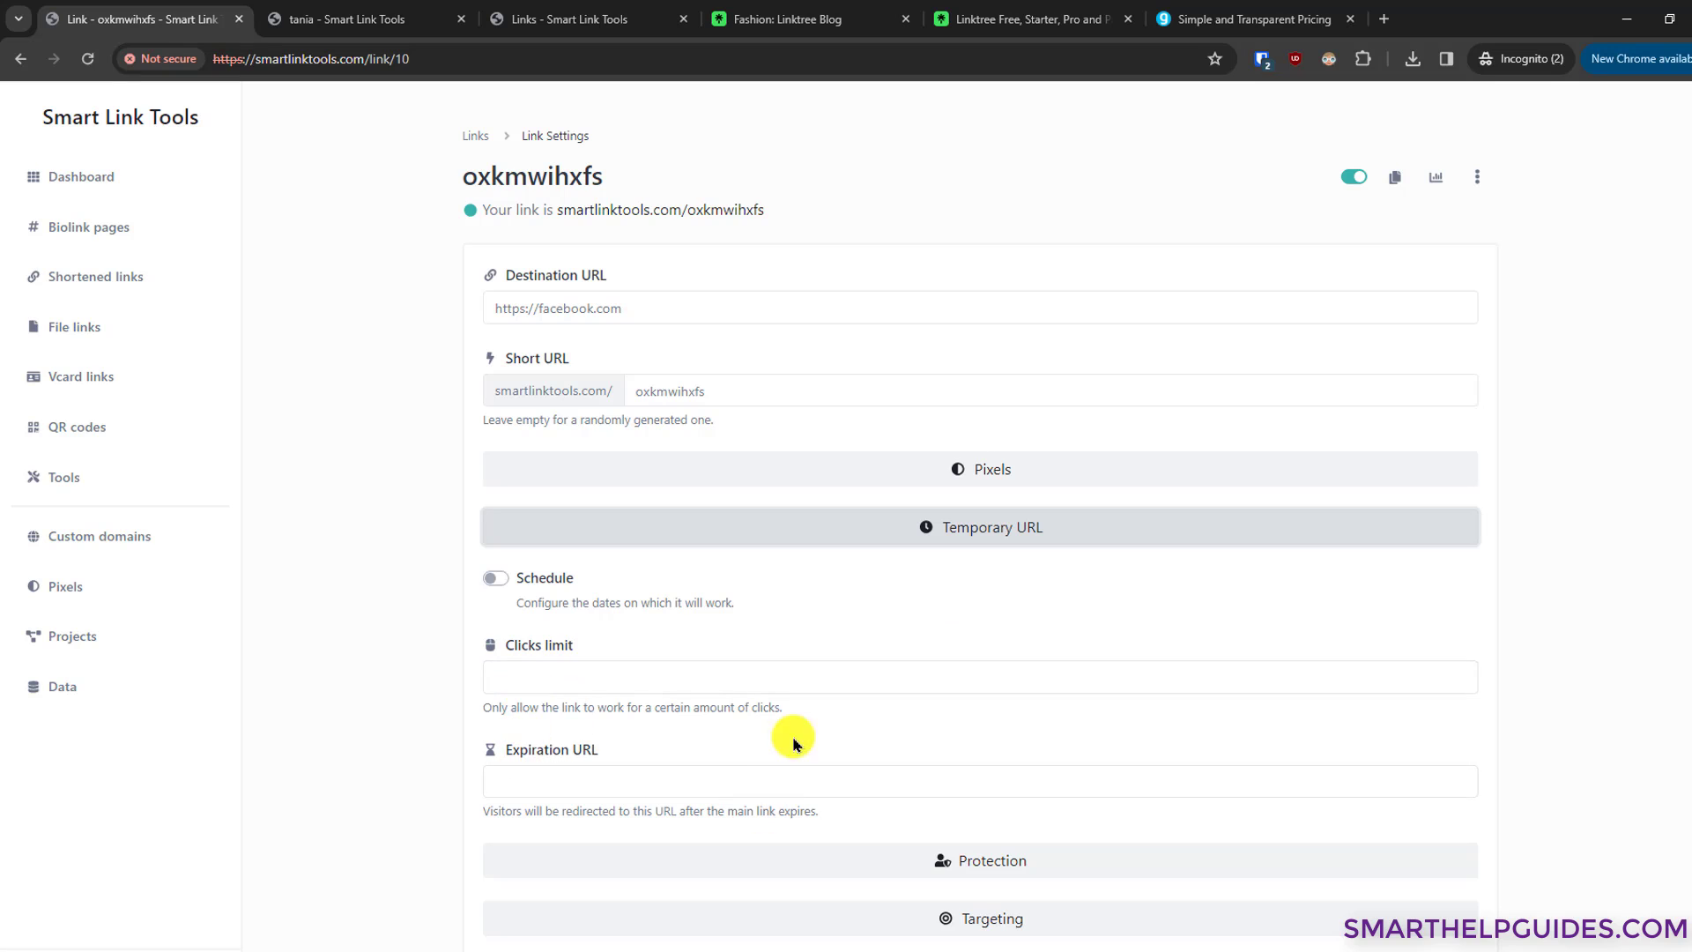
click(932, 527)
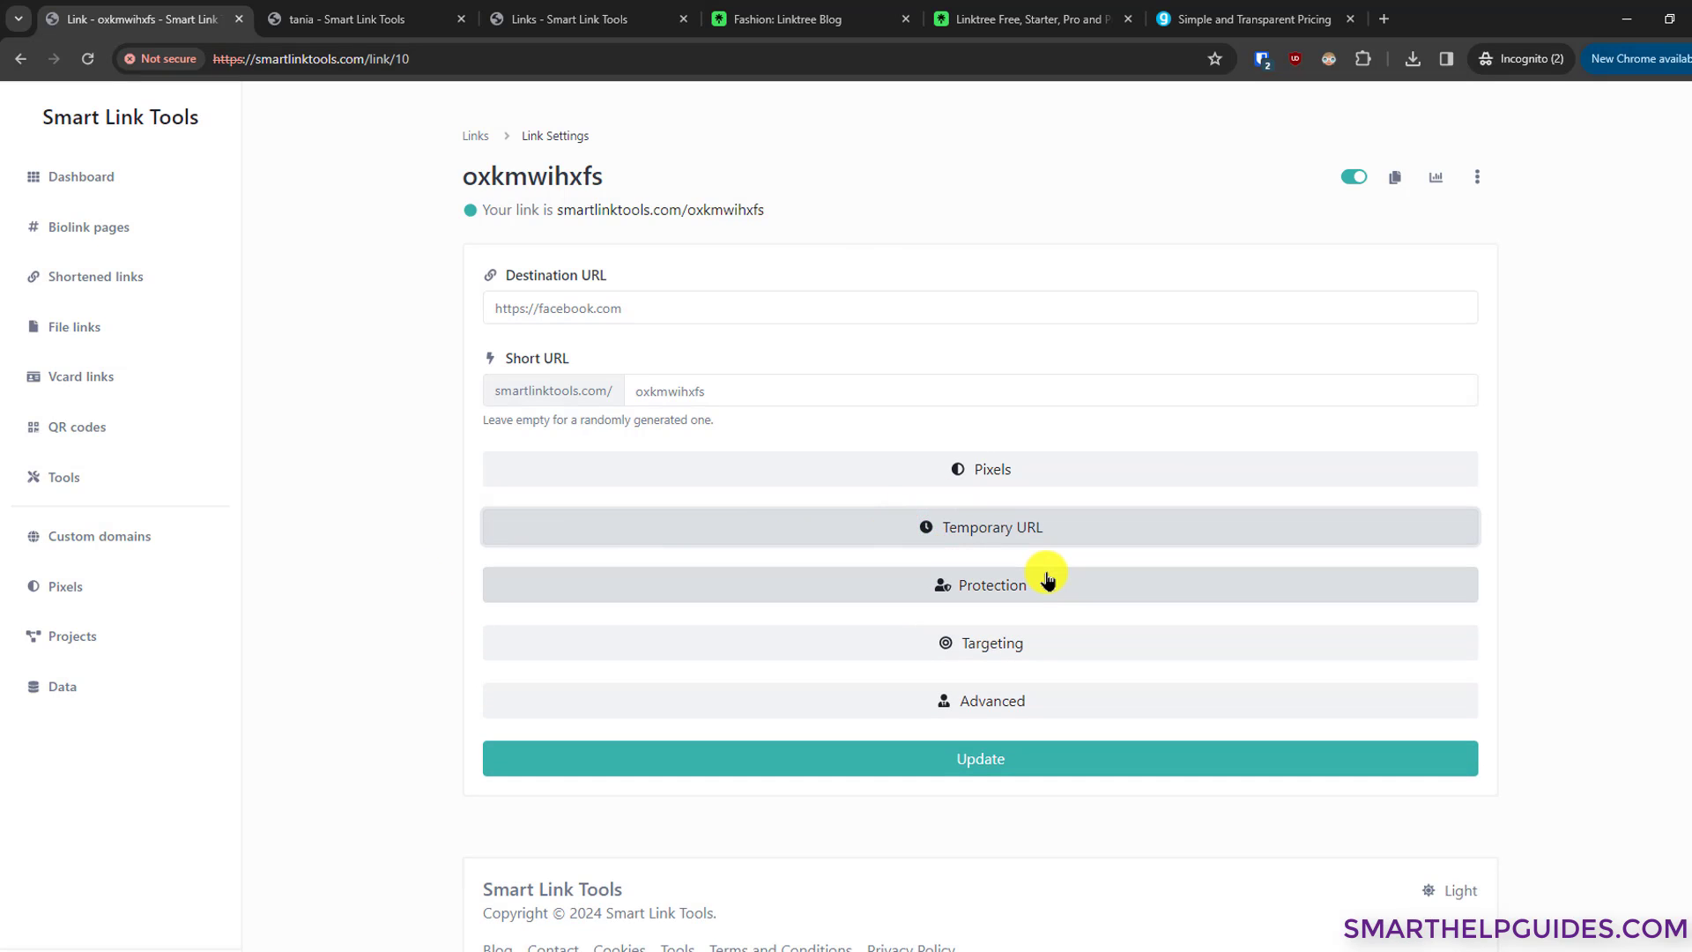
click(1041, 583)
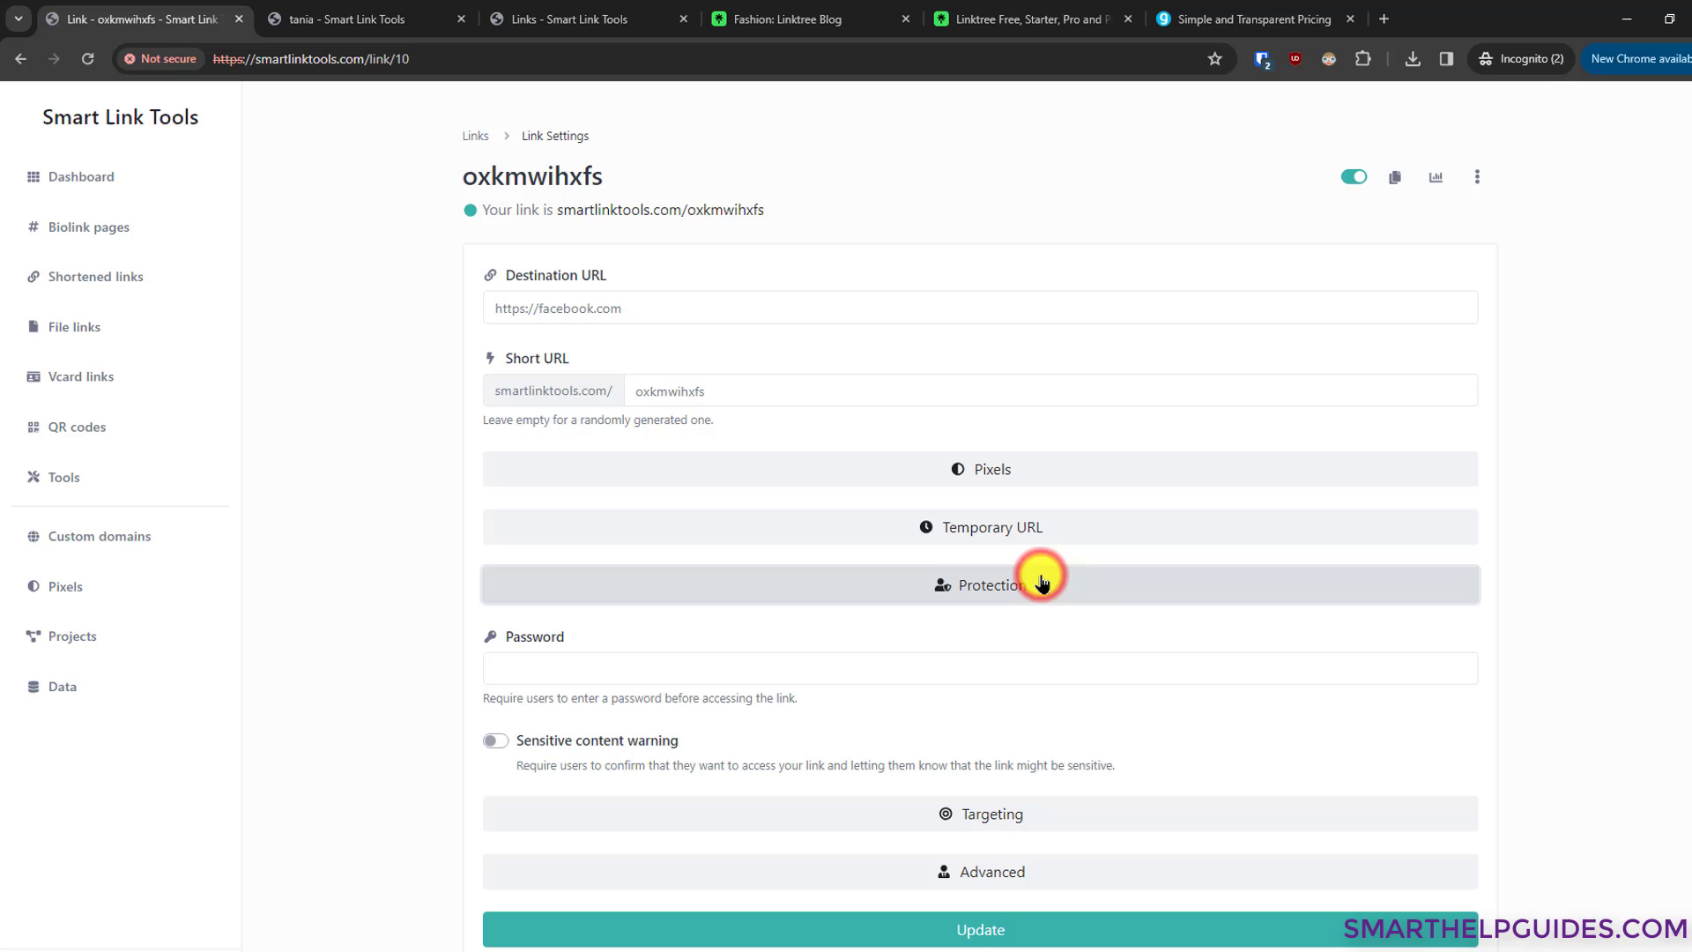
scroll(661, 647, down, 1)
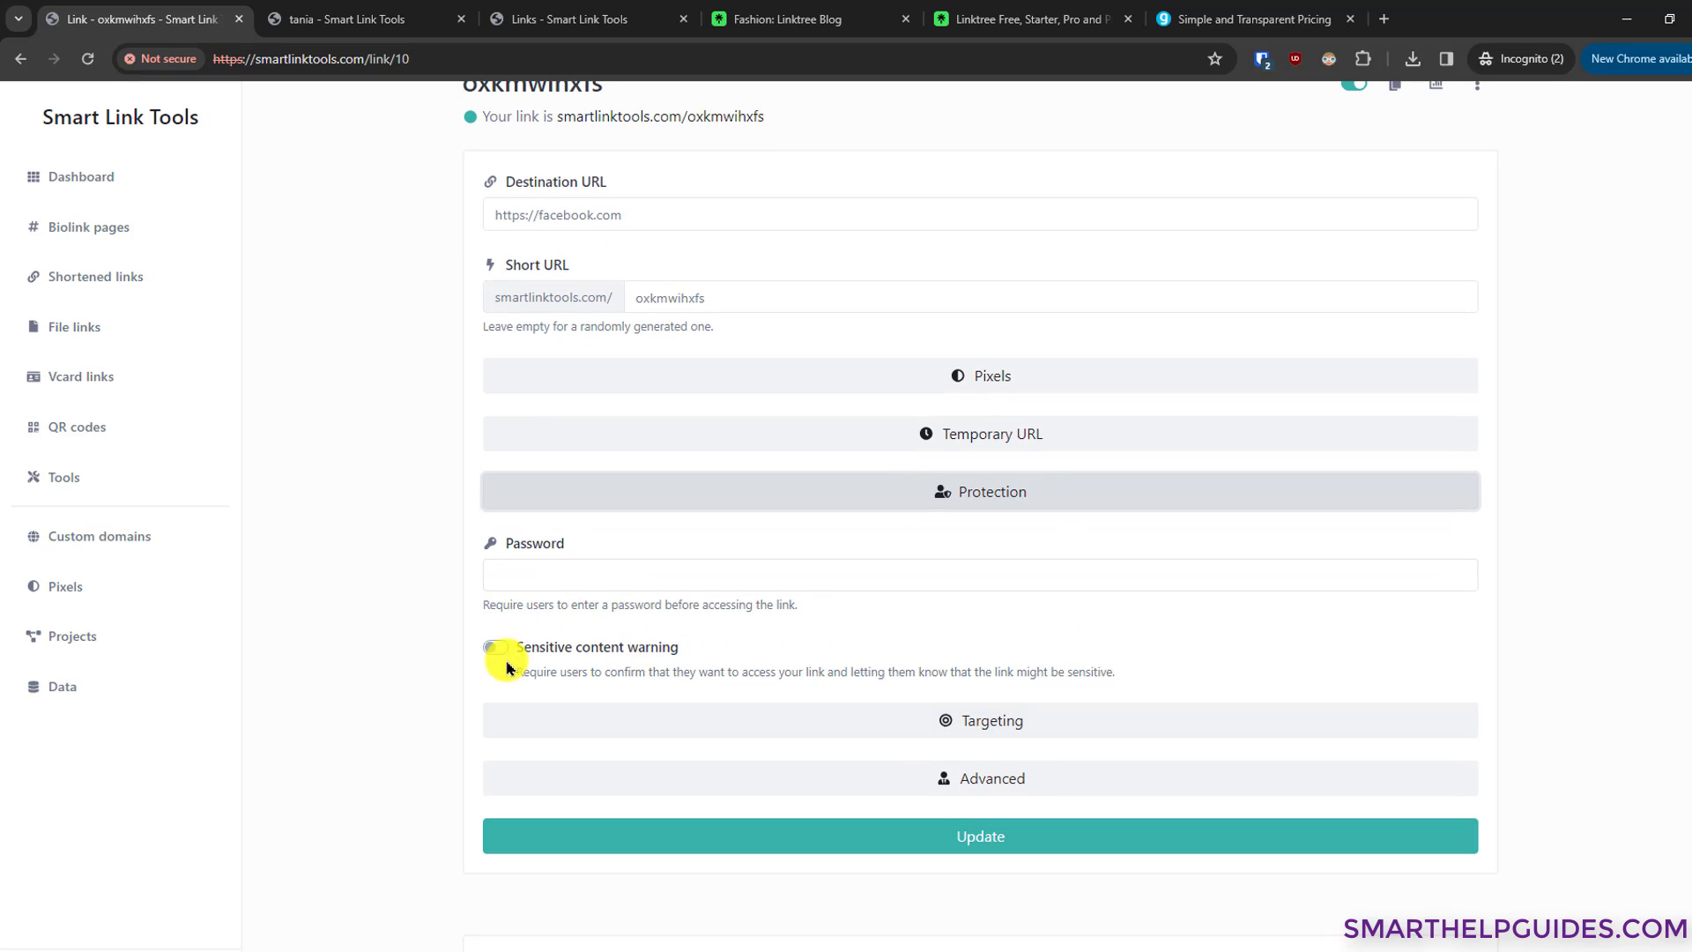
click(938, 501)
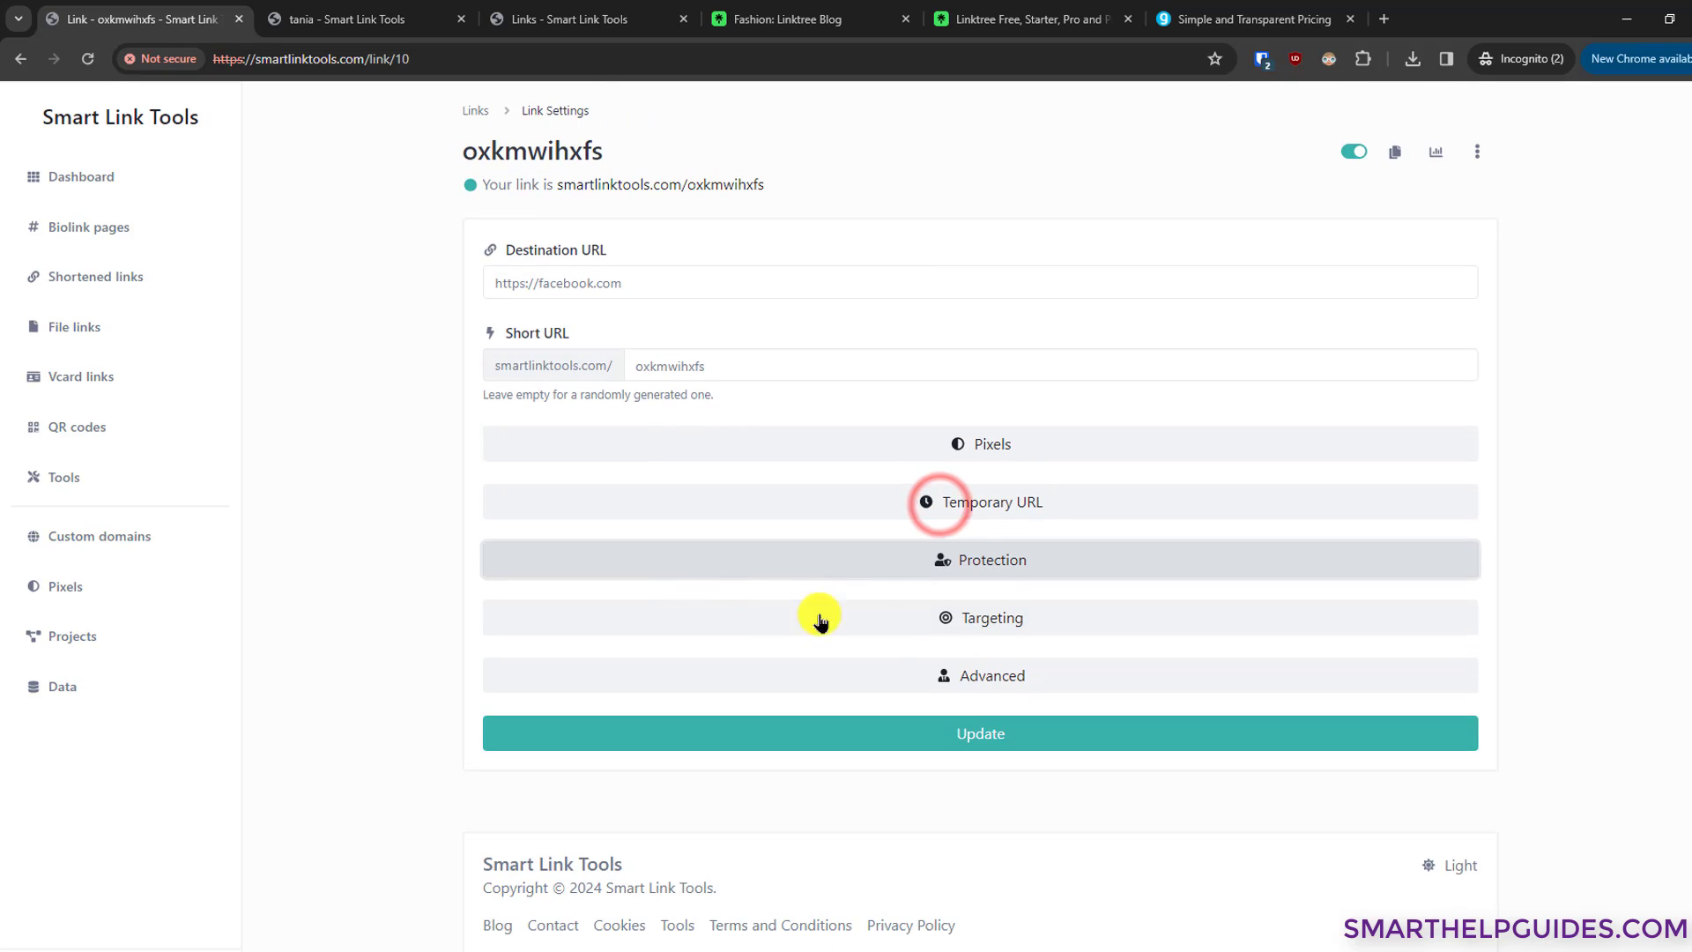
Step: Enable the sensitive content warning, then visit the short link and accept the warning page
click(994, 544)
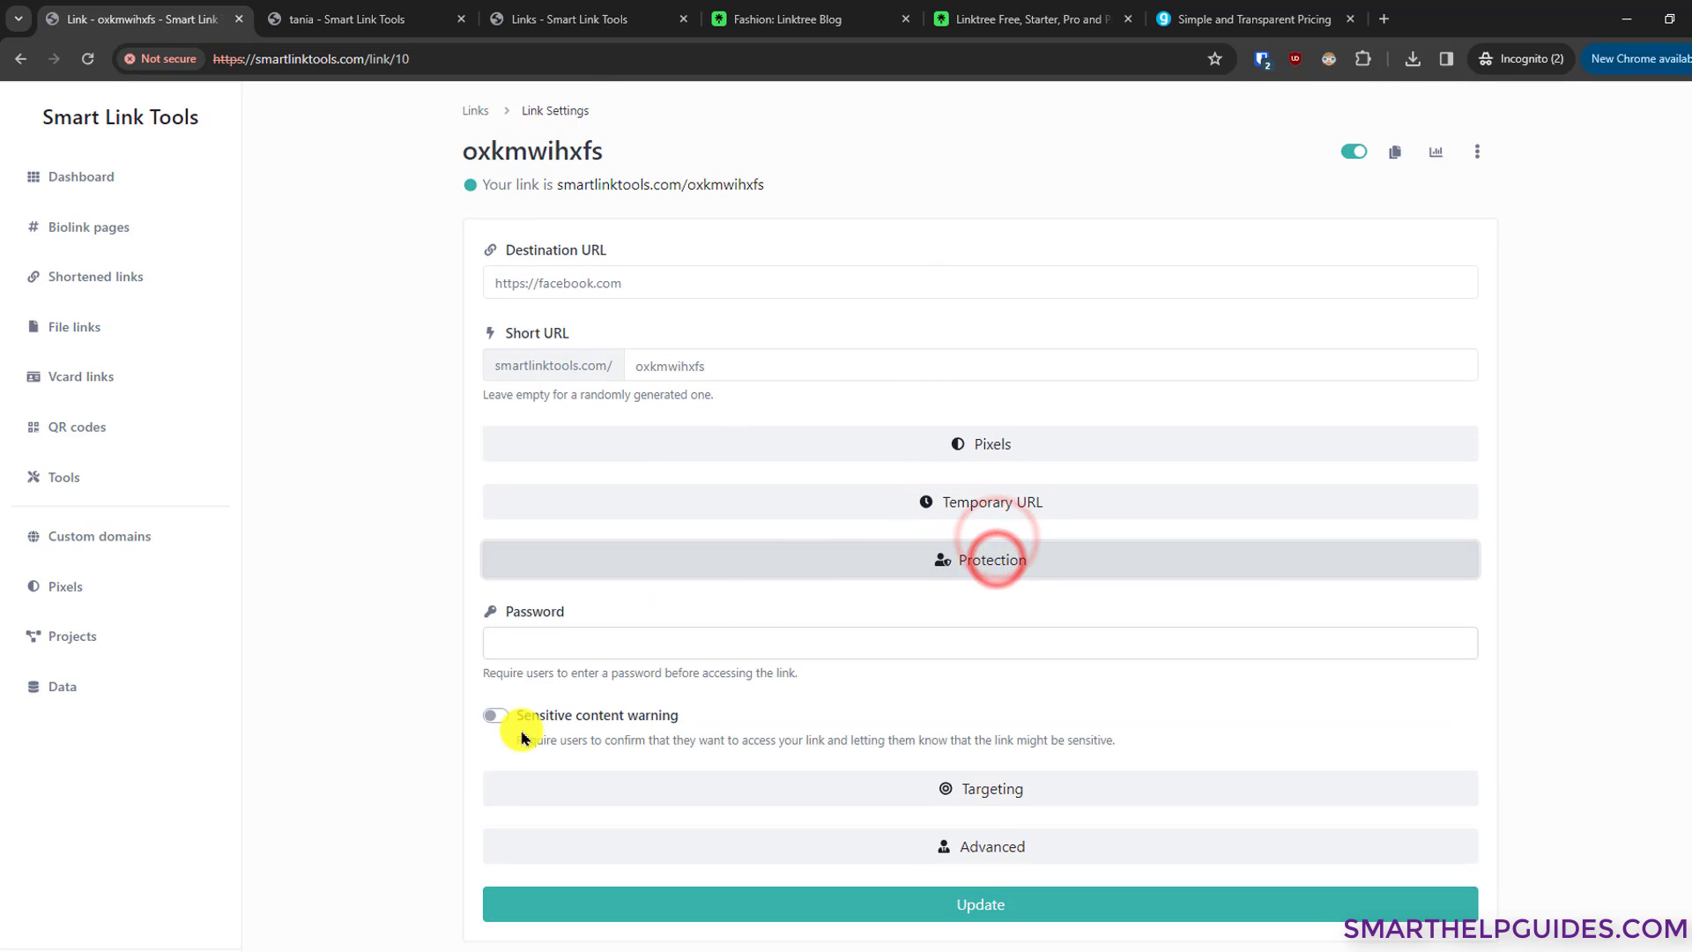
click(492, 714)
scroll(559, 370, up, 1)
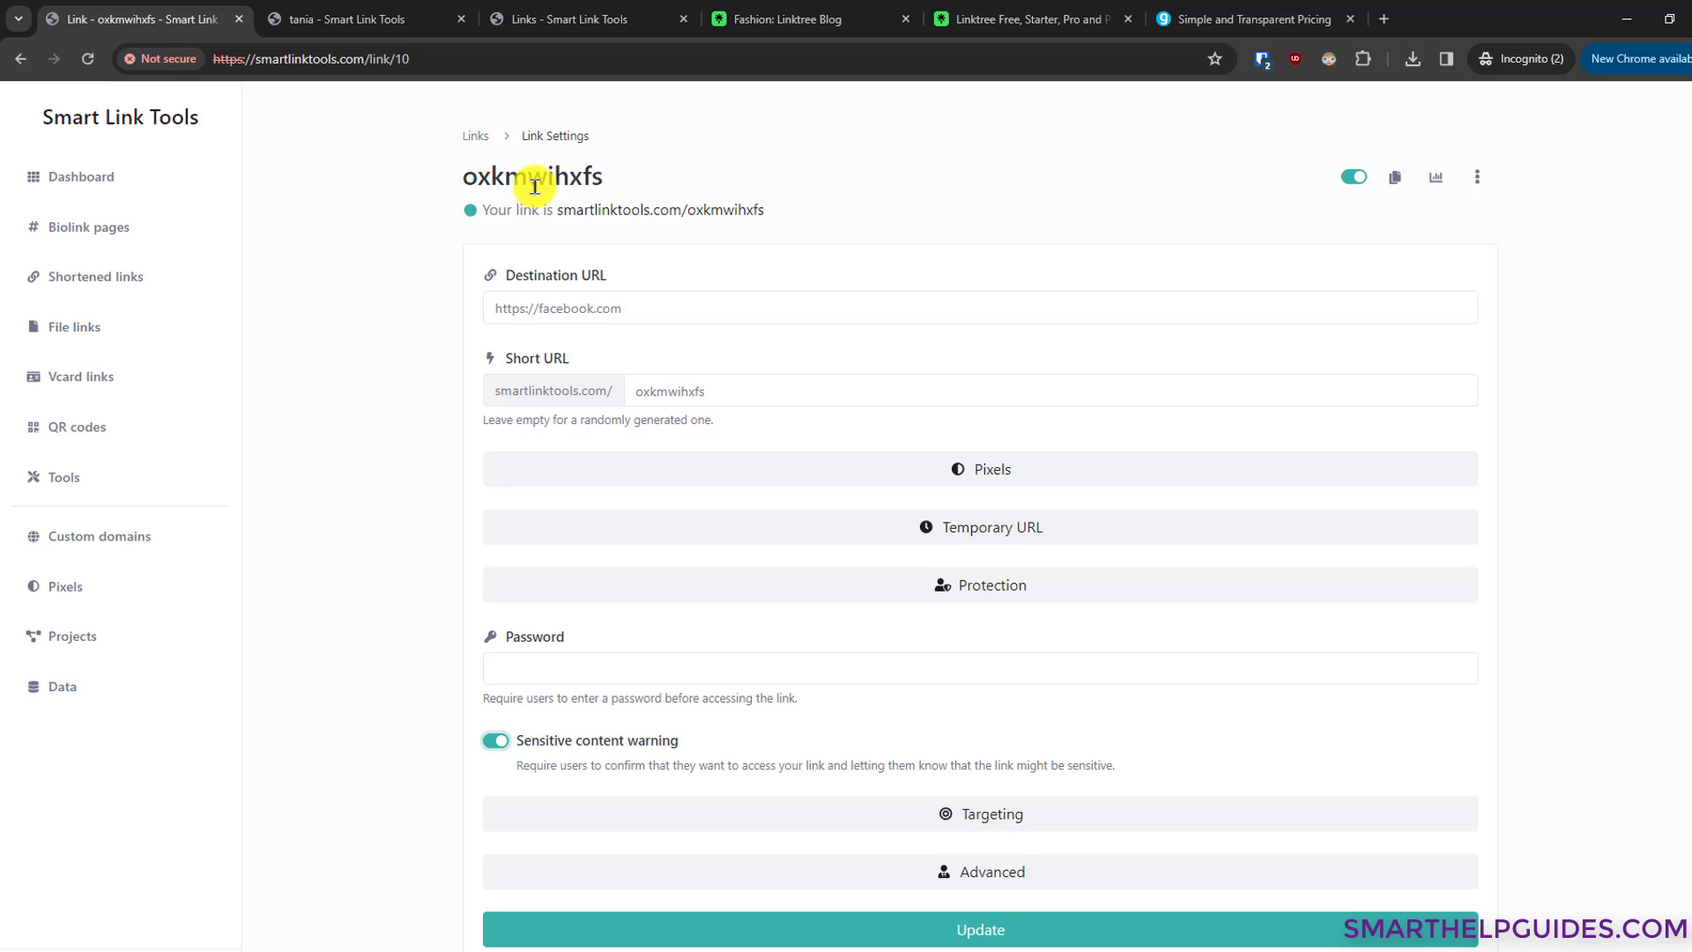
right_click(691, 211)
click(713, 228)
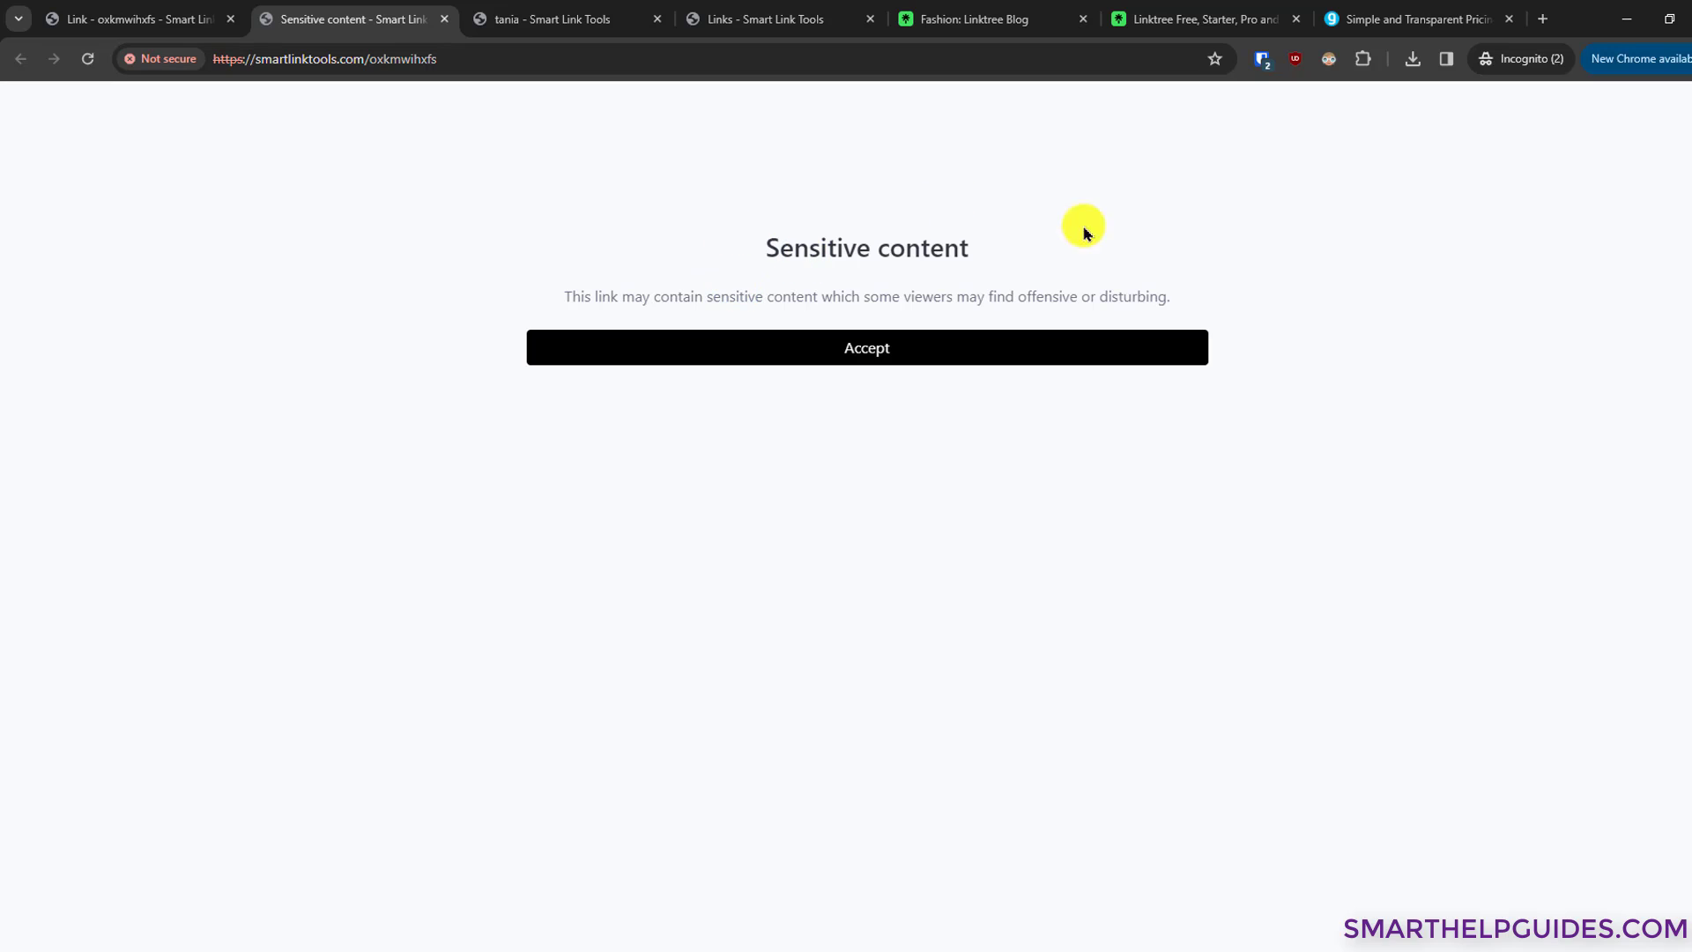
click(912, 351)
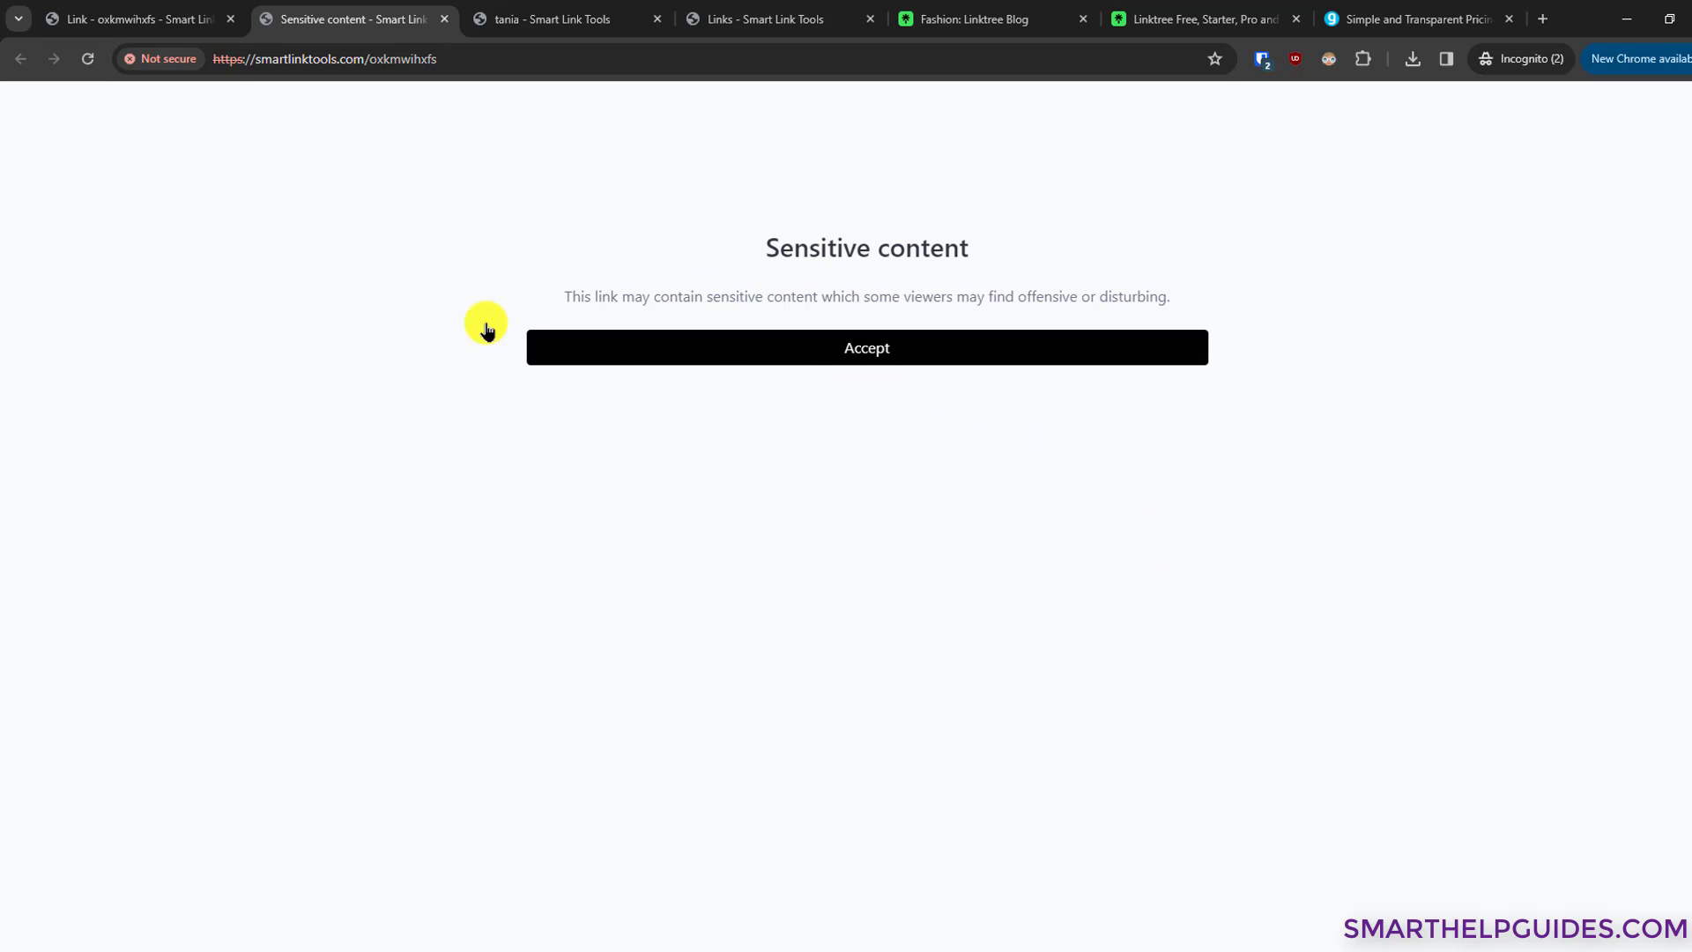
click(159, 10)
scroll(793, 464, down, 2)
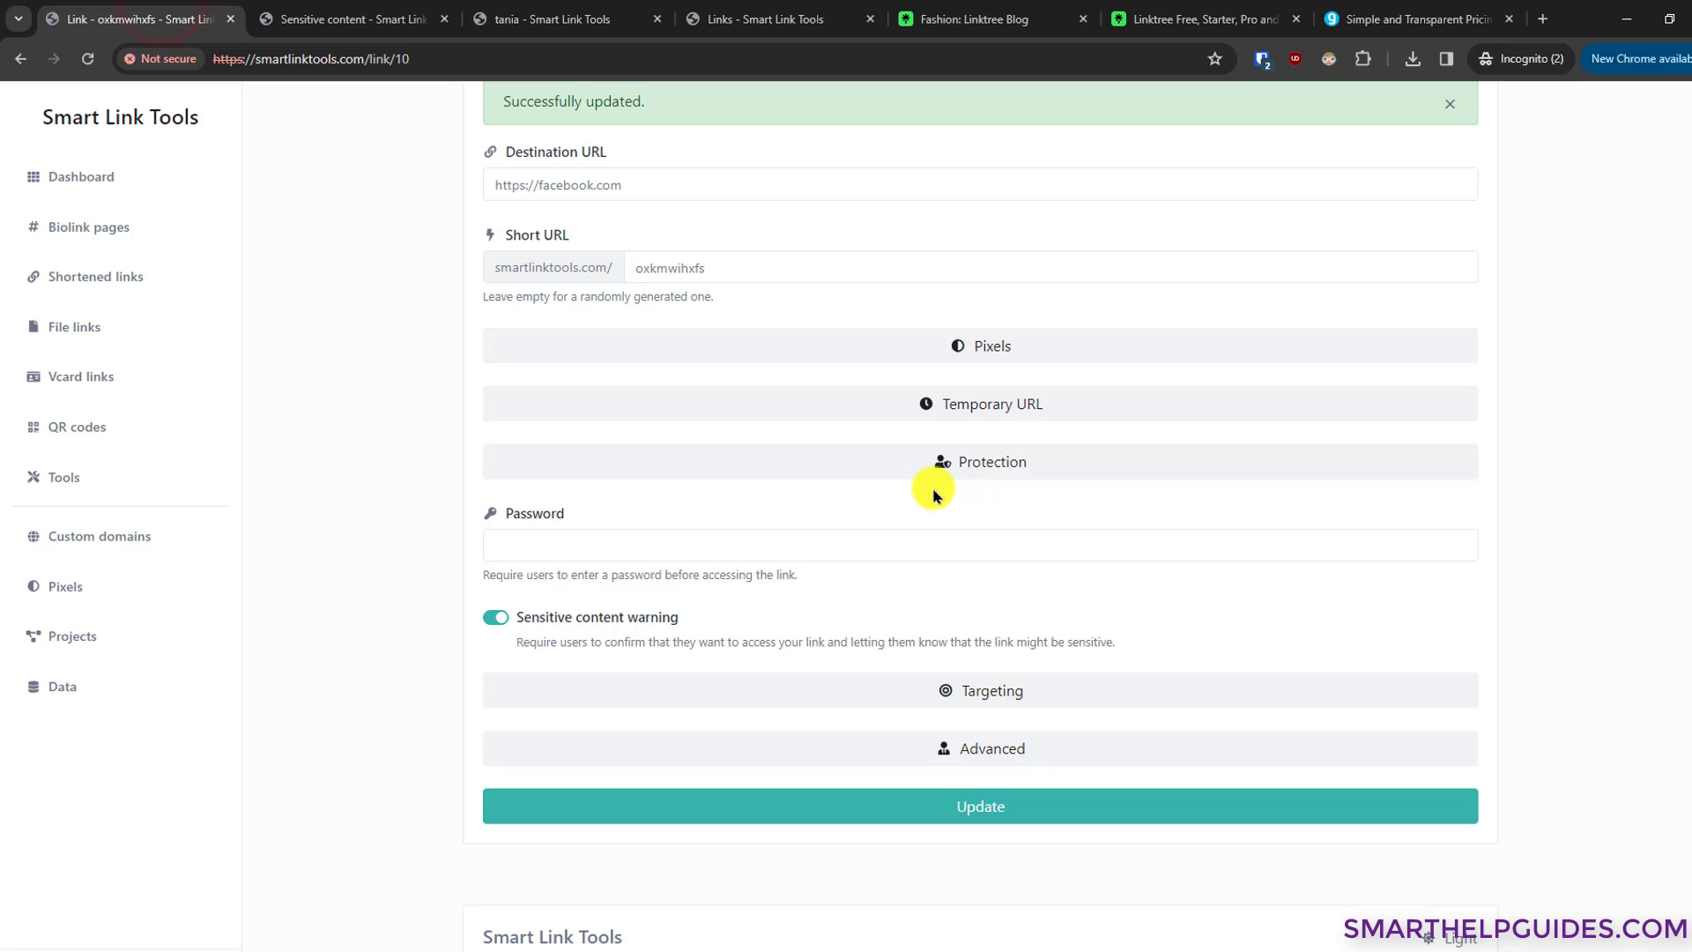
Step: Set targeting type to Country, add and remove an Equatorial Guinea rule, and save the link
click(944, 466)
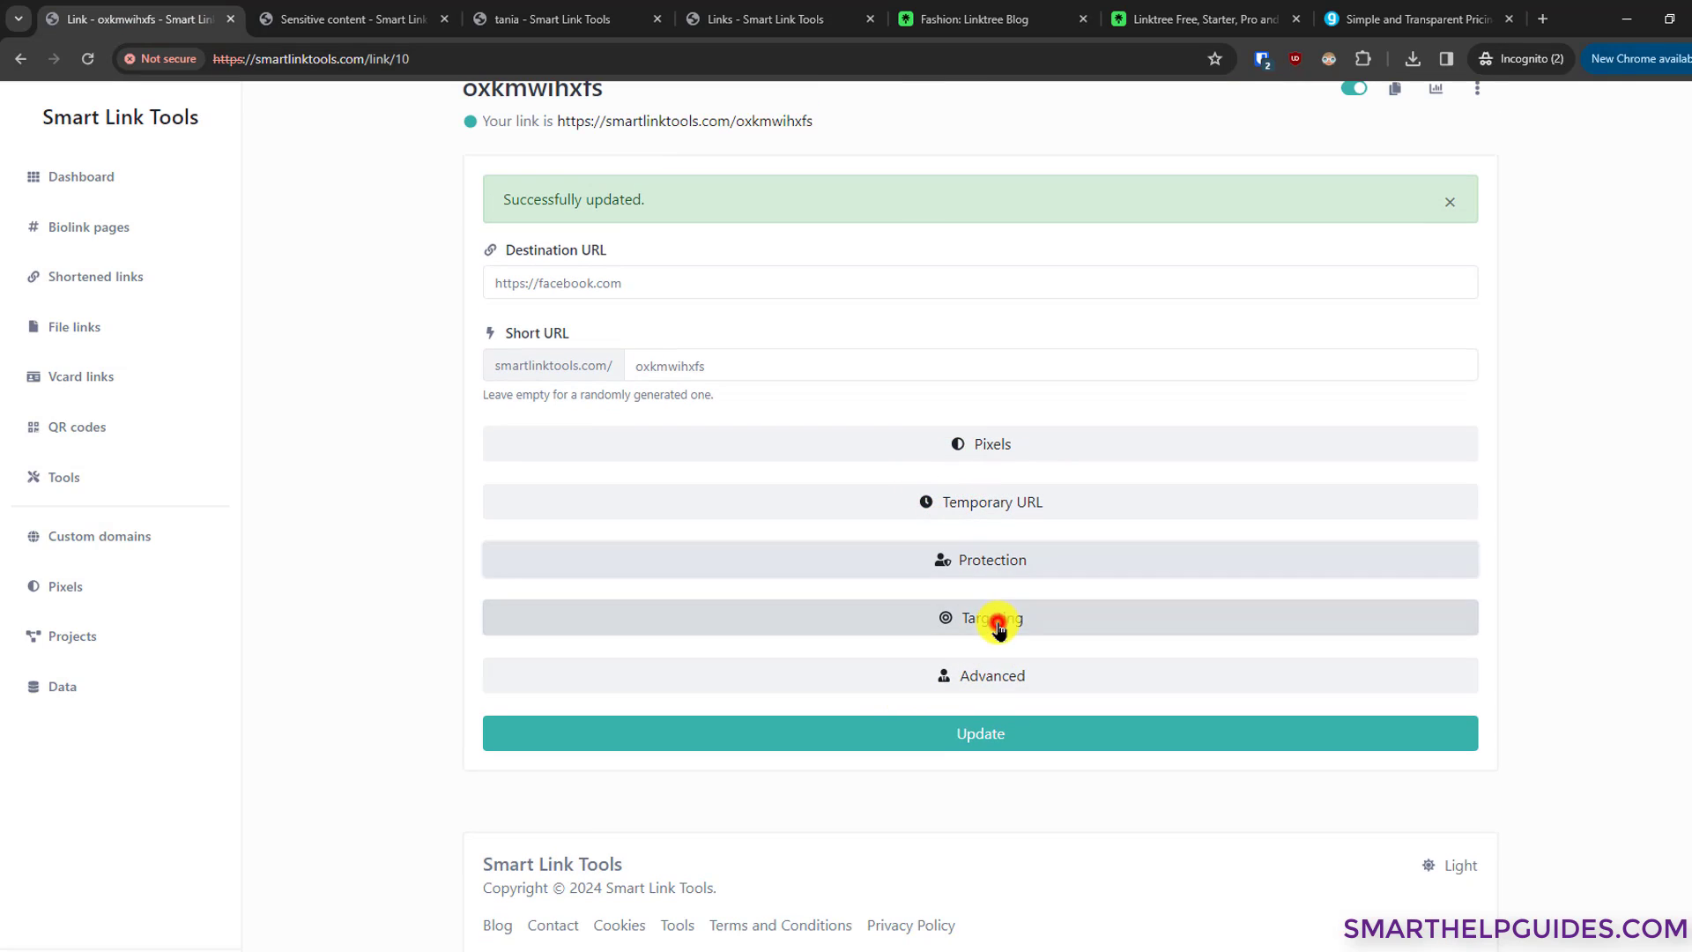
click(994, 619)
click(536, 615)
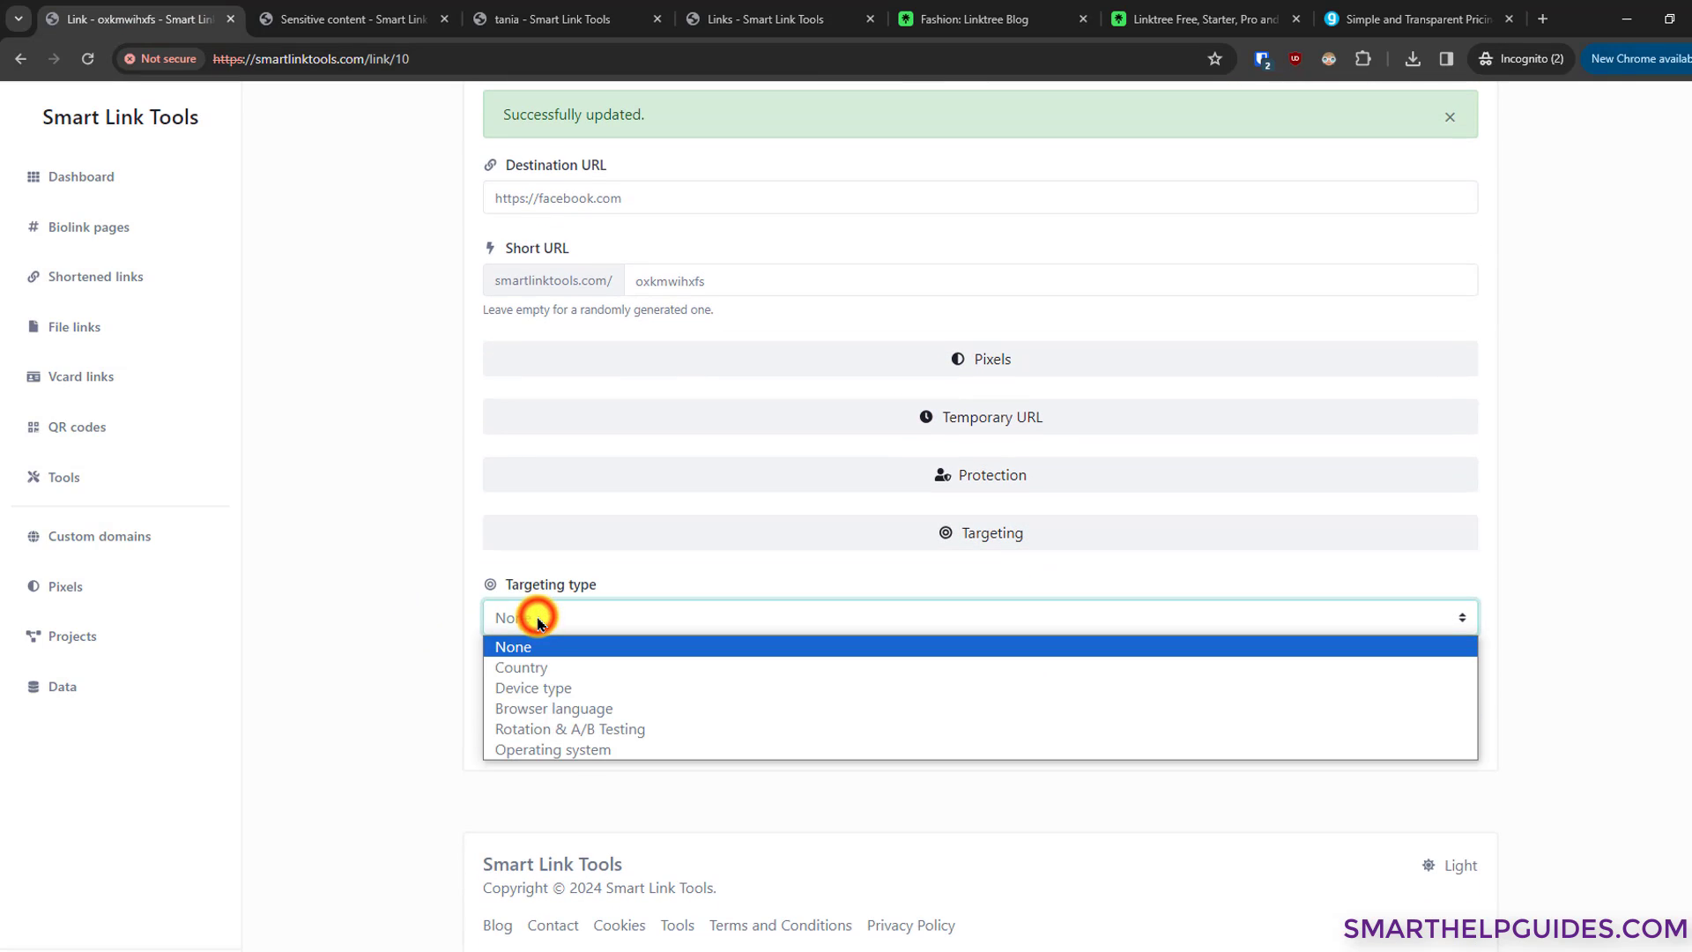
click(550, 665)
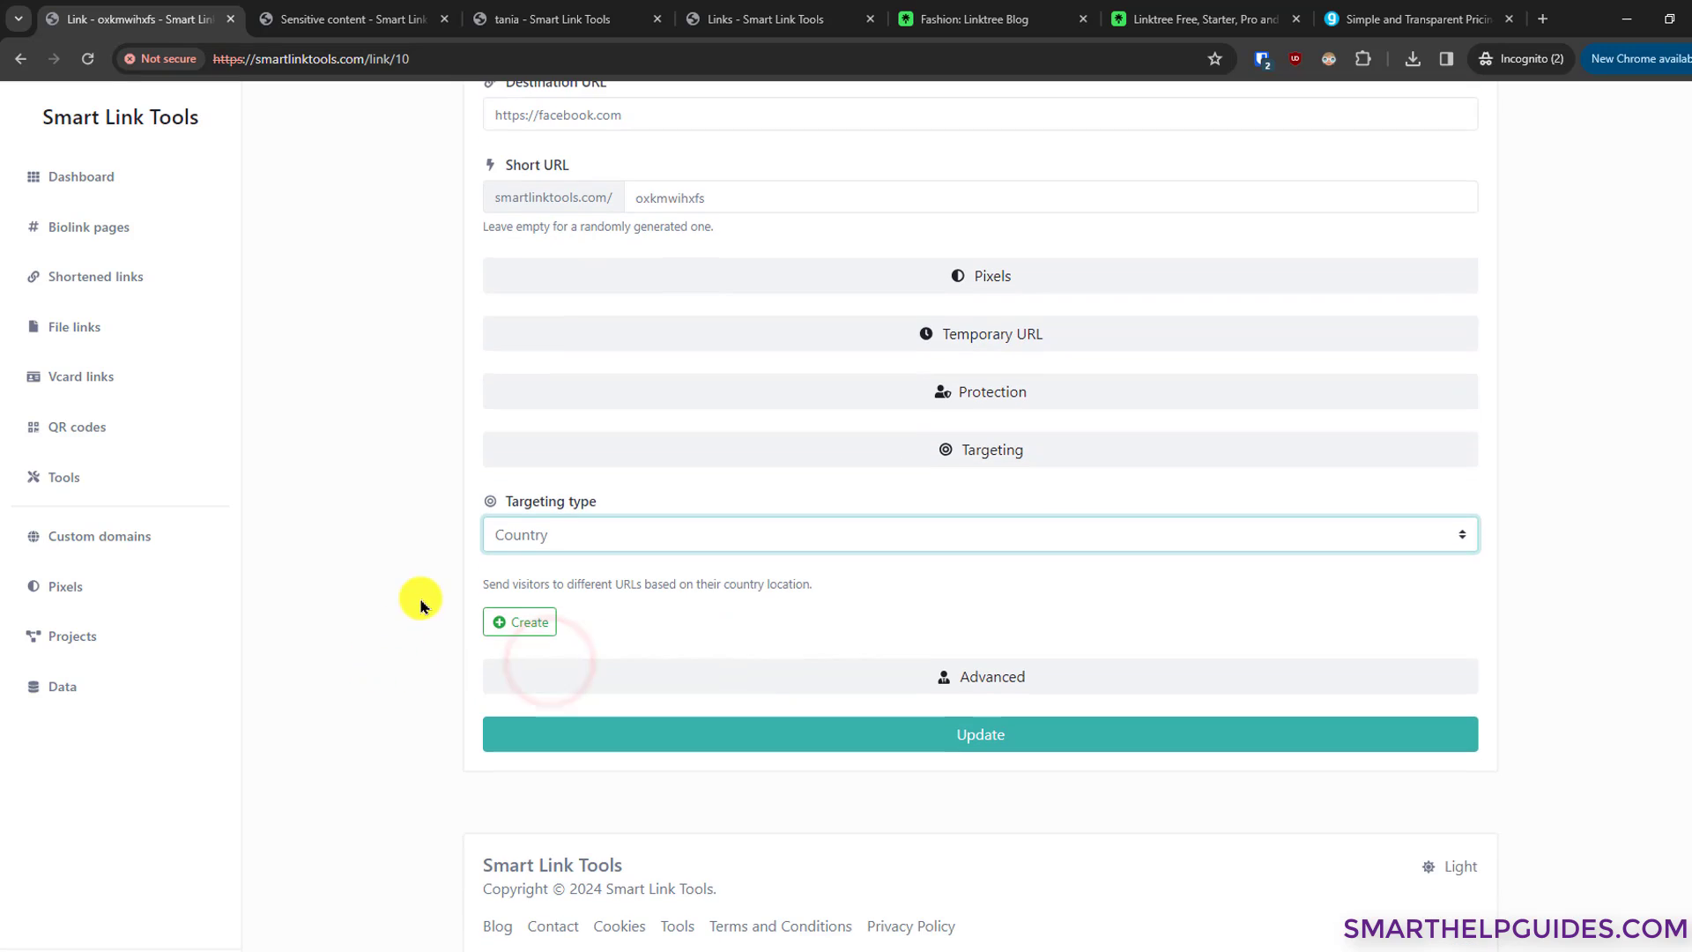
click(531, 627)
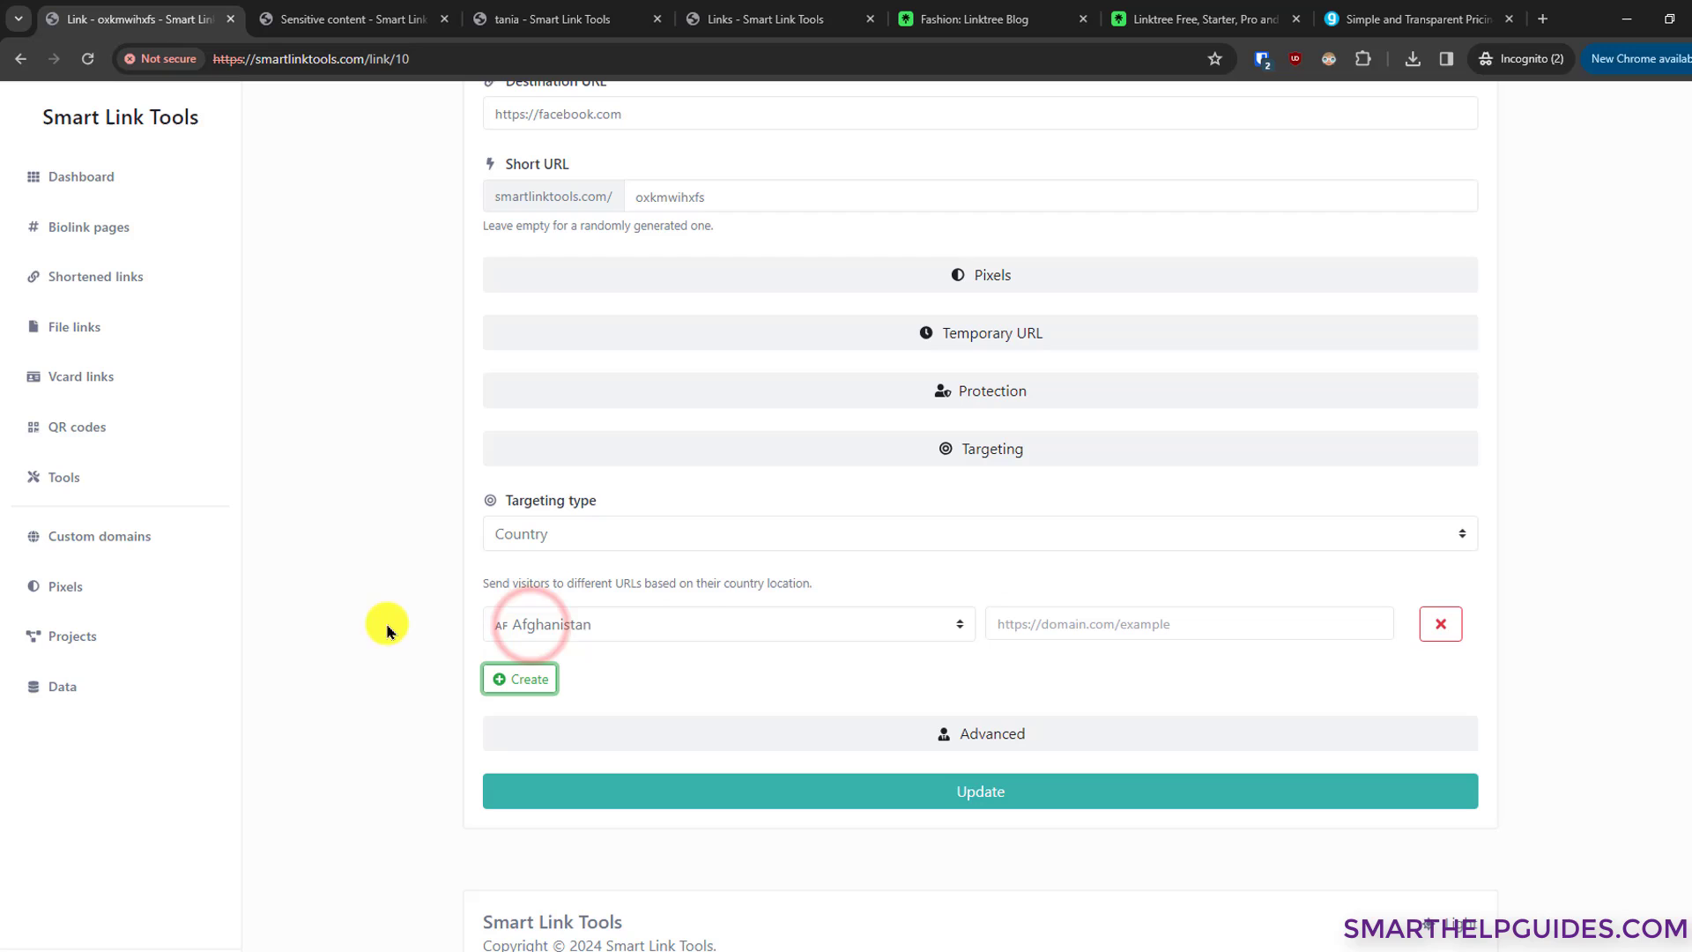
click(651, 638)
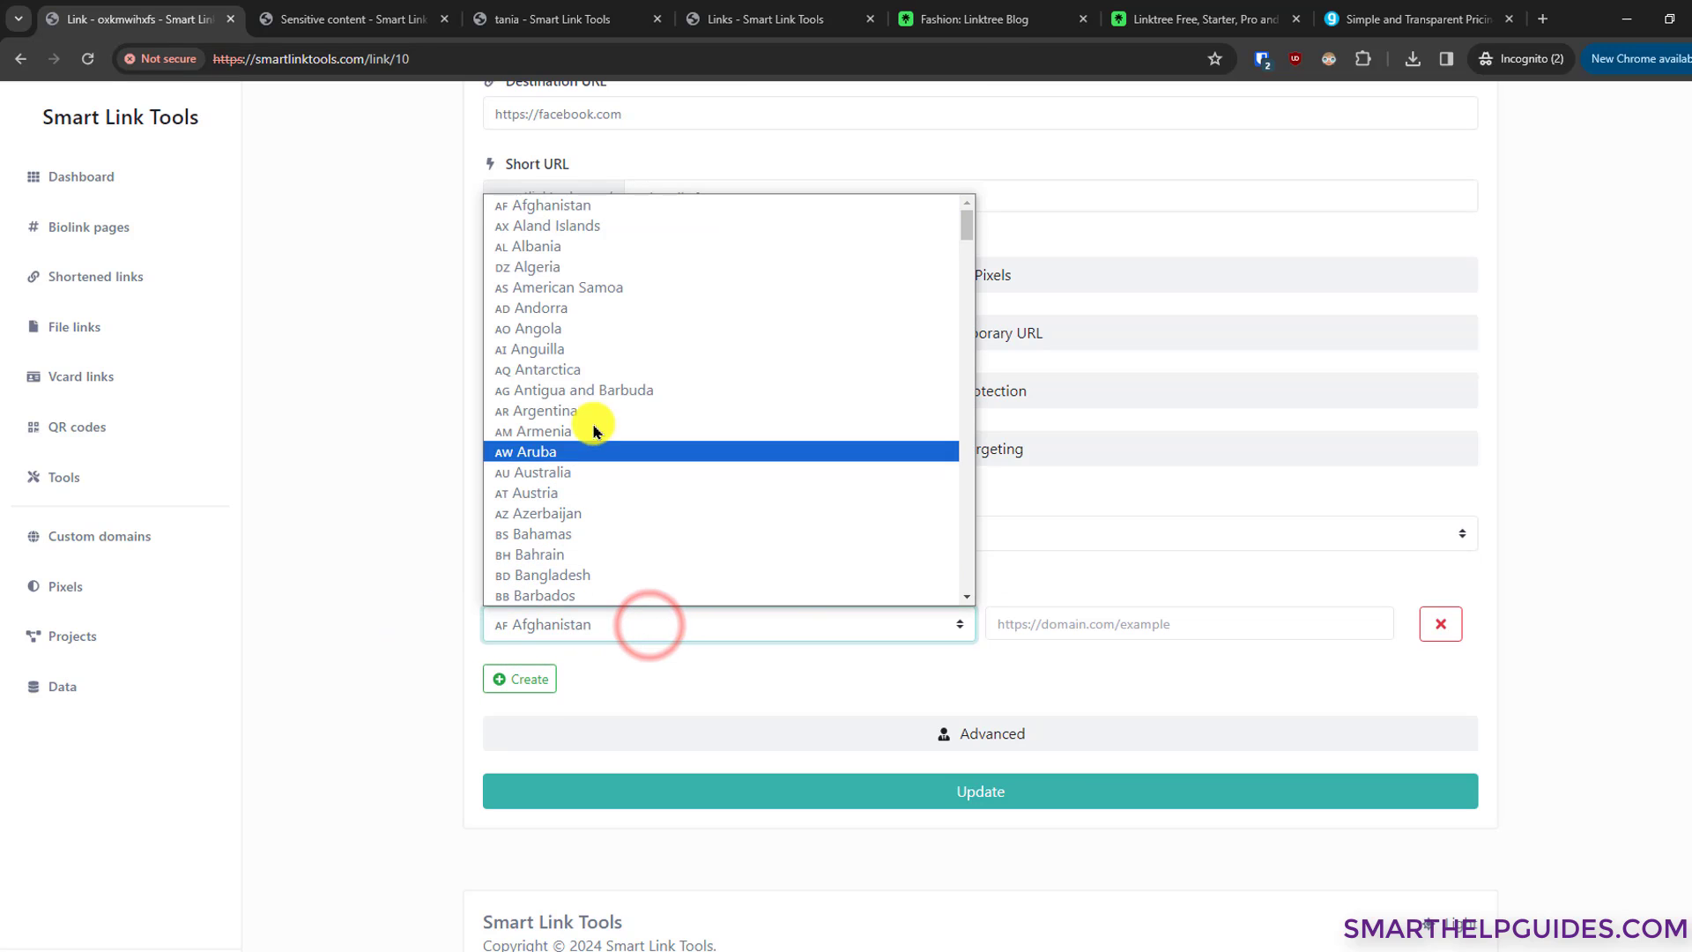
scroll(620, 383, down, 2)
scroll(624, 424, down, 5)
scroll(611, 530, down, 3)
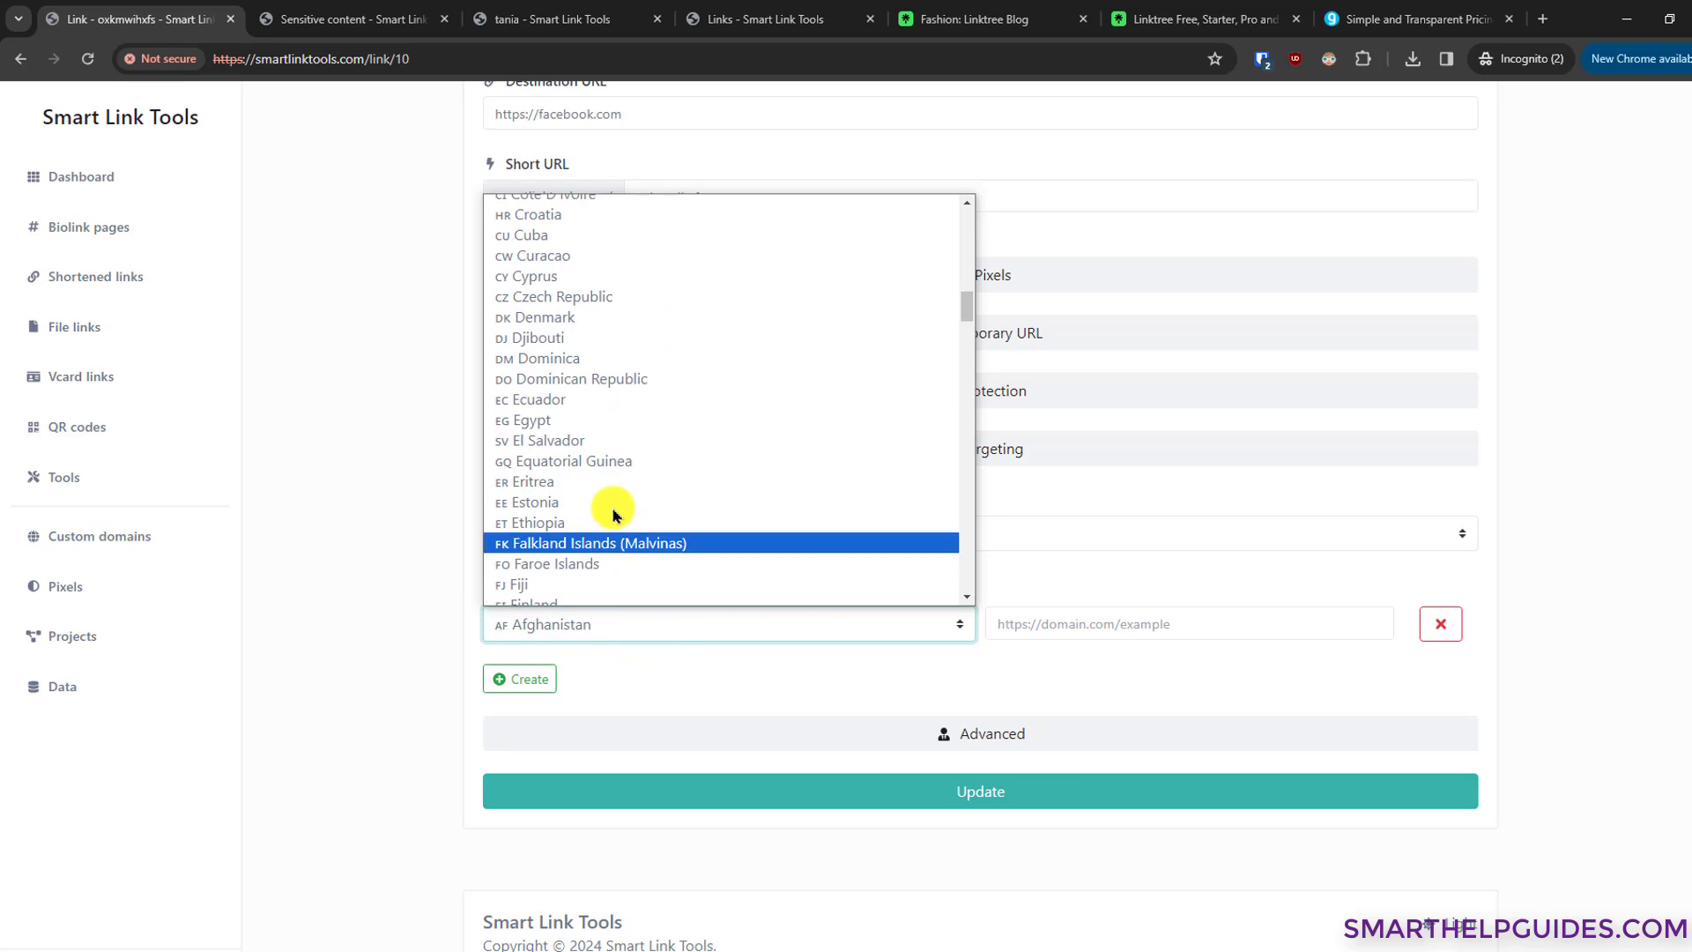
click(605, 453)
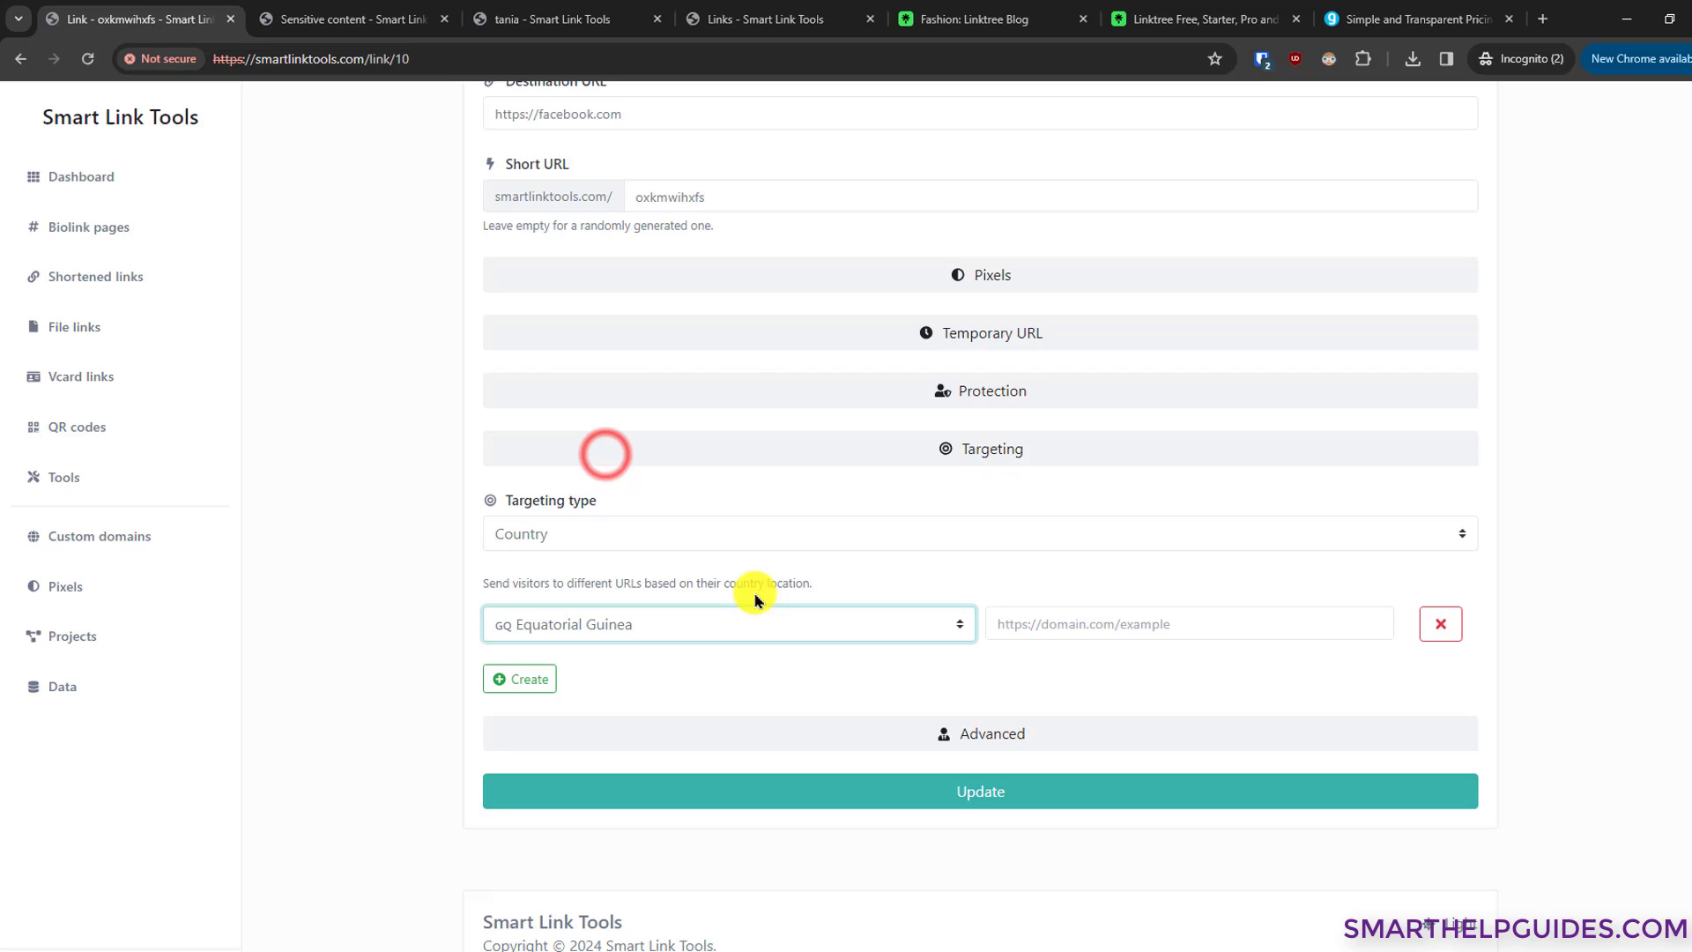
click(1118, 630)
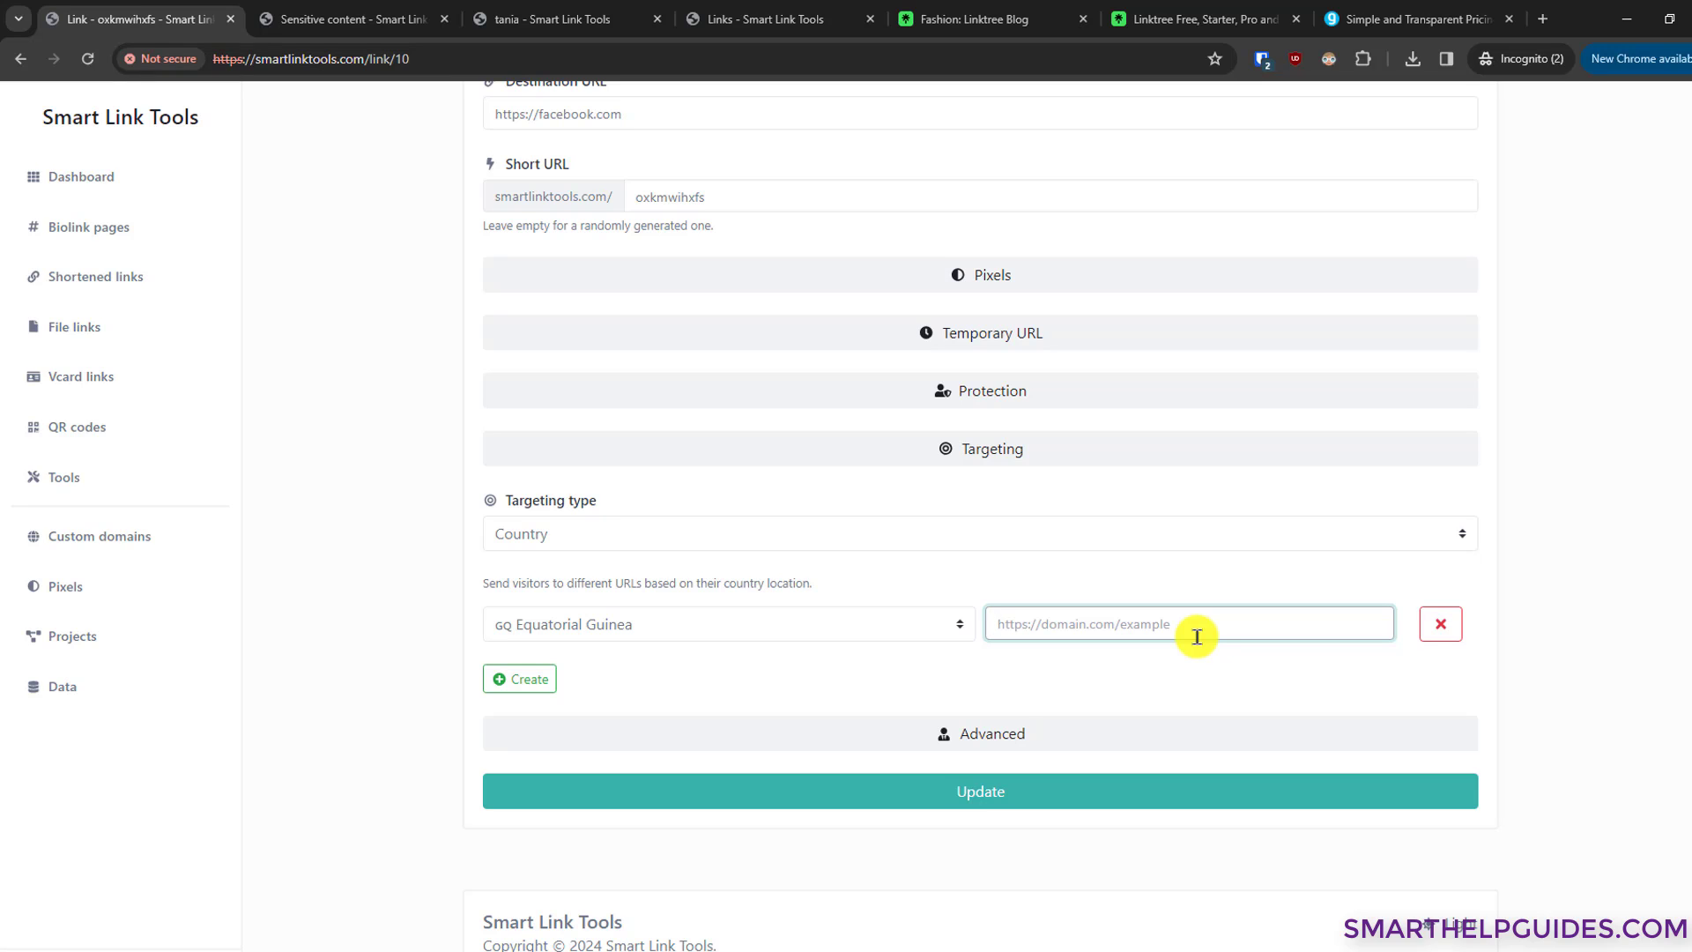
click(1442, 624)
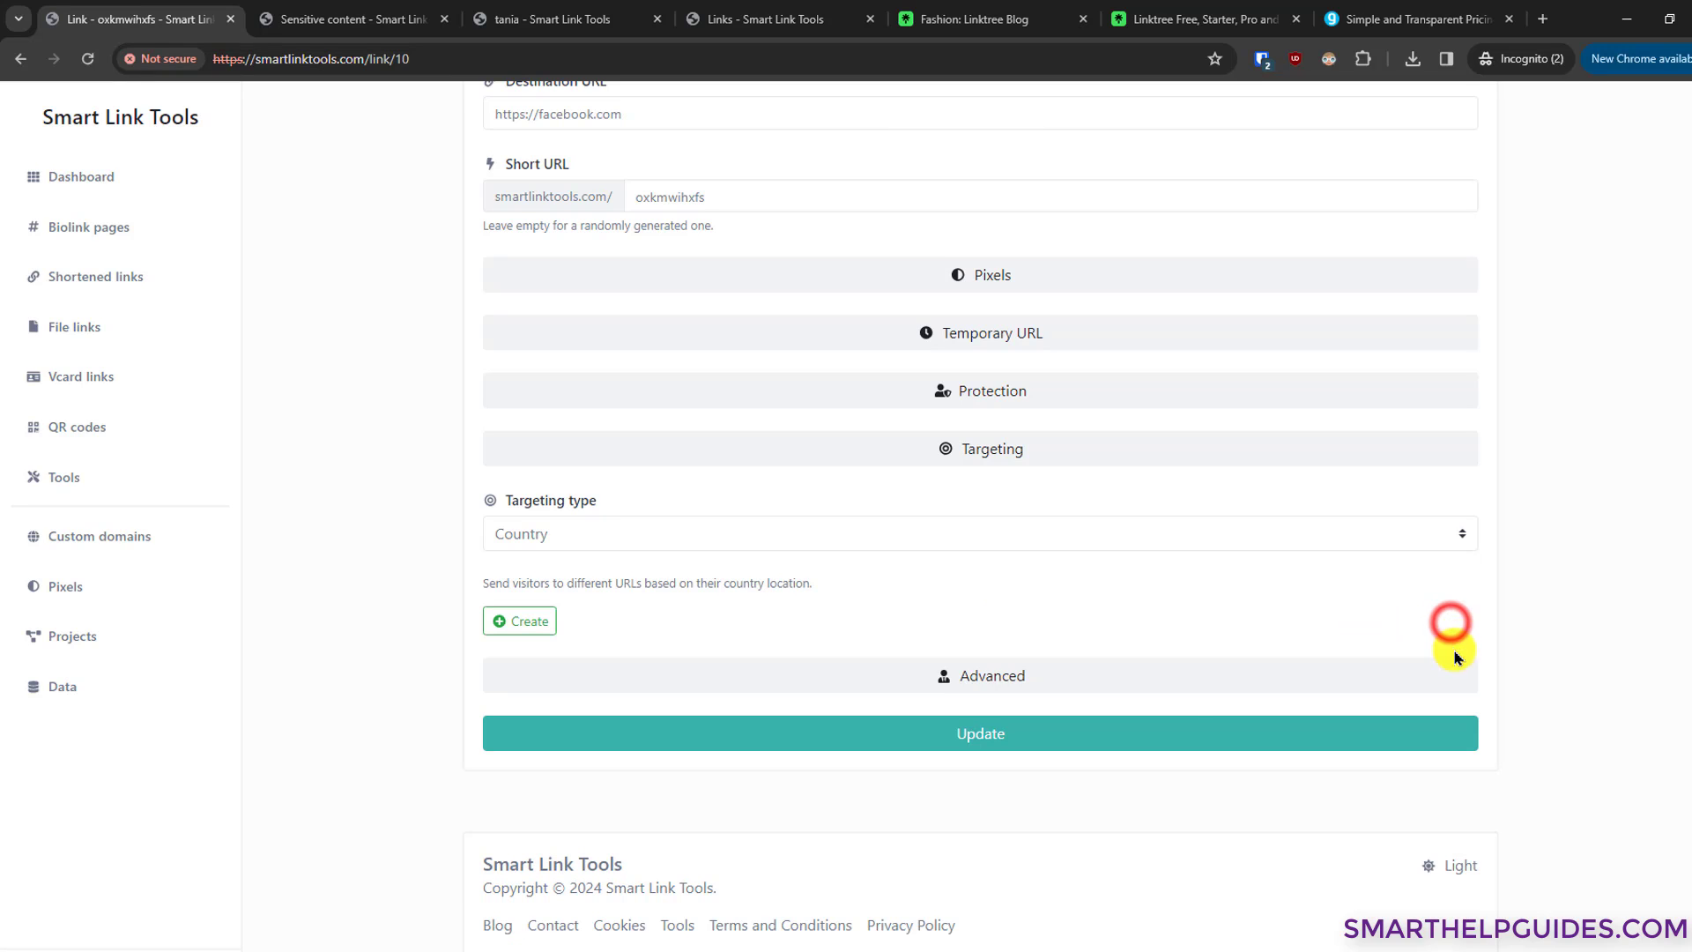
click(930, 447)
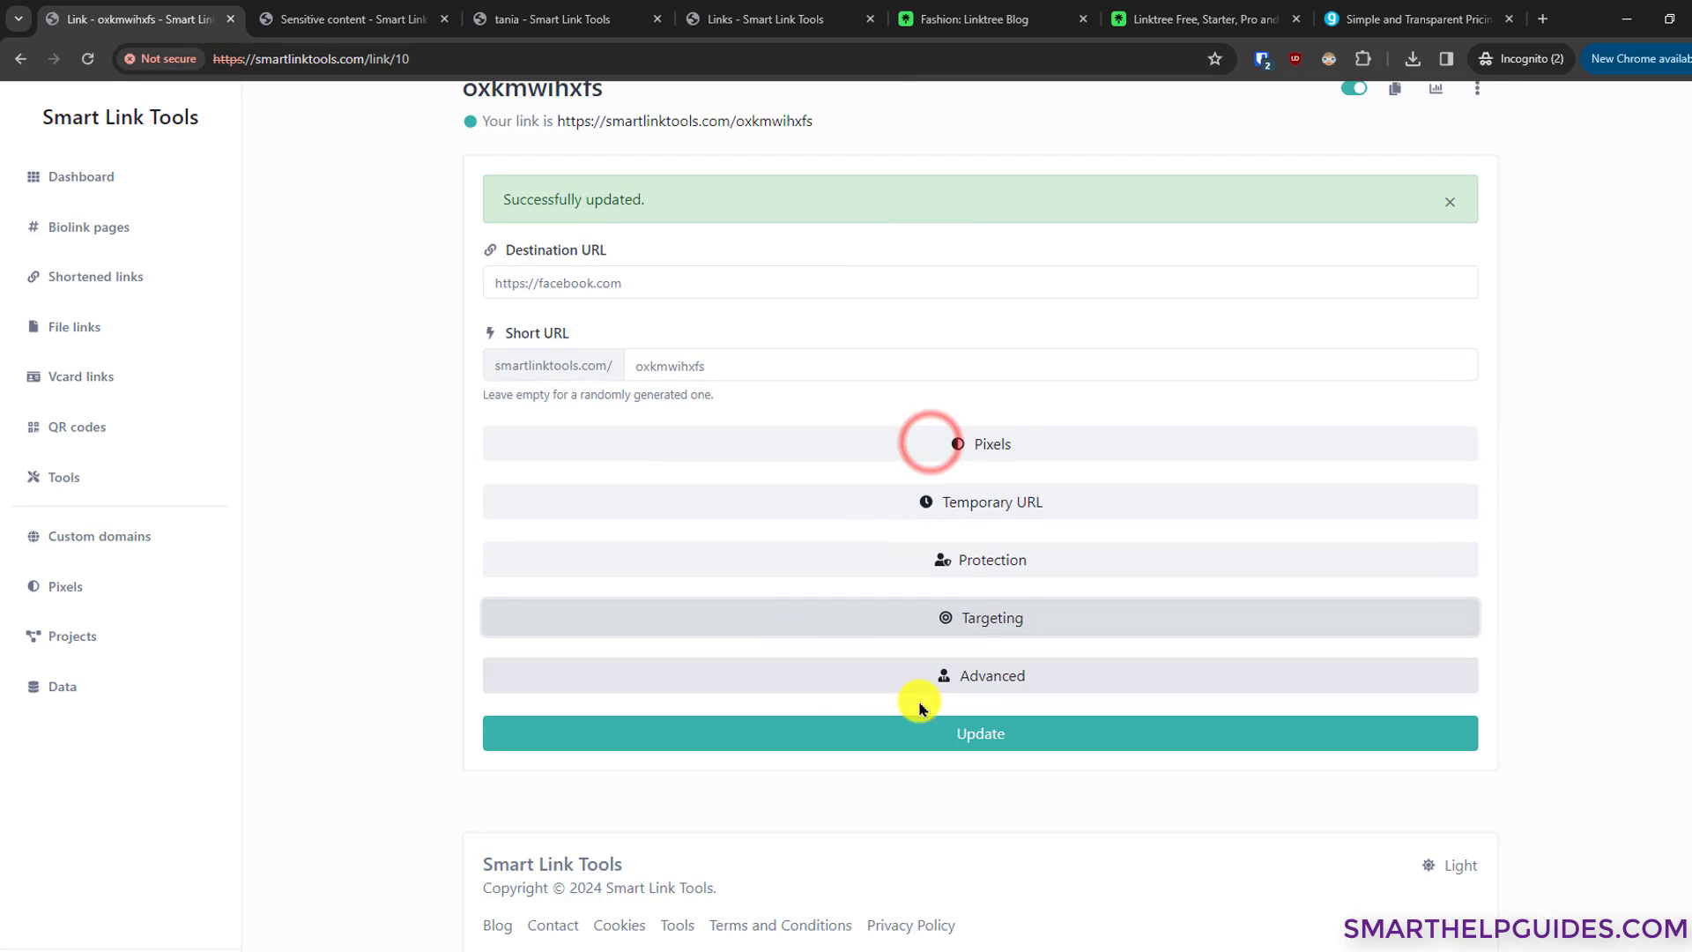
Step: Recheck the targeting type, expand the Advanced options and save the link settings again
click(961, 627)
click(610, 530)
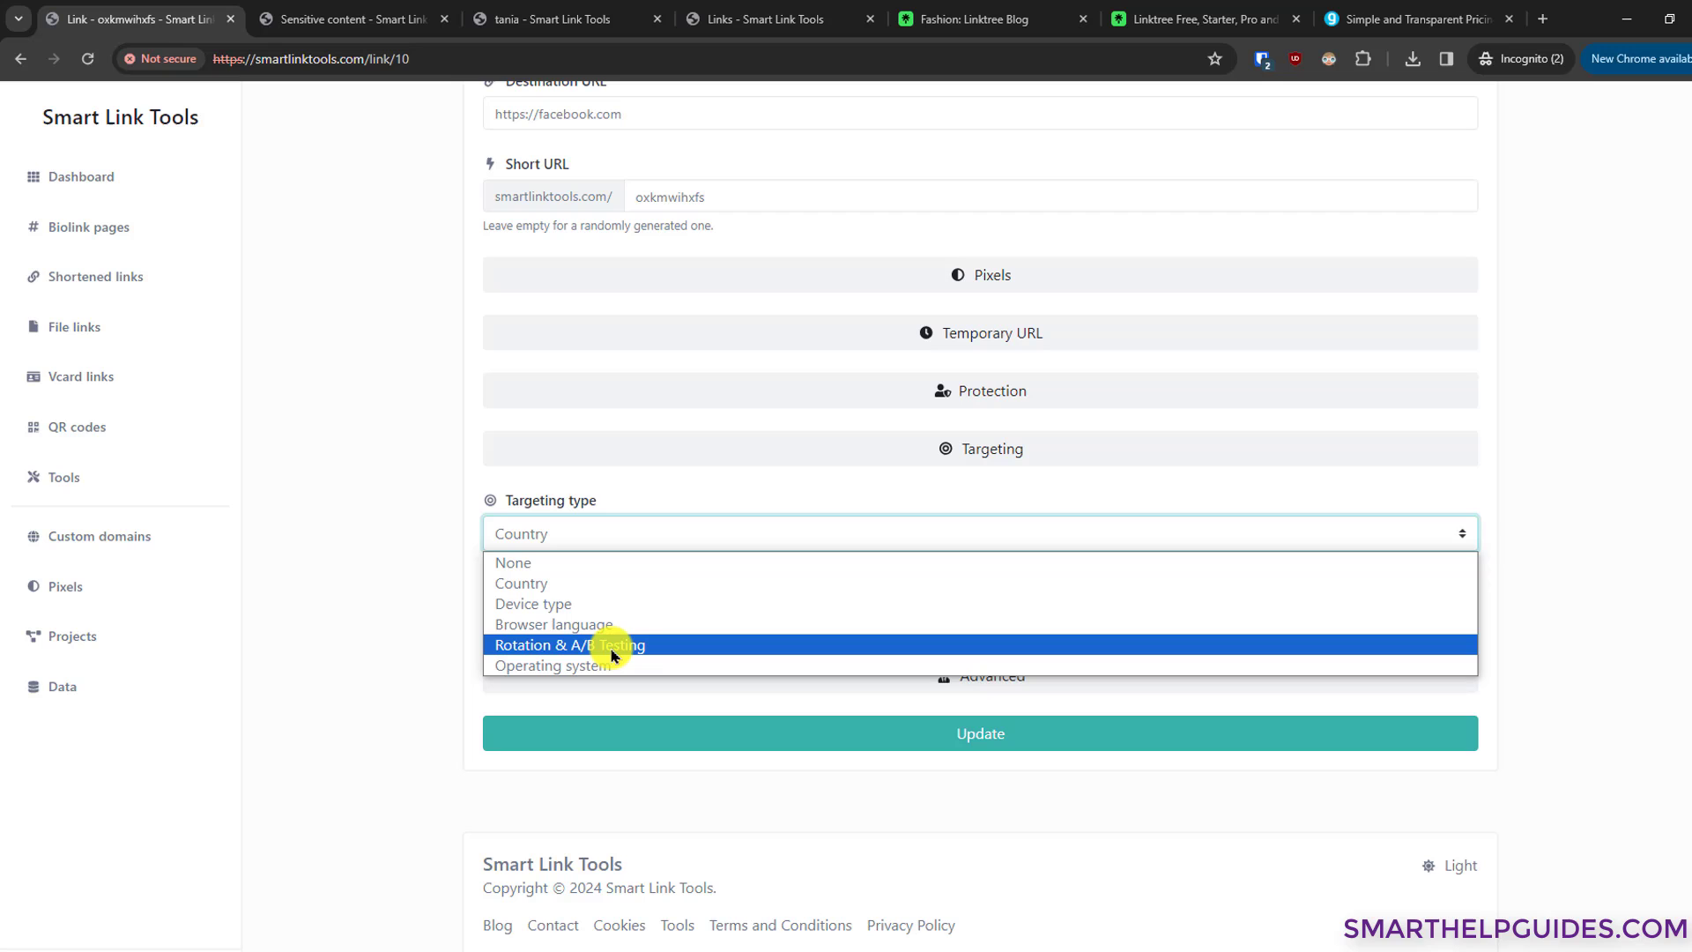
click(310, 513)
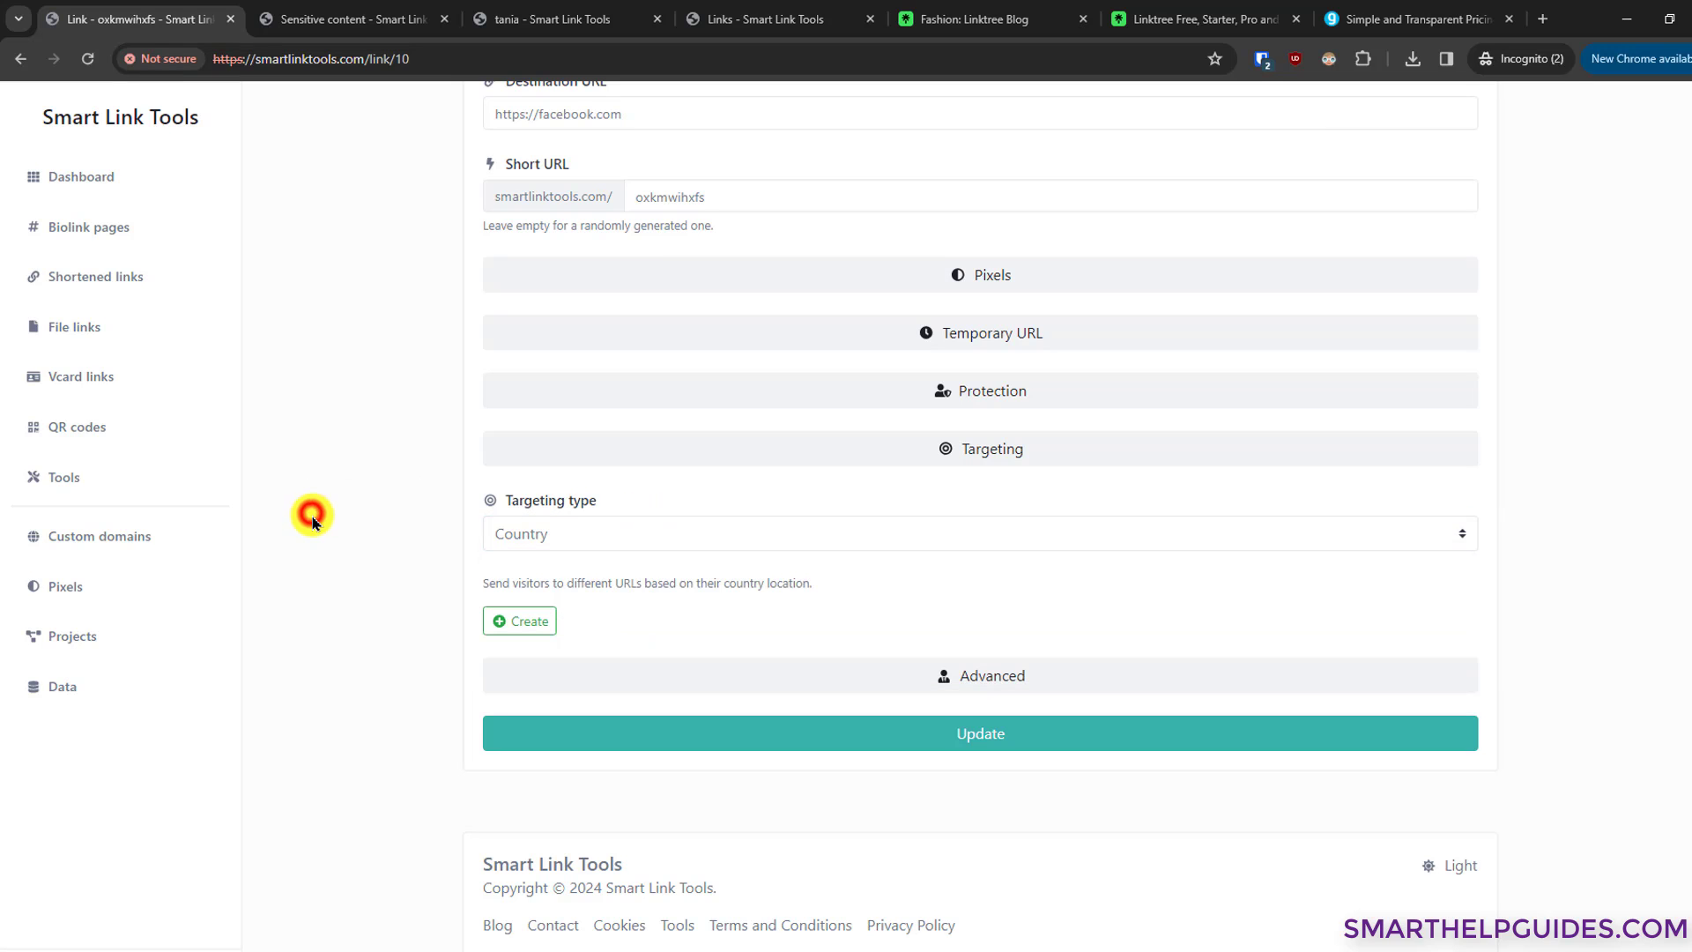
click(724, 669)
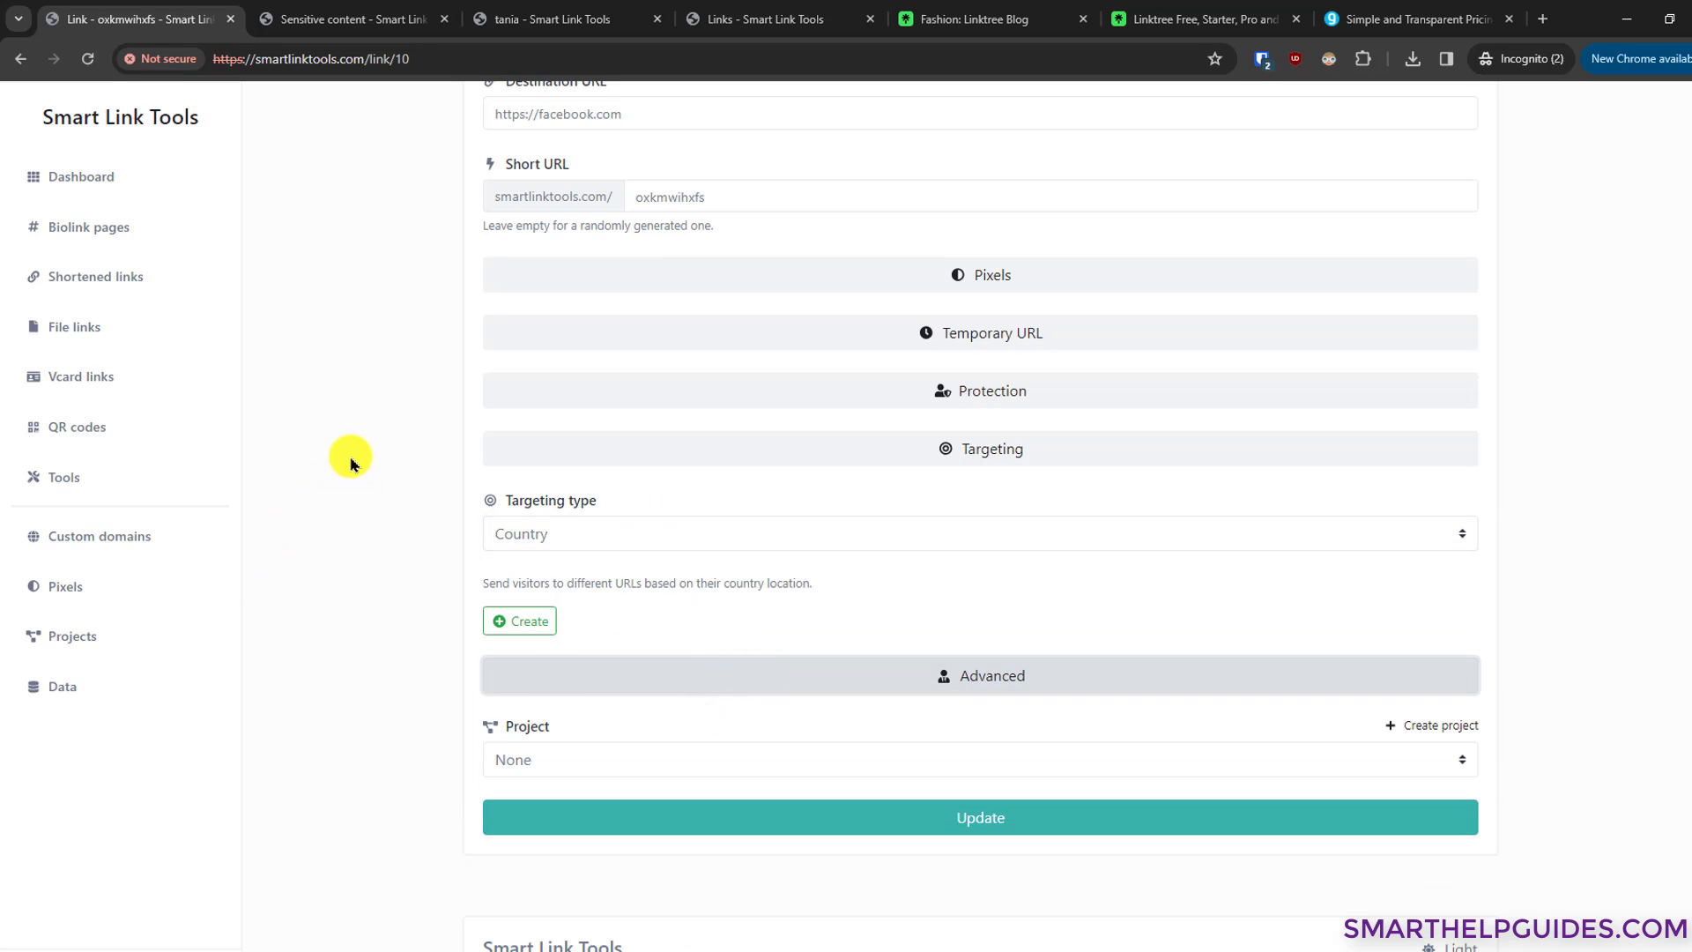
click(104, 225)
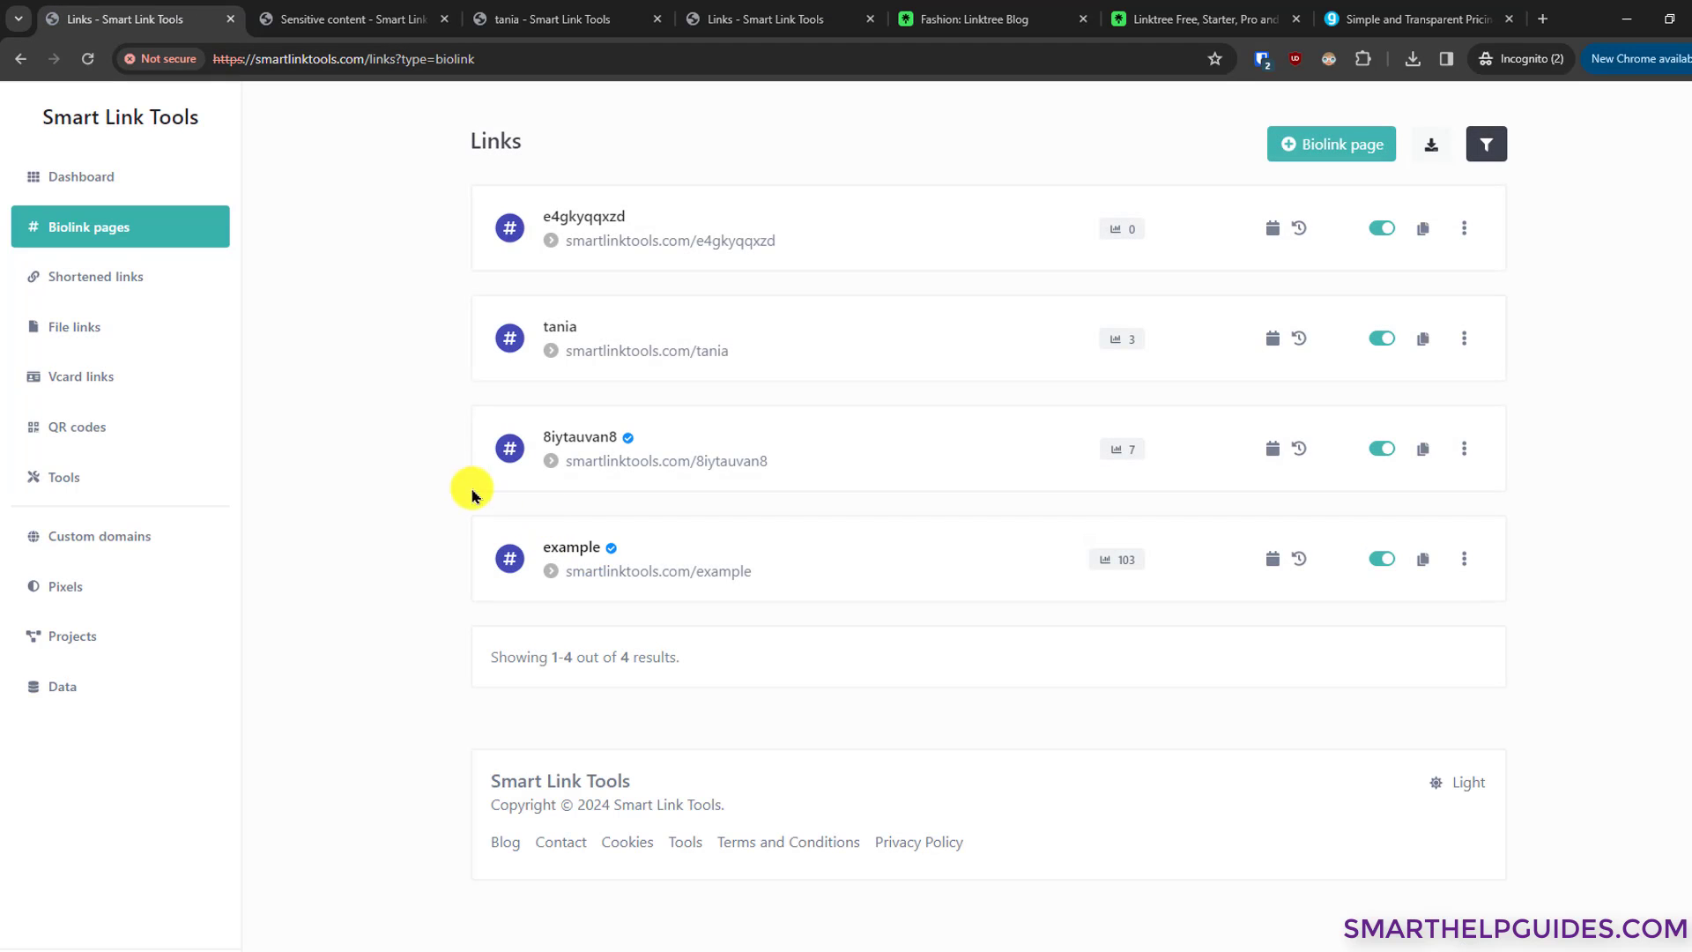
Step: Turn off Display branding for the tania page and expand its Pixels section
click(563, 328)
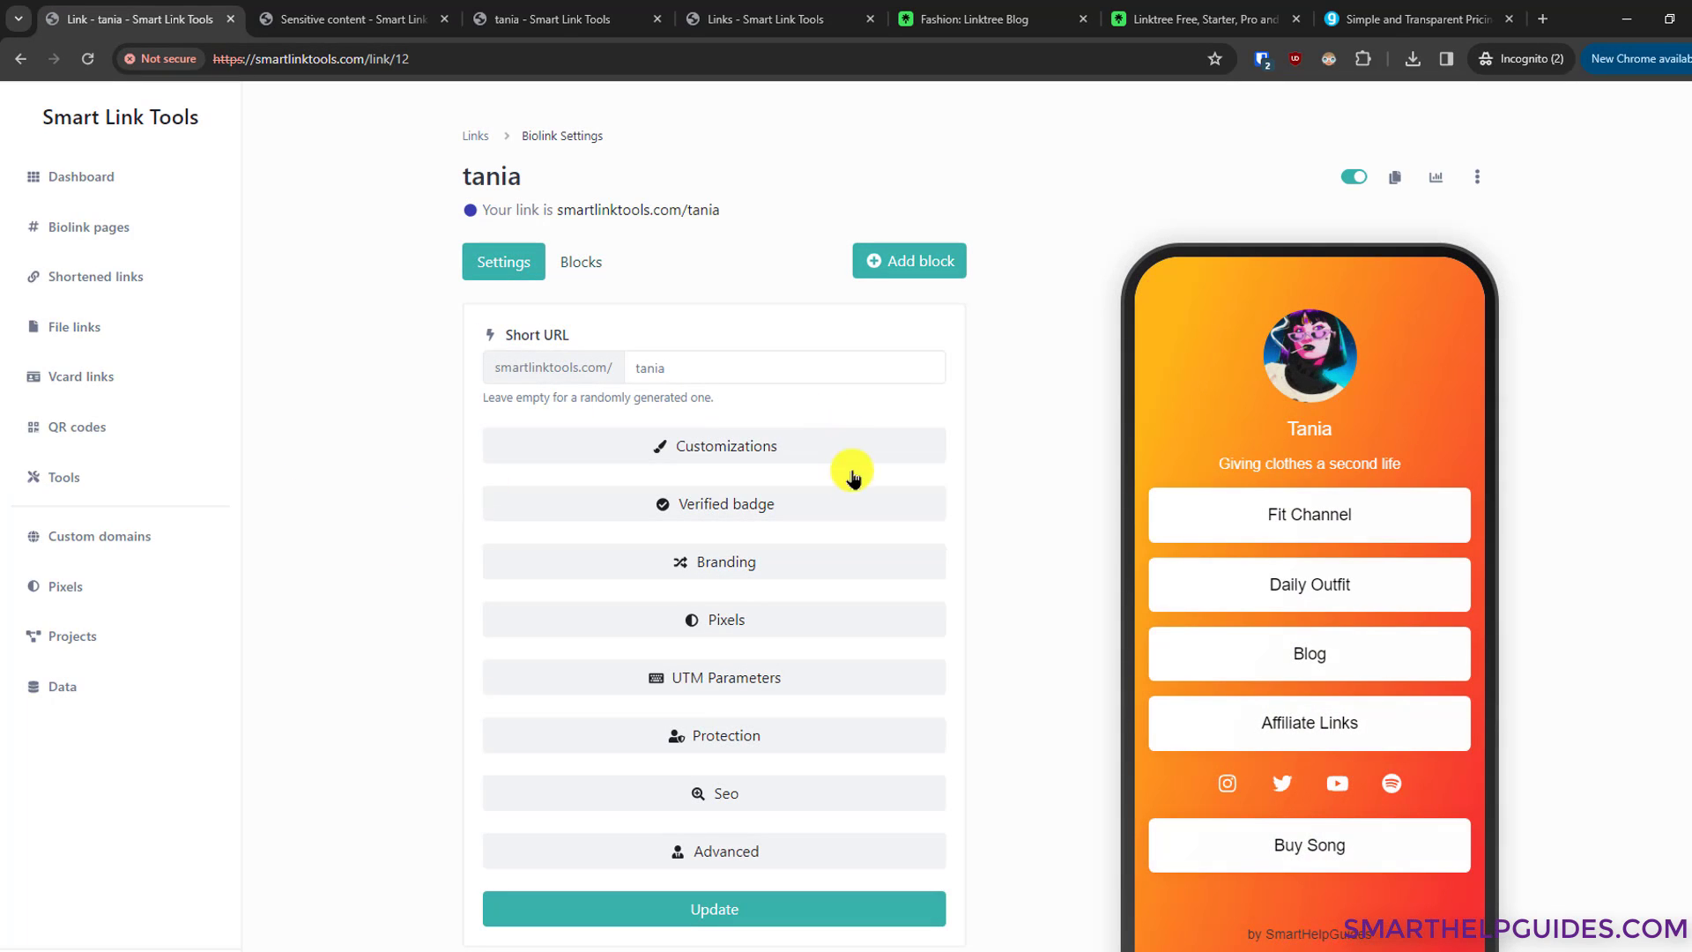
scroll(925, 589, down, 1)
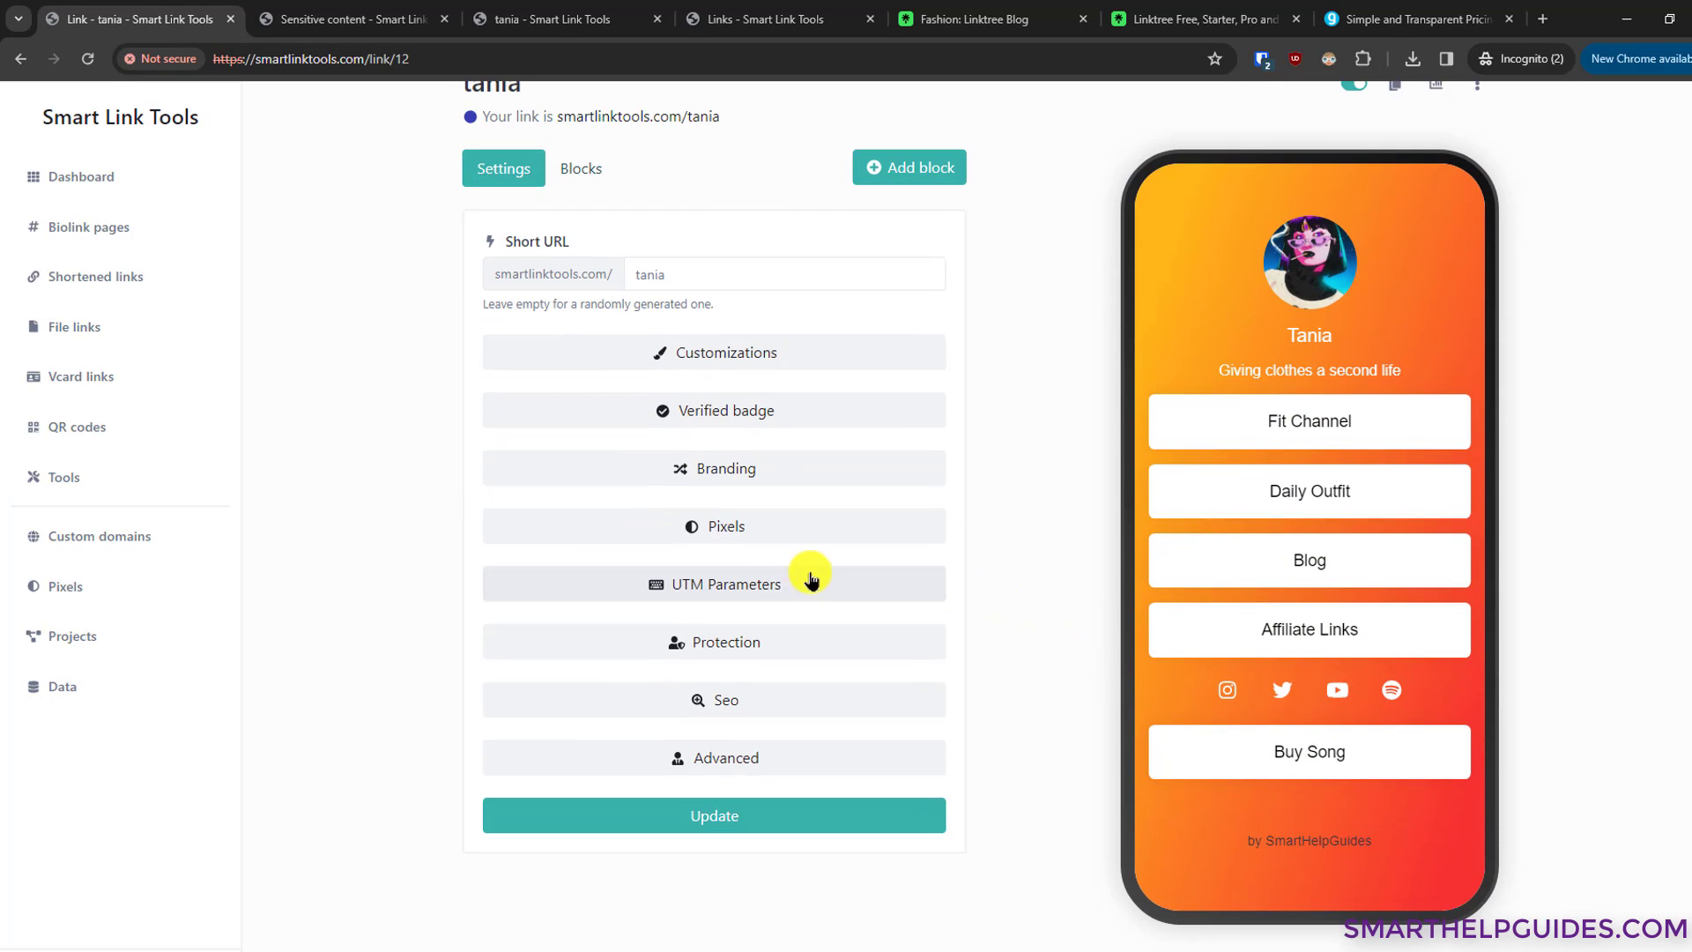
click(680, 468)
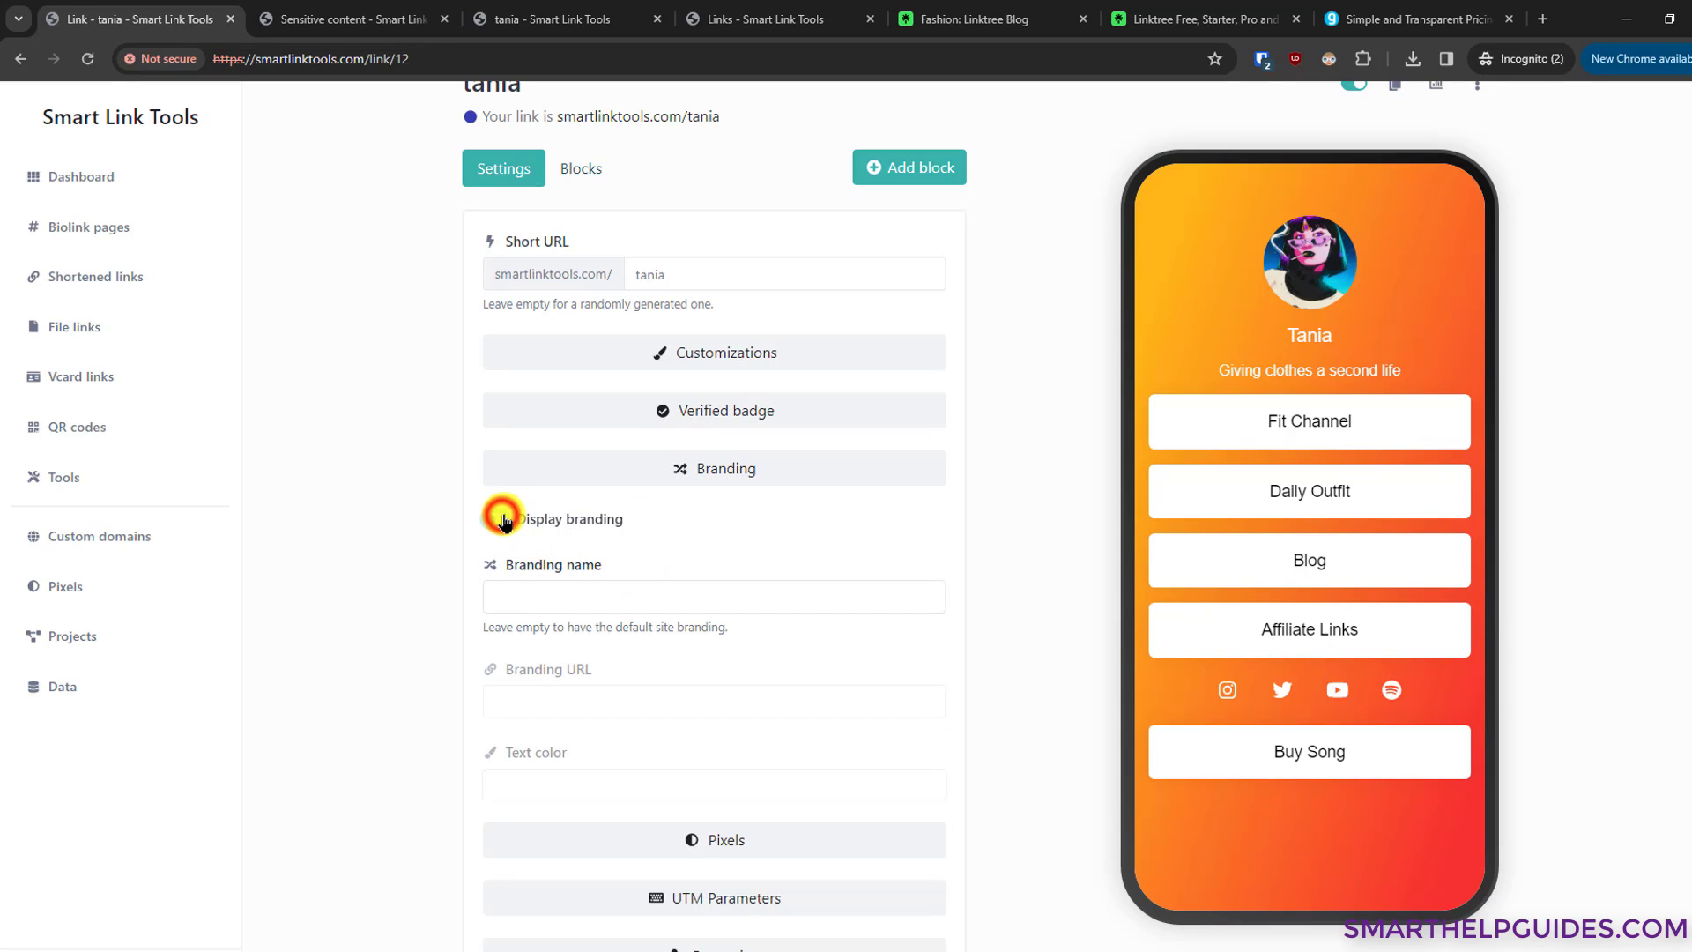
click(498, 520)
click(682, 471)
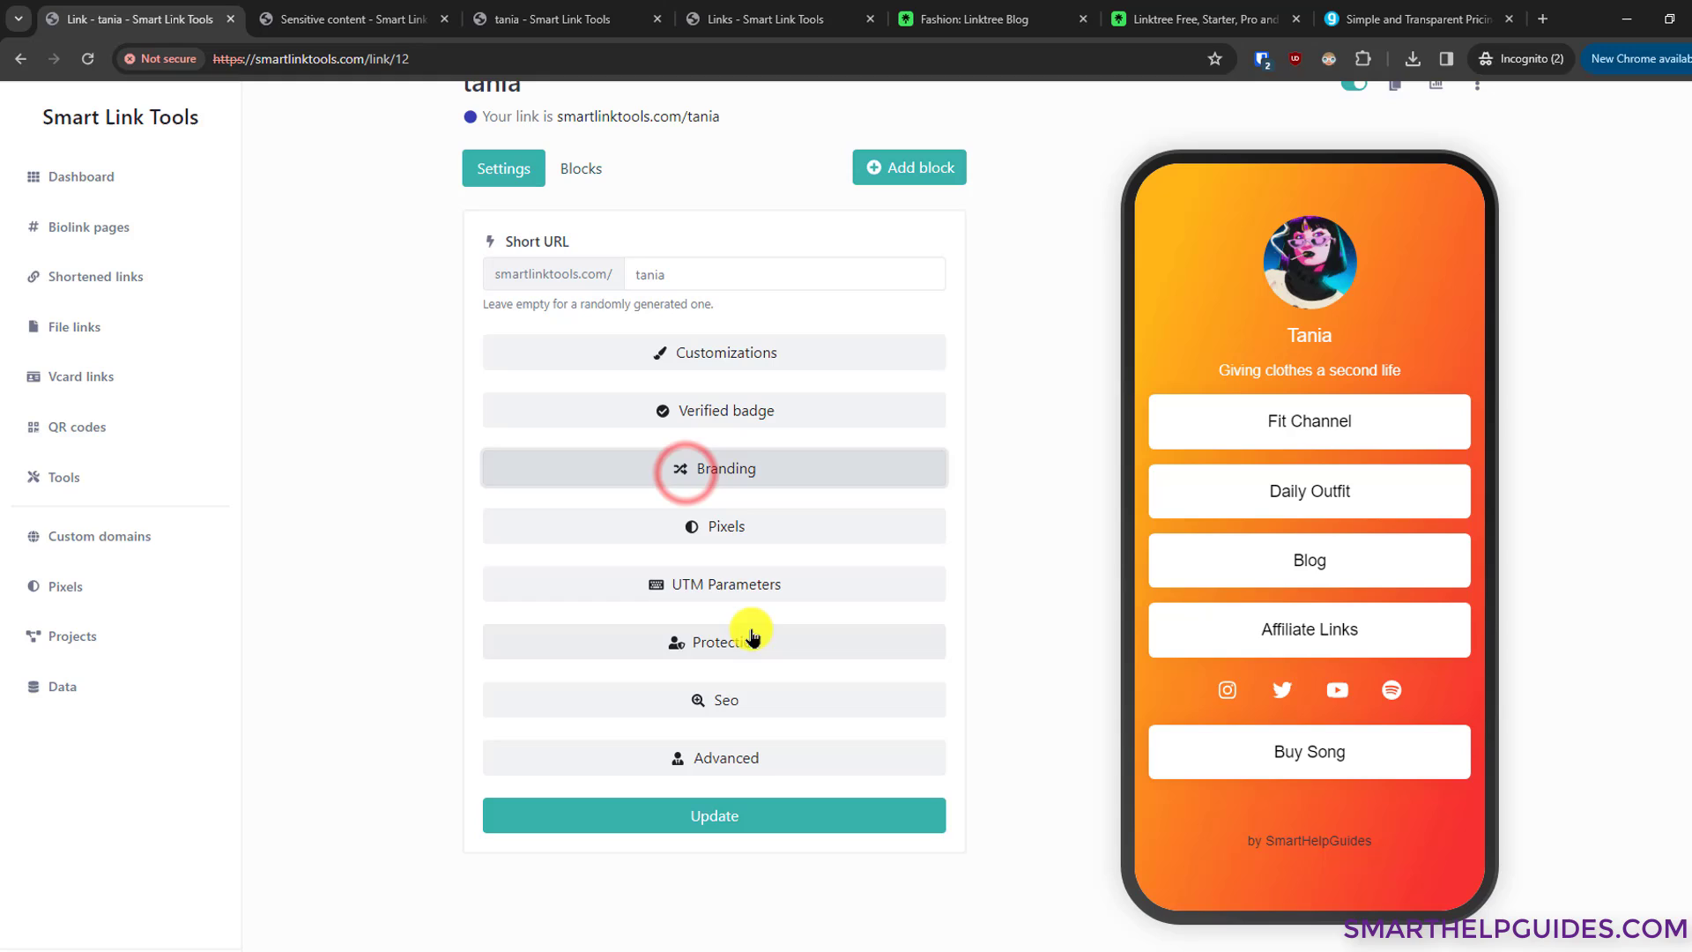
click(725, 531)
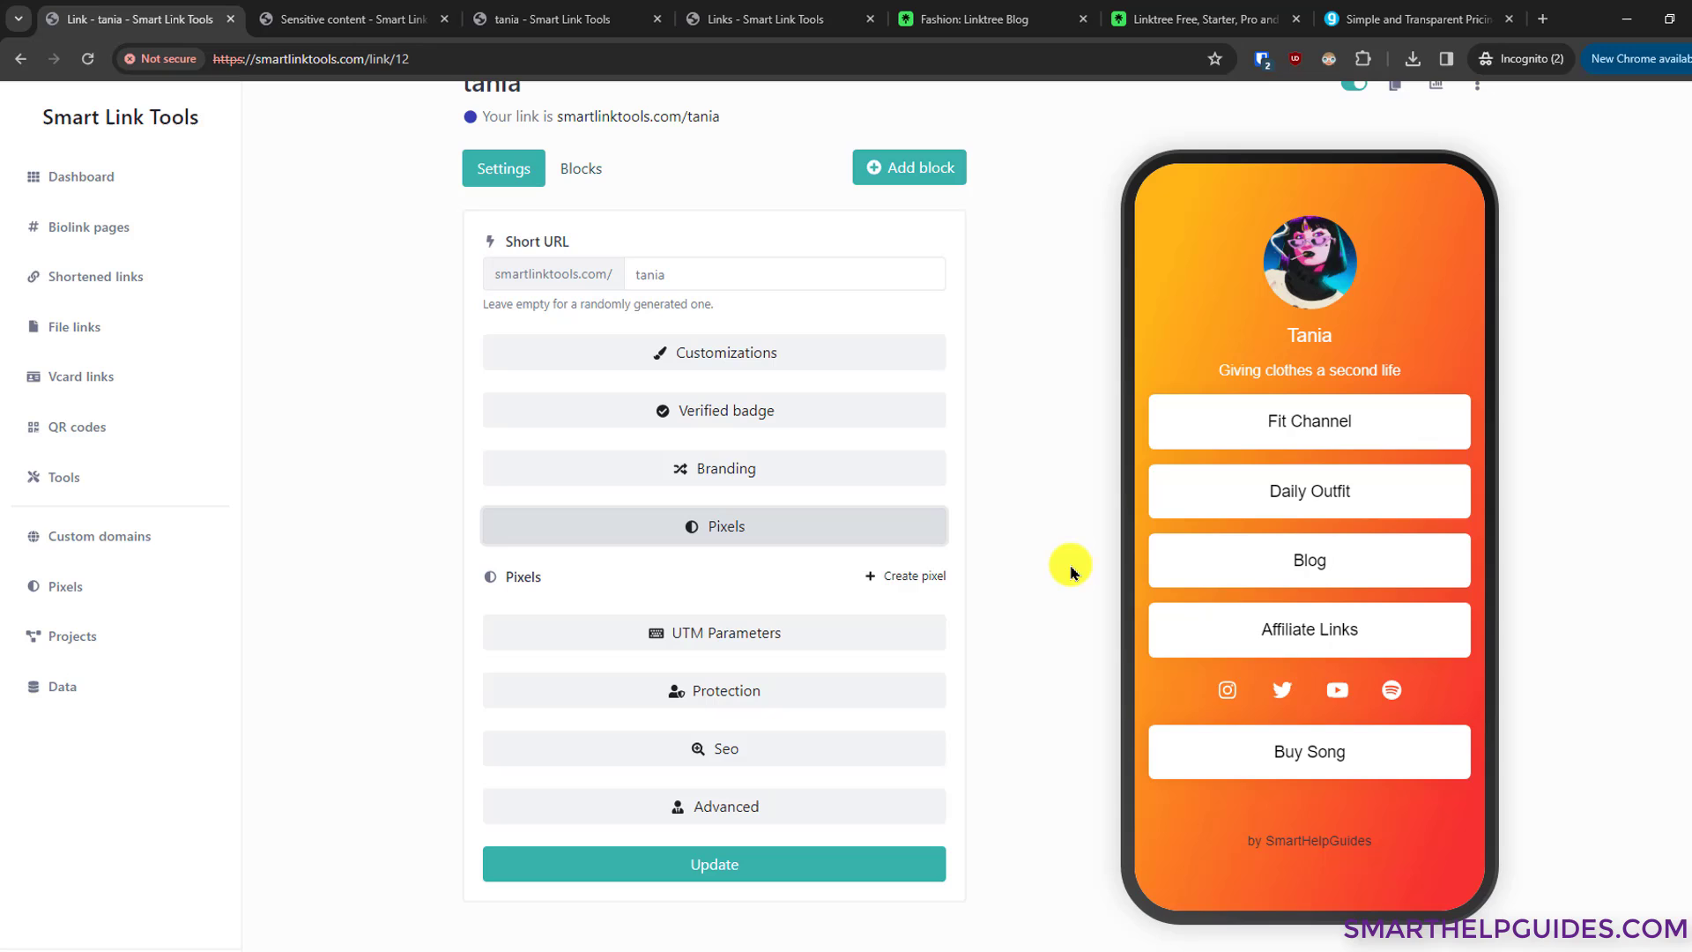
Step: Enter UTM medium 'mobile' and source 'linkinbio' for the tania page and save
click(724, 633)
scroll(1010, 606, down, 2)
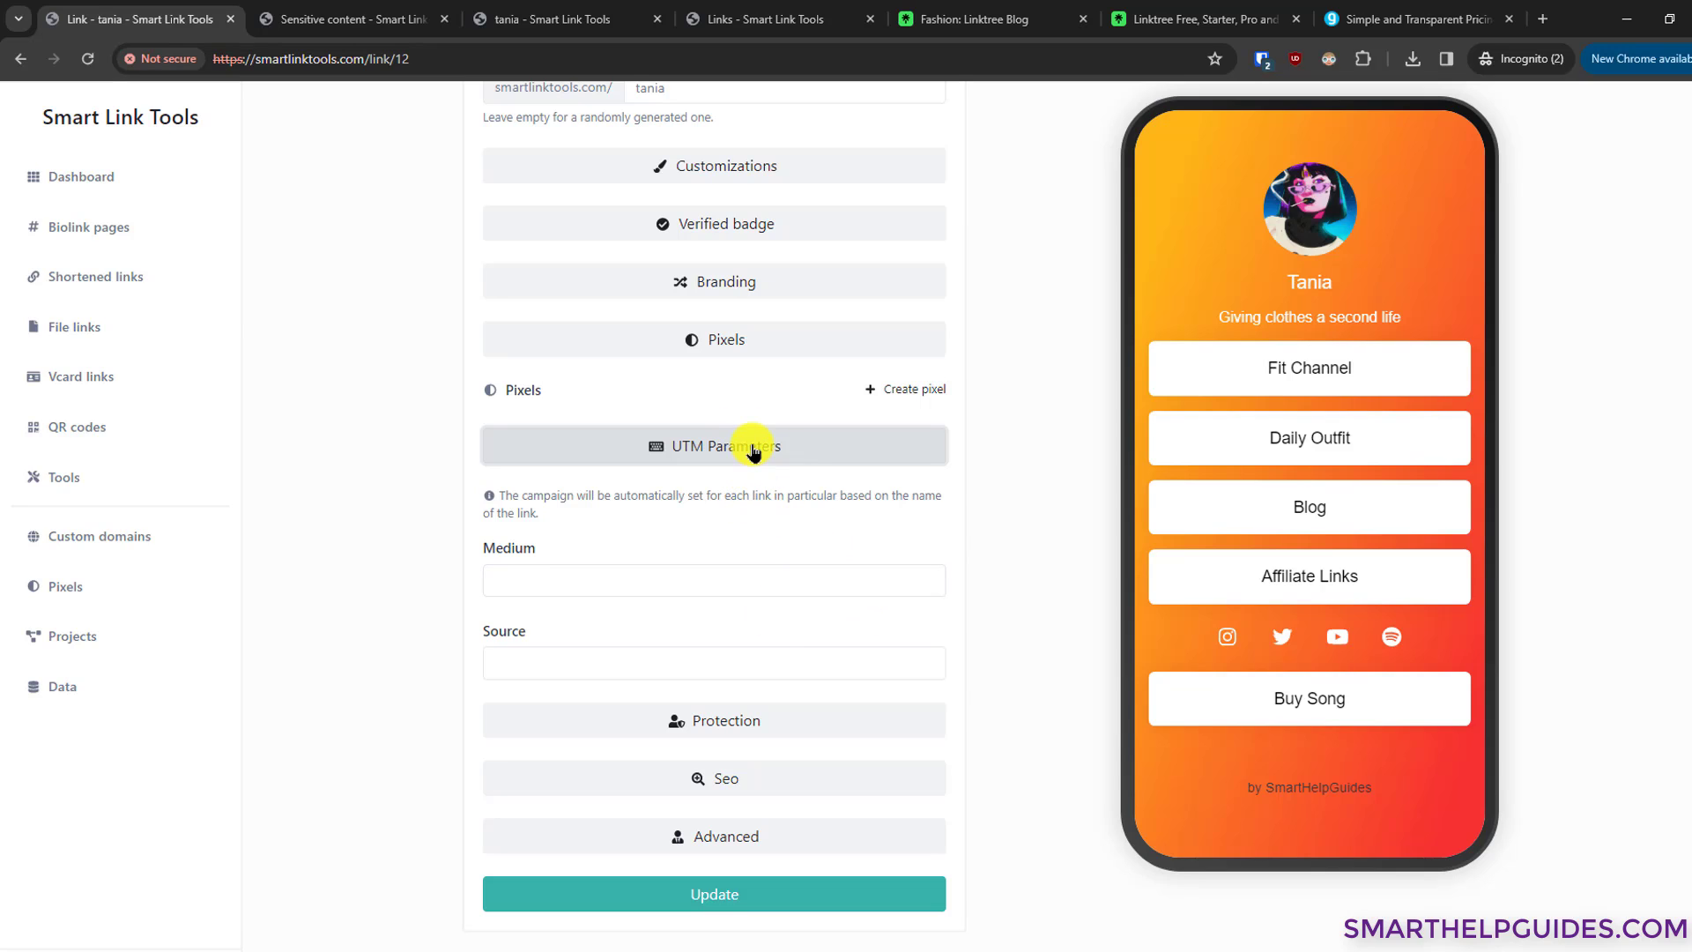
click(630, 583)
text(mobile)
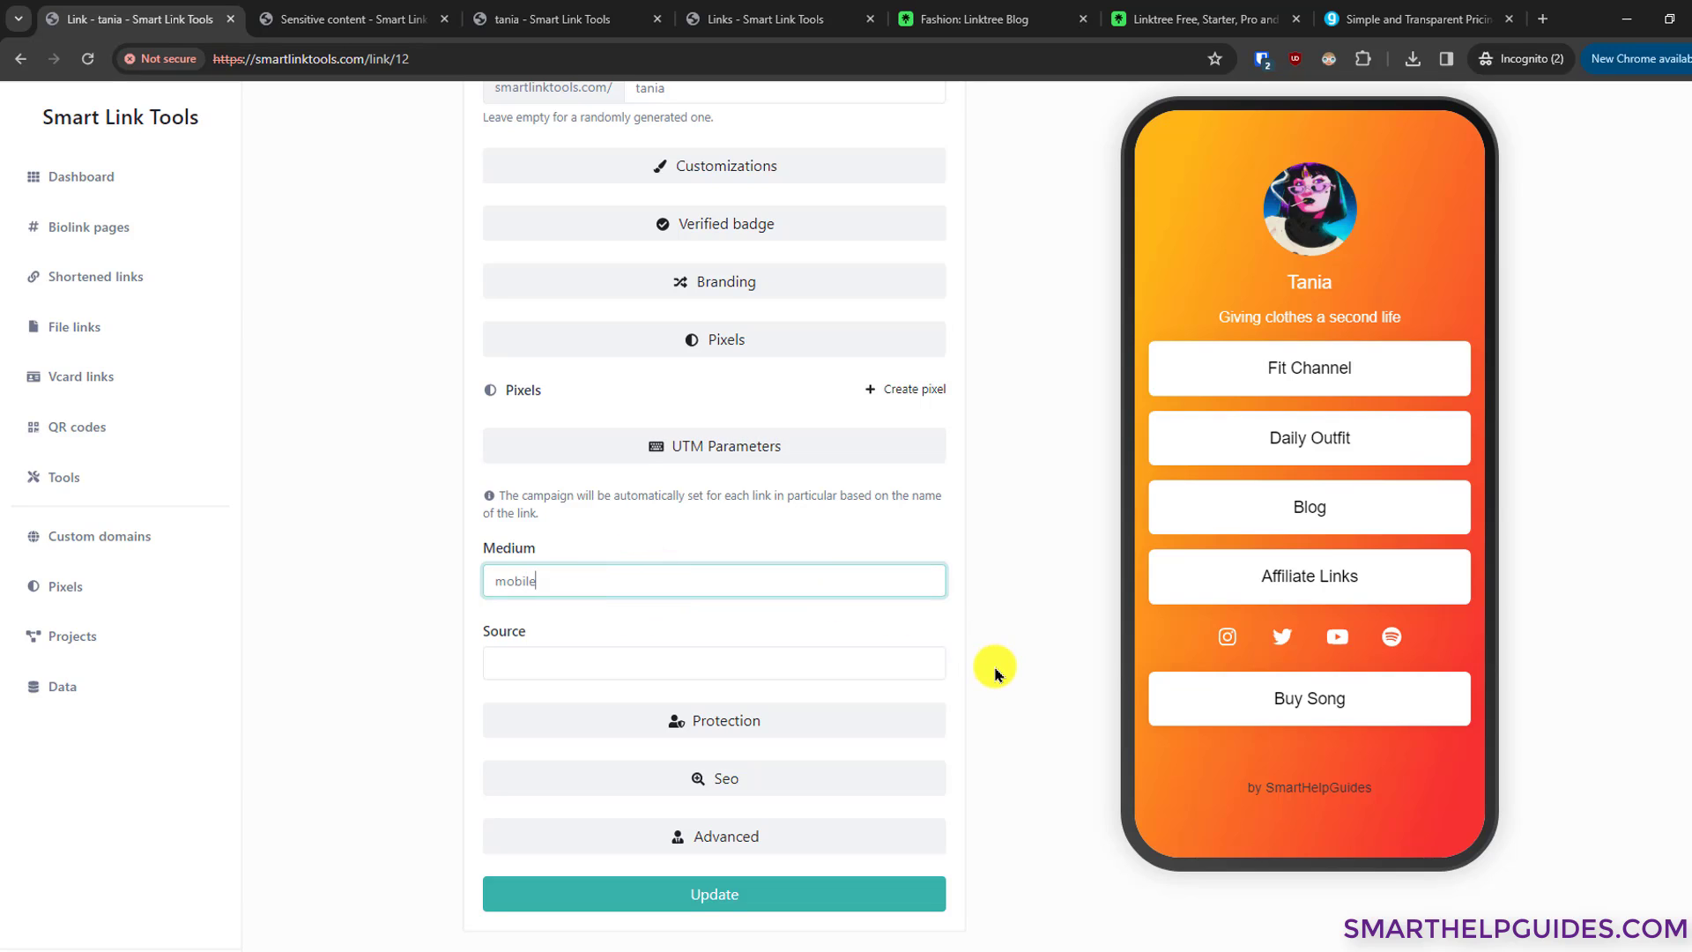
key(Tab)
text(linkinbio)
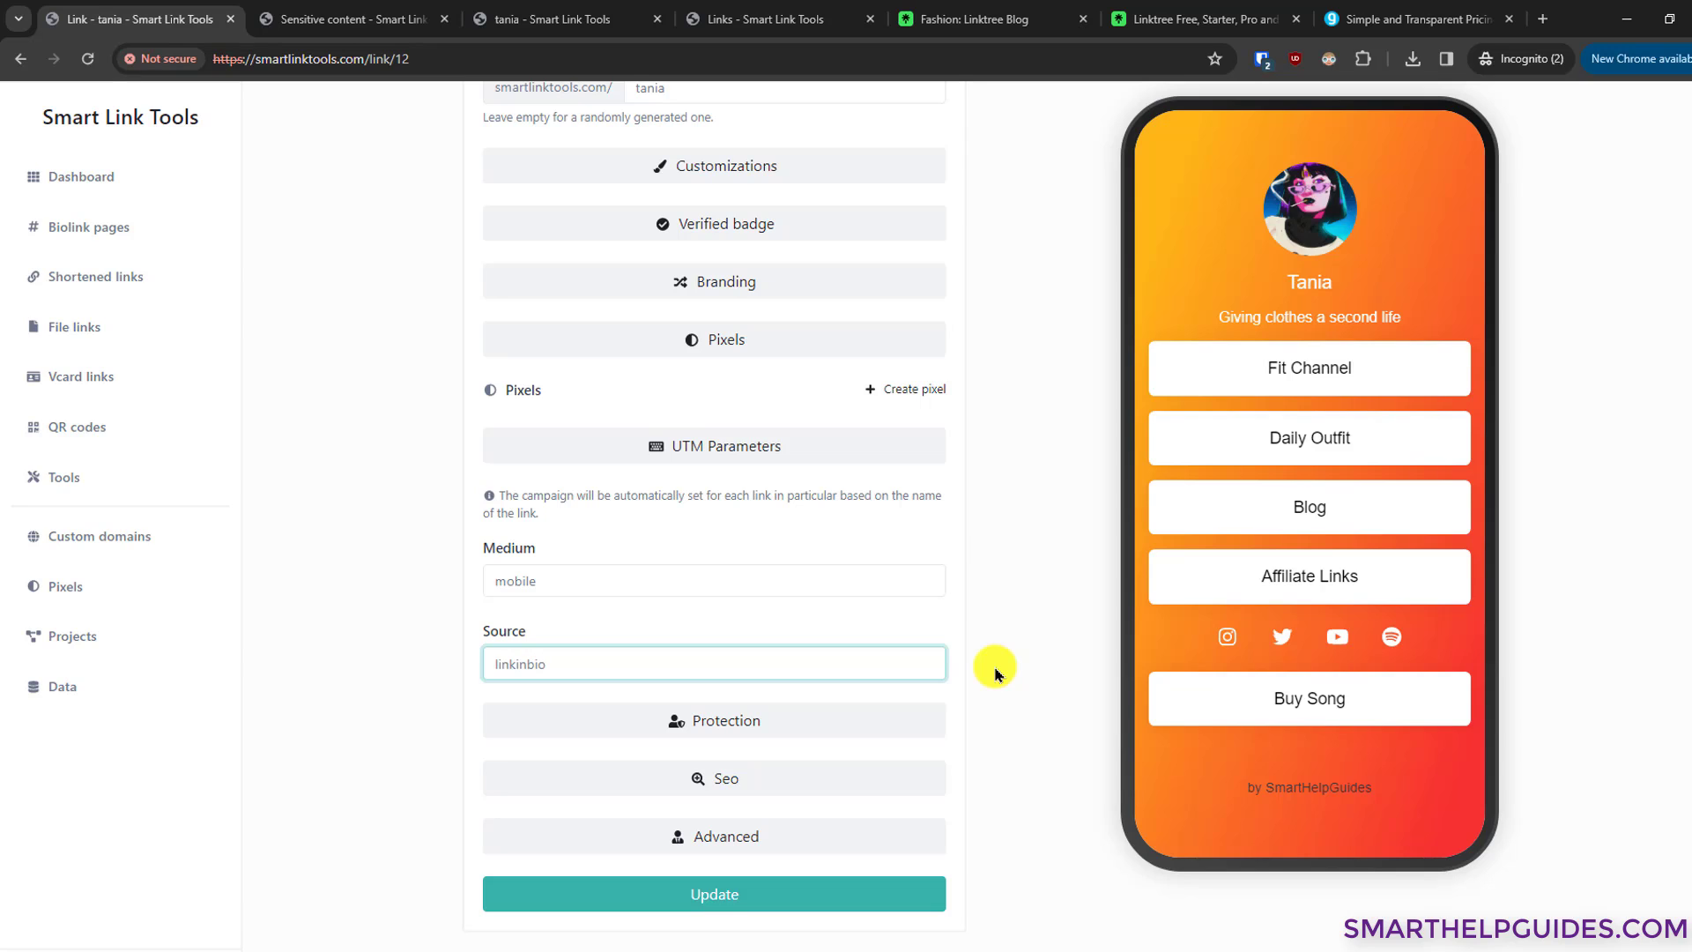
click(1049, 558)
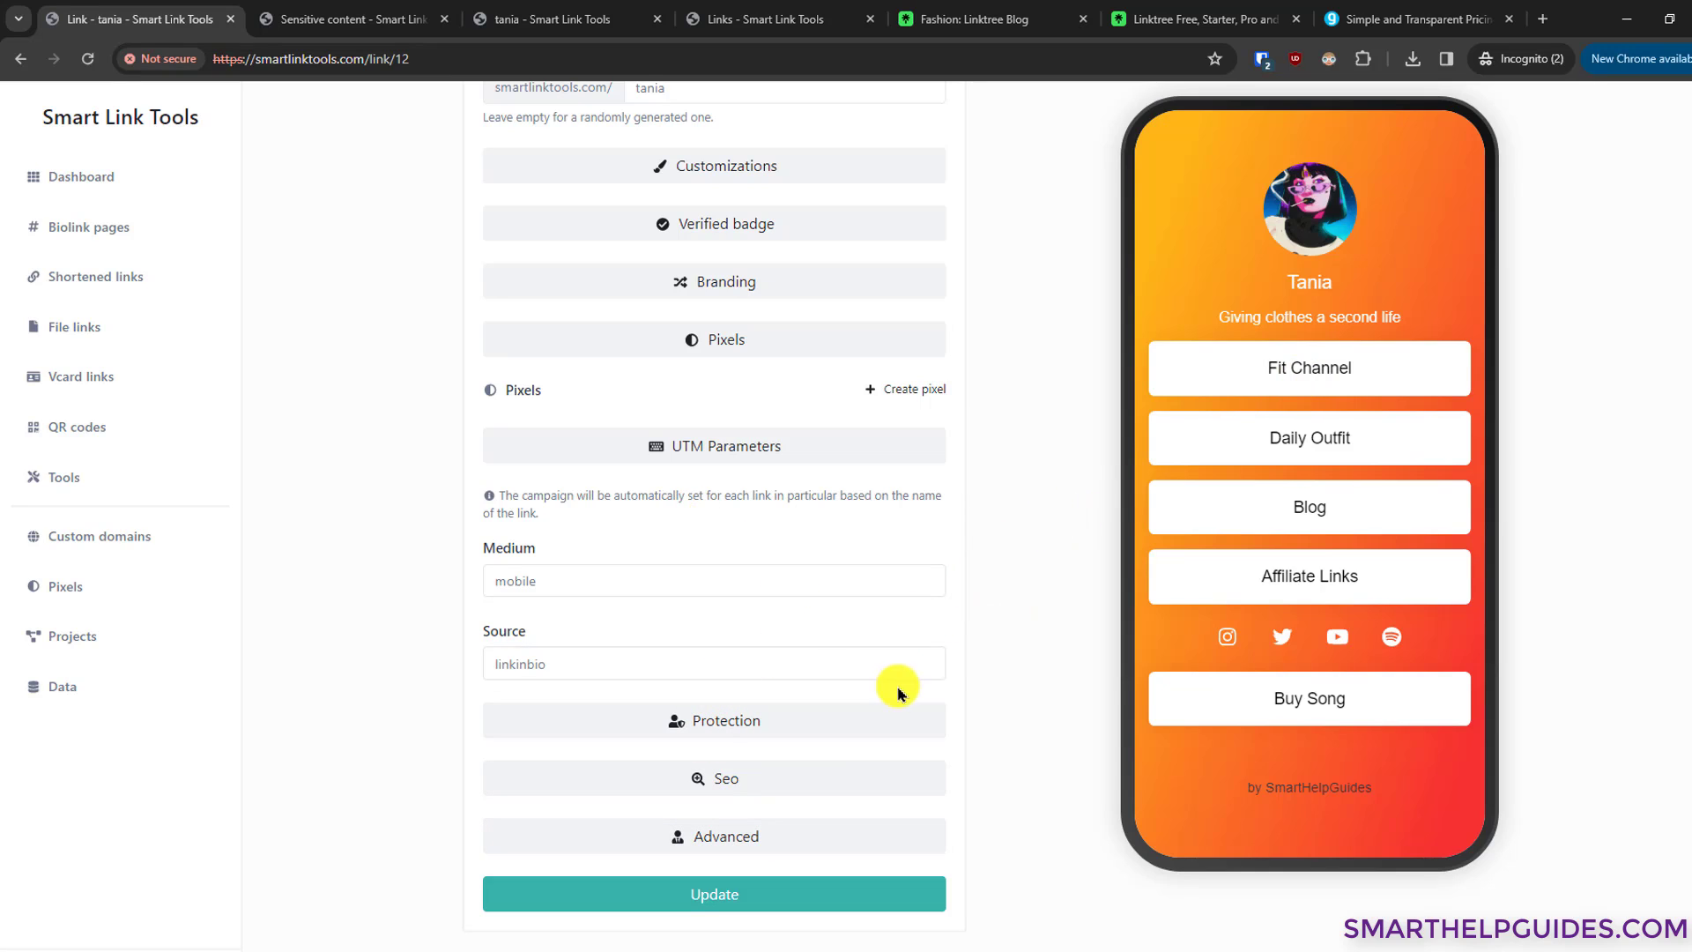
click(748, 913)
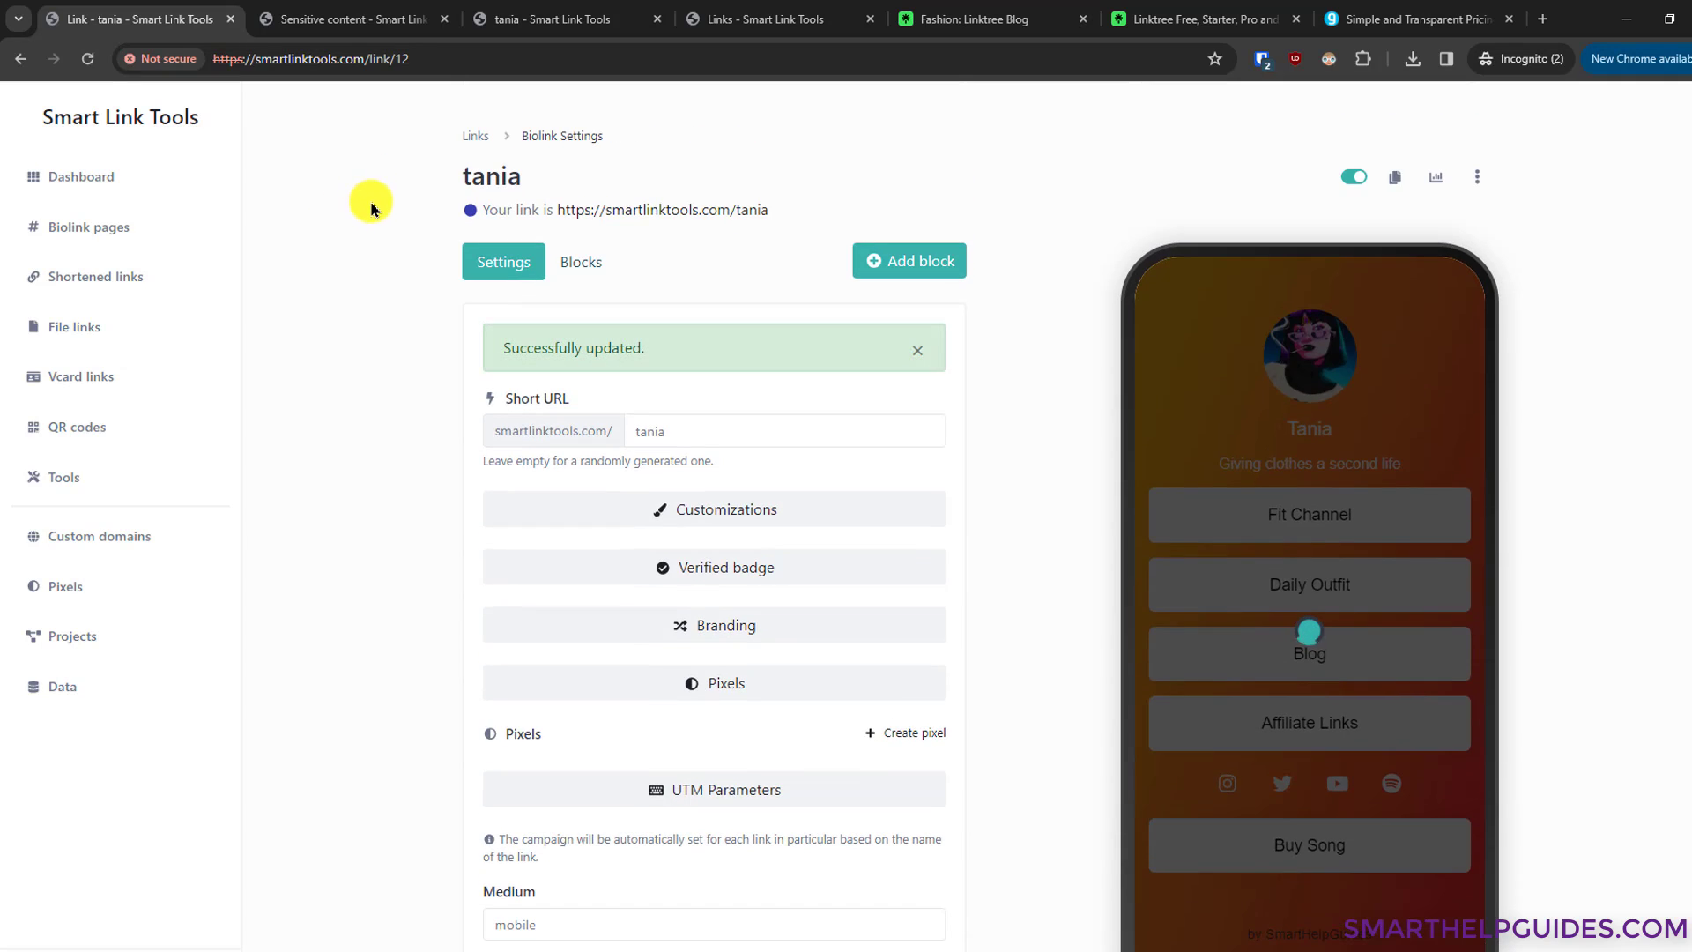
click(587, 8)
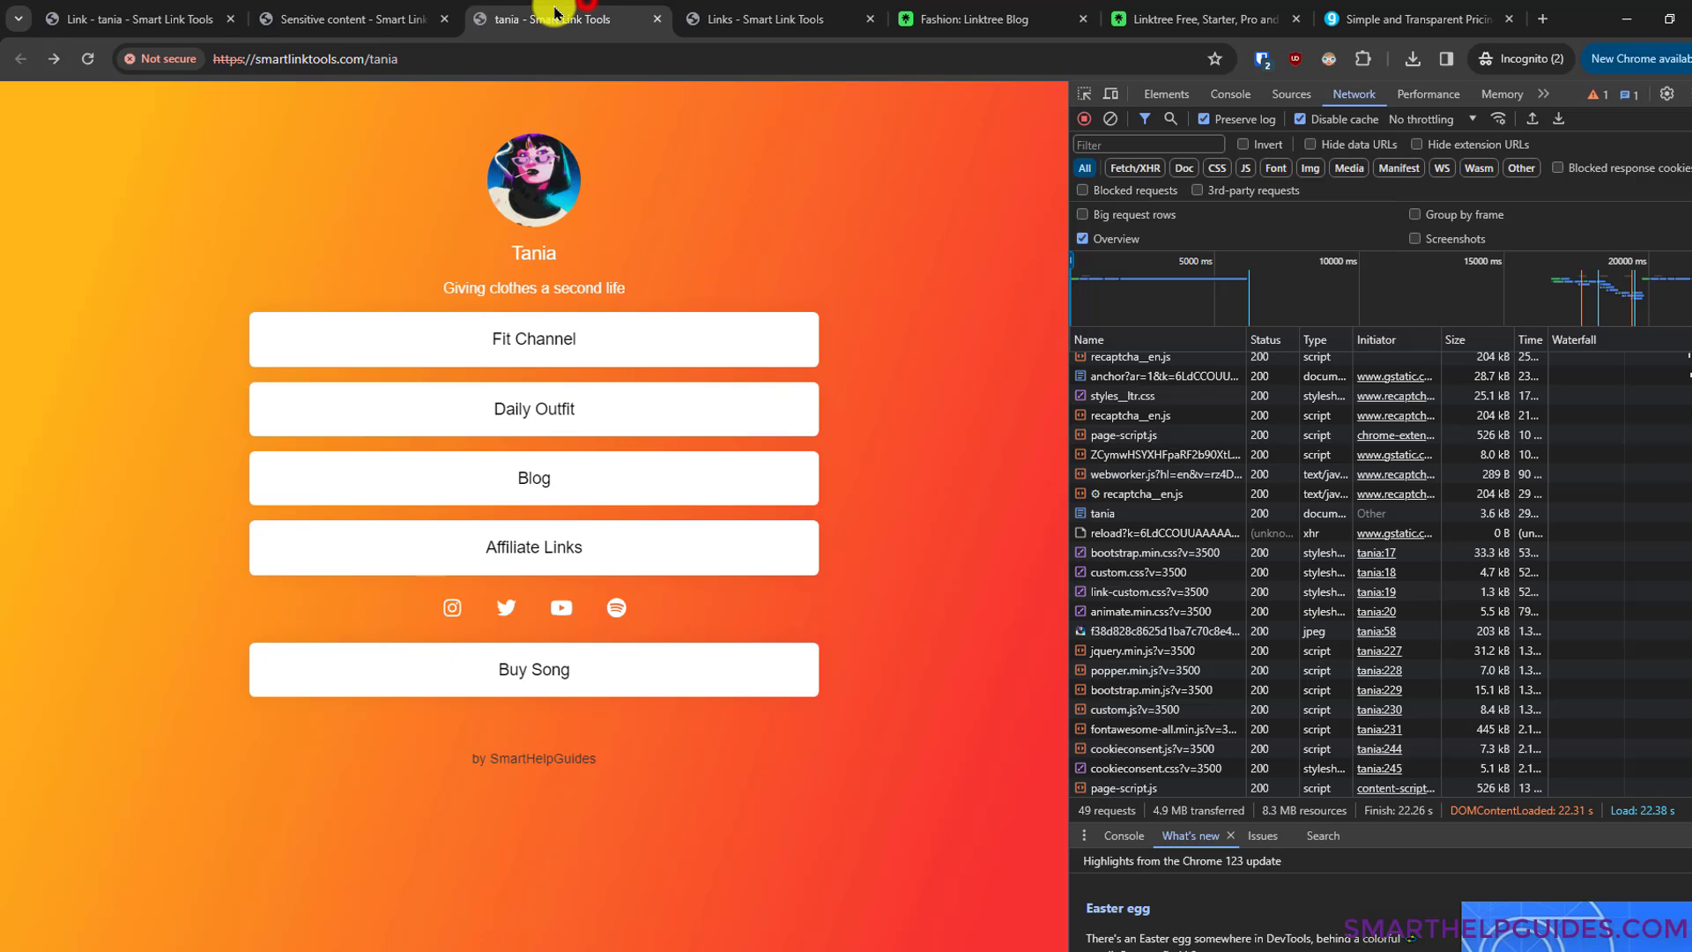
click(87, 59)
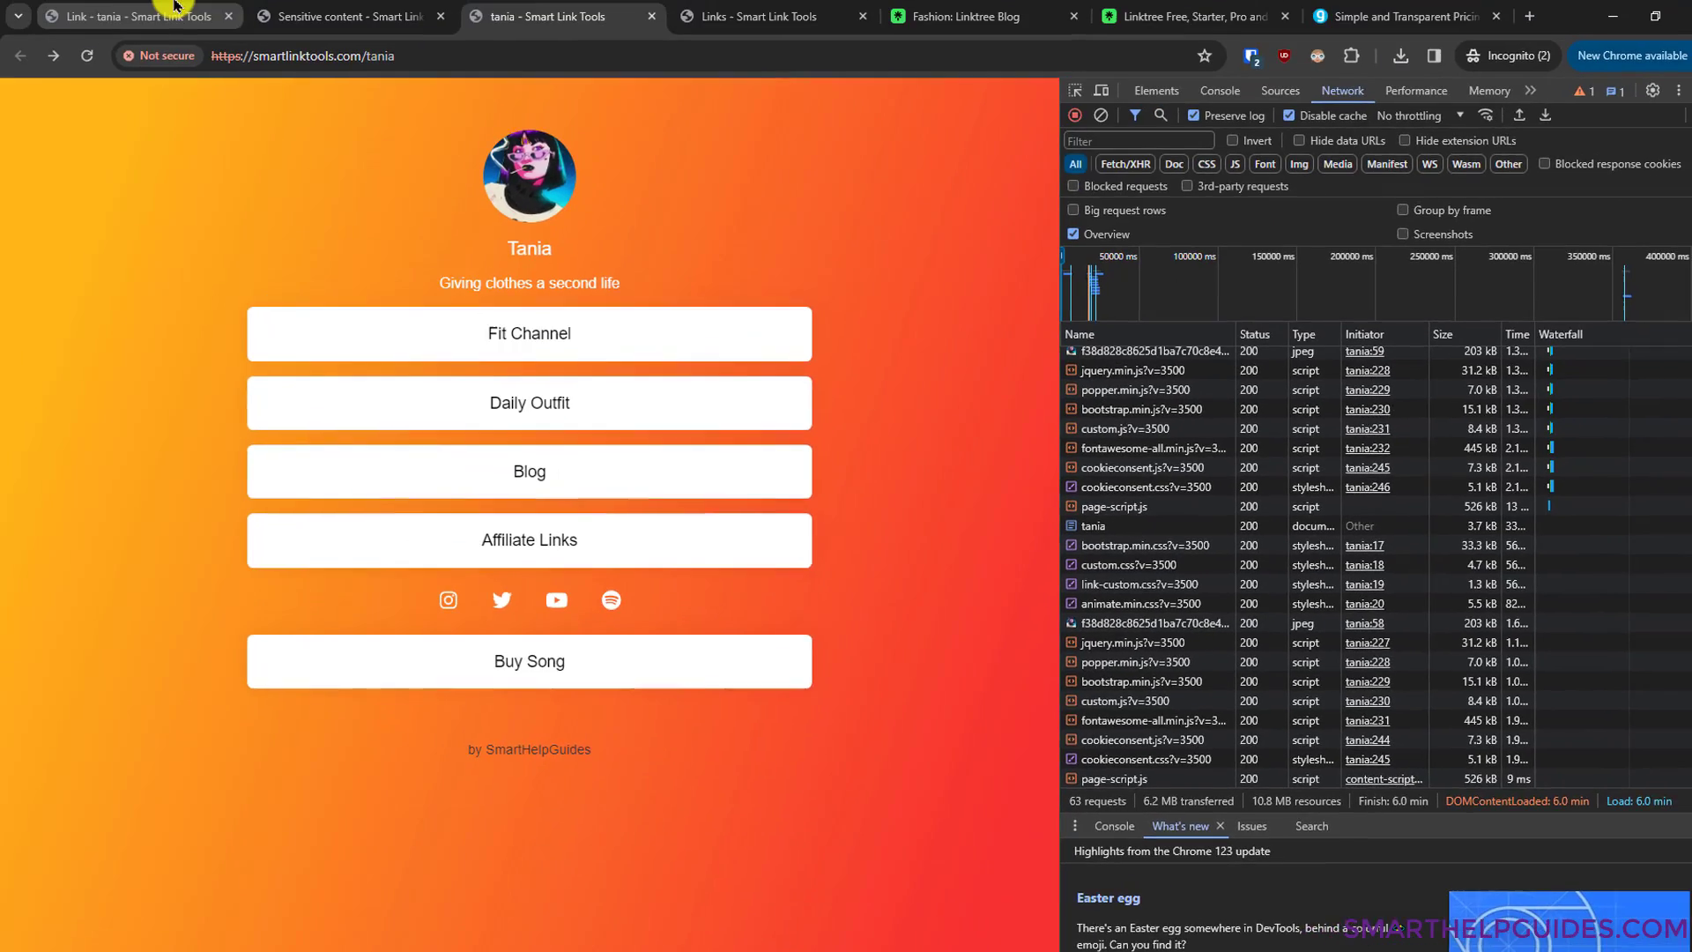
click(169, 19)
Step: Expand the tania page's Protection, SEO and Advanced sections
click(749, 569)
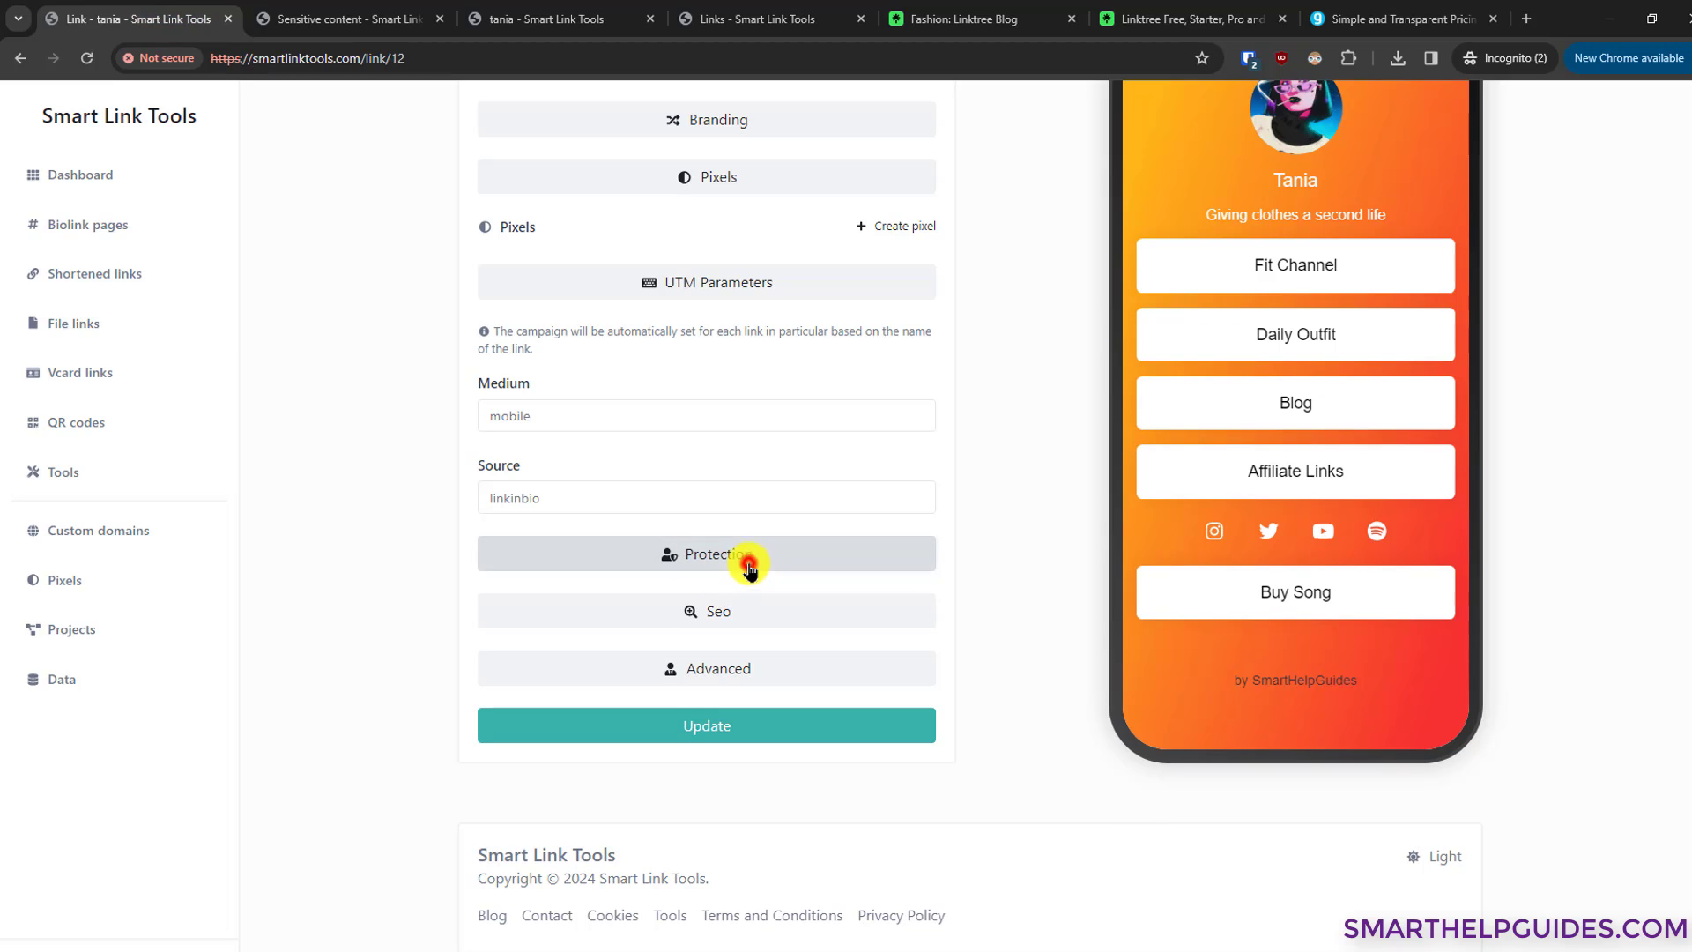
scroll(891, 696, down, 3)
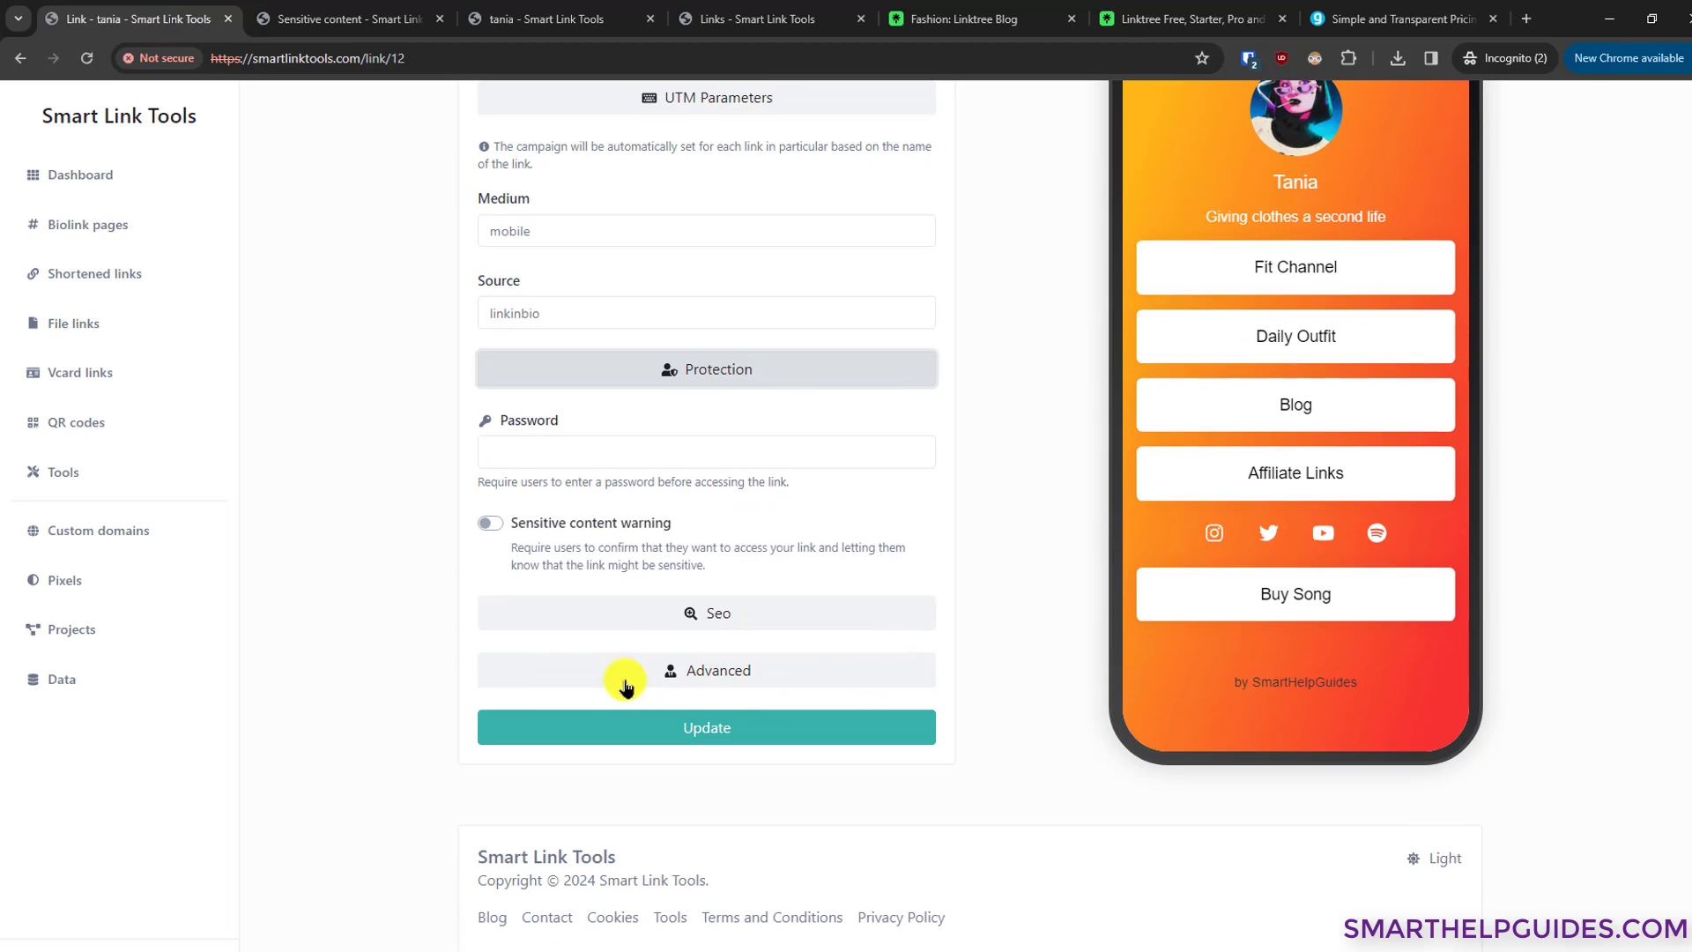
click(786, 611)
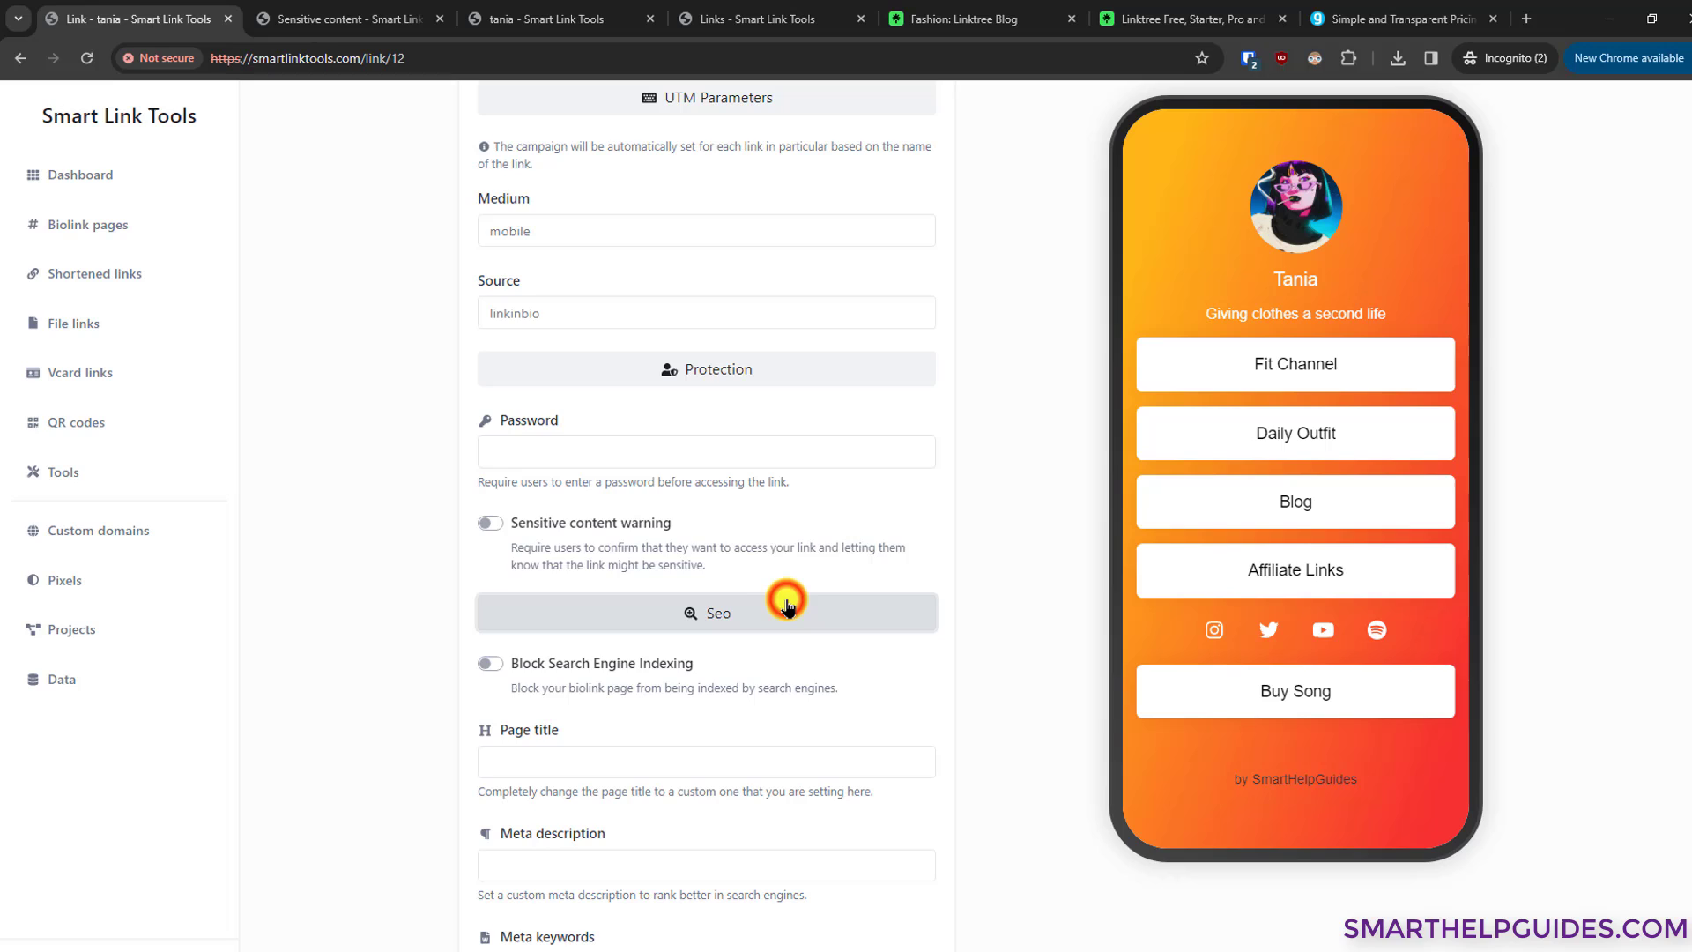
scroll(944, 631, down, 2)
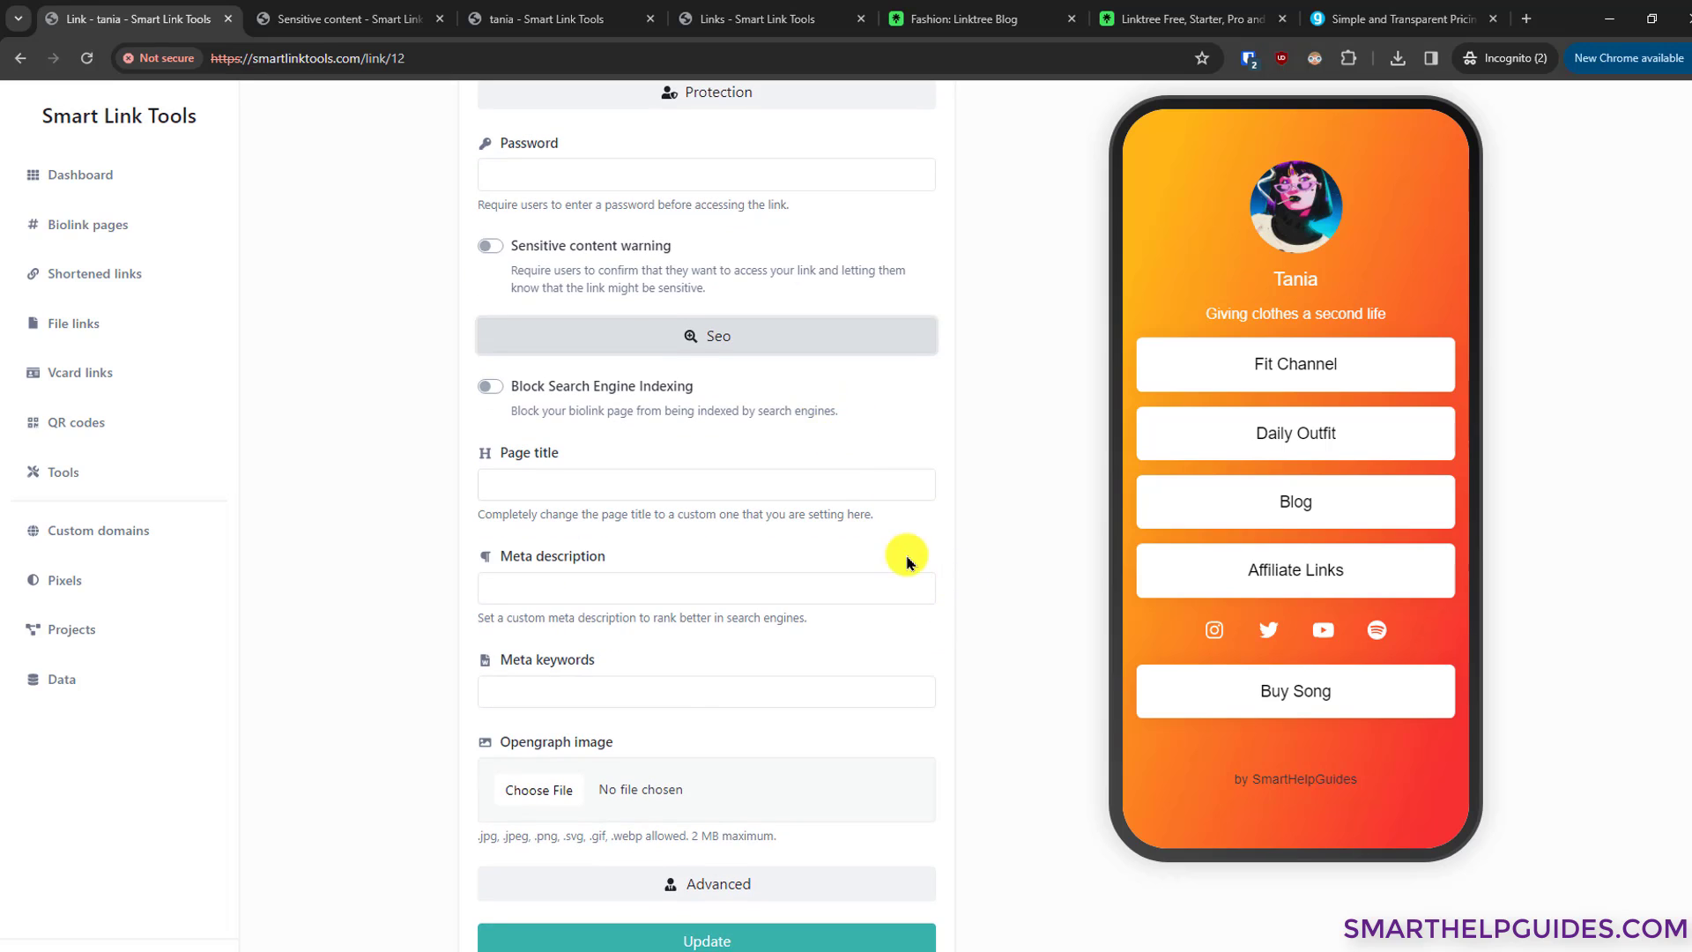
click(672, 891)
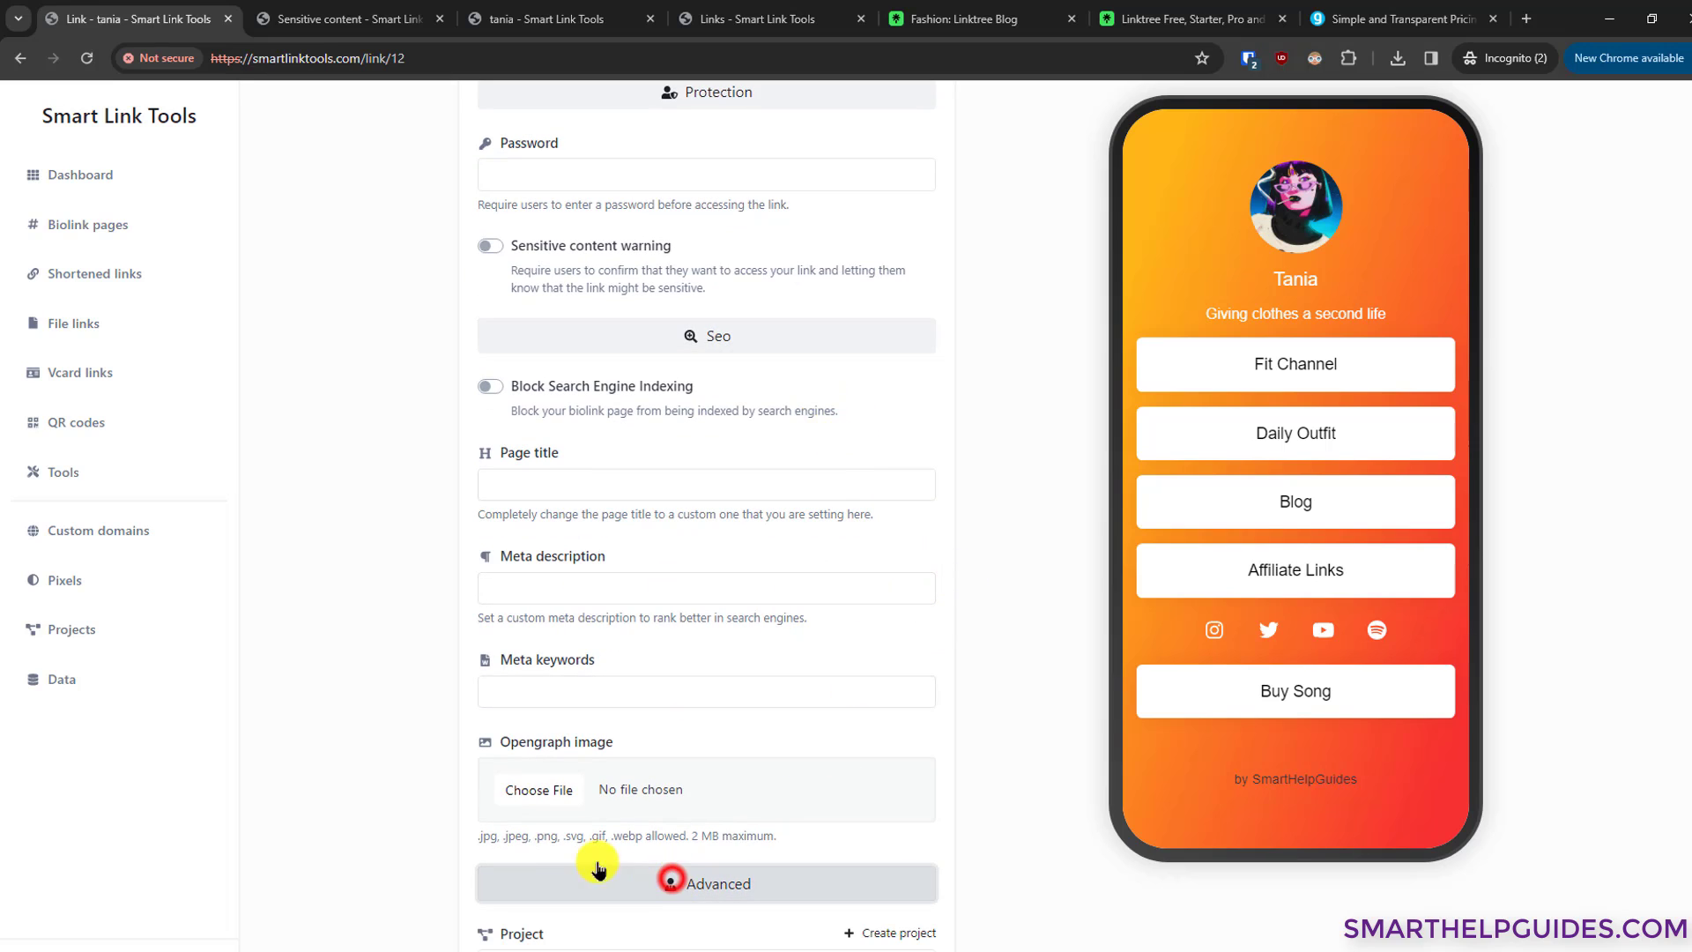
scroll(450, 661, down, 3)
scroll(710, 831, down, 2)
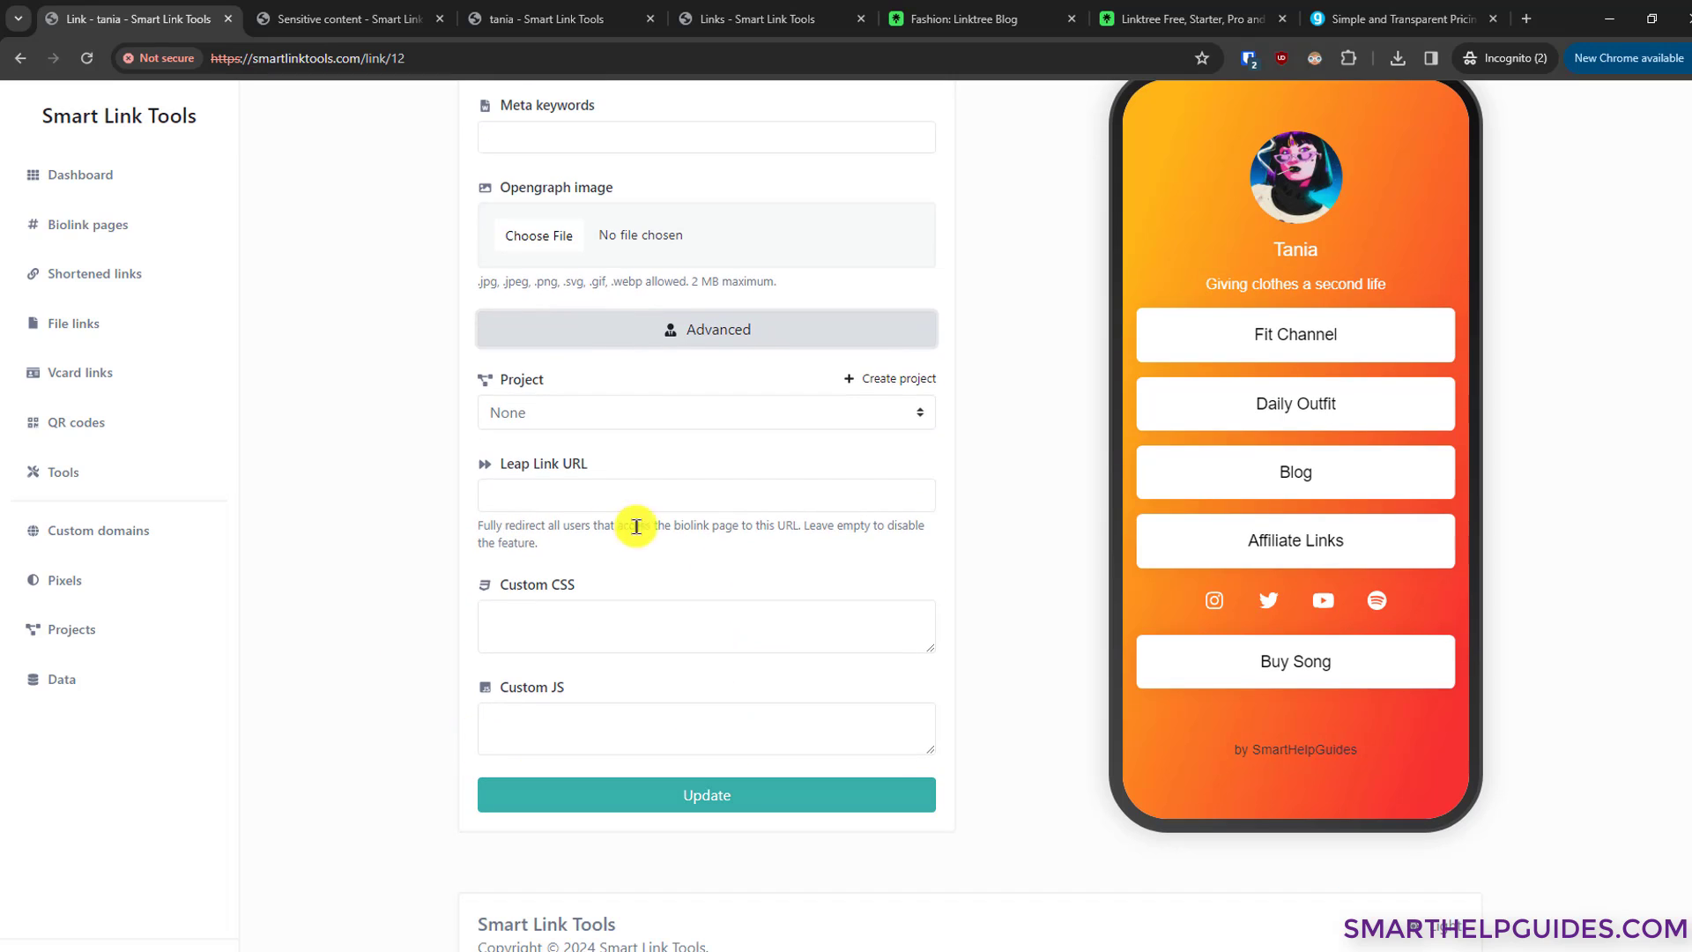
scroll(331, 533, up, 1)
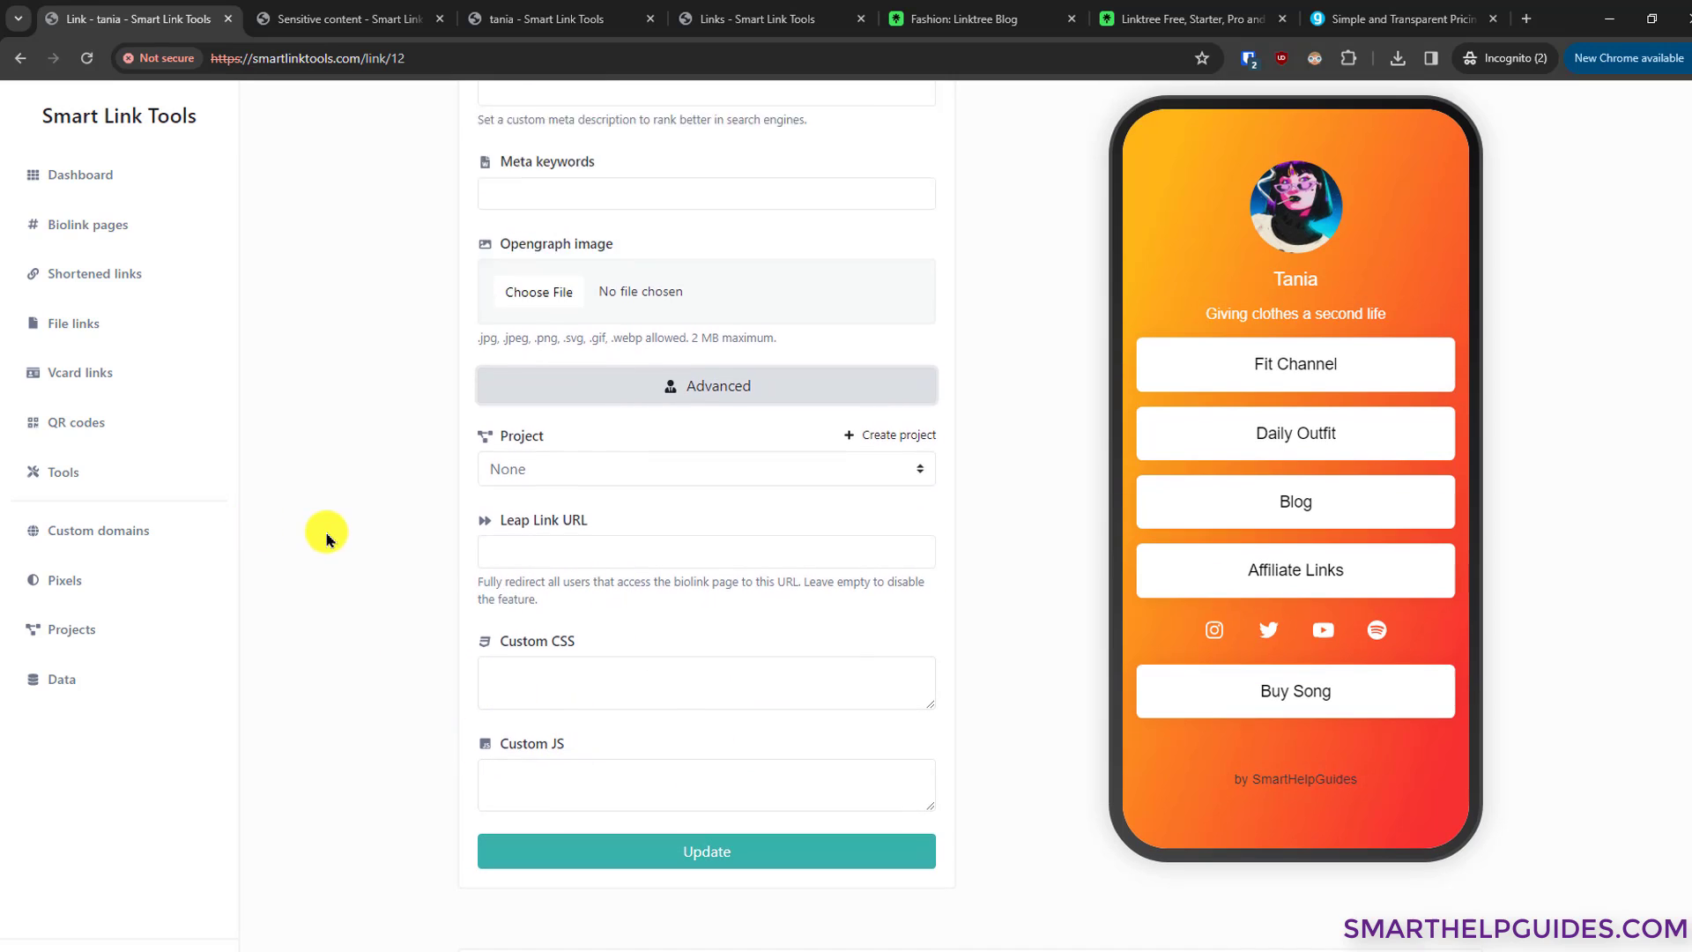
scroll(330, 533, up, 3)
scroll(330, 533, up, 3)
scroll(337, 529, up, 3)
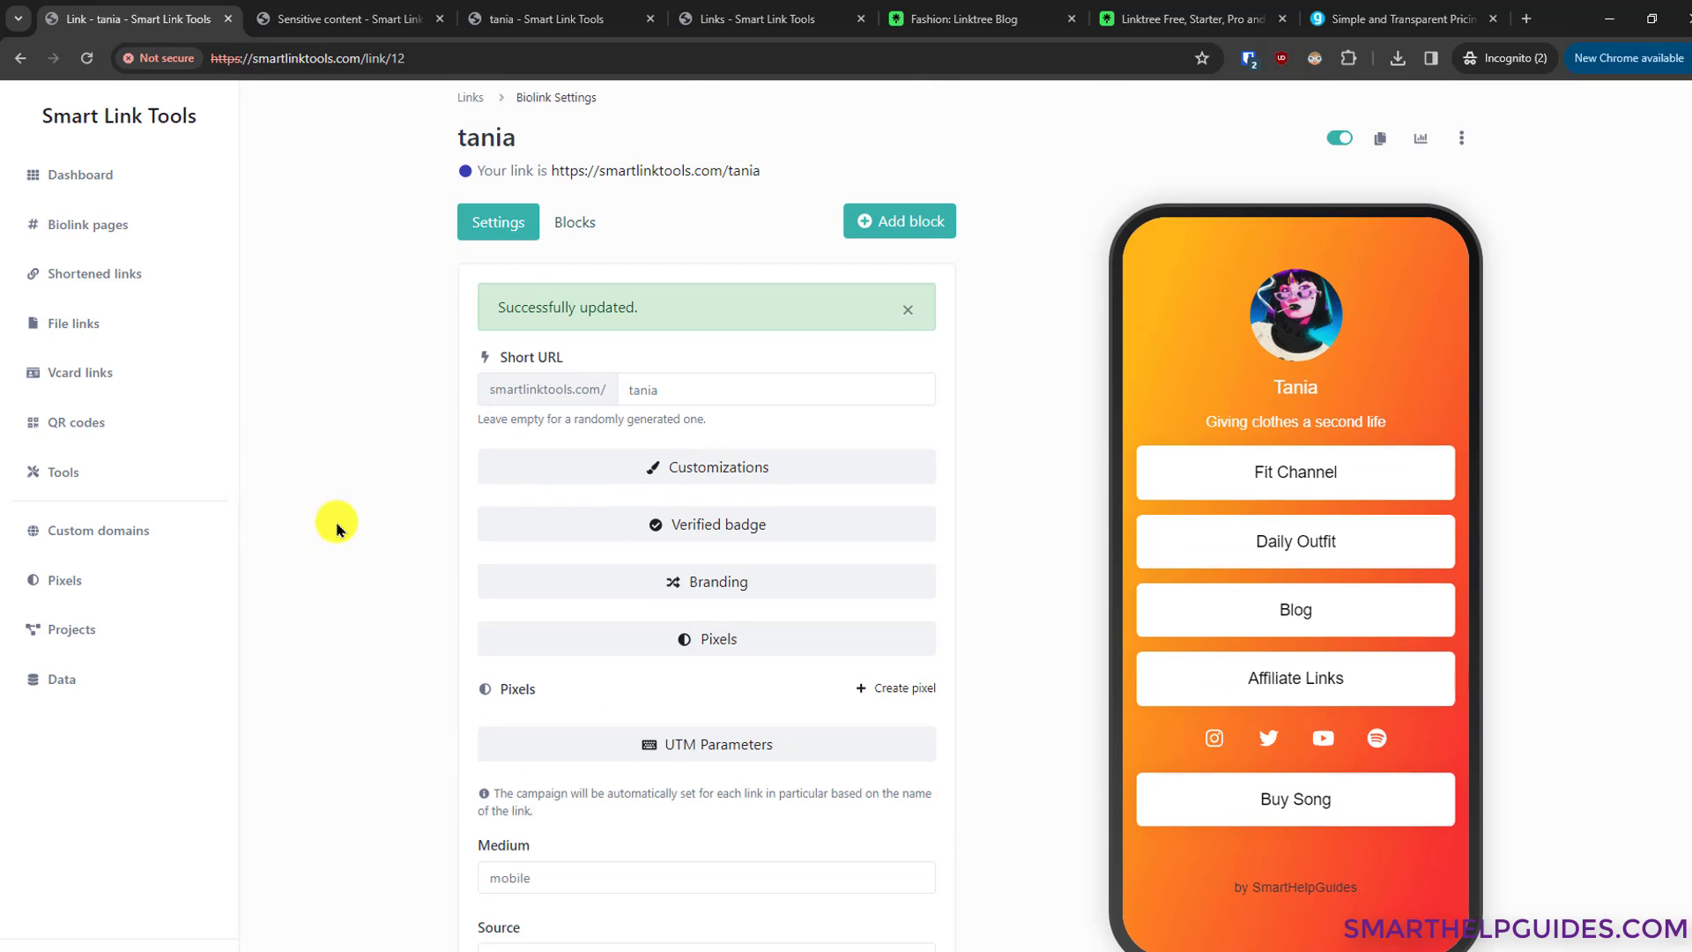
Step: Browse File links and Biolink pages, then switch to the admin Links overview tab
click(99, 319)
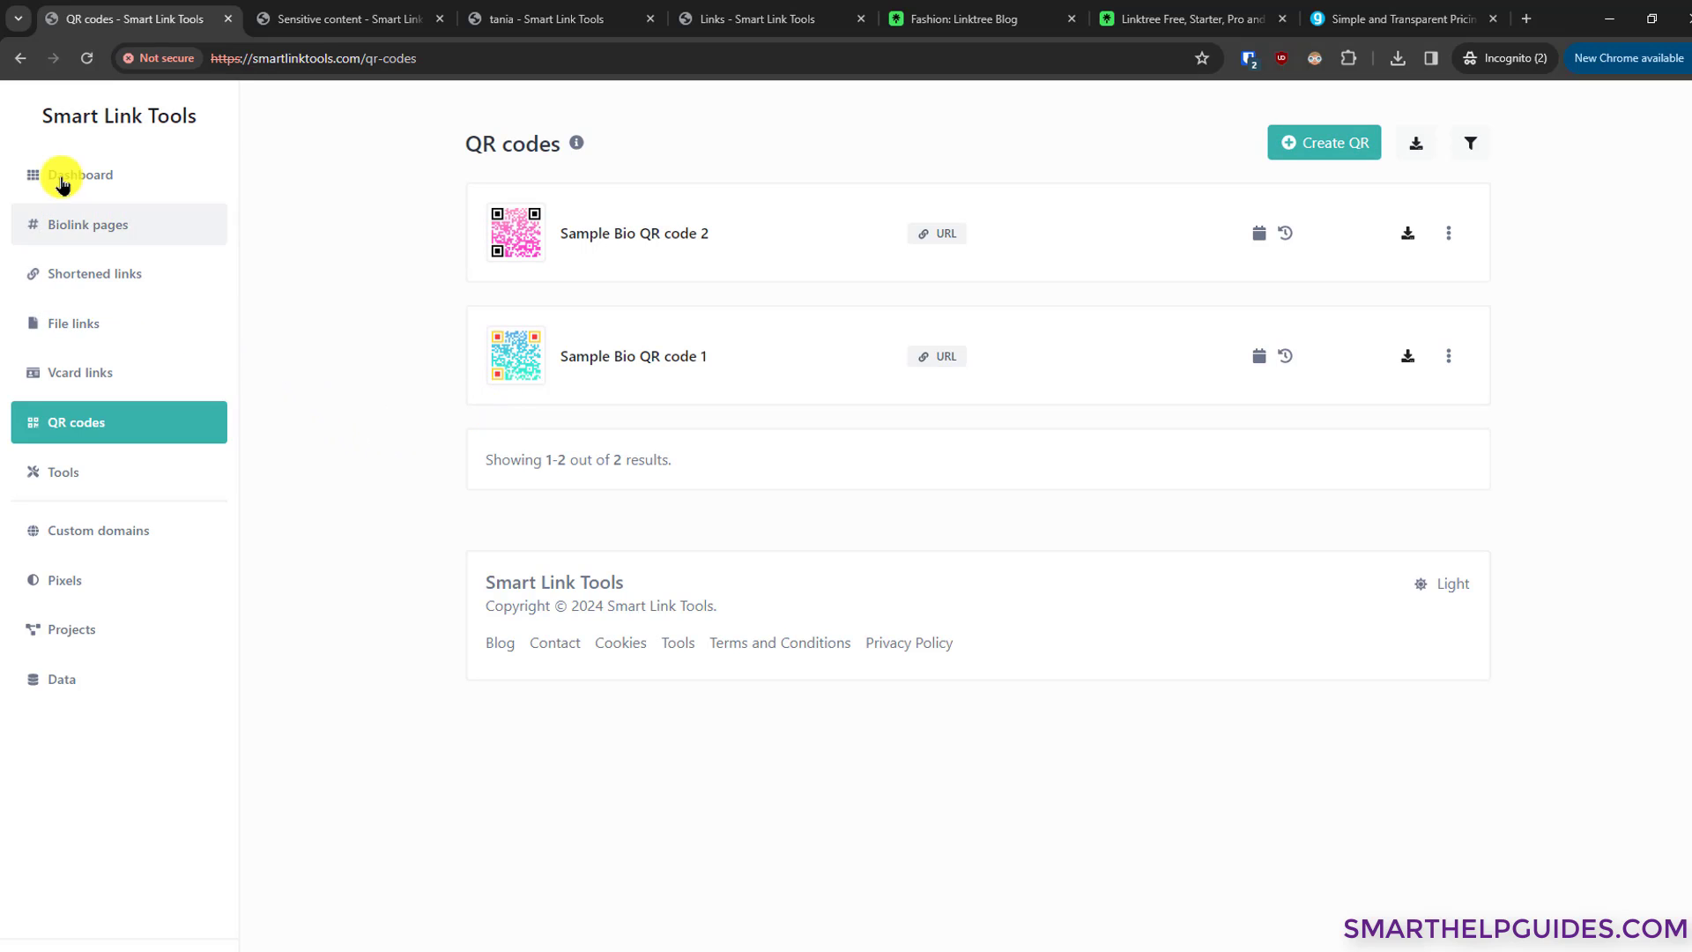
click(87, 214)
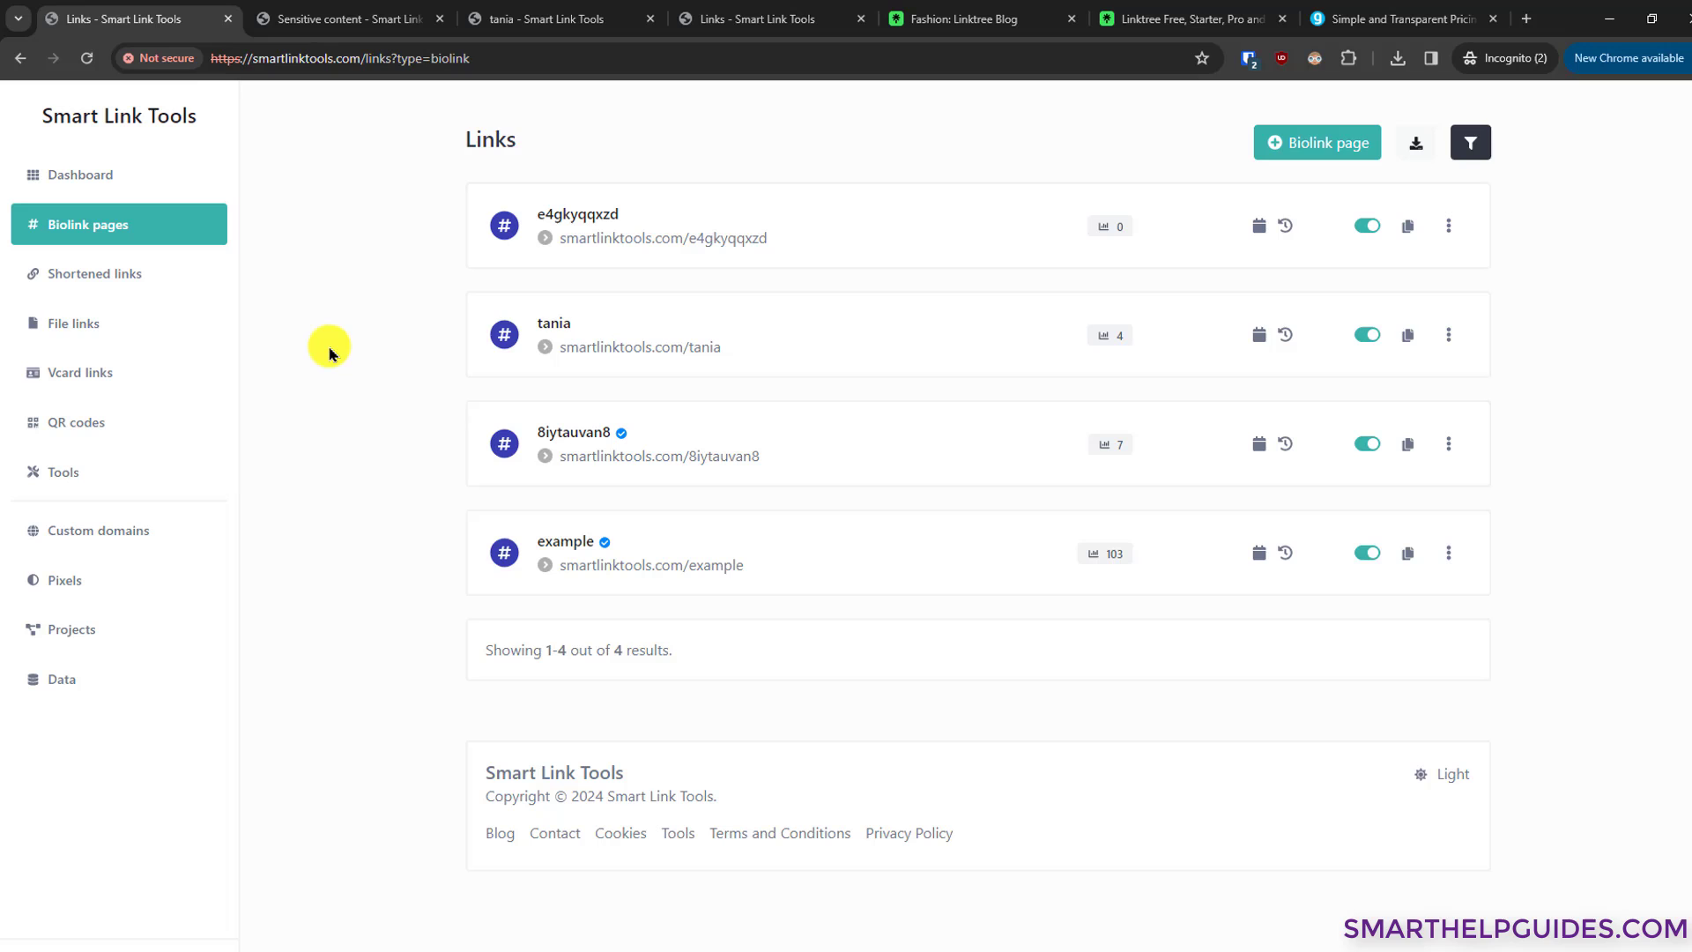
click(546, 19)
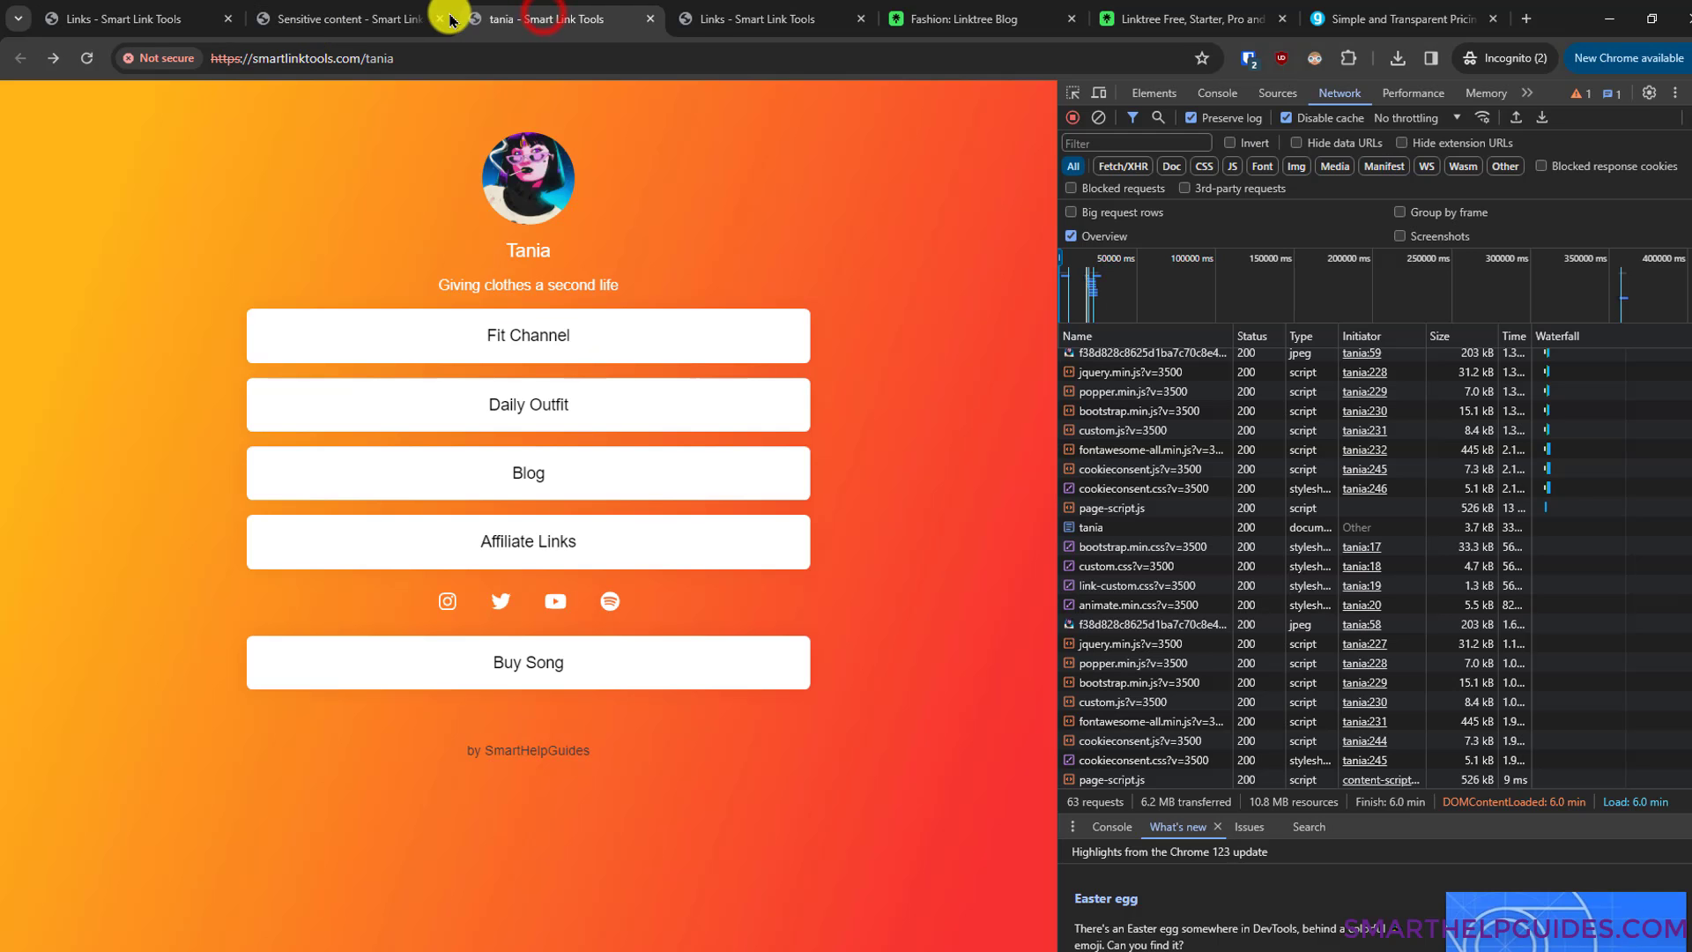
click(717, 20)
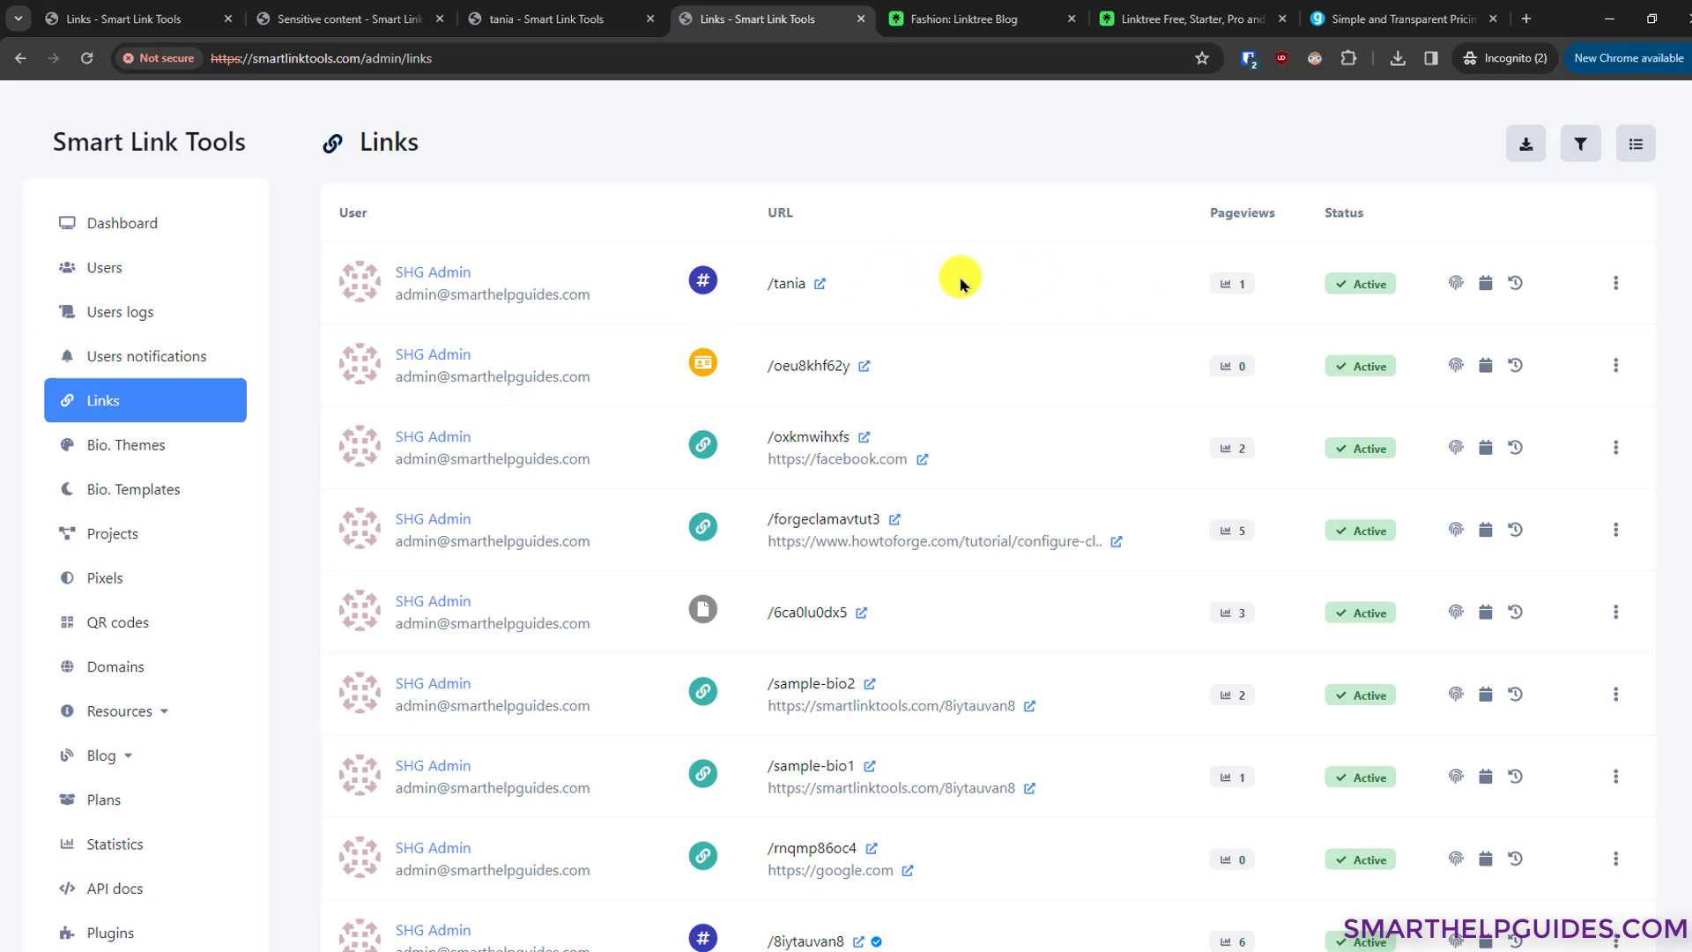
Step: Add a verified badge to /tania from its row actions and reload the public tania page
click(1616, 283)
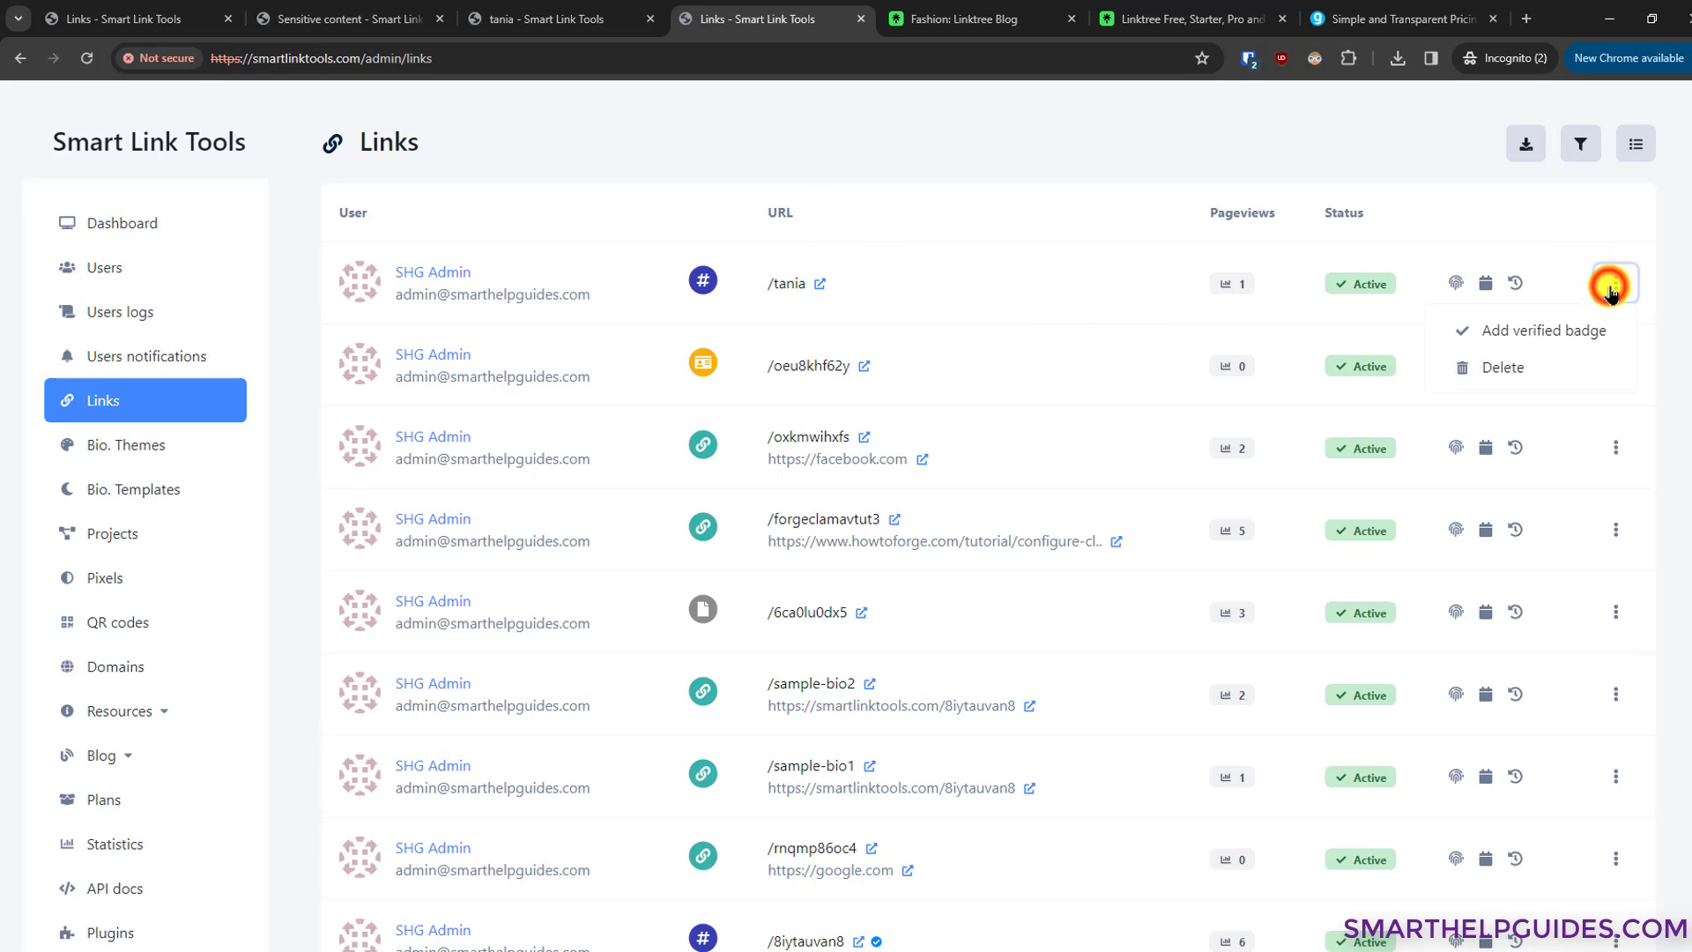
click(1553, 328)
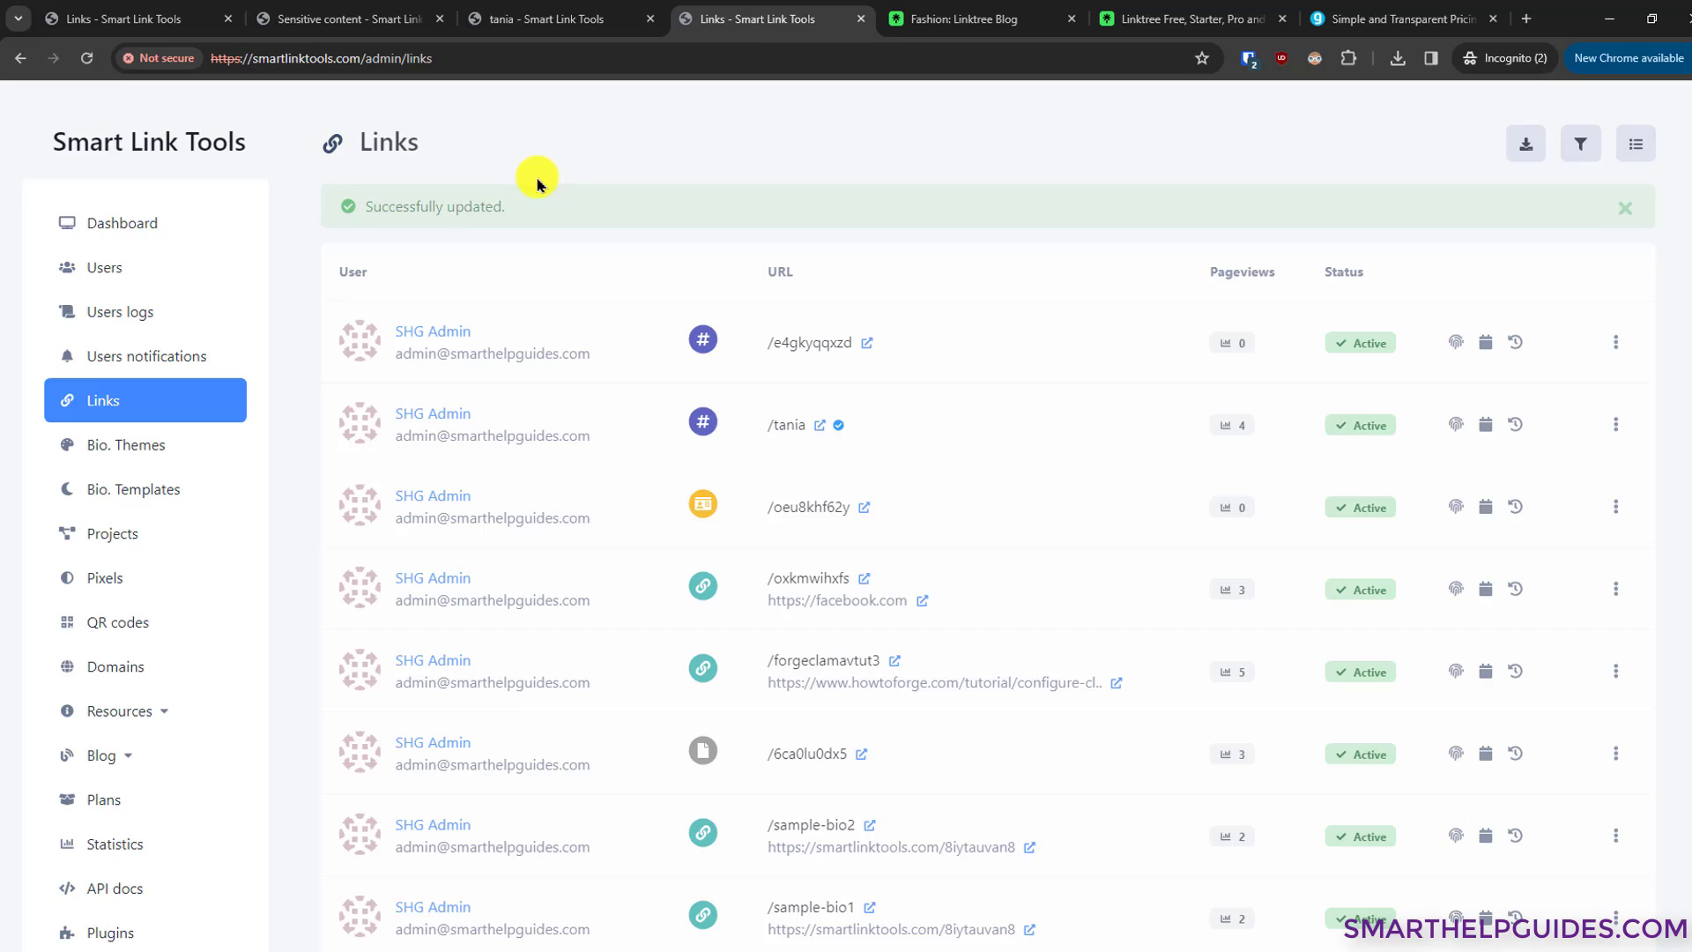
click(523, 13)
click(86, 58)
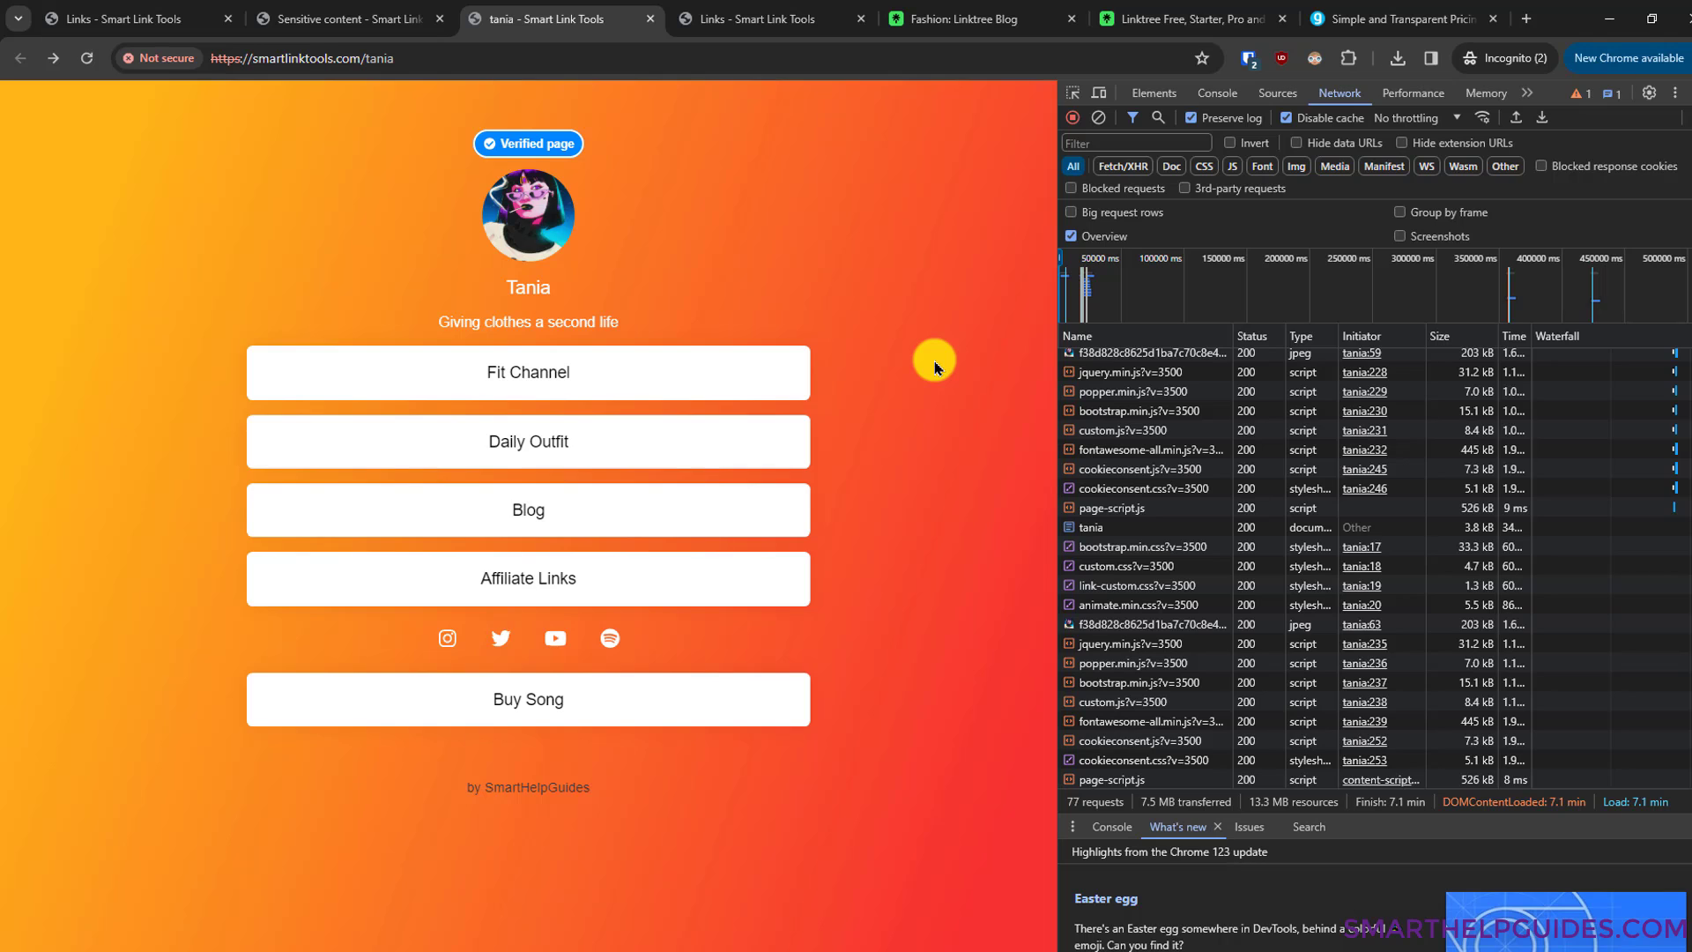
Step: Switch back to the admin Links overview showing /tania's verified mark
click(731, 19)
scroll(139, 562, down, 2)
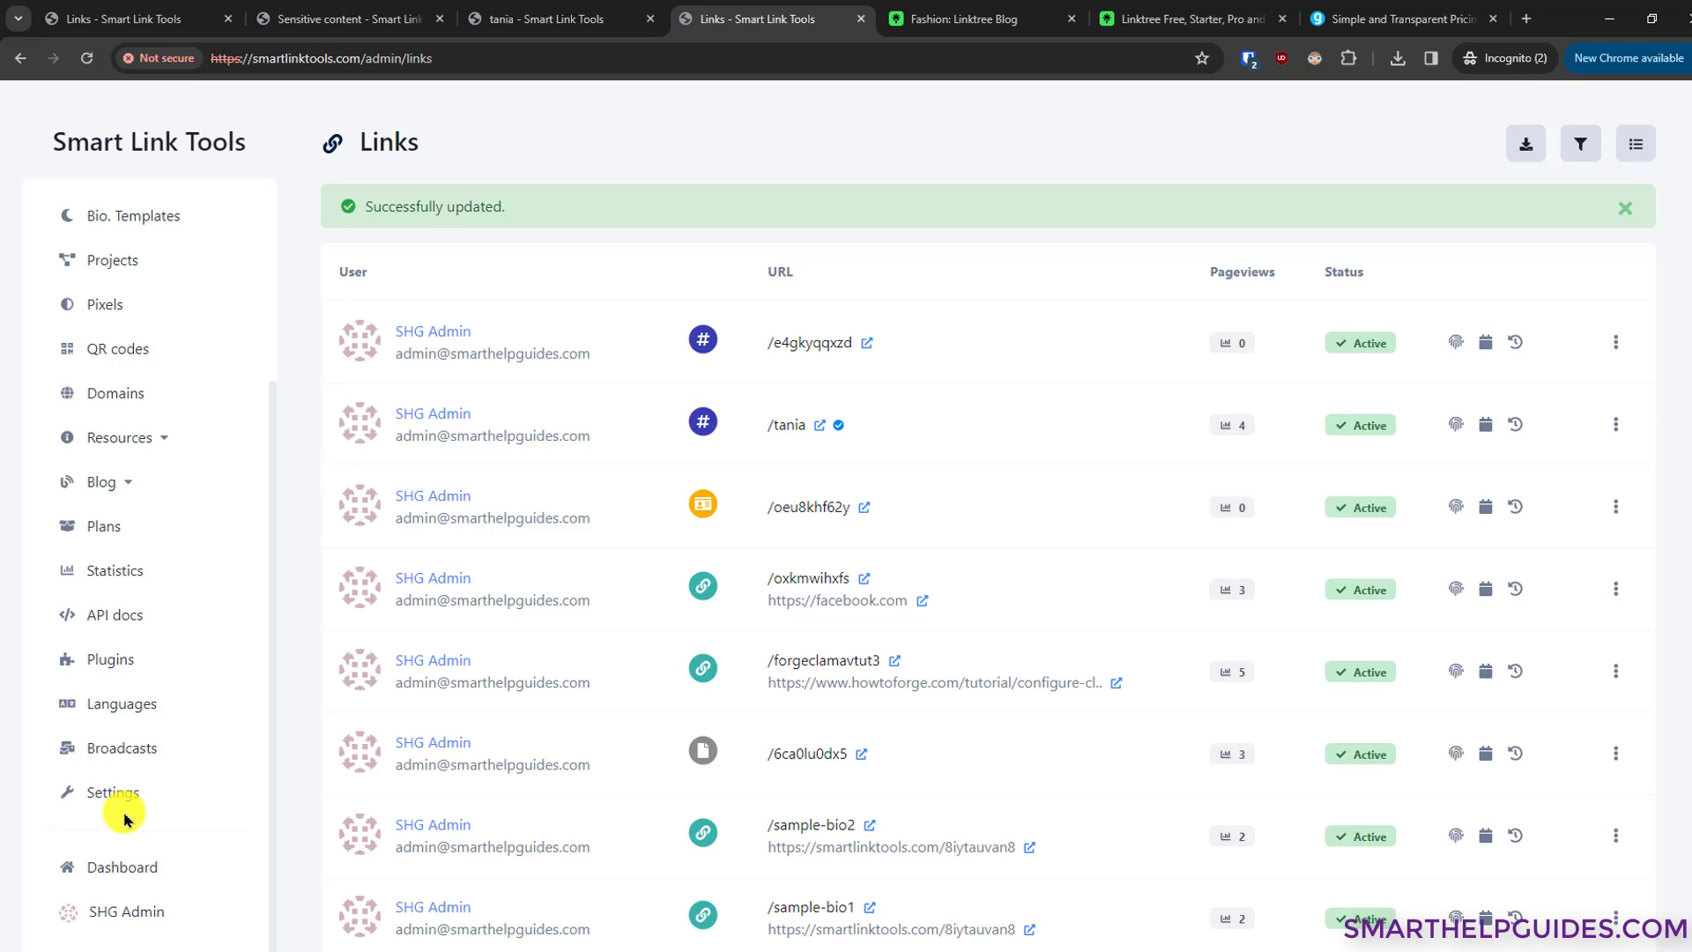